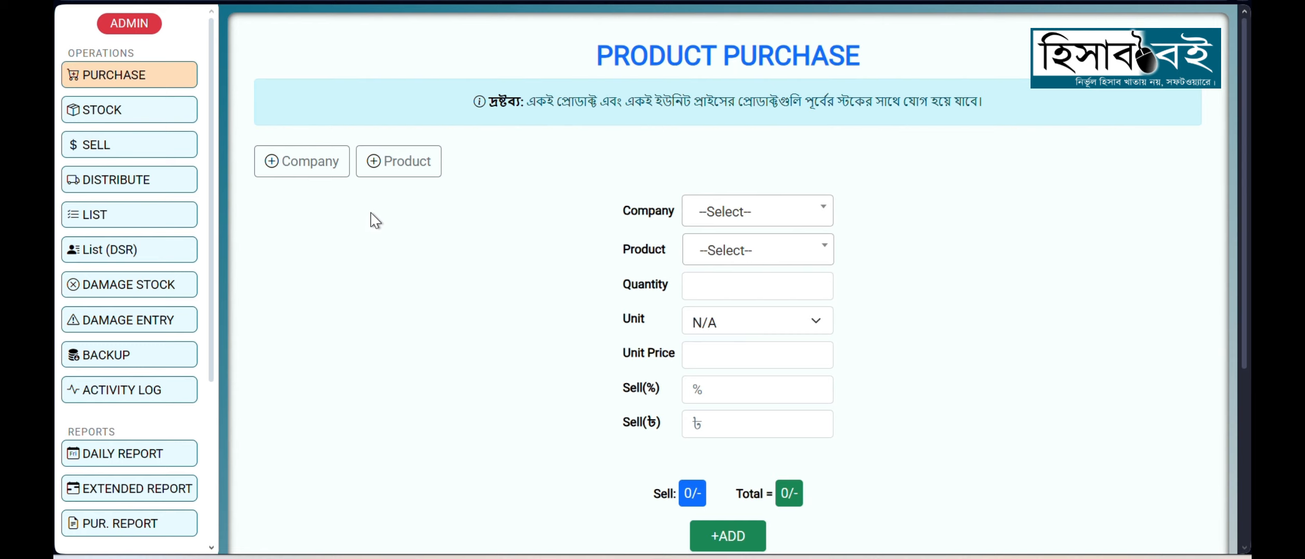
Step: Open the form for adding companies and extend it to three company name fields
click(316, 179)
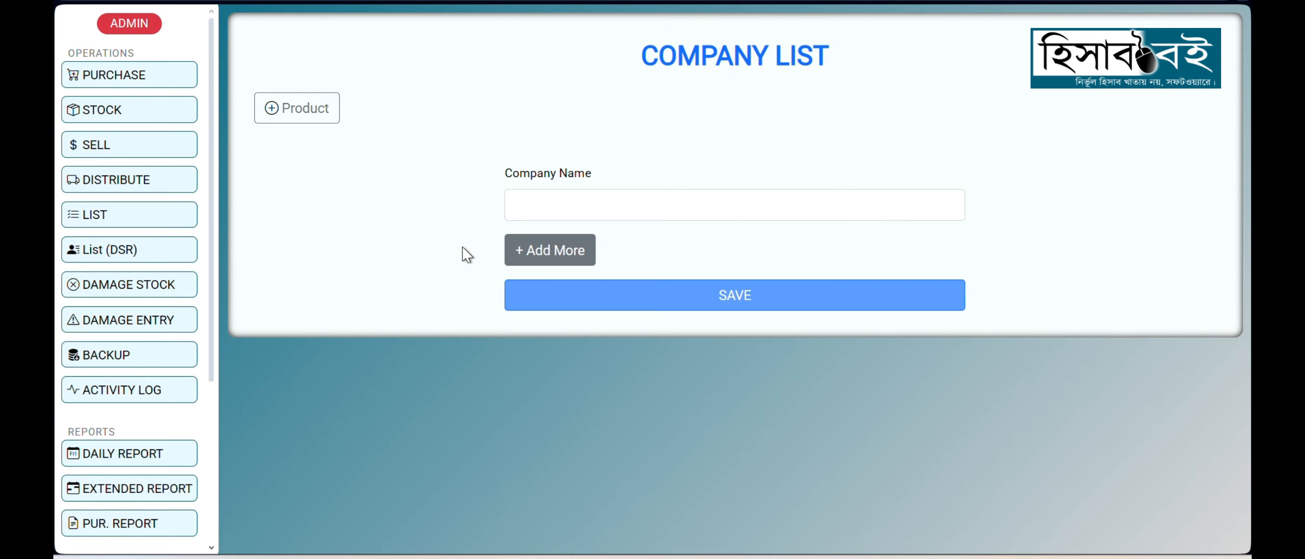
drag(507, 175, 597, 174)
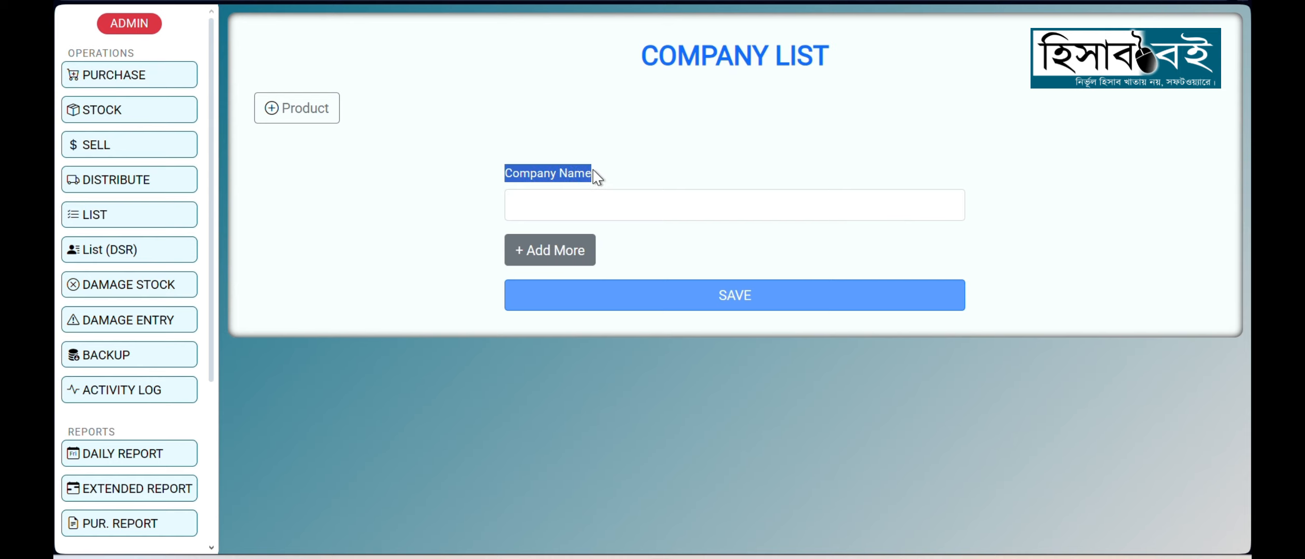
click(551, 259)
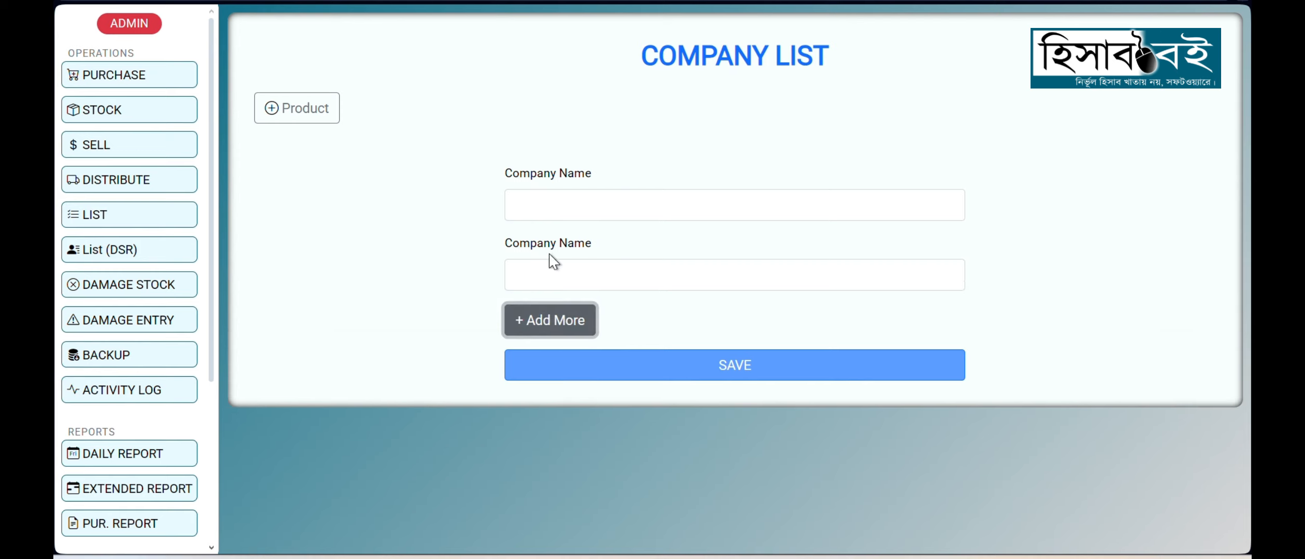
click(545, 323)
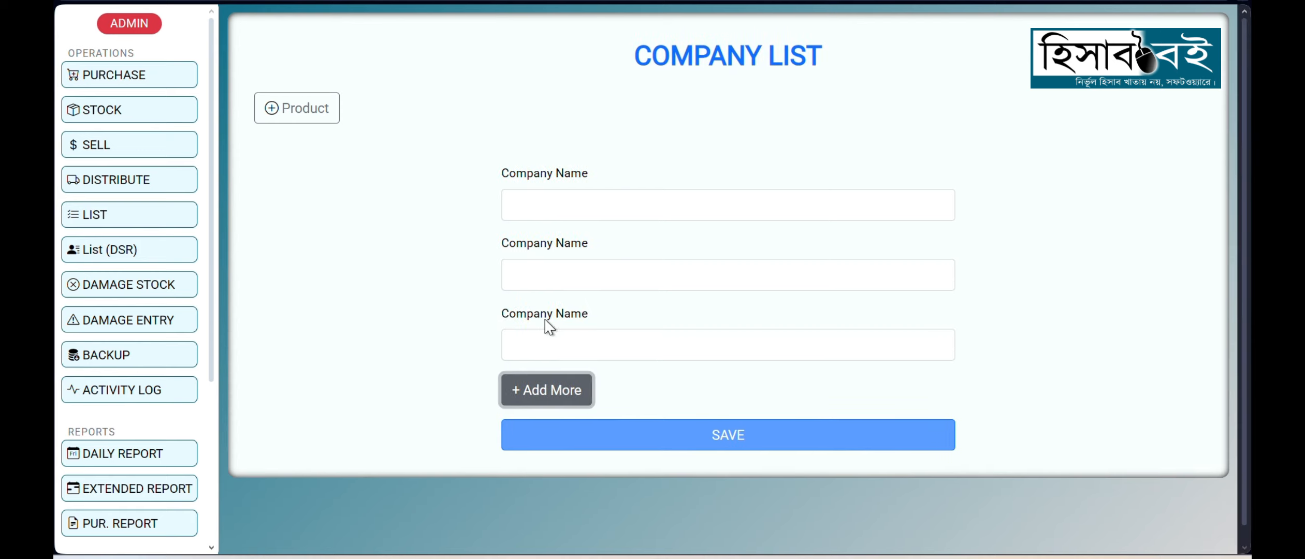
Step: Enter Unilever and ACI as the first two company names
click(544, 207)
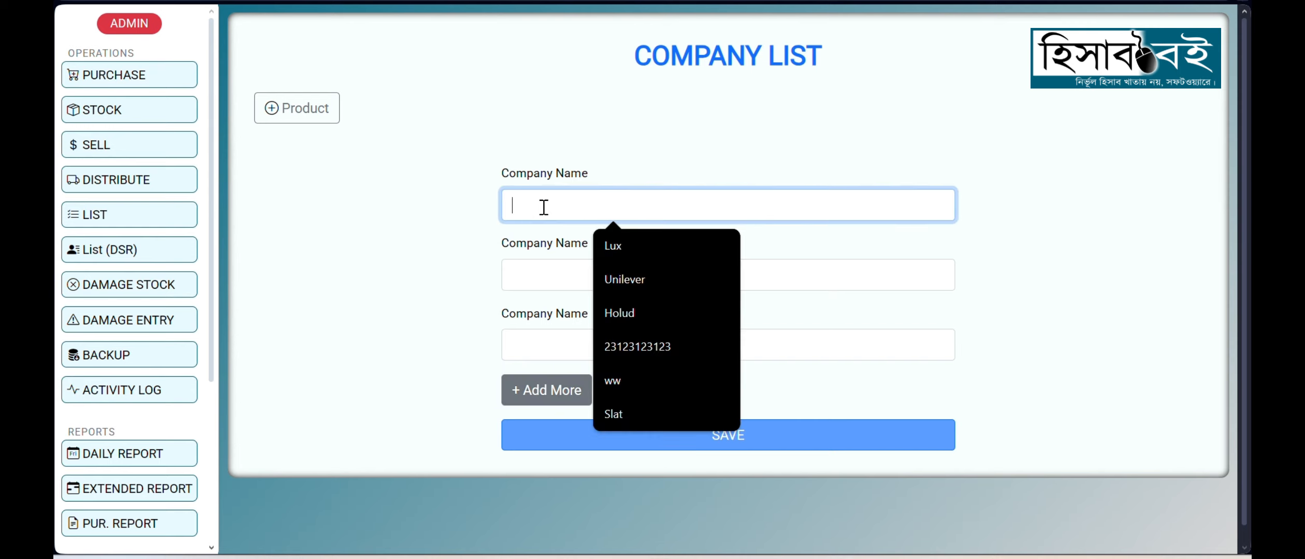
text(Unil)
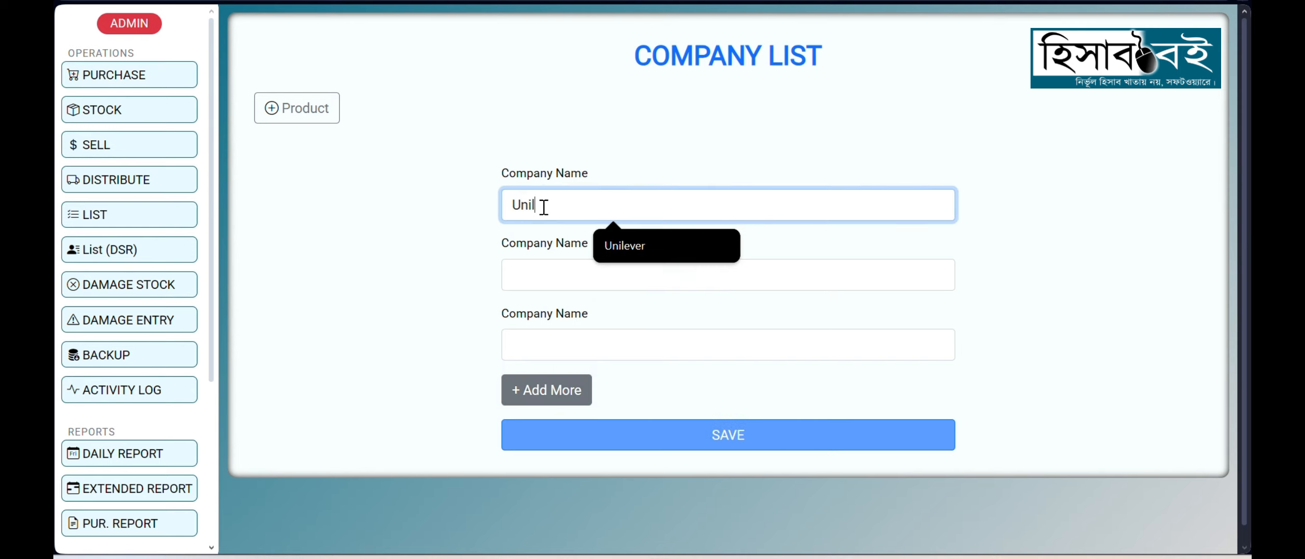
text(ever)
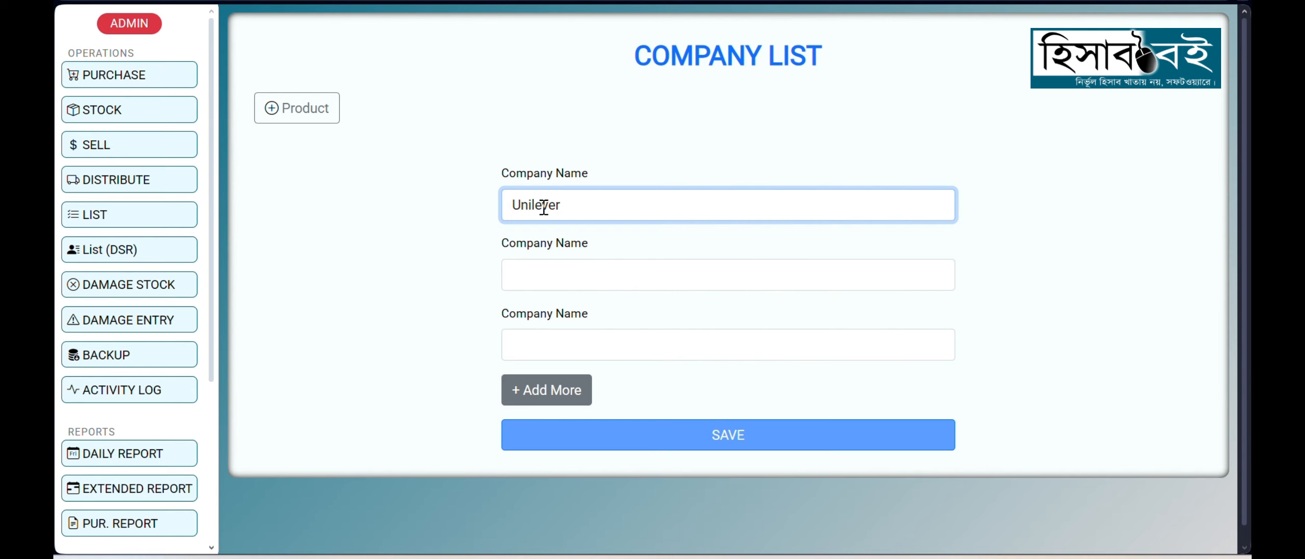
click(557, 275)
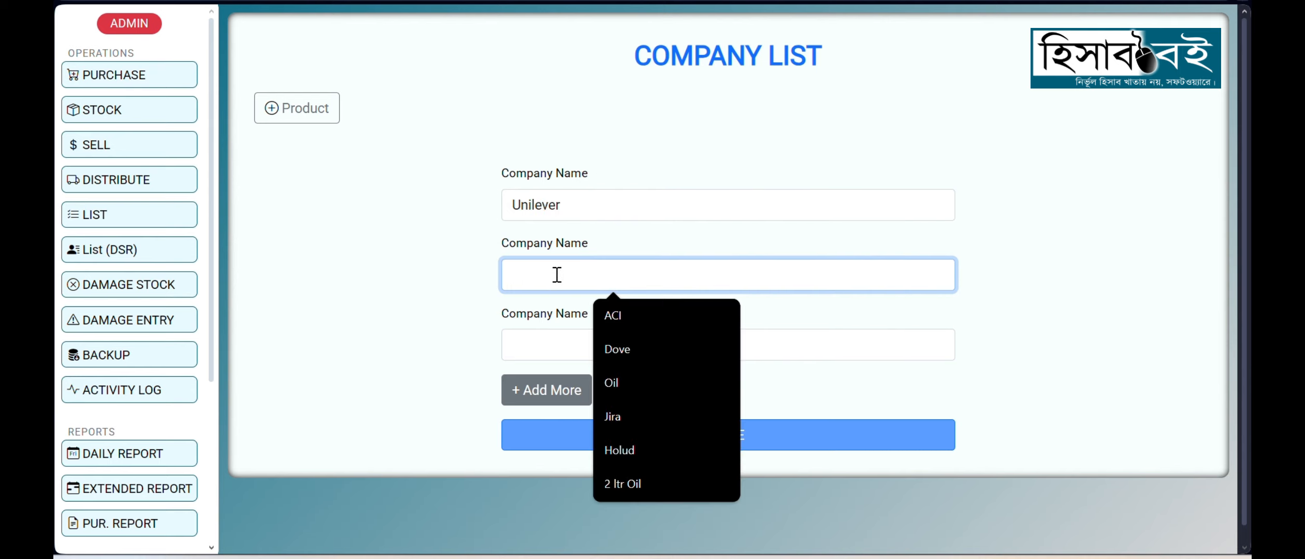
text(ACI)
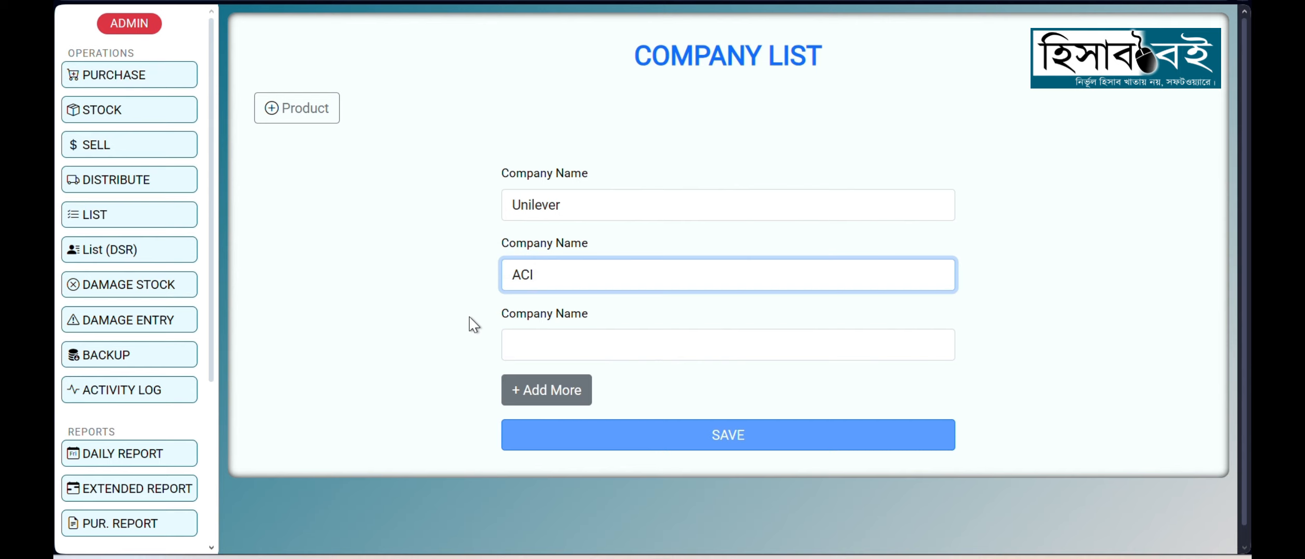
Step: Enter Sorishar Tel as the third company name and save the companies
click(548, 346)
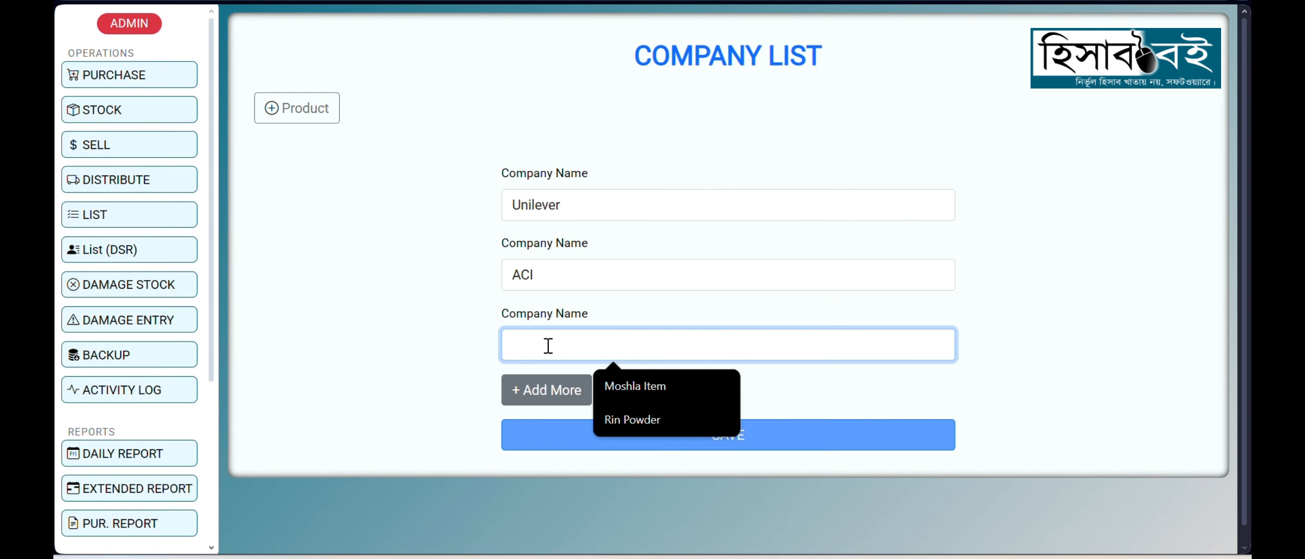
text(Sor)
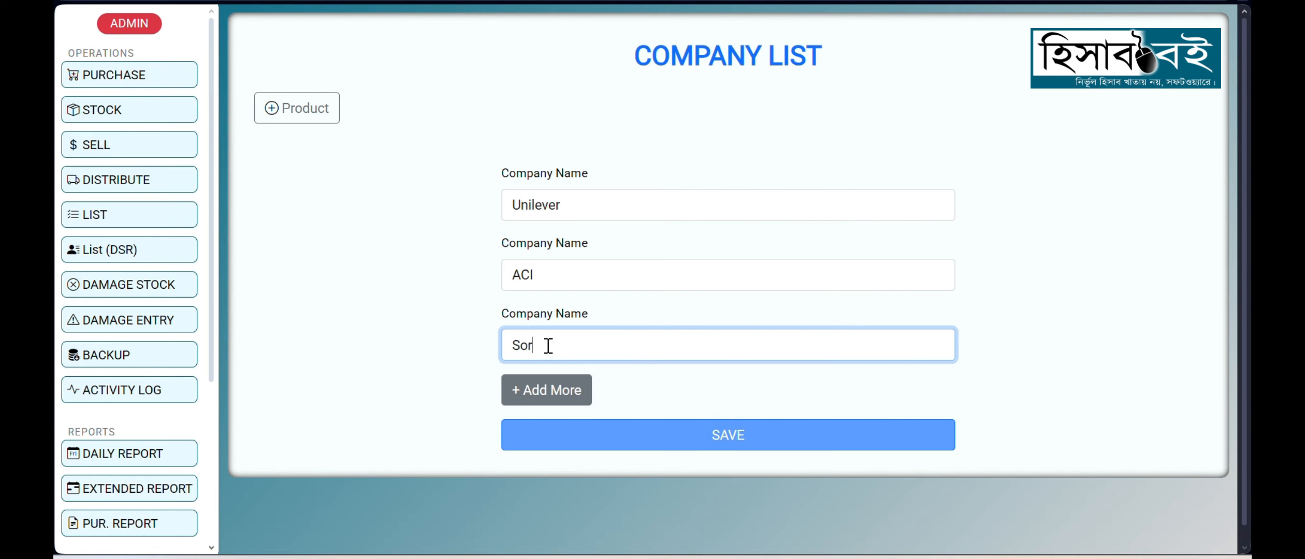
text(ishar)
text(Tel)
drag(594, 344, 489, 338)
click(396, 350)
click(741, 442)
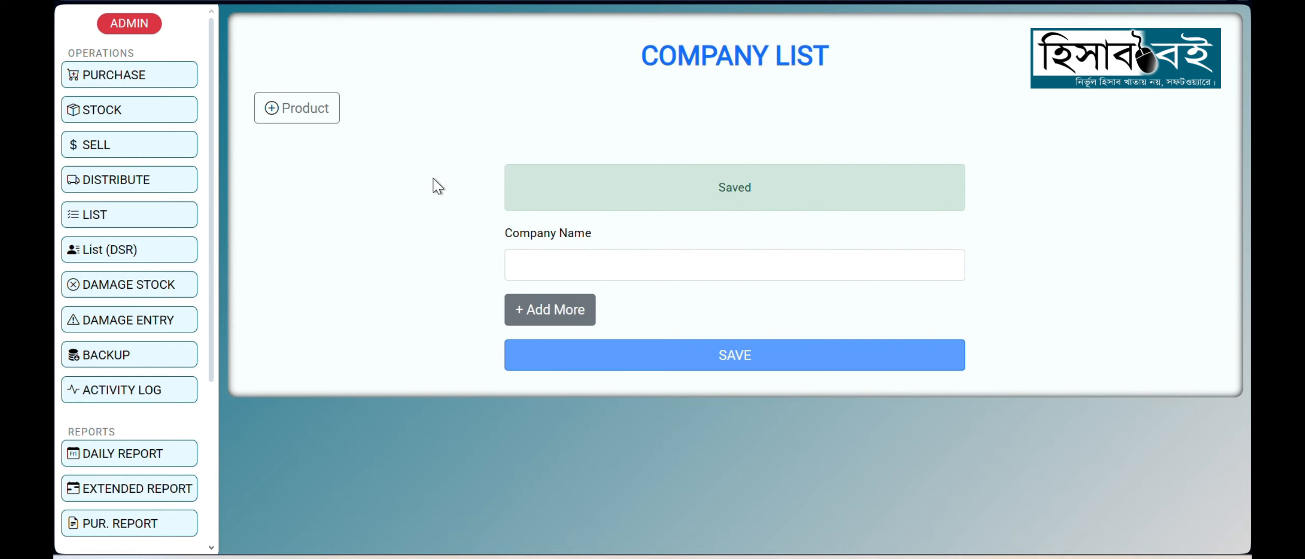
Step: Open the form for adding products, choose Unilever as the company and enter Lux as its first product
click(306, 118)
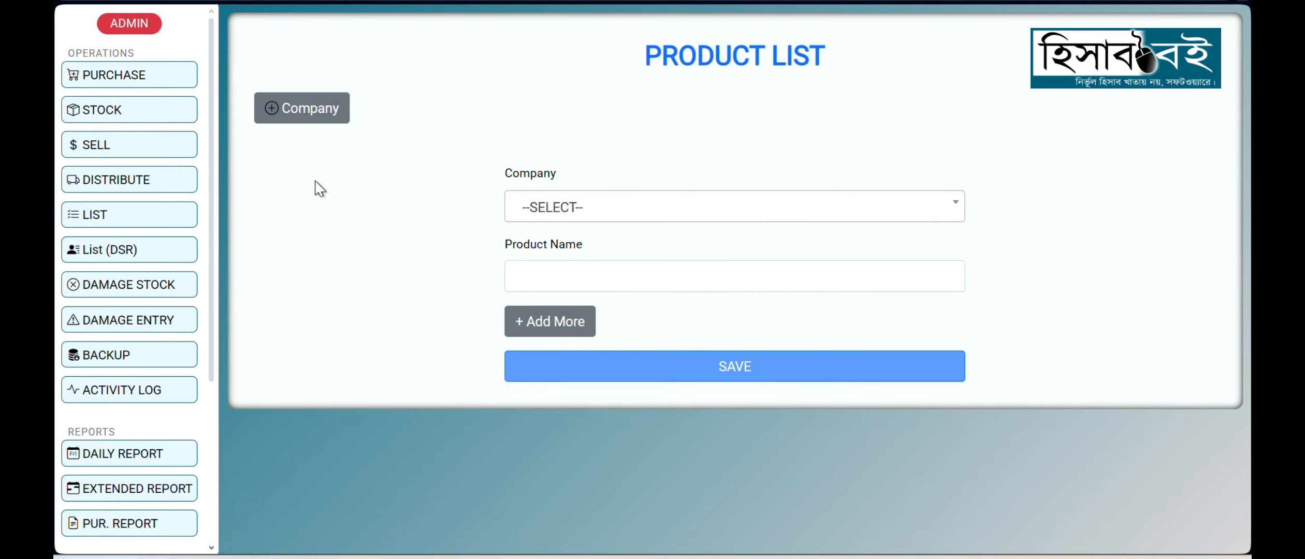
click(576, 208)
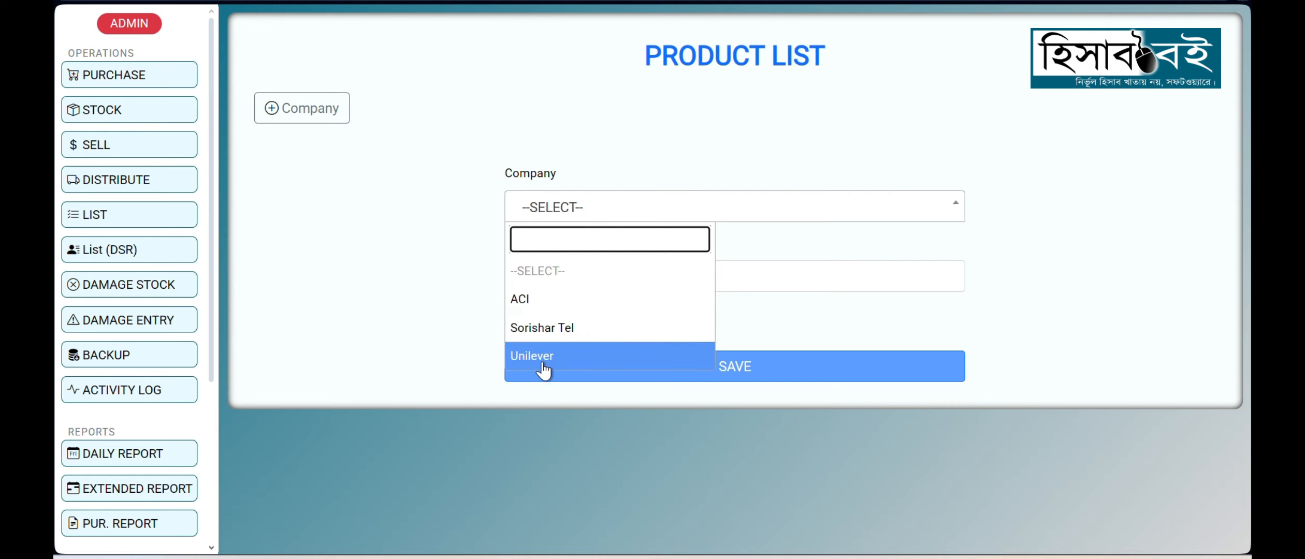
click(558, 357)
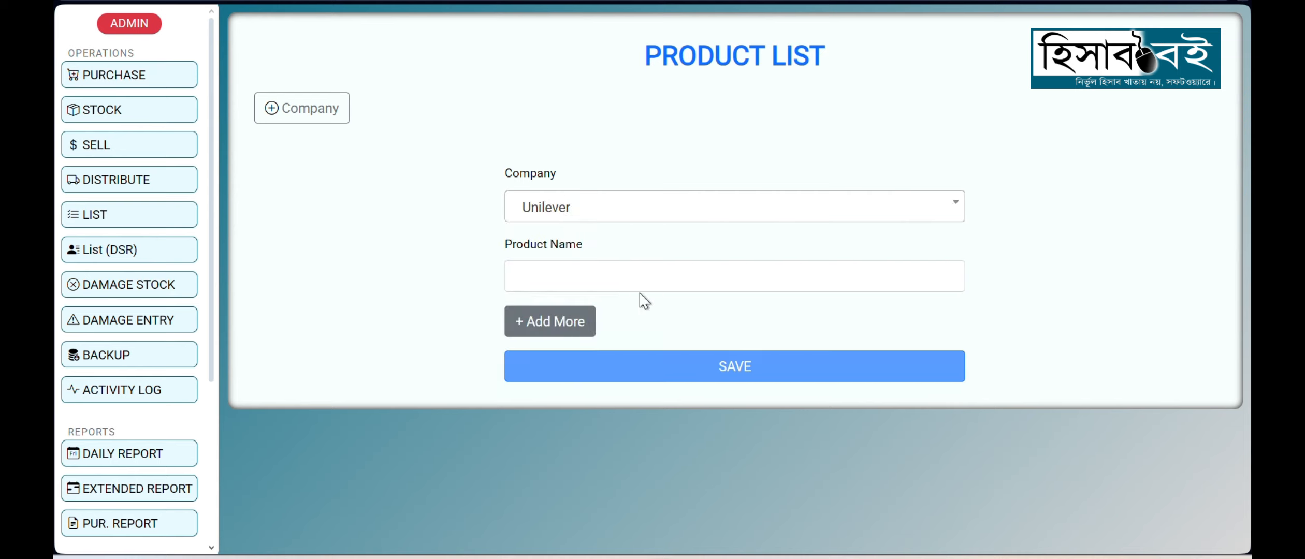
click(575, 277)
text(Lux)
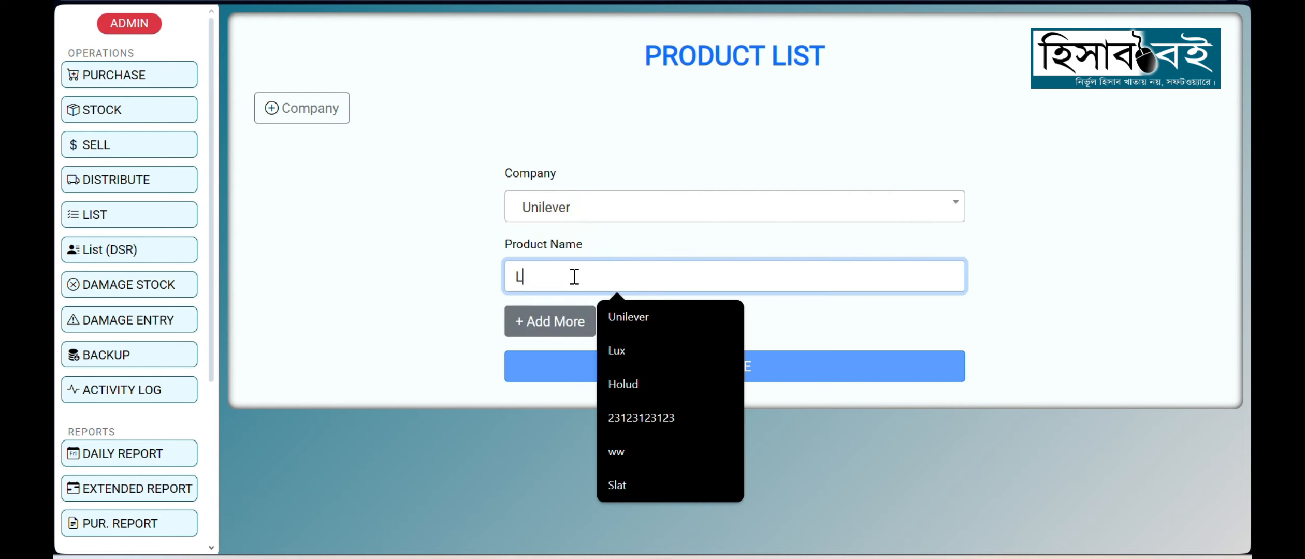
Step: Add Dove and Rin Powder as further Unilever products and save the product list
click(550, 320)
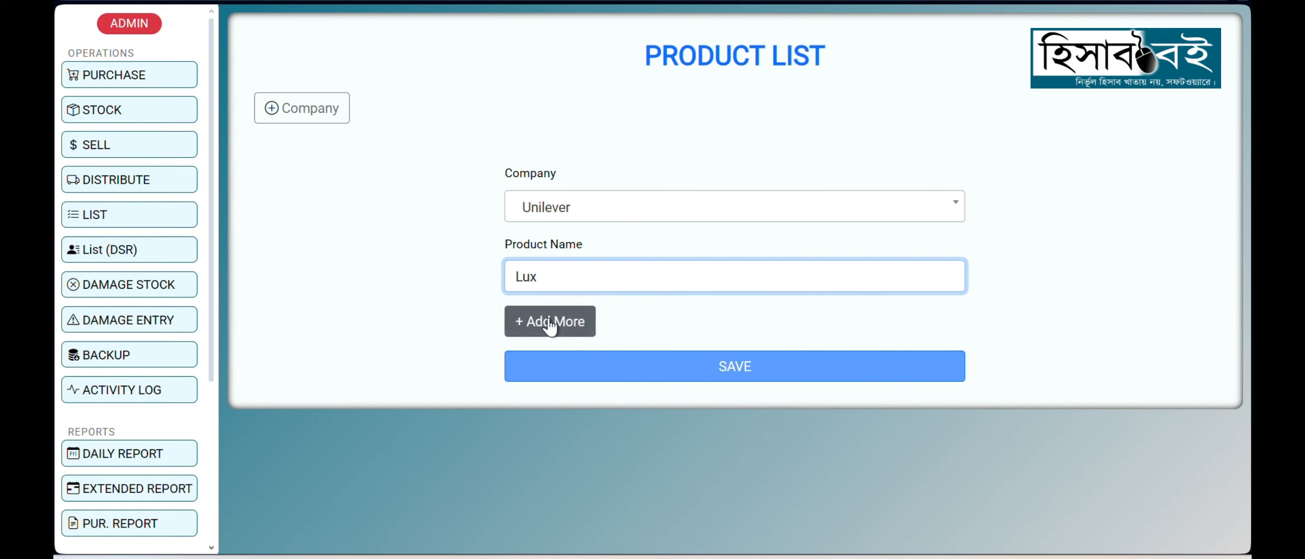
click(557, 349)
text(Dove)
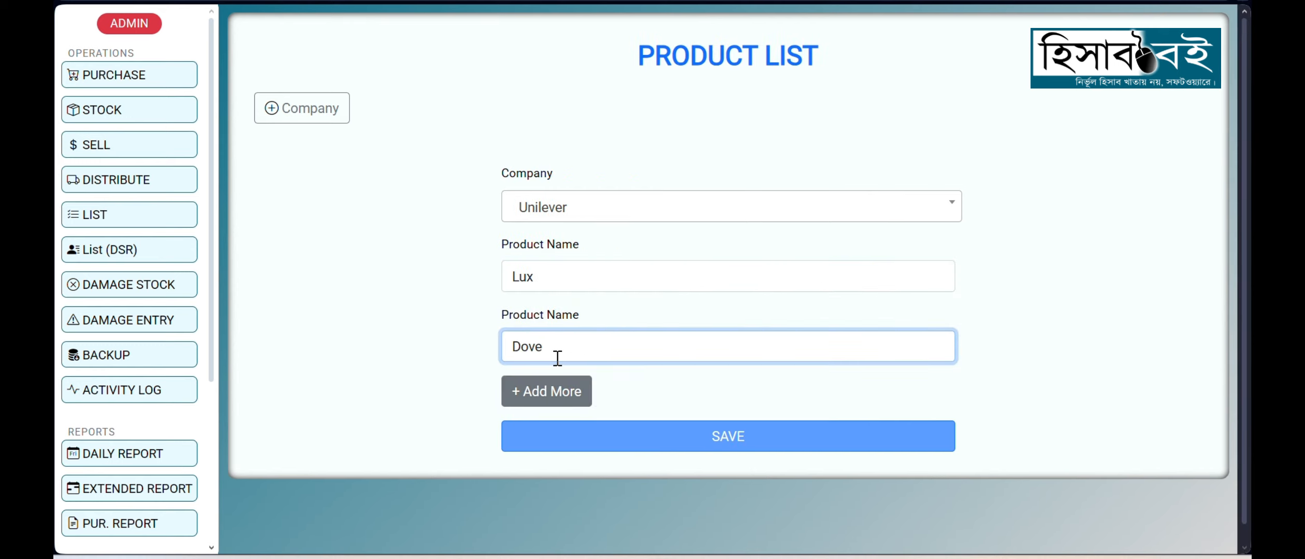
click(561, 390)
click(558, 424)
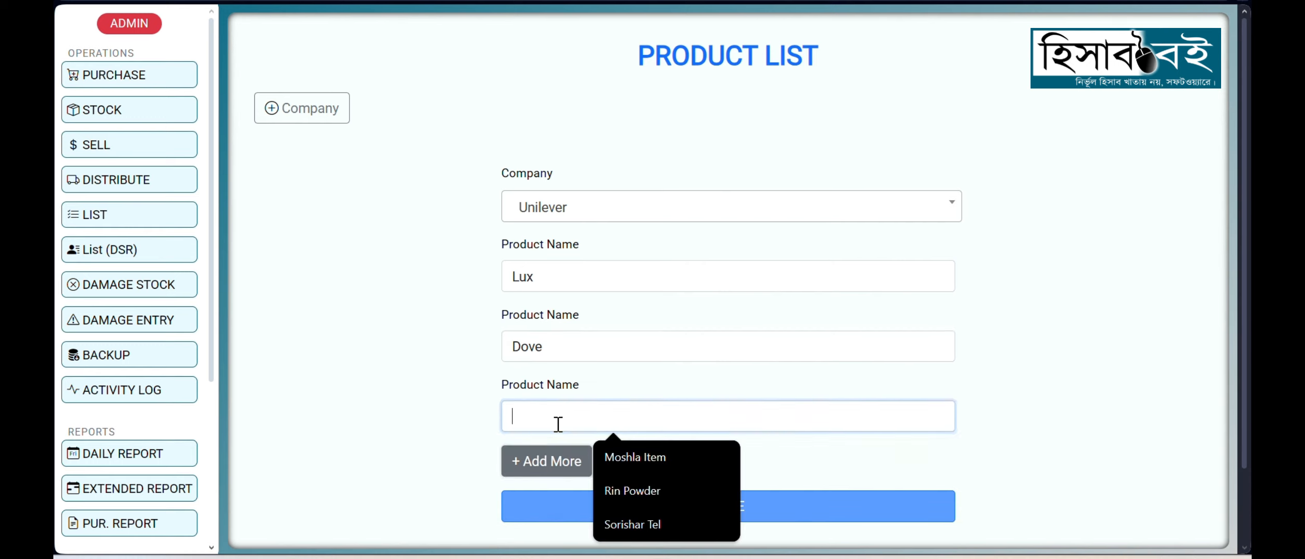
text(Rin Pow)
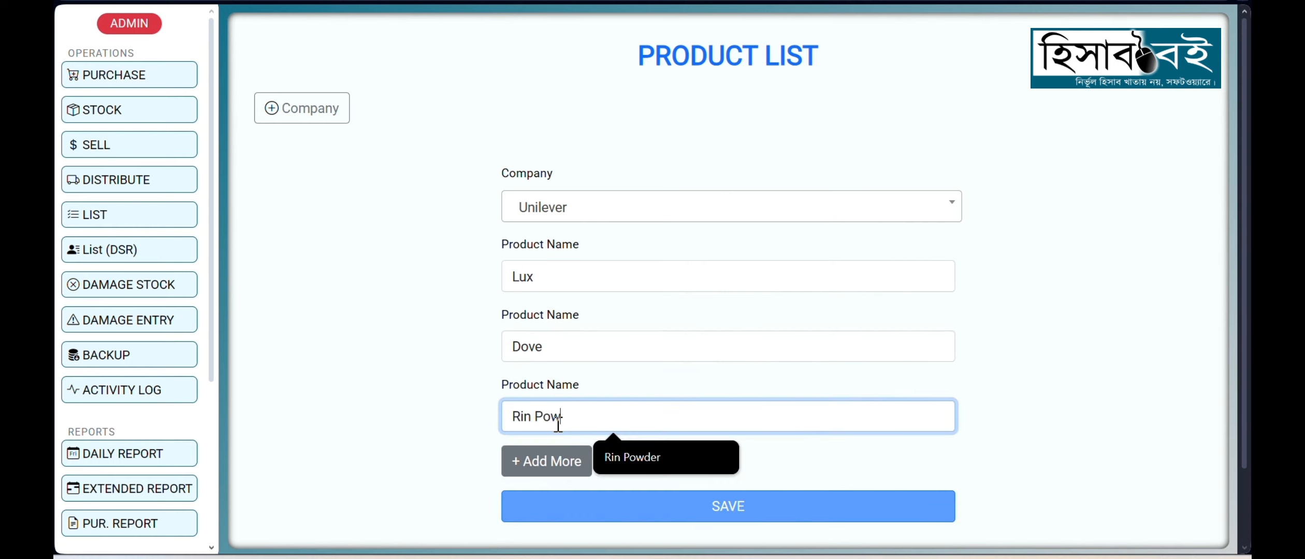
text(der)
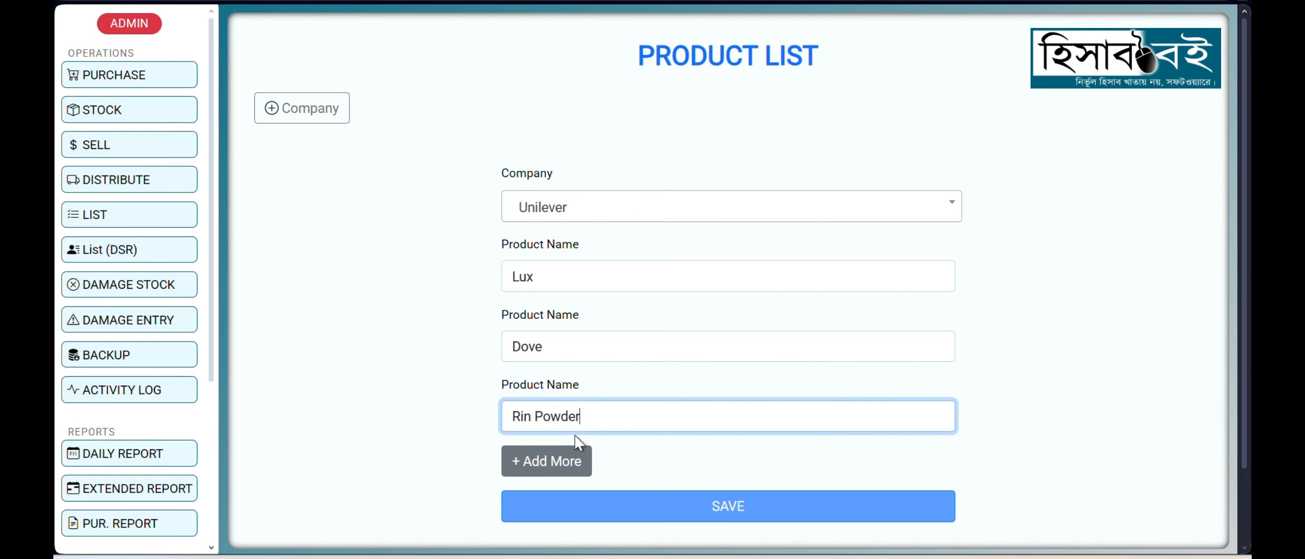
click(723, 507)
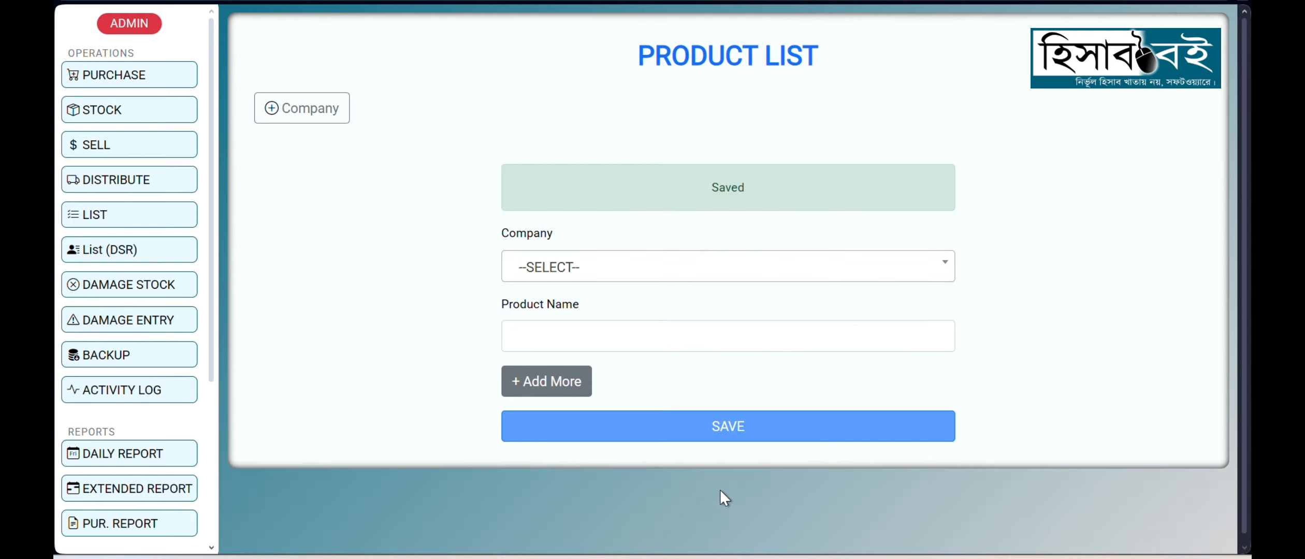
Step: Choose Sorishar Tel as the company and enter 1ltr Tel as its first product name
click(594, 270)
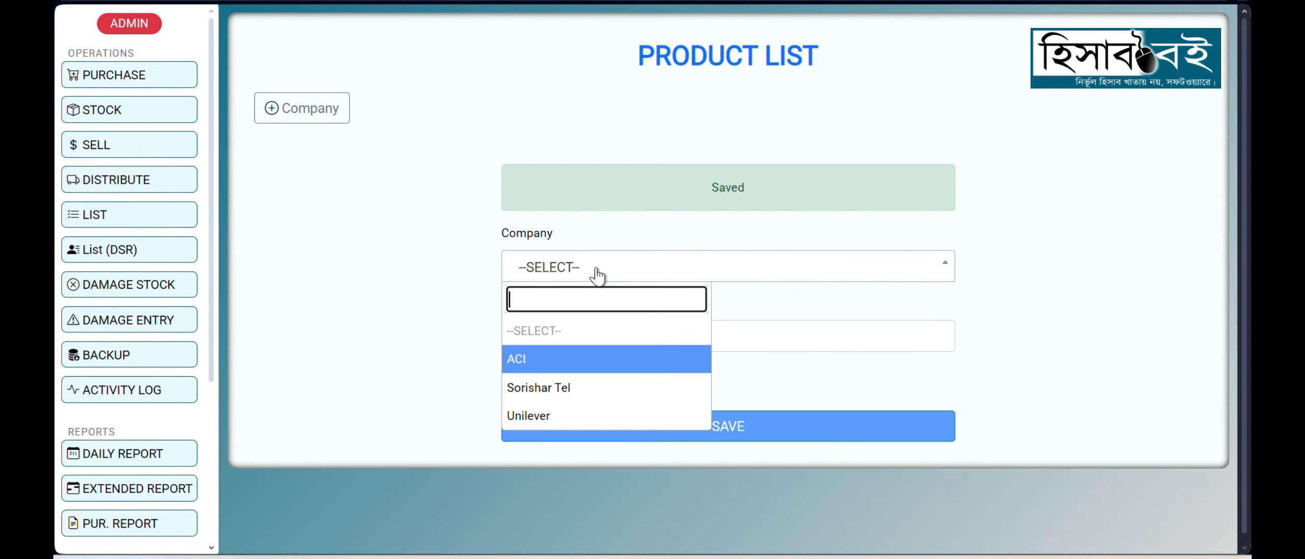
click(561, 388)
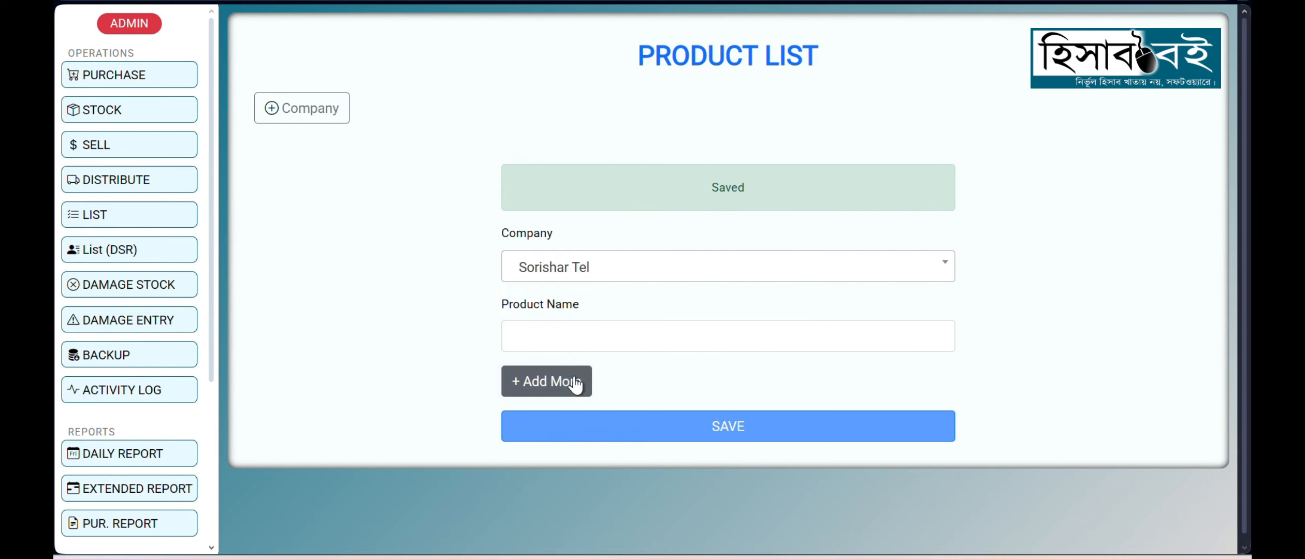
click(573, 336)
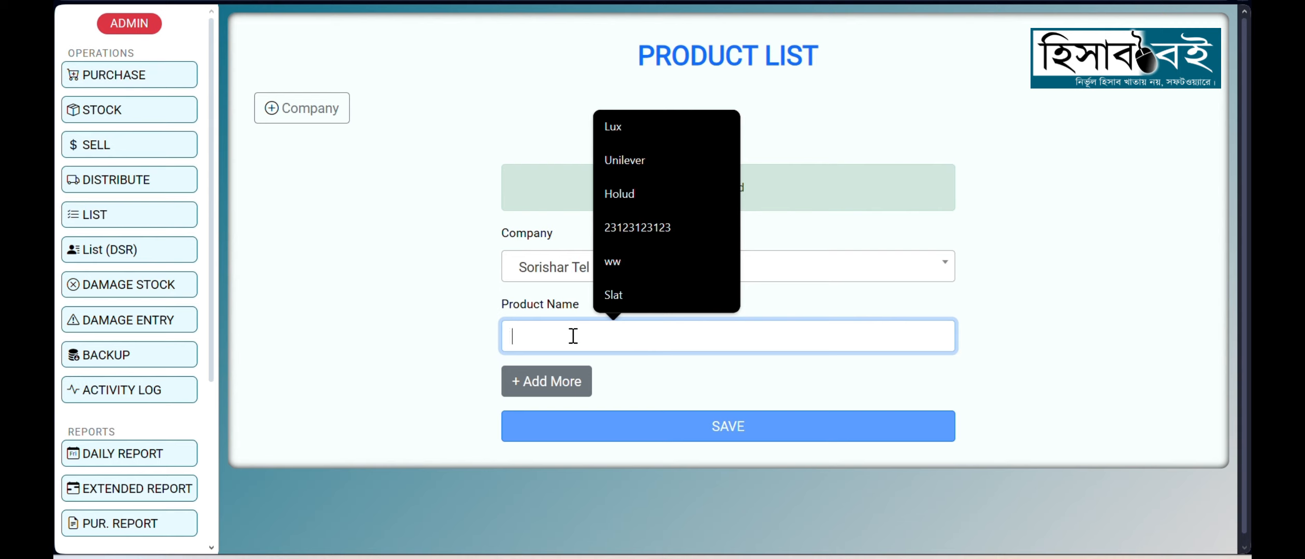
text(1ltr)
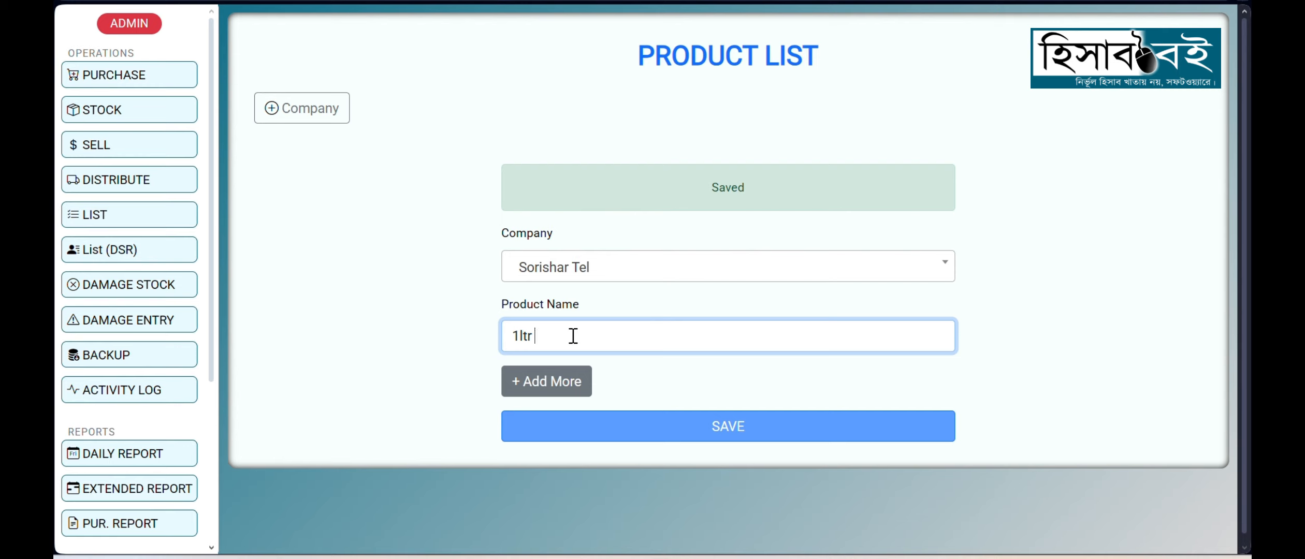
text(Bottl)
key(BackSpace)
key(BackSpace)
key(BackSpace)
key(BackSpace)
key(BackSpace)
text(Tel)
Step: Add 2ltr Tel as the second Sorishar Tel product and save the entries
click(542, 383)
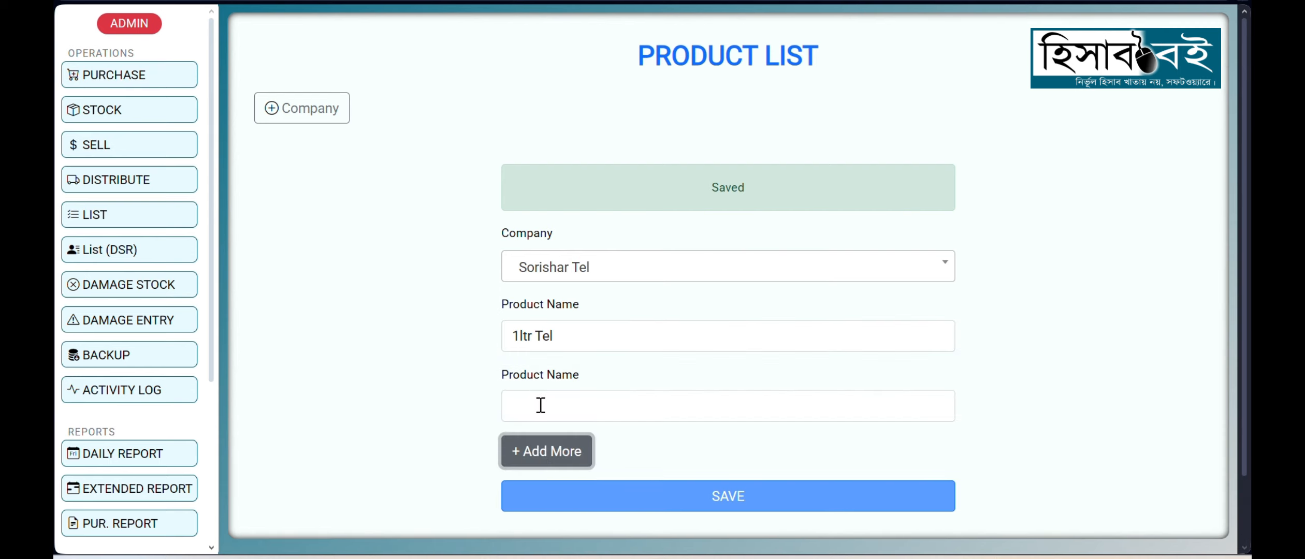
click(541, 405)
text(2)
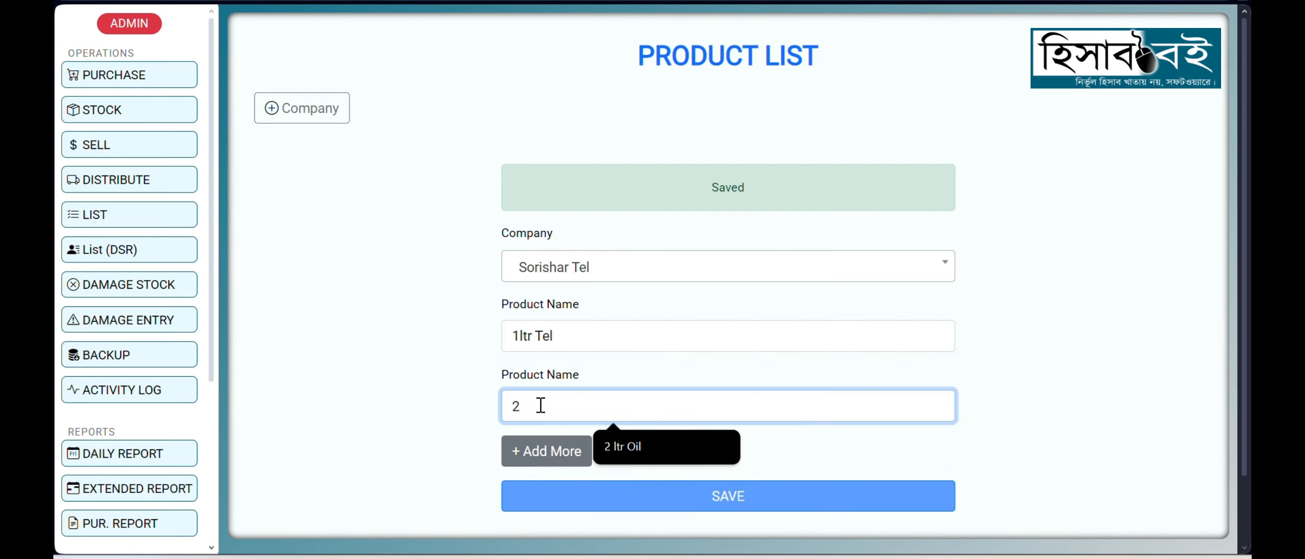
text(ltr)
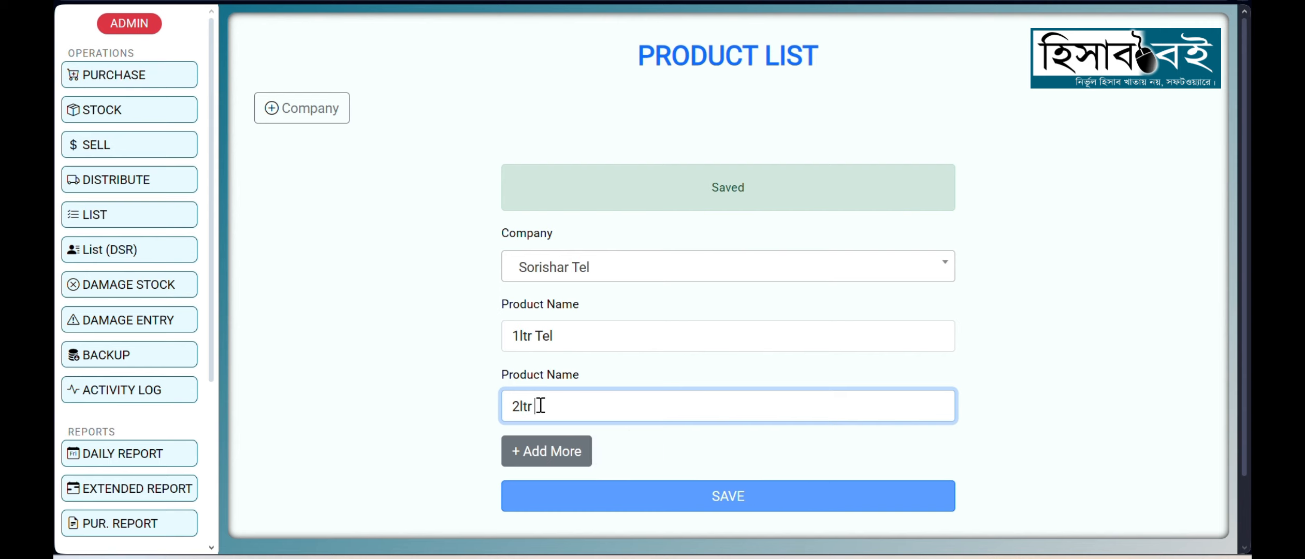
text( Te)
key(BackSpace)
key(BackSpace)
text(Tel)
click(730, 501)
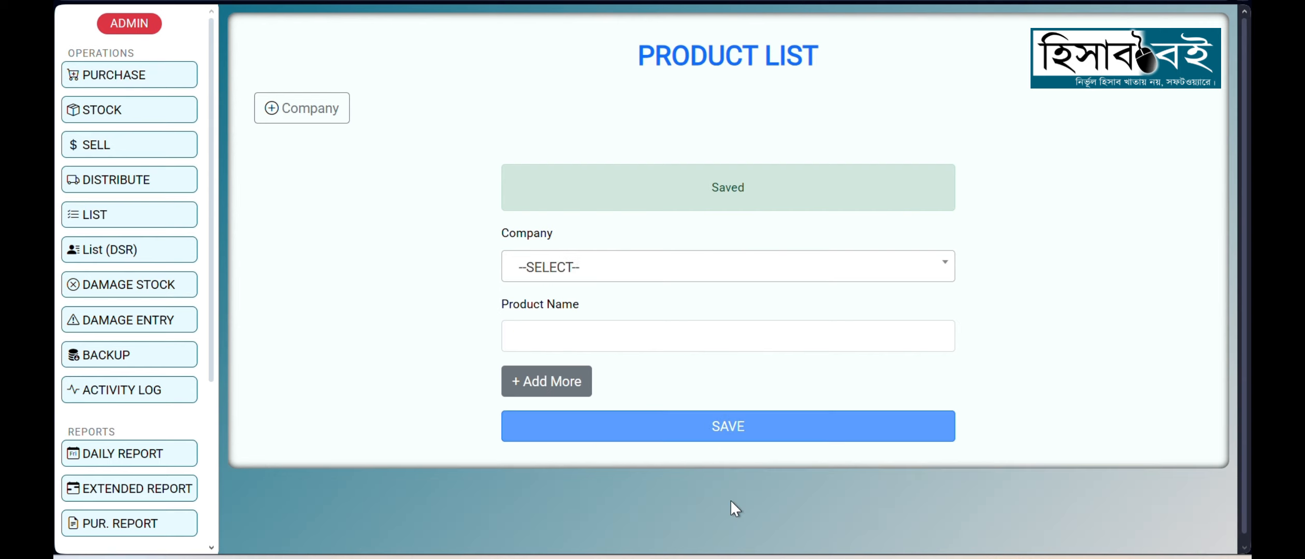
Step: Choose ACI as the company and enter 1kg Slat as its first product name
click(558, 267)
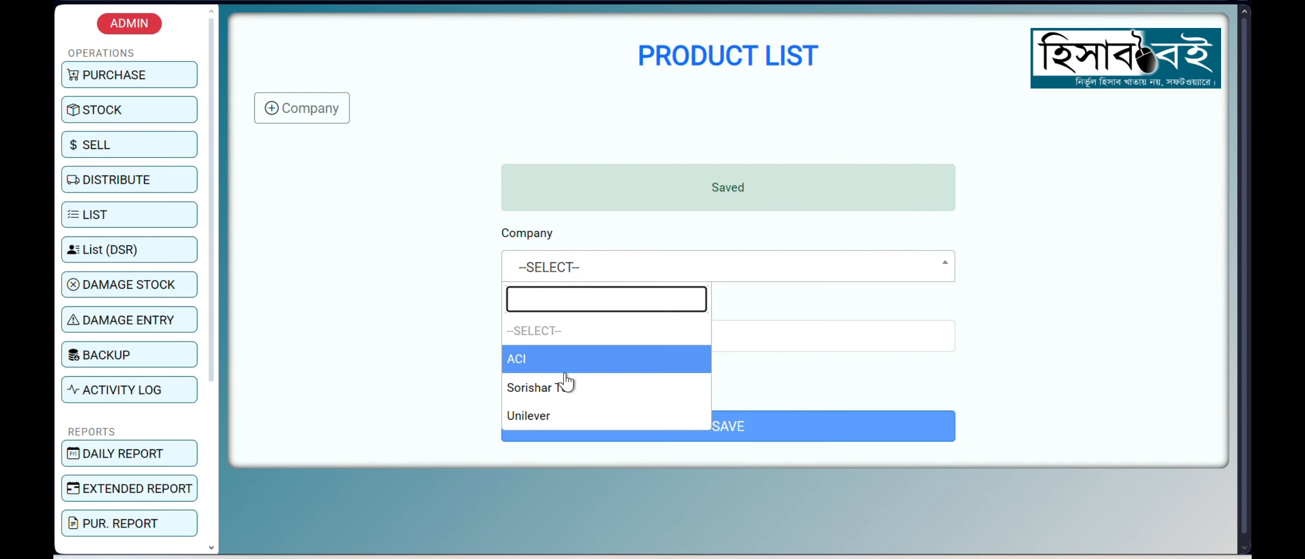
click(555, 359)
click(561, 339)
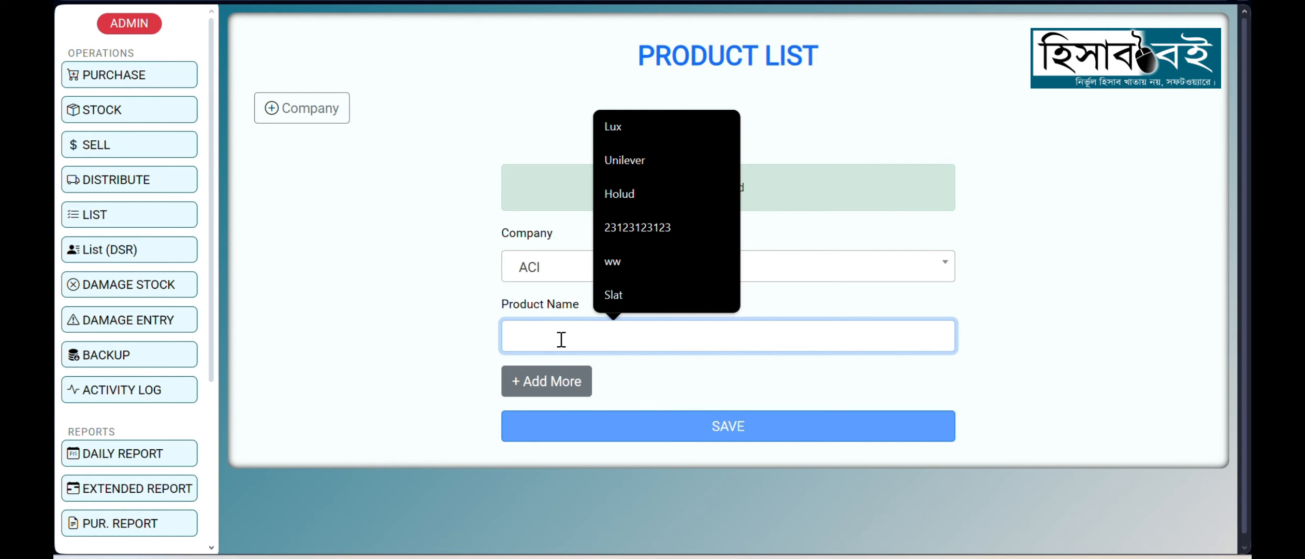
text(Slat)
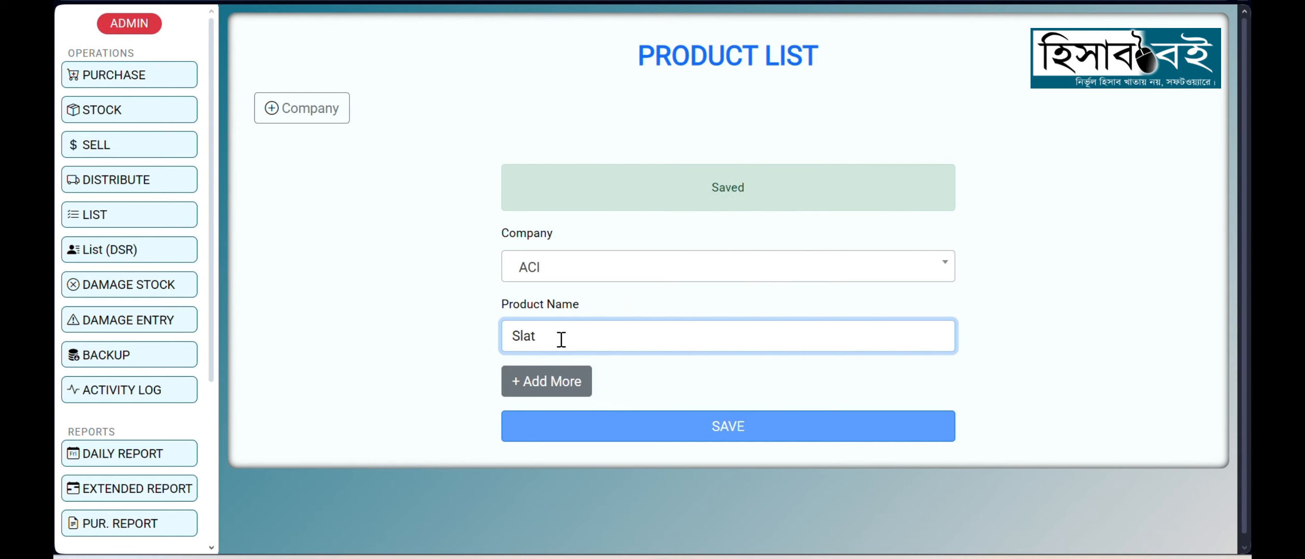
key(Home)
text(1)
key(Left)
text(kg)
Step: Add a second product name row for ACI and save the entries
click(565, 386)
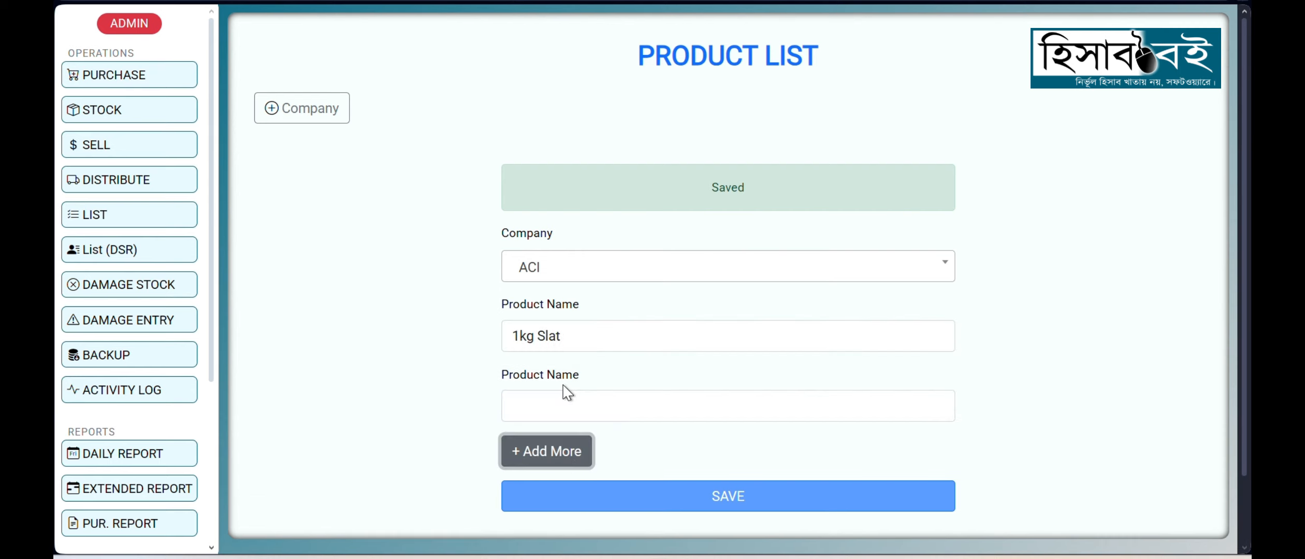
click(572, 409)
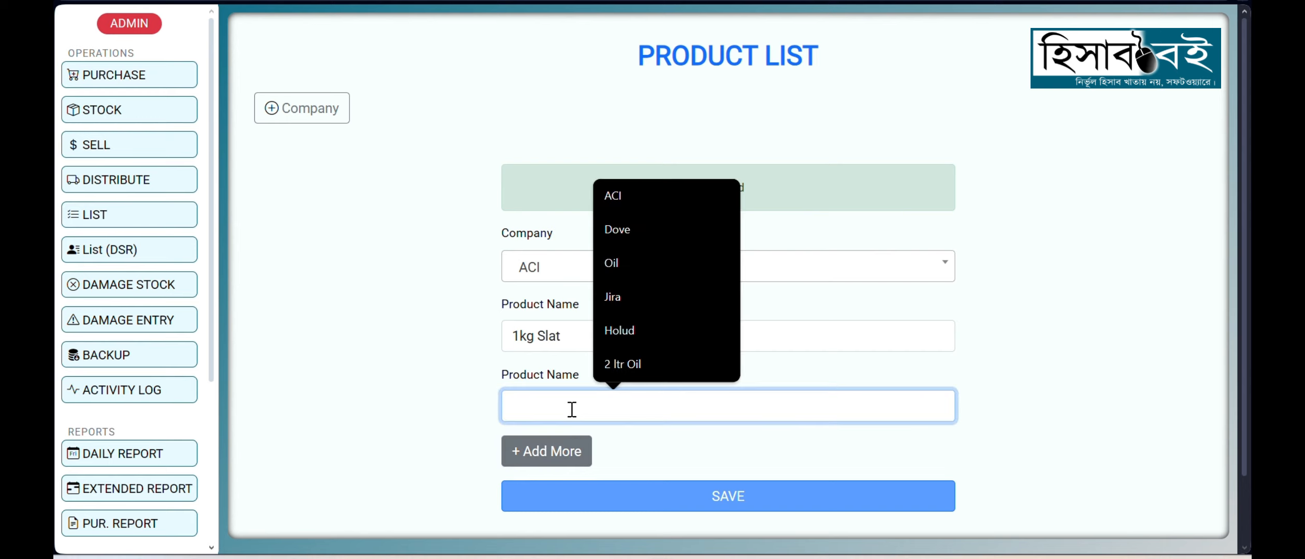
click(415, 380)
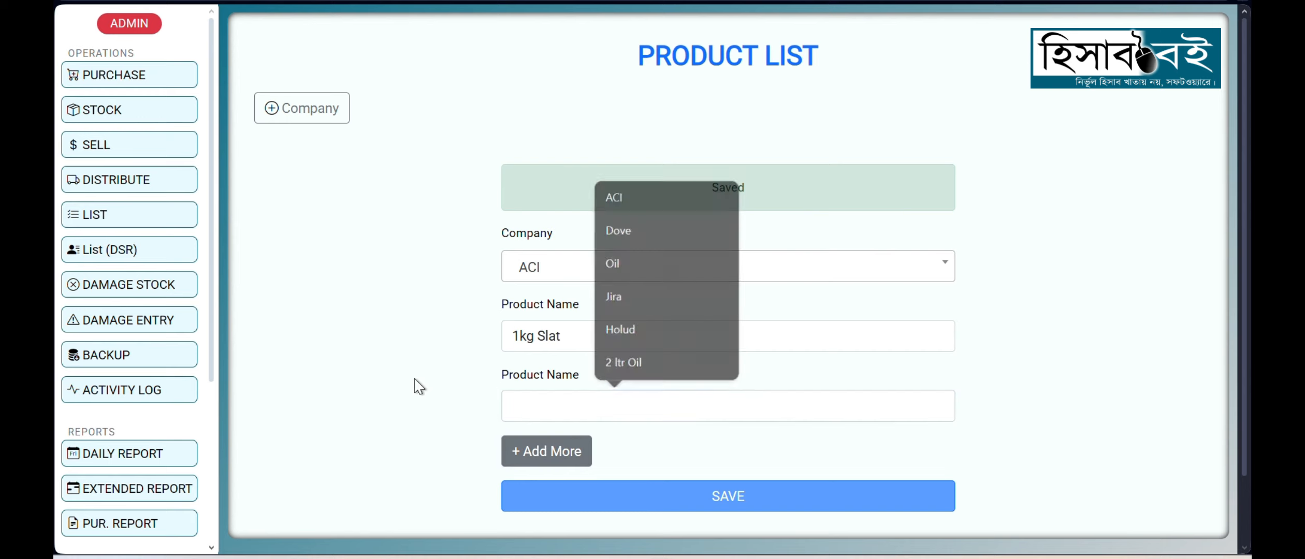
click(724, 498)
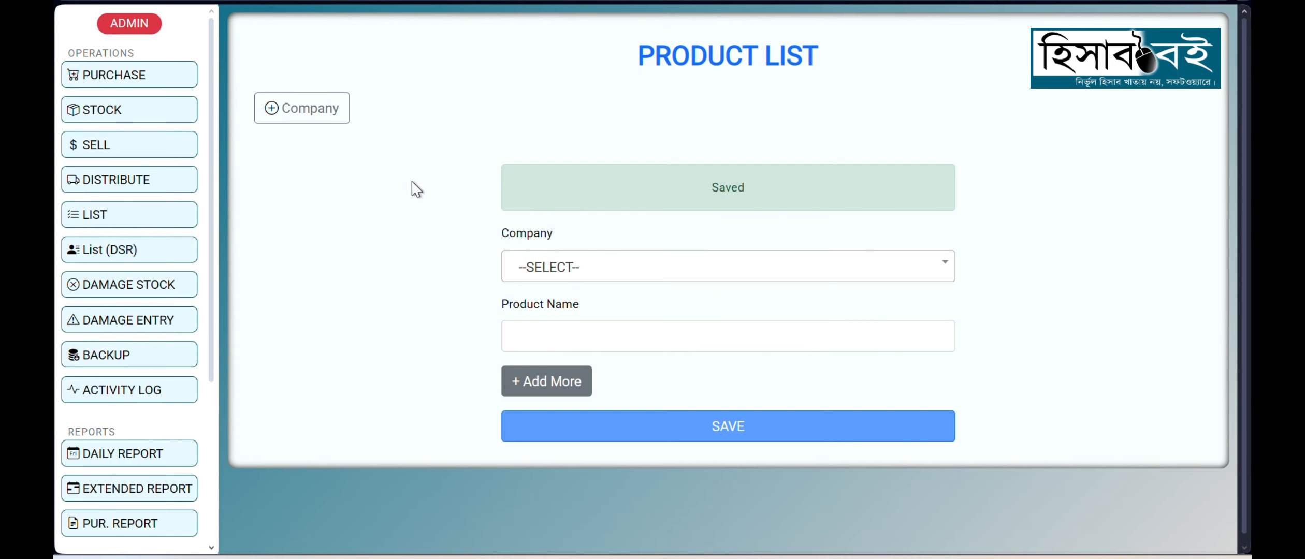
Step: Start a product purchase entry with Unilever as the company and Dove as the product
click(165, 87)
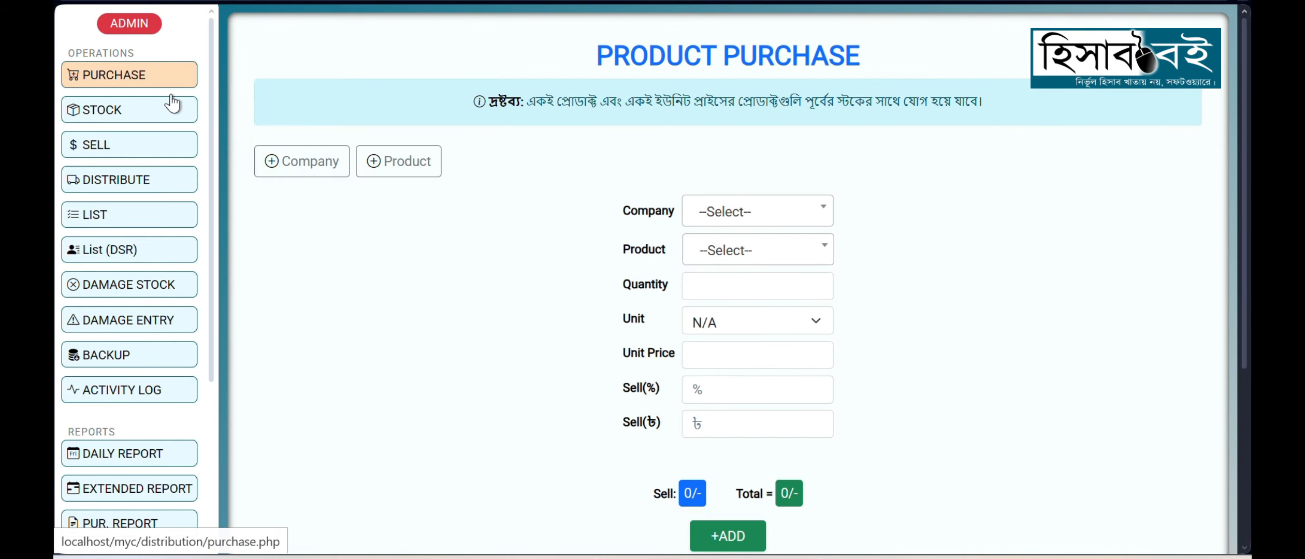
click(739, 217)
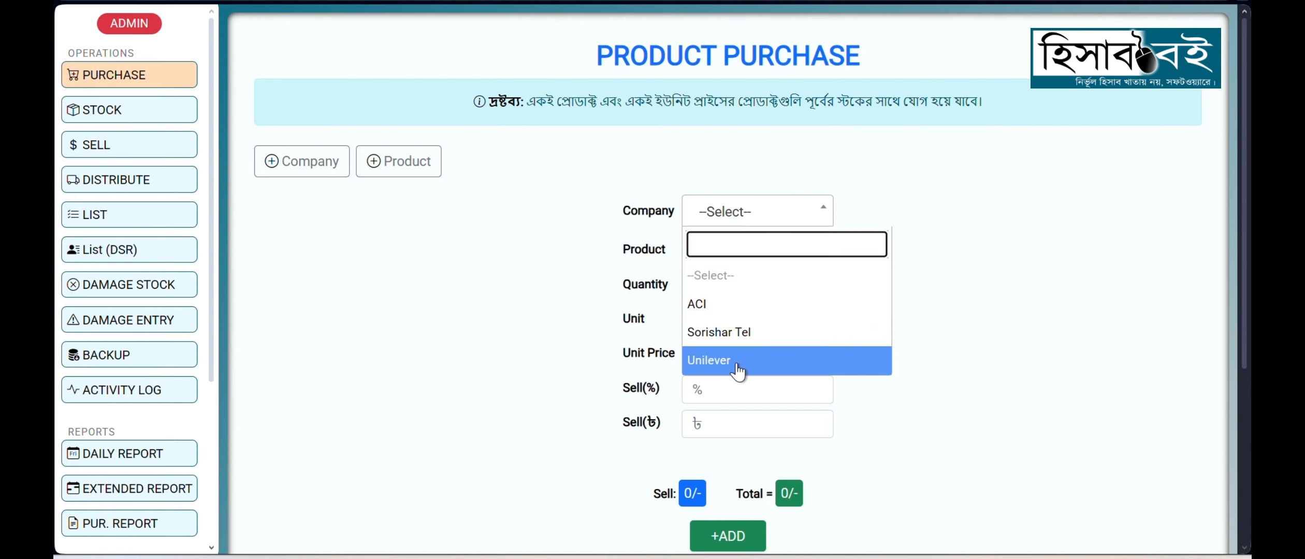
click(709, 361)
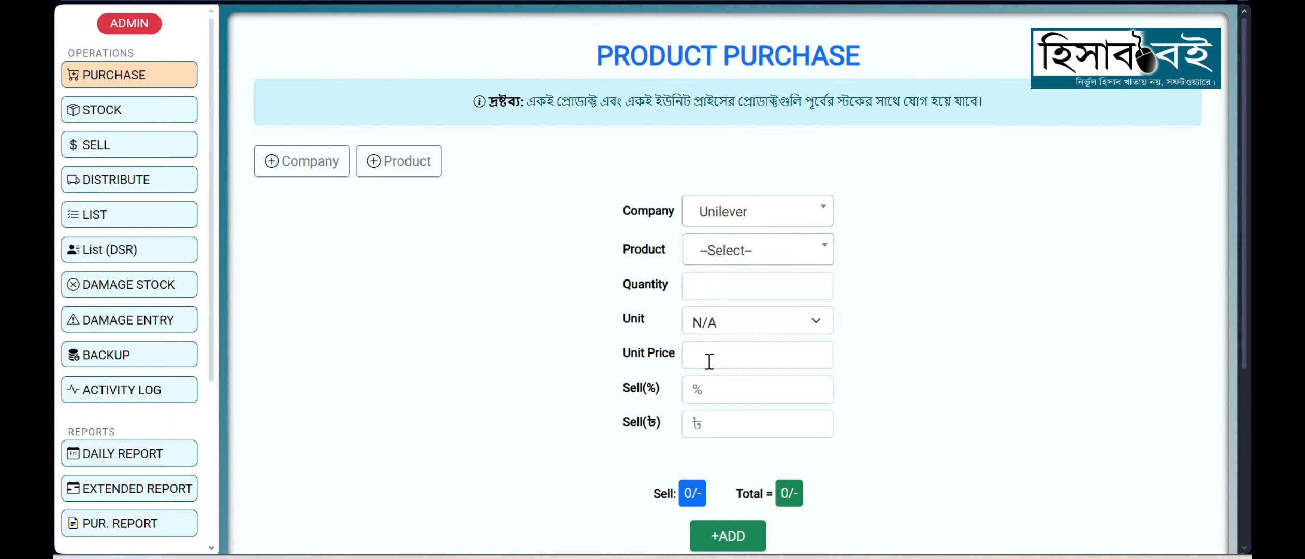
click(713, 253)
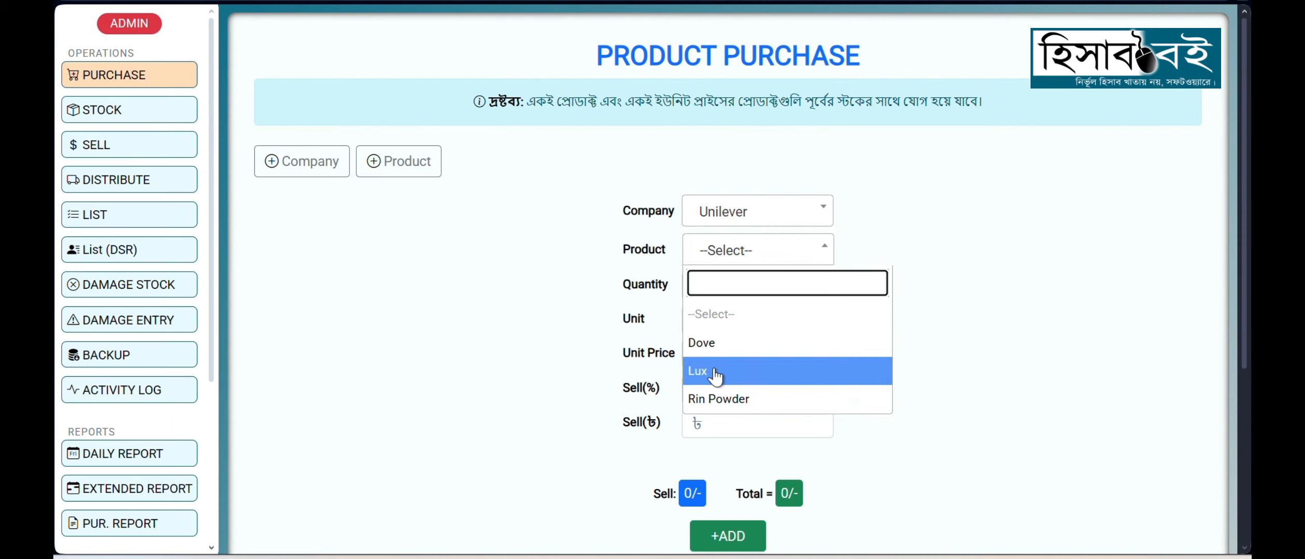
click(717, 343)
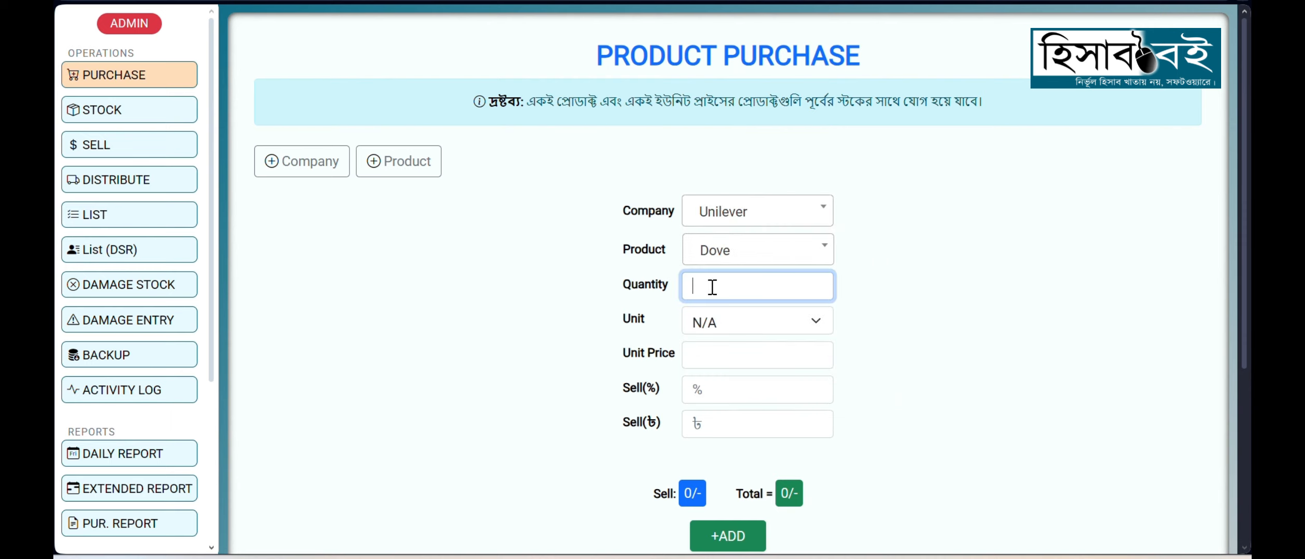
Step: Set the Dove purchase to a quantity of 20 in the unit Piece at a unit price of 100
scroll(538, 291, down, 2)
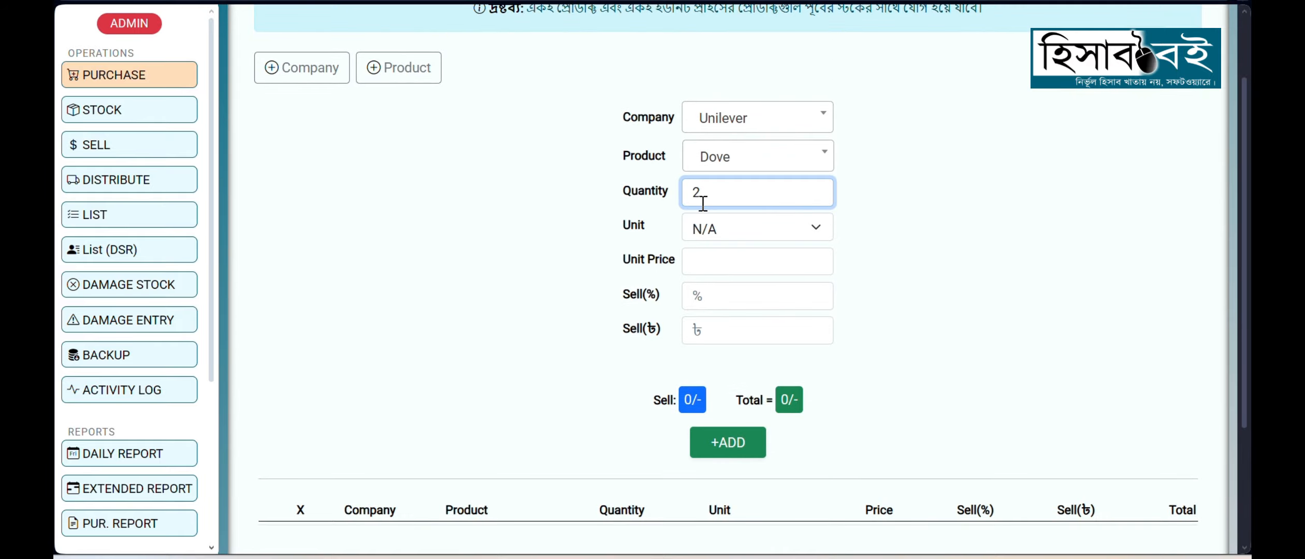
click(714, 229)
click(737, 520)
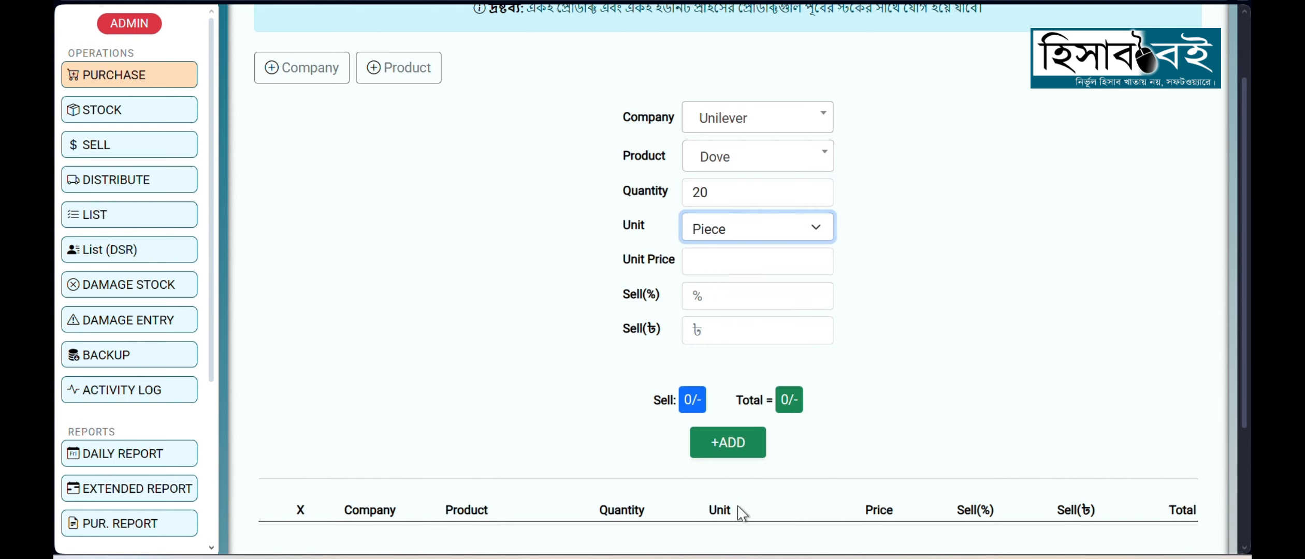
click(729, 268)
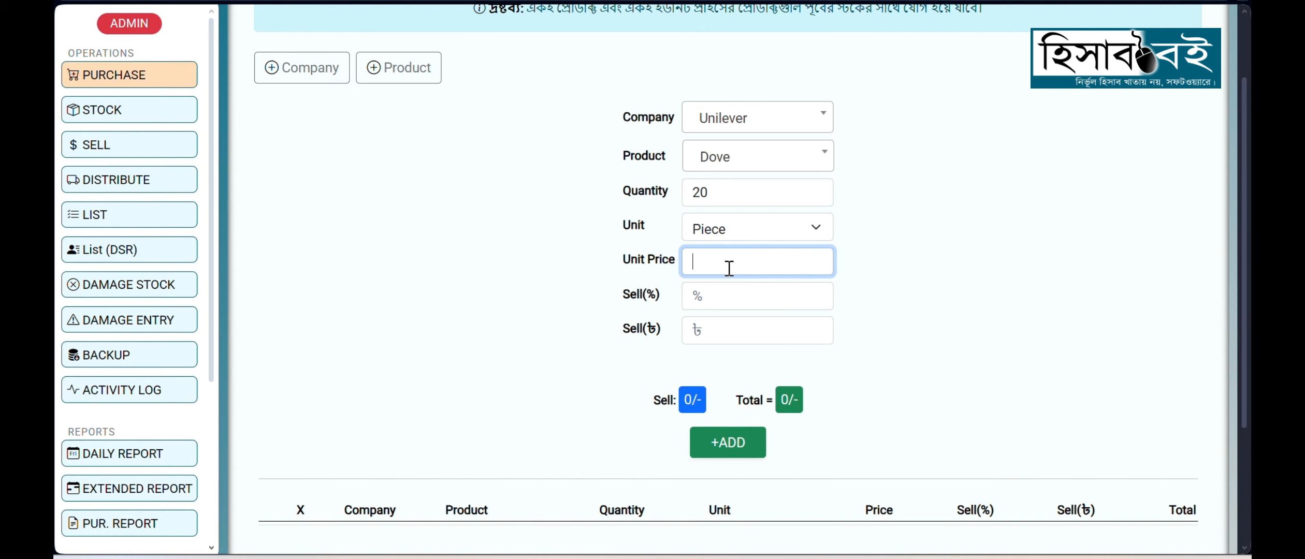
text(10)
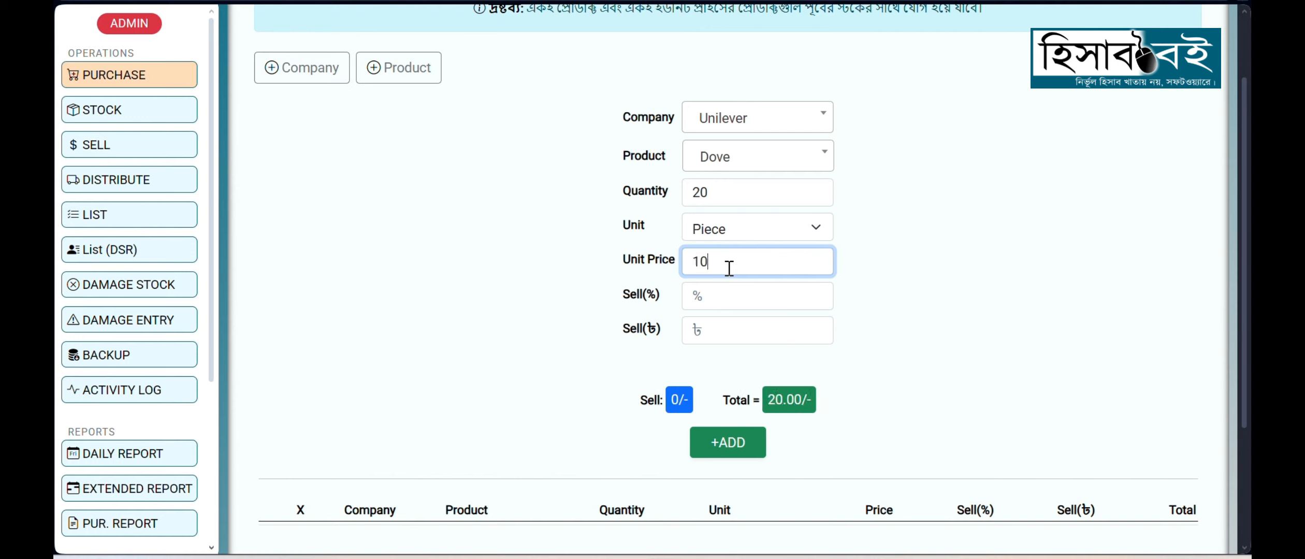
text(0)
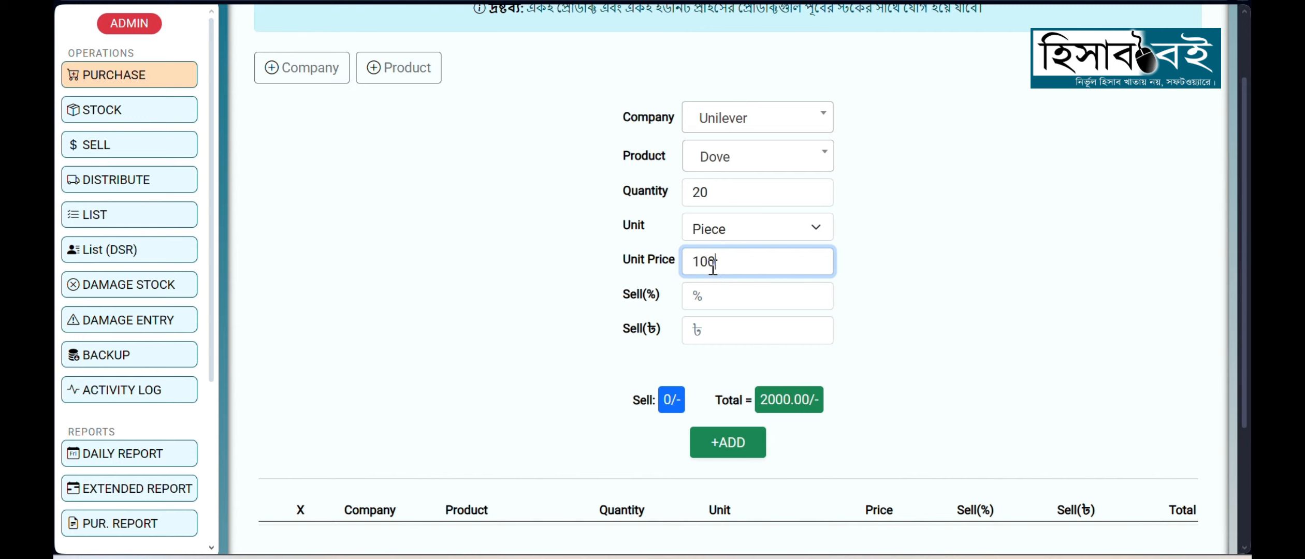
Step: Set the Dove selling price to 120 taka
drag(713, 267, 687, 265)
drag(623, 292, 662, 297)
drag(623, 328, 720, 342)
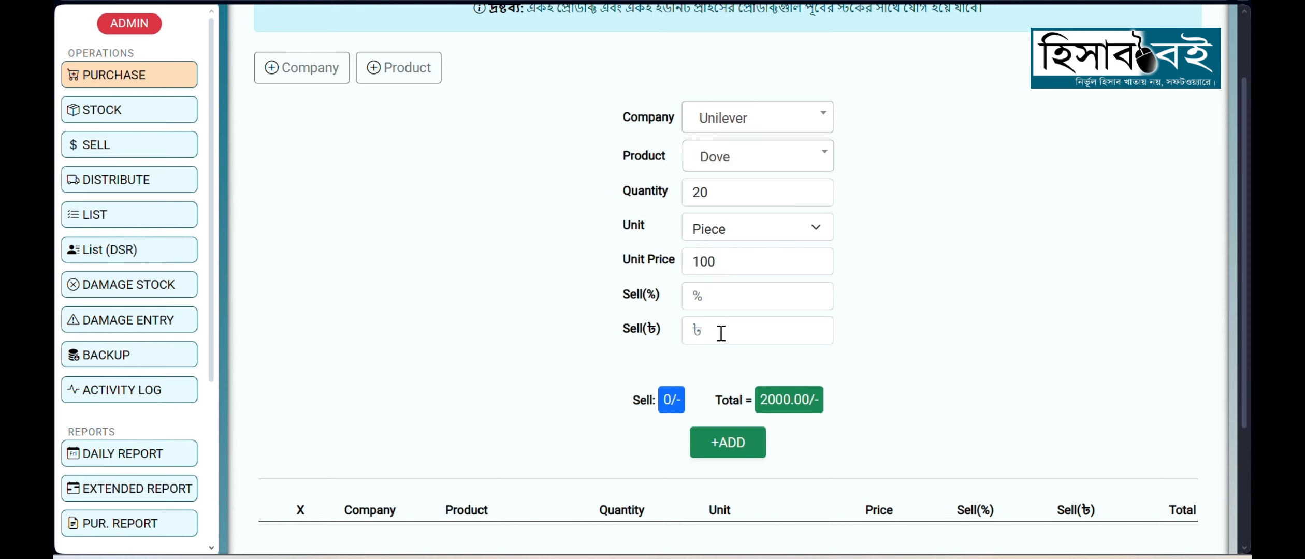
click(721, 333)
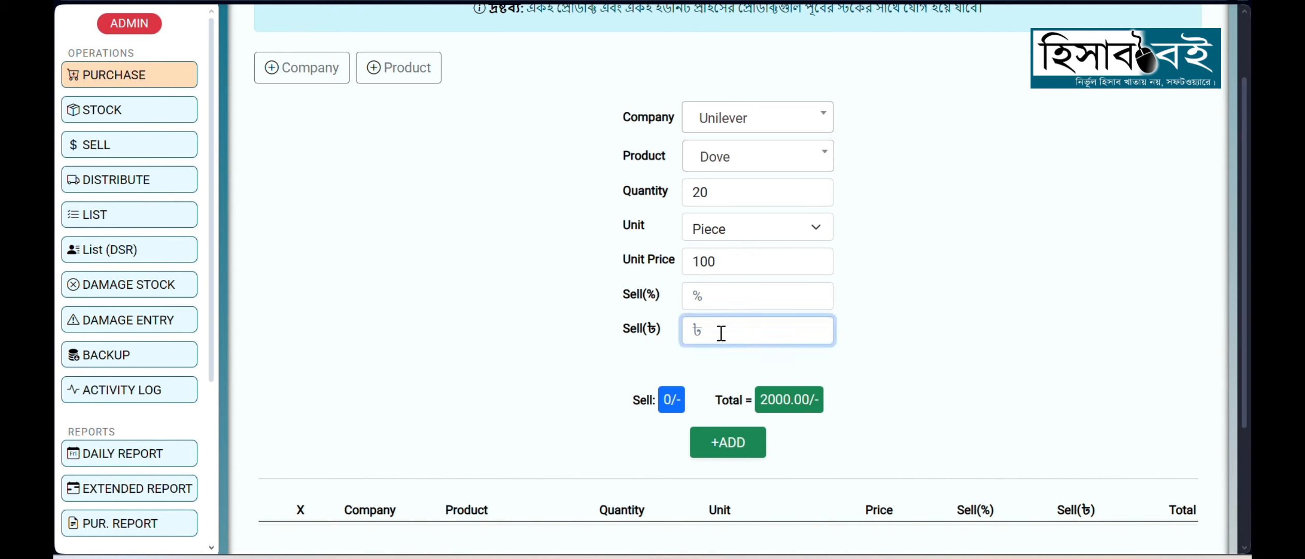
text(120)
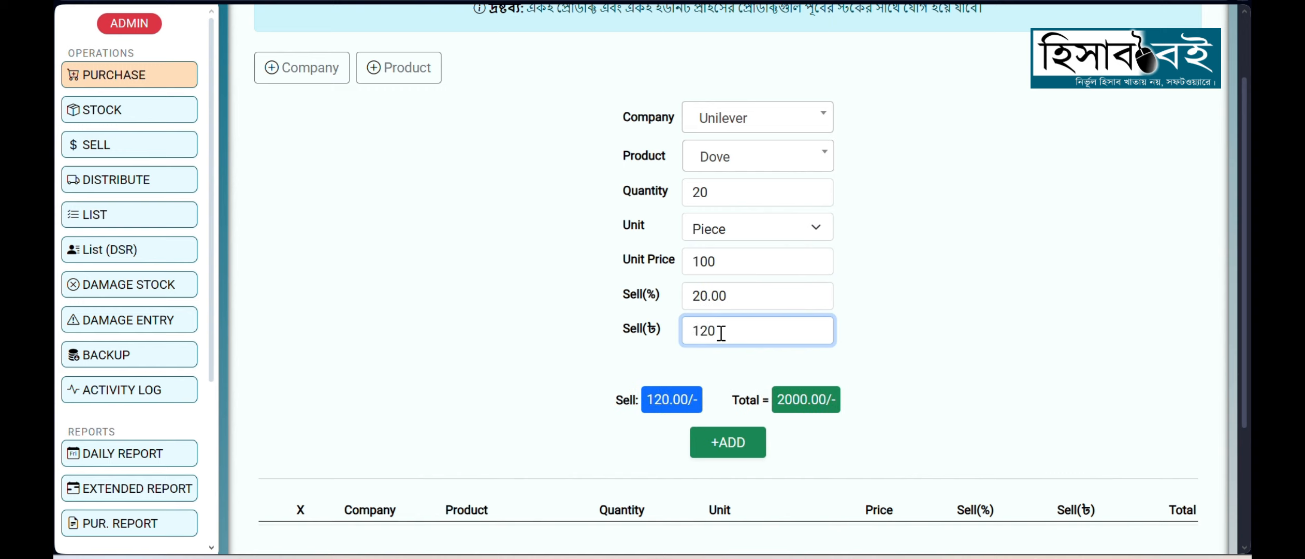
drag(736, 331, 693, 334)
Step: Replace the Dove sell percentage with 5
drag(622, 294, 661, 300)
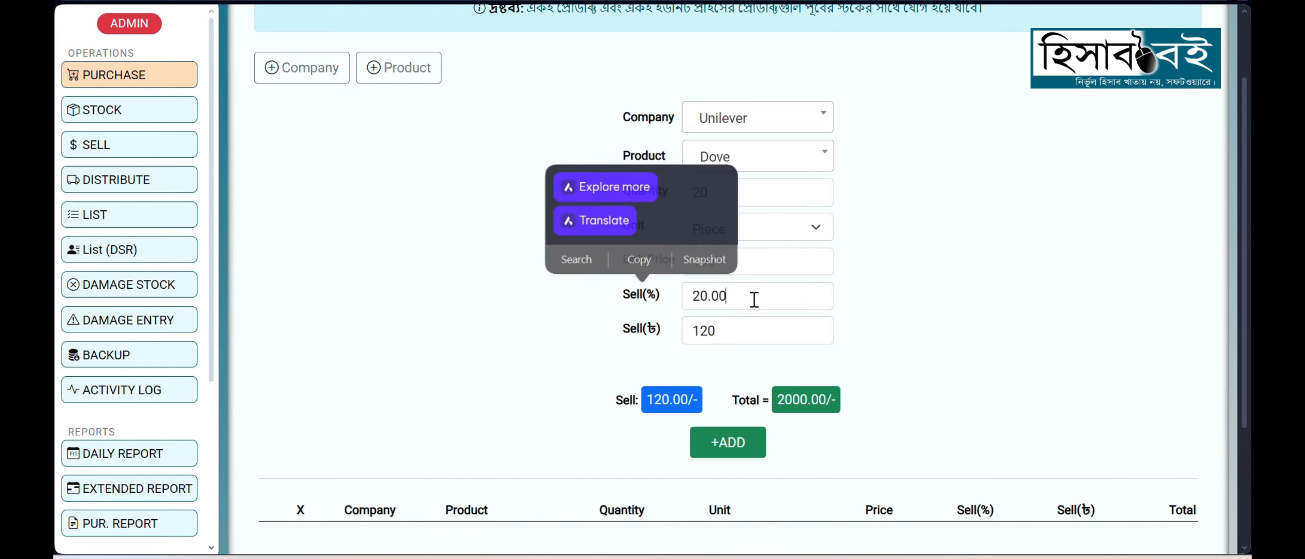
drag(754, 300, 697, 300)
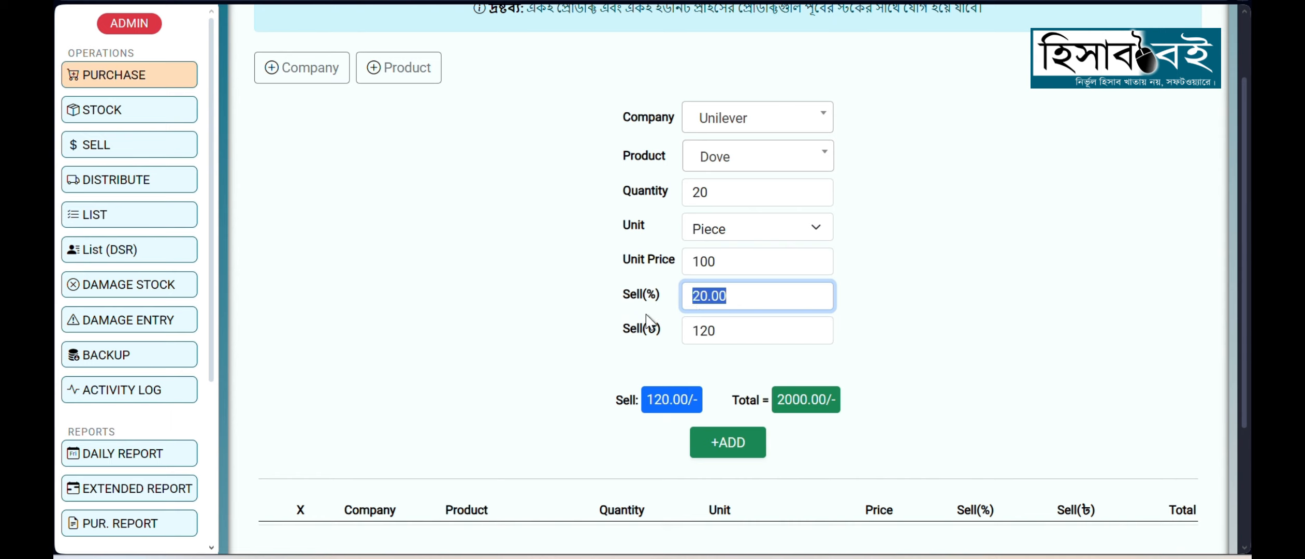
key(BackSpace)
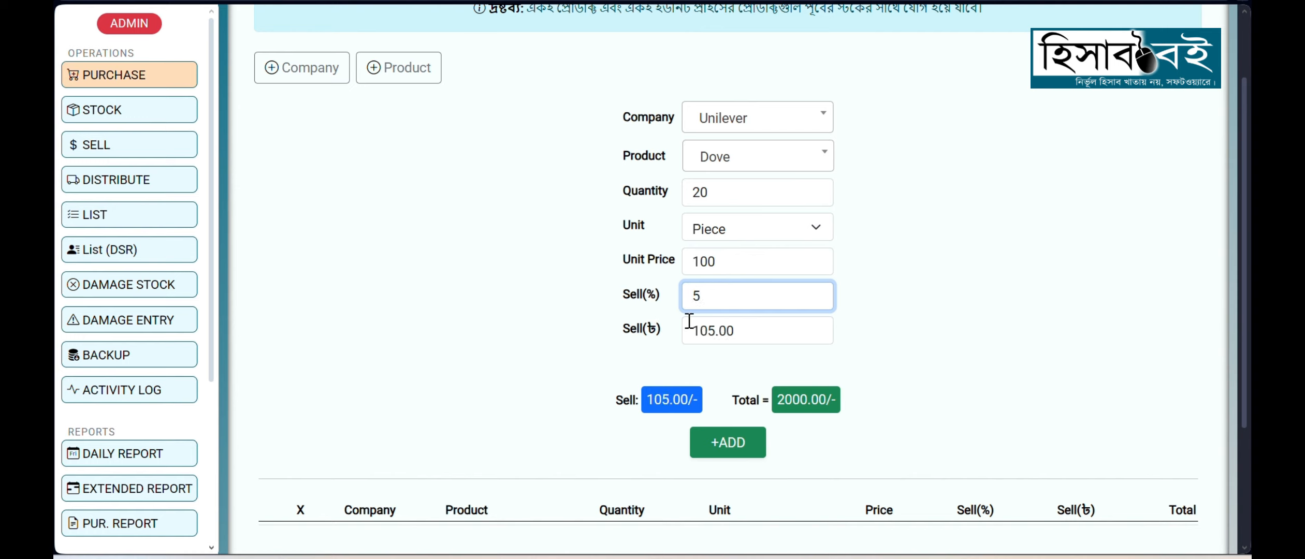
Step: Set the Dove sell percentage to 10
drag(748, 330, 691, 301)
text(10)
click(586, 351)
scroll(597, 329, down, 2)
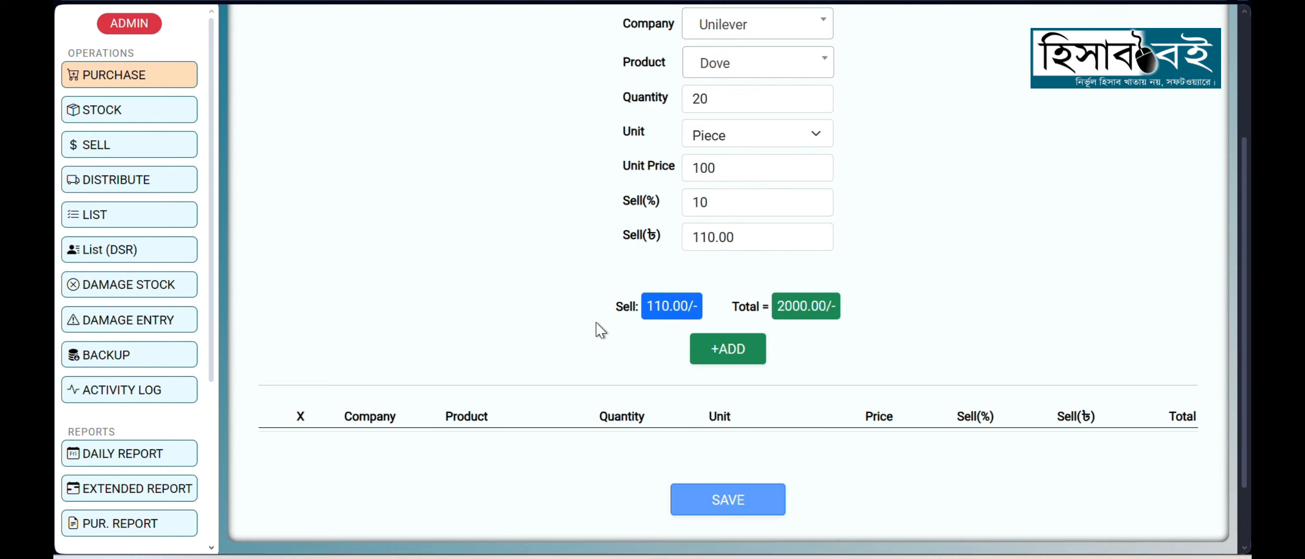
Step: Check the Dove selling price and total against its quantity, and add the entry to the purchase table
drag(647, 307, 689, 307)
drag(780, 311, 807, 311)
drag(721, 109, 690, 97)
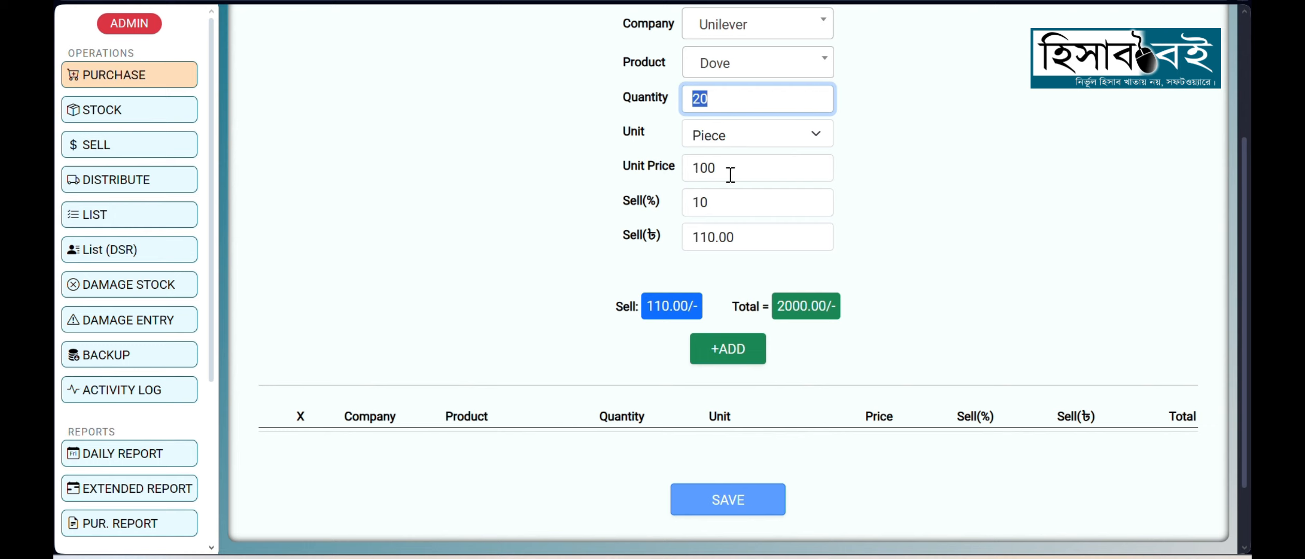
drag(776, 307, 808, 311)
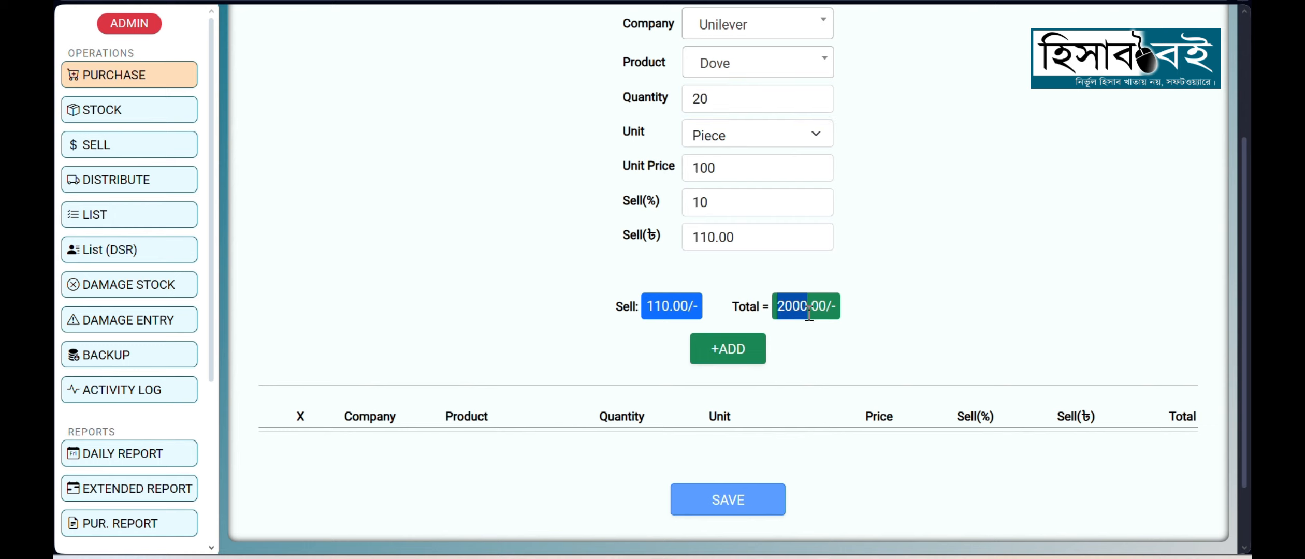
click(804, 329)
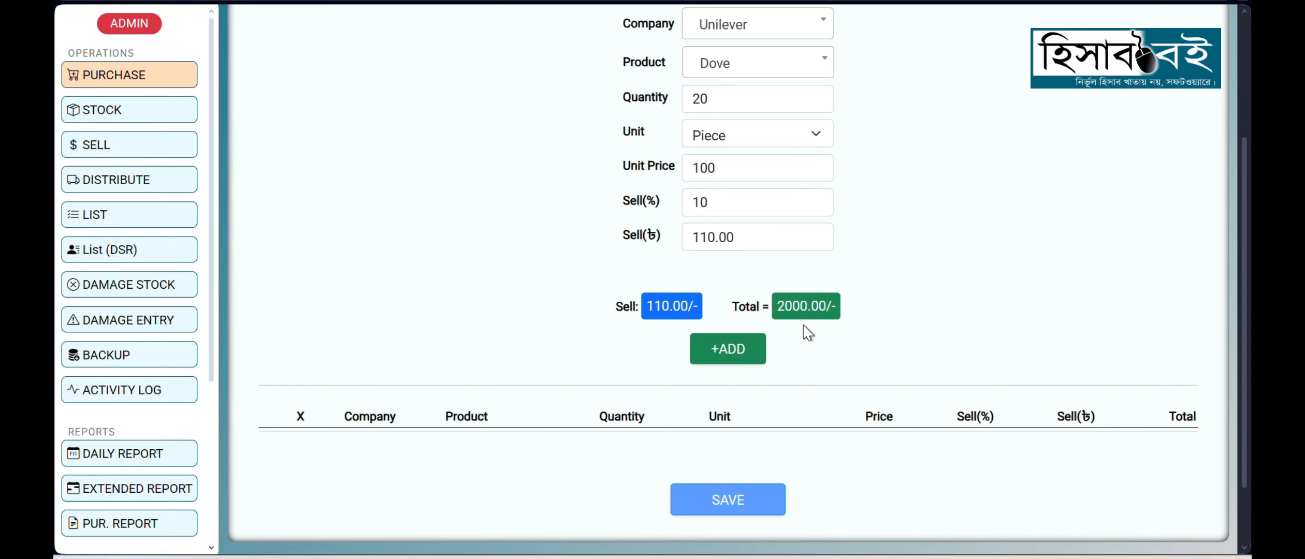
click(708, 361)
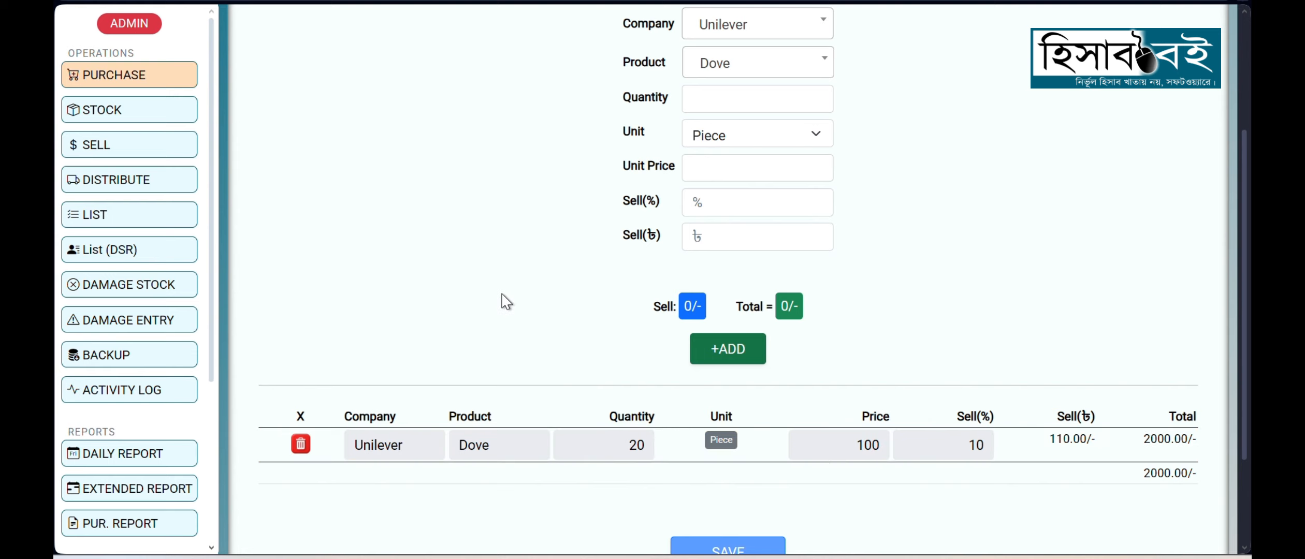
Step: Choose Lux as the next Unilever product to purchase and set its quantity to 50
scroll(501, 300, up, 2)
scroll(499, 362, down, 2)
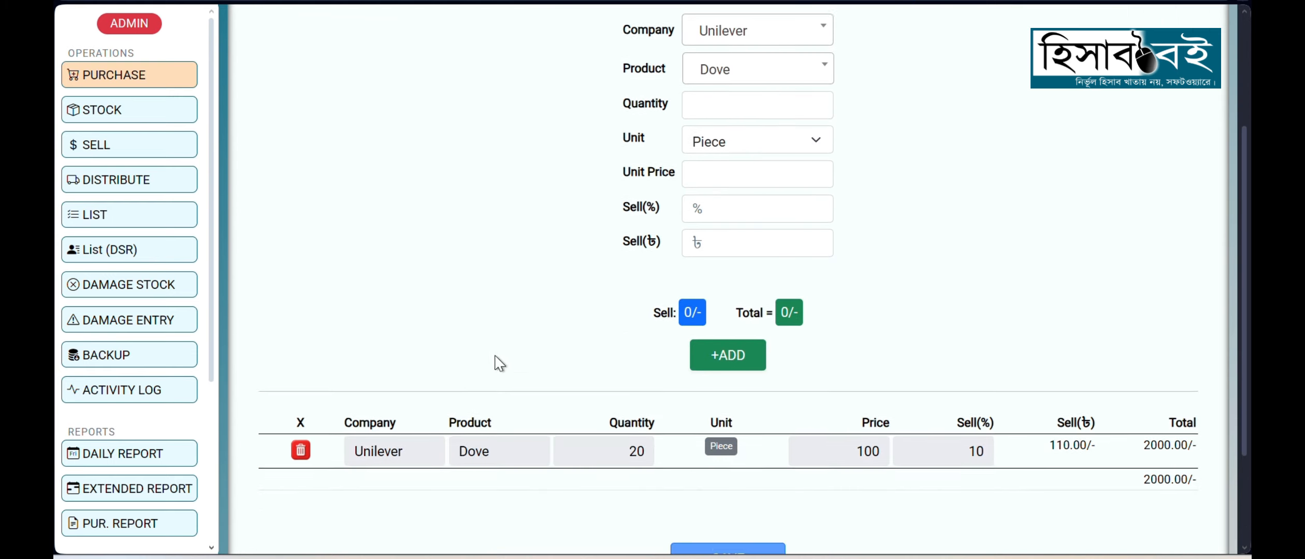
scroll(684, 357, up, 2)
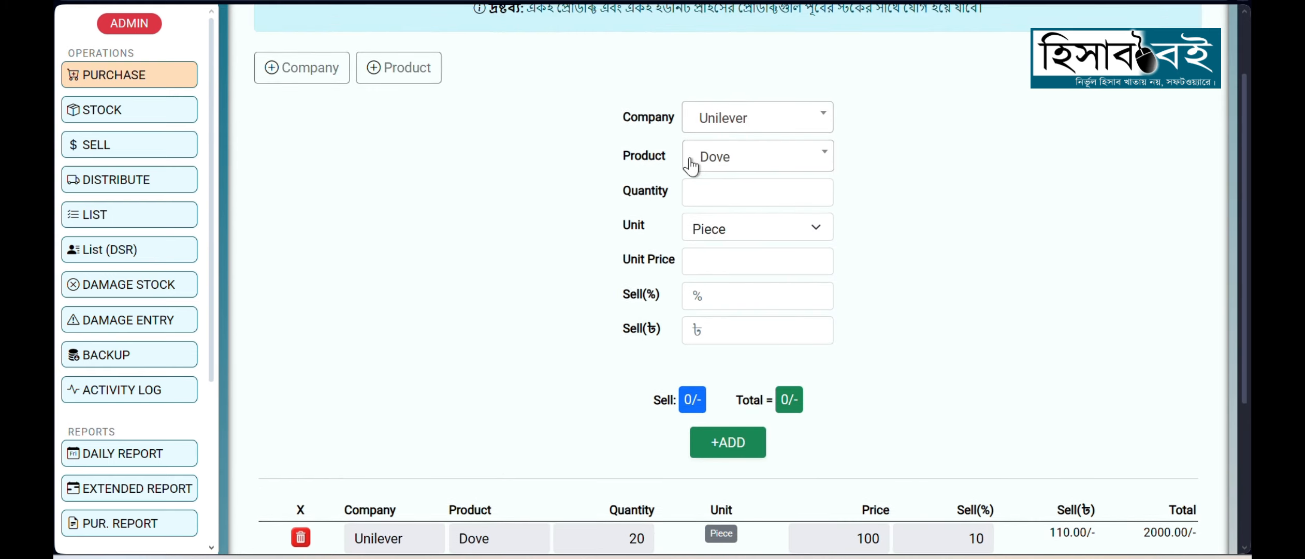
scroll(434, 379, down, 2)
scroll(797, 336, up, 2)
click(753, 163)
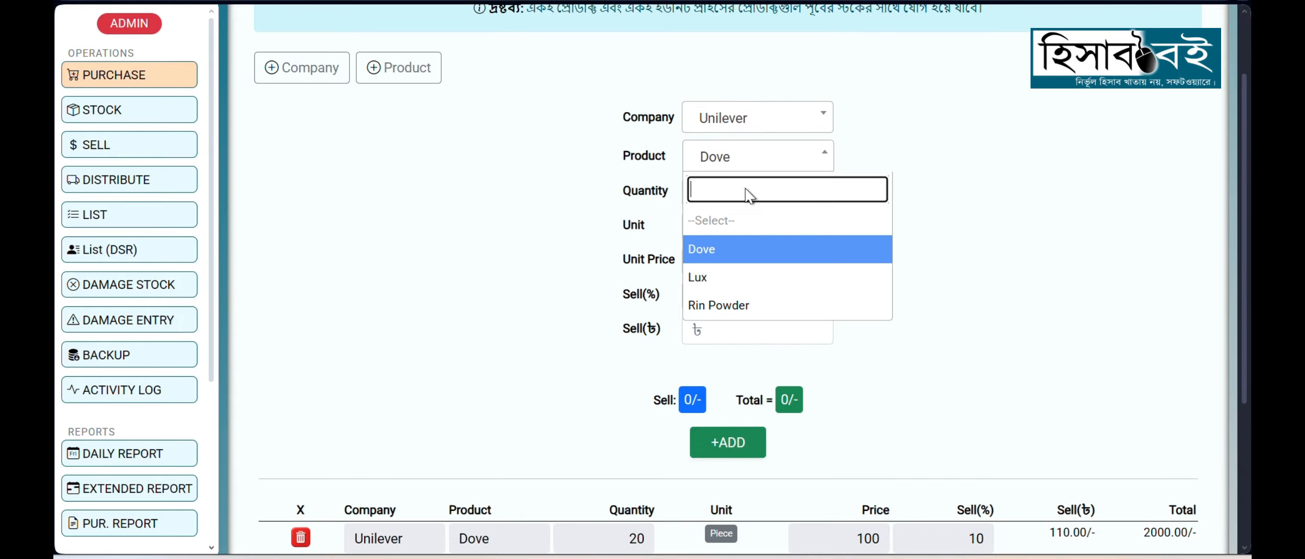
click(740, 272)
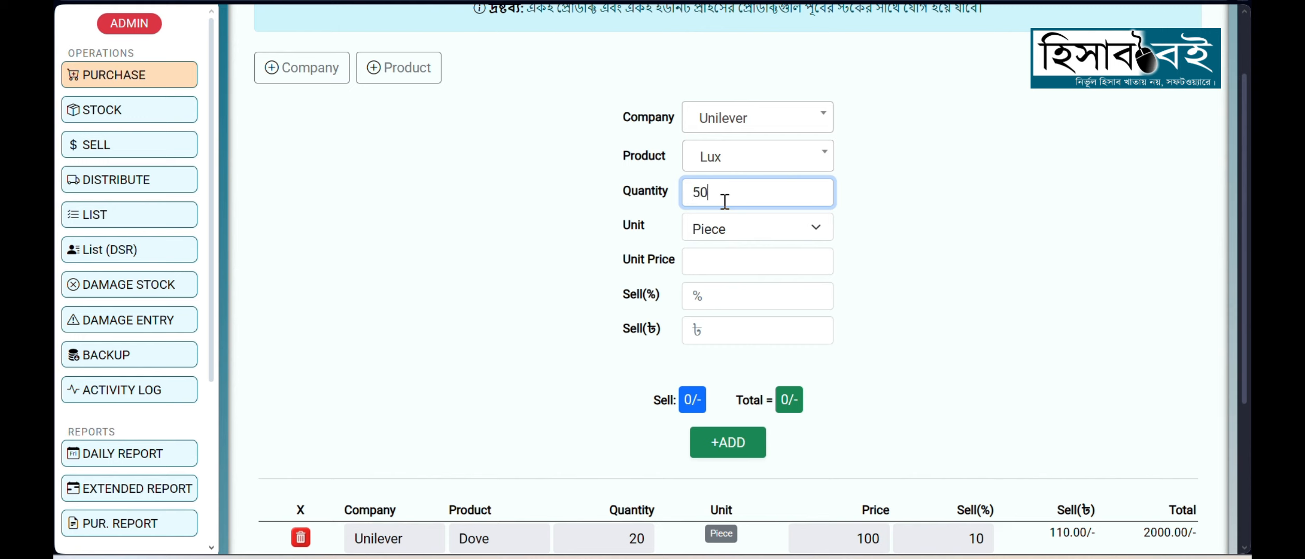
Step: Give Lux a unit price of 50 and a selling price of 55 taka, and add it to the purchase table
click(699, 275)
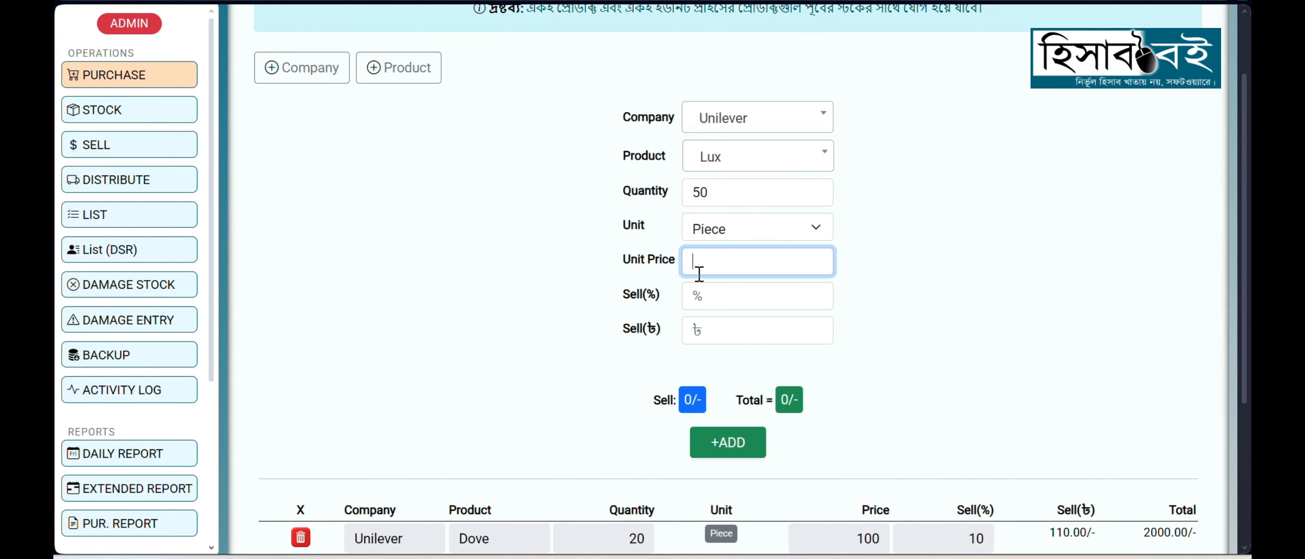
text(50)
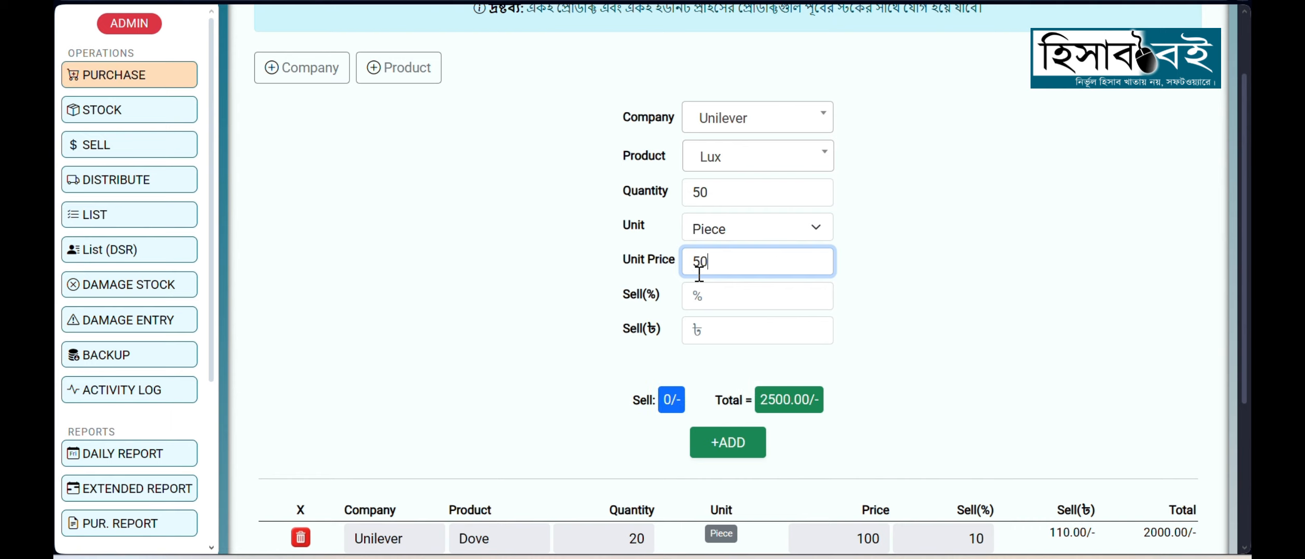
click(711, 336)
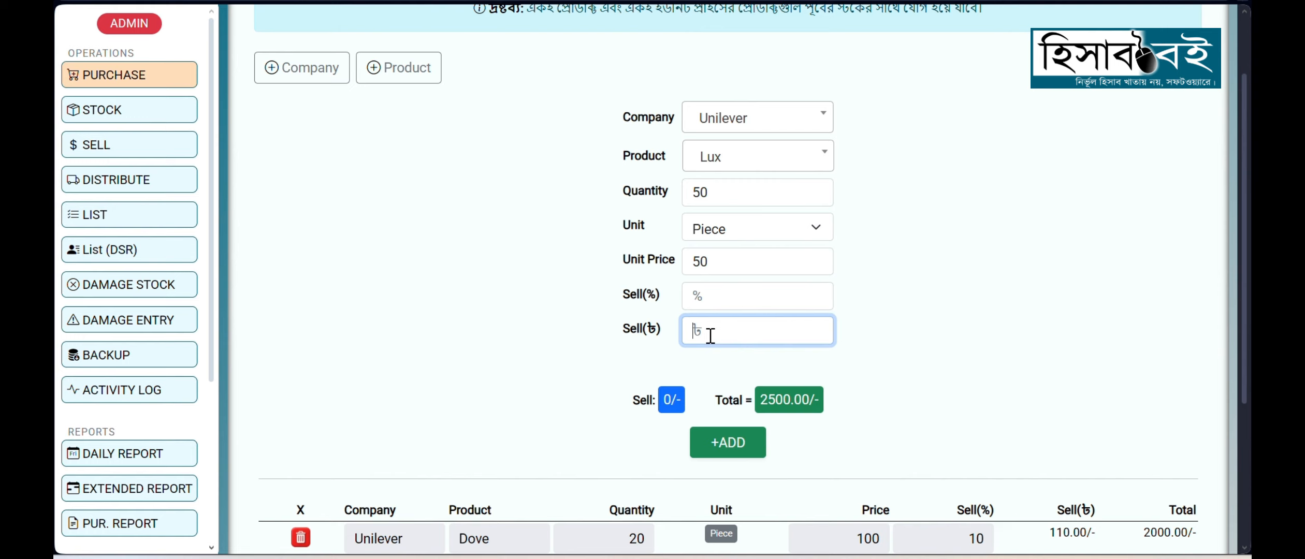
text(55)
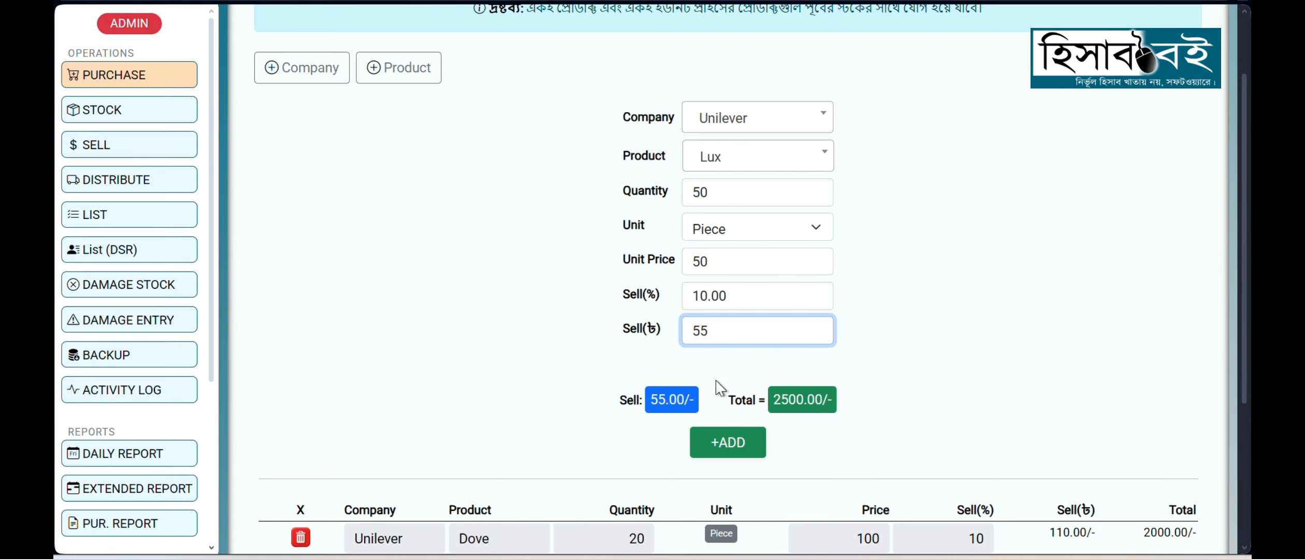
scroll(921, 361, down, 2)
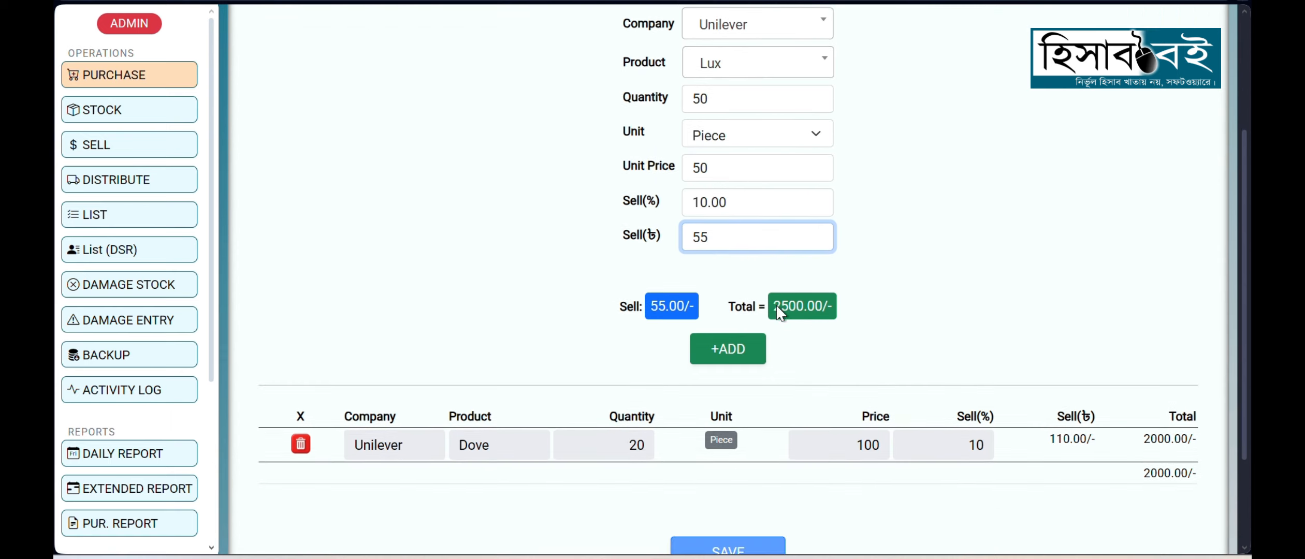
click(716, 362)
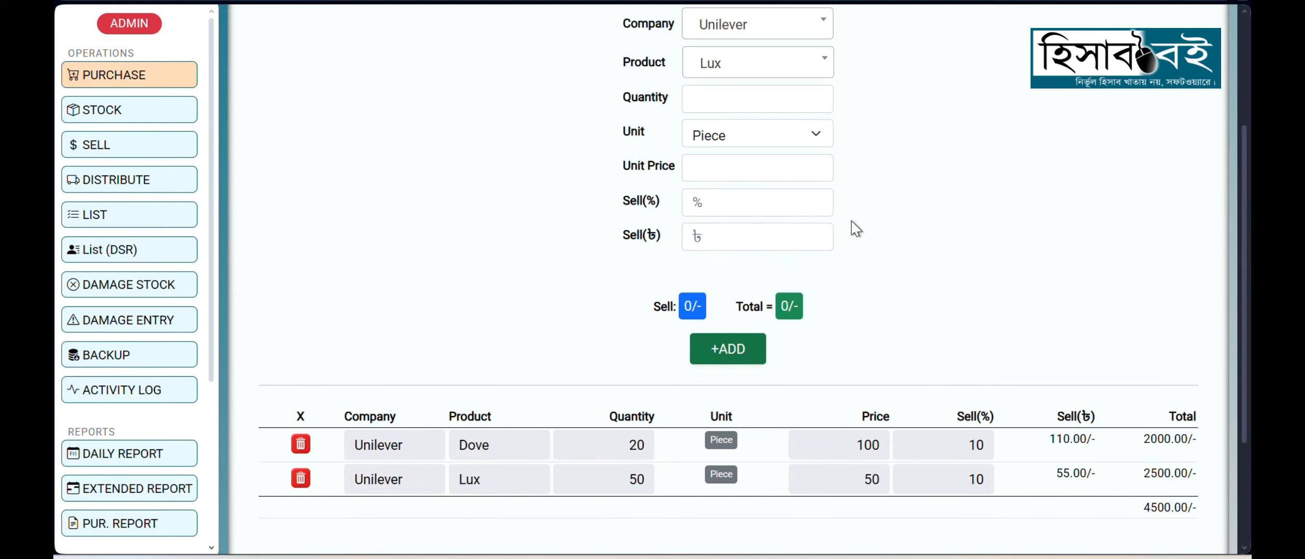
Step: Choose Rin Powder as the next Unilever product to purchase, with a quantity of 20 and Packet as the unit
click(749, 66)
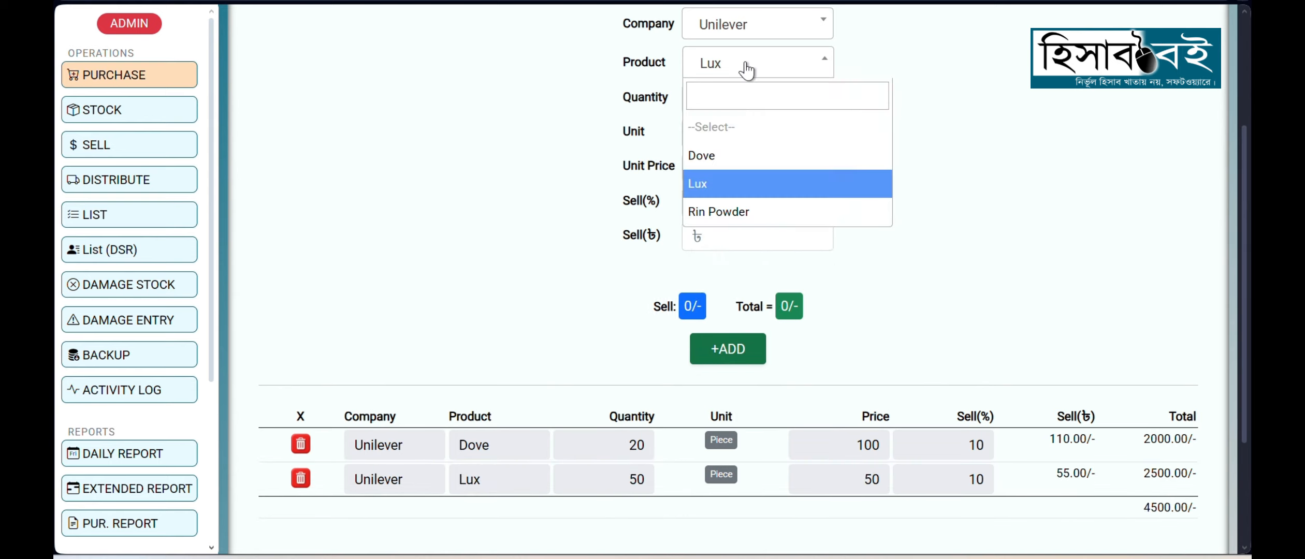
click(737, 214)
click(772, 138)
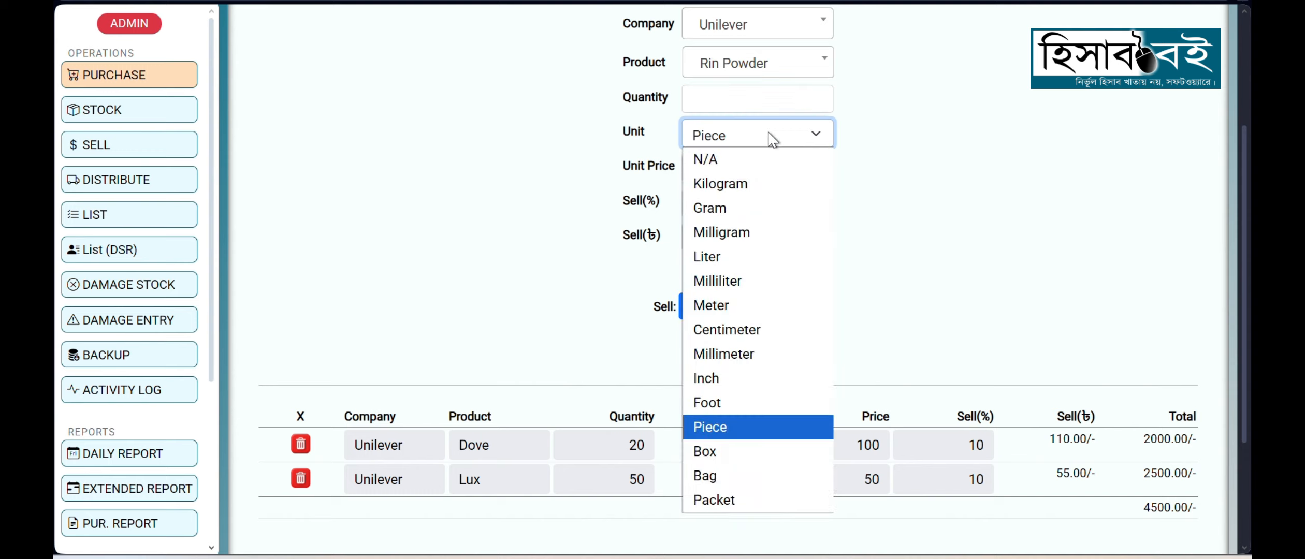
click(733, 103)
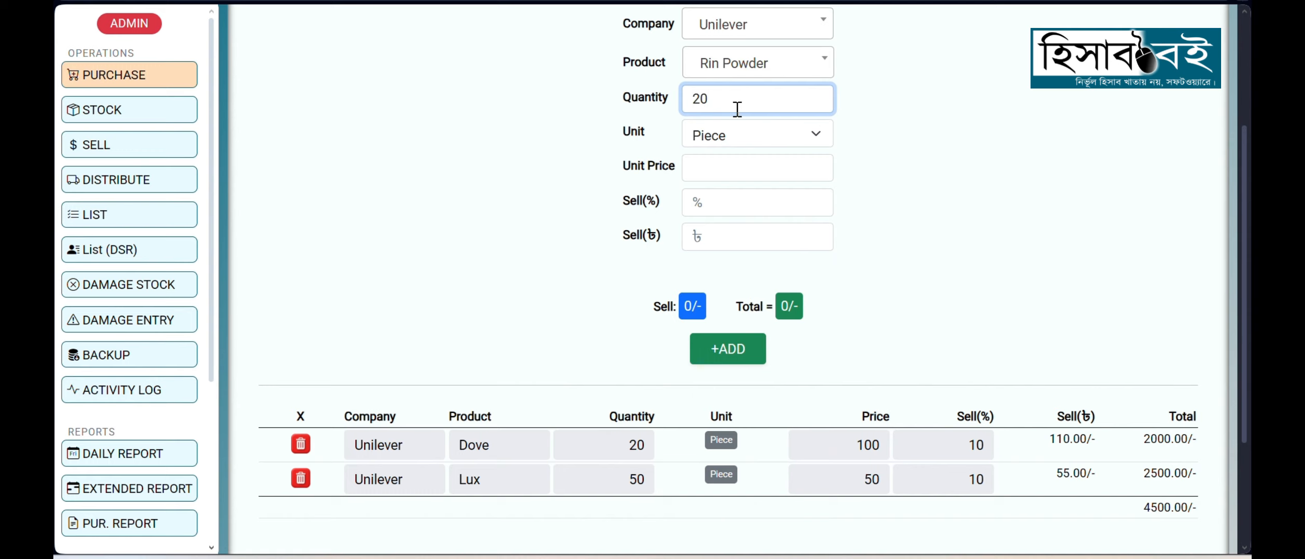
click(750, 136)
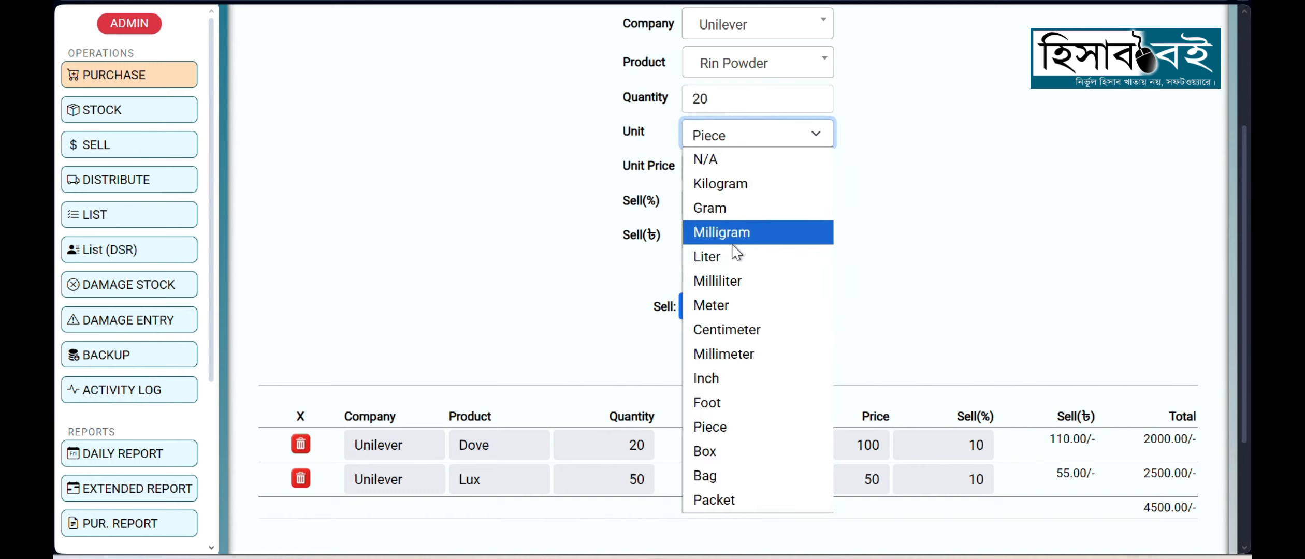
click(713, 498)
Step: Give Rin Powder a unit price of 70 and a selling price of 75 taka, and add it to the purchase table
click(732, 169)
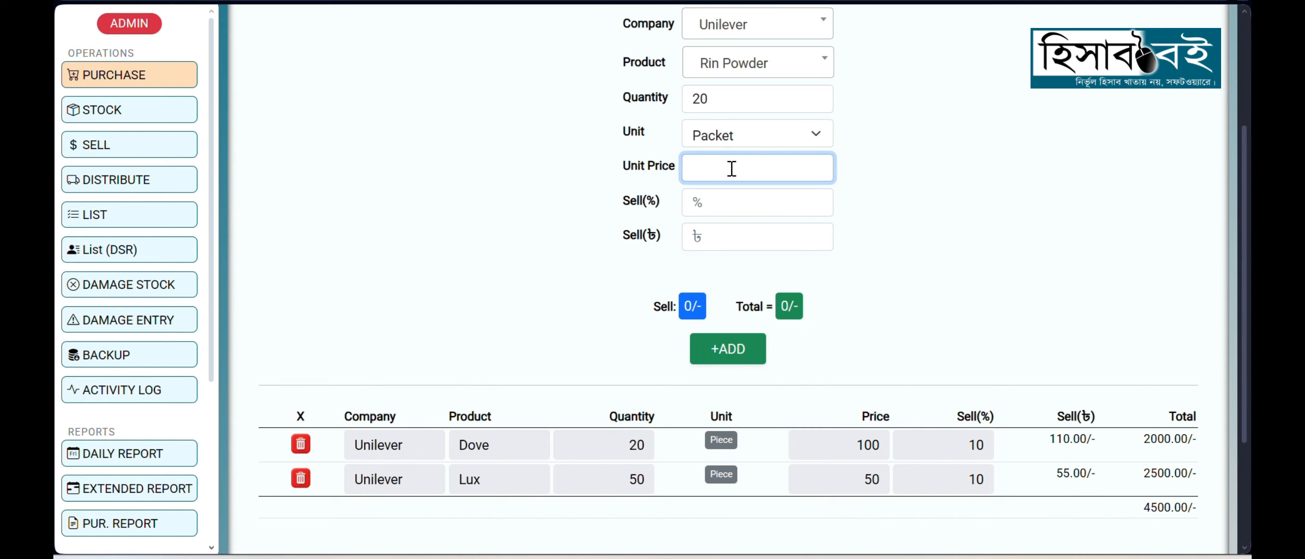
text(70)
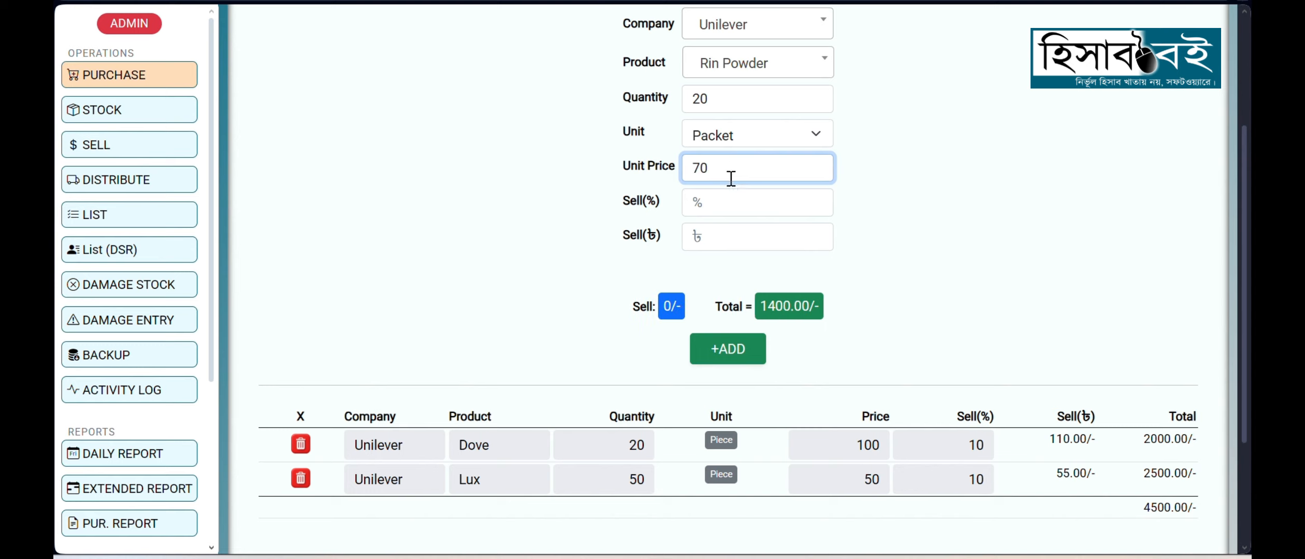
click(717, 241)
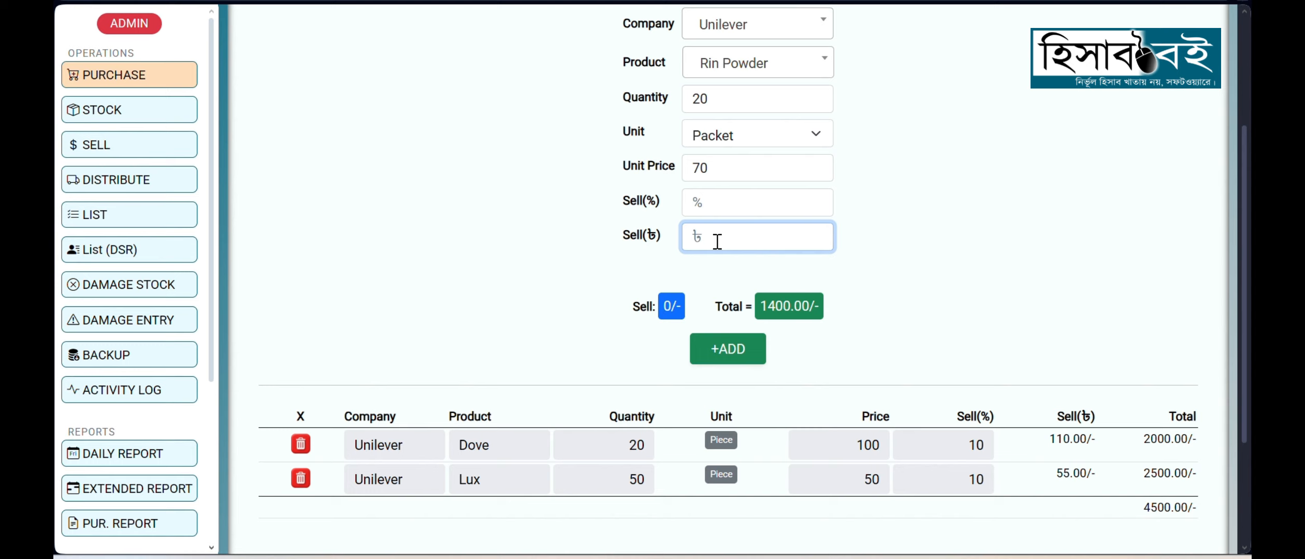
text(75)
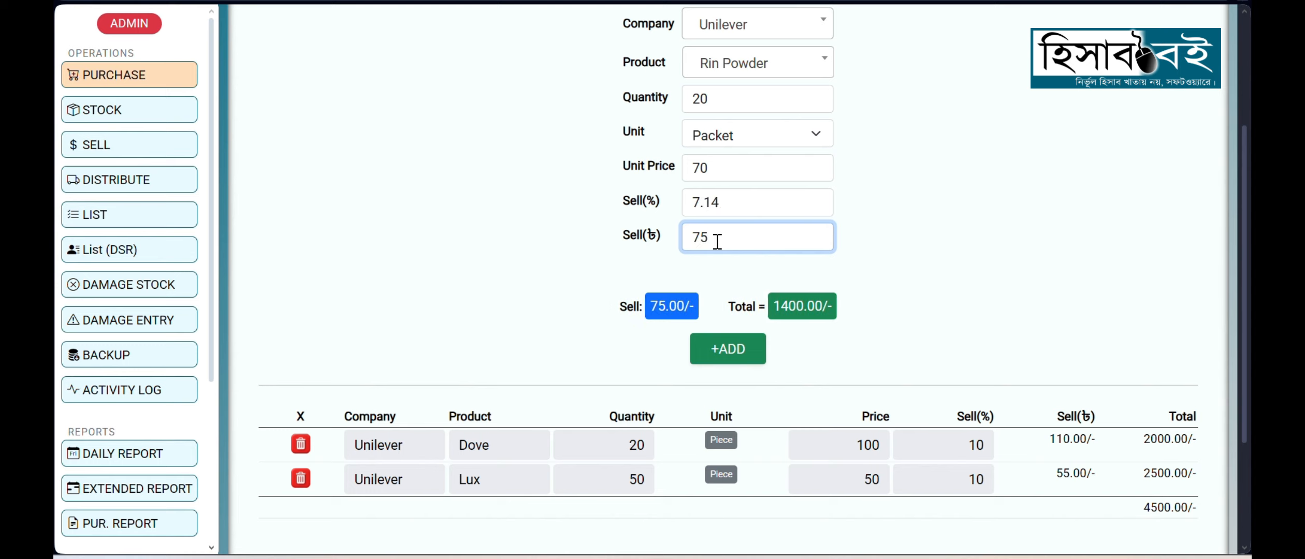
click(723, 350)
Step: Check the grand total of the three Unilever entries and save the purchase
scroll(982, 291, down, 2)
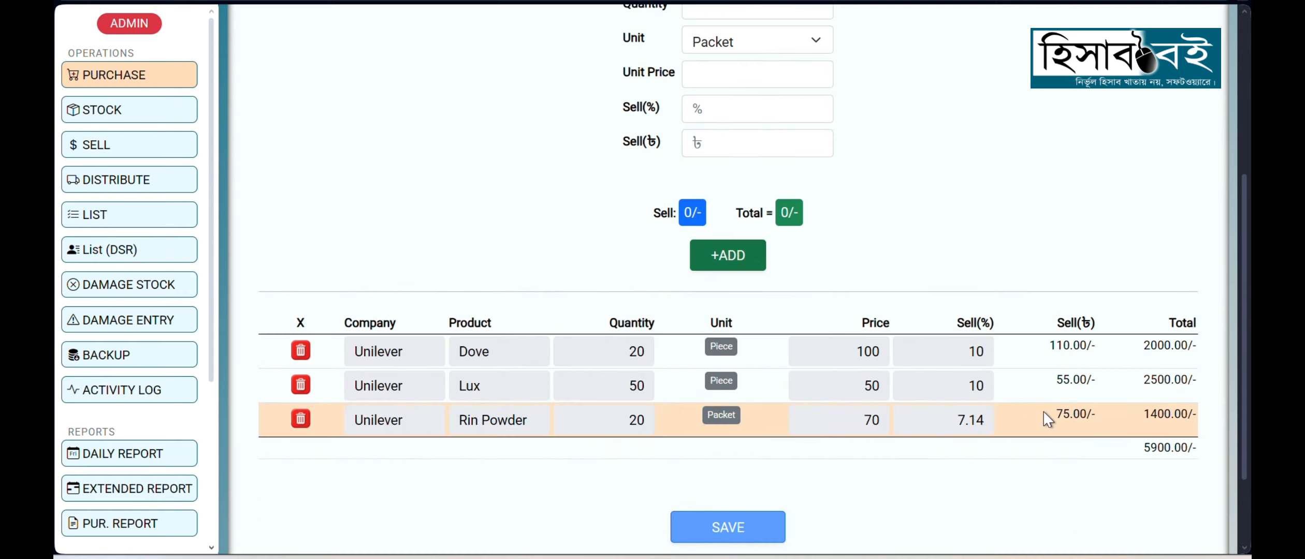
drag(1145, 451, 1174, 452)
click(1083, 489)
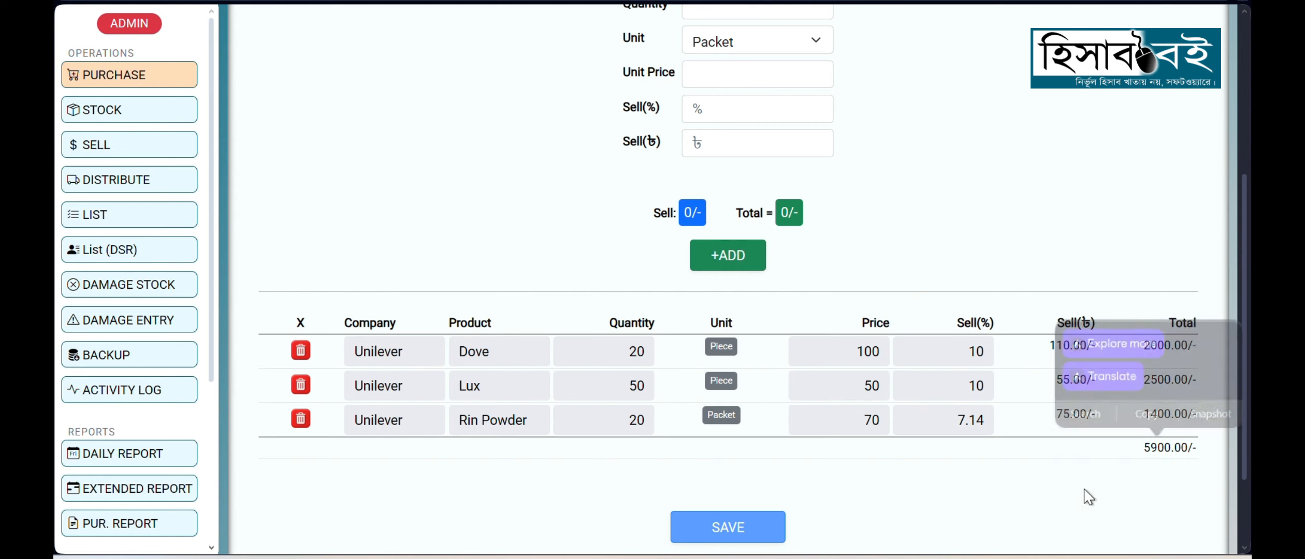
scroll(880, 459, down, 3)
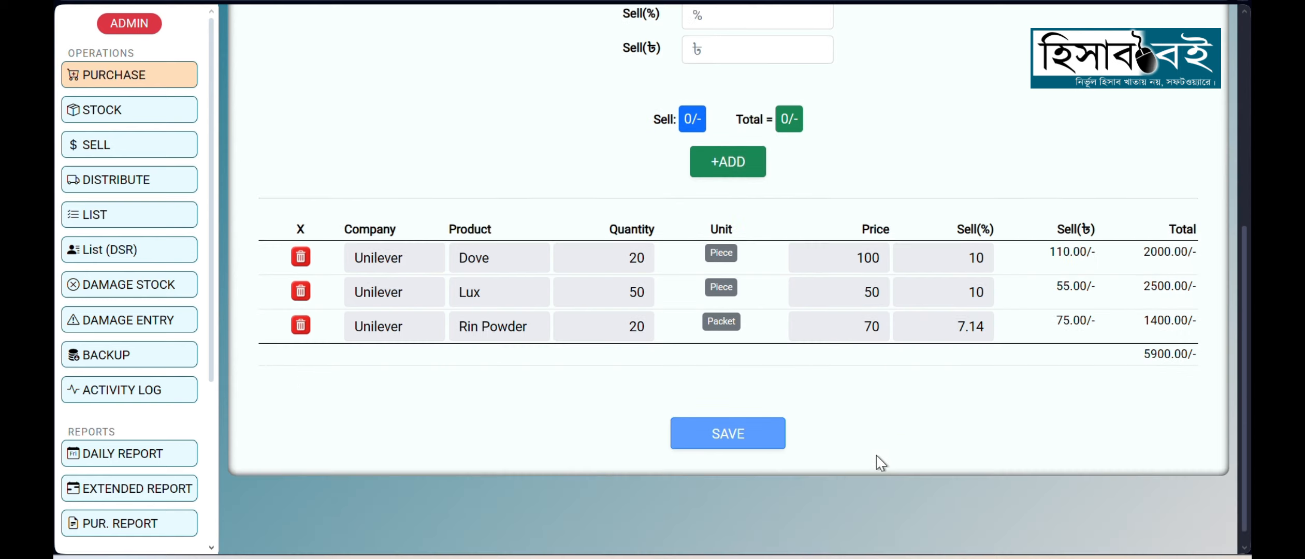
click(728, 435)
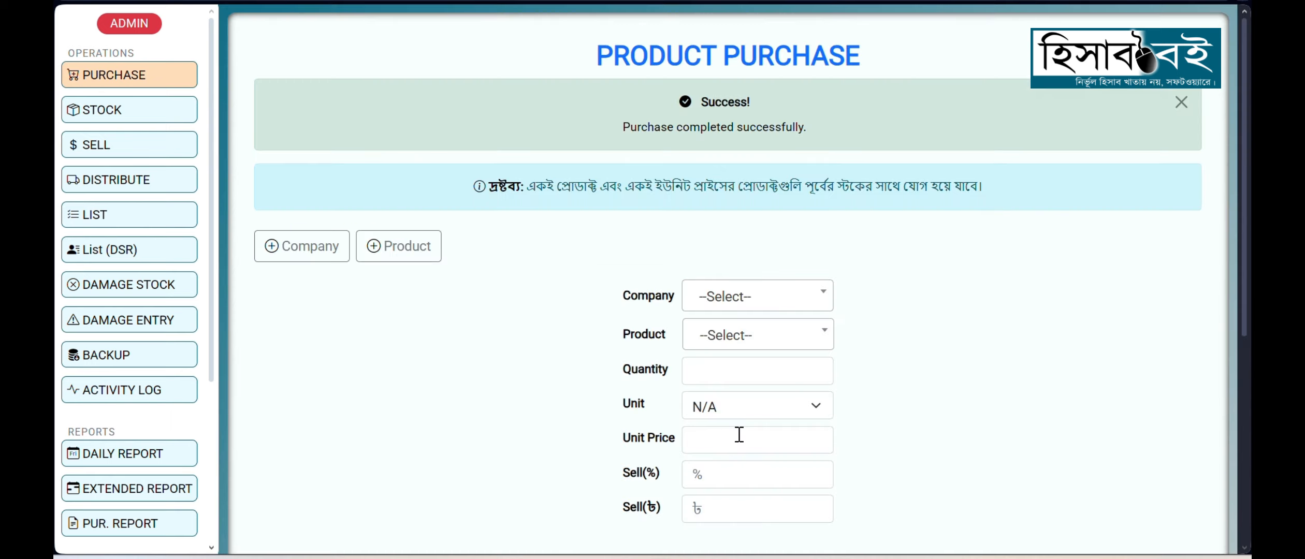
Step: Read the purchase confirmation message and open the full stock list to review the purchased Unilever products
drag(607, 124, 868, 134)
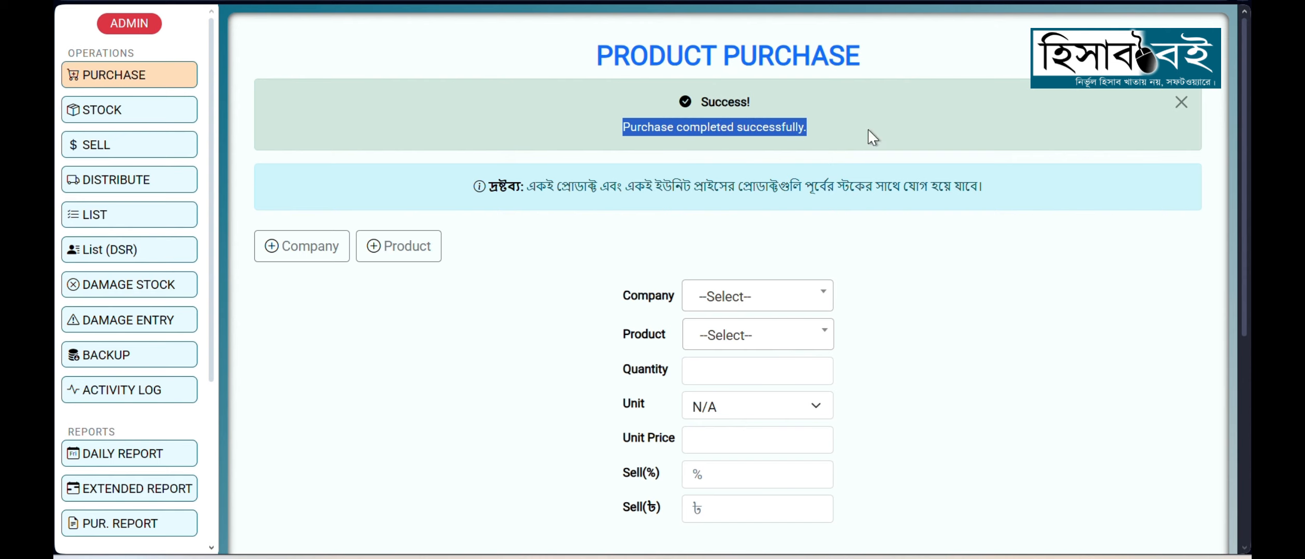
click(868, 134)
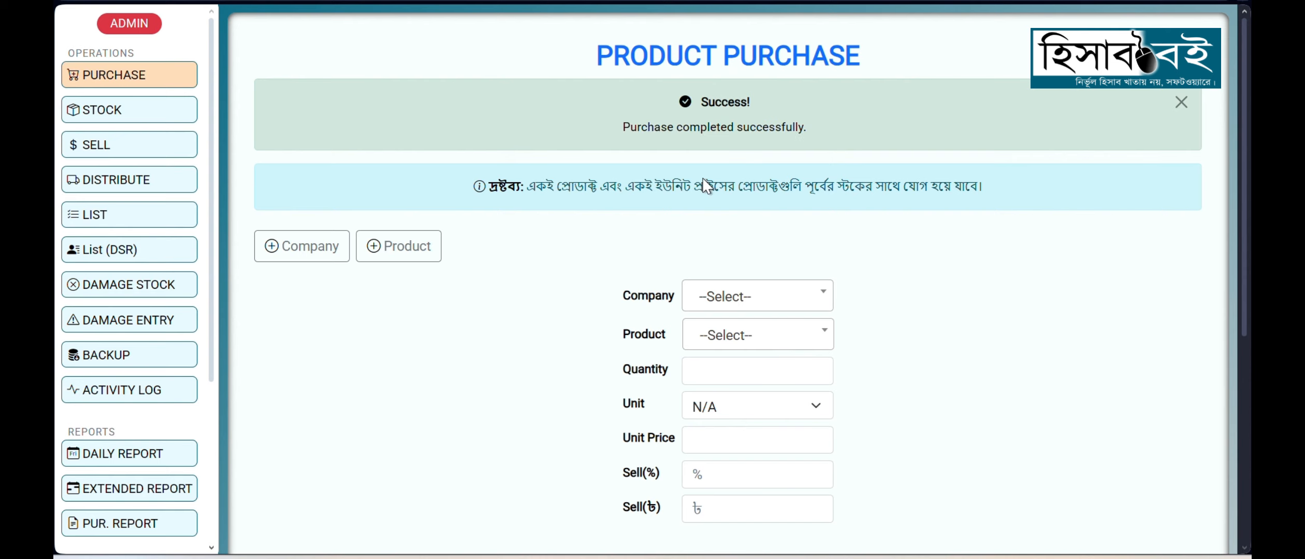
click(133, 117)
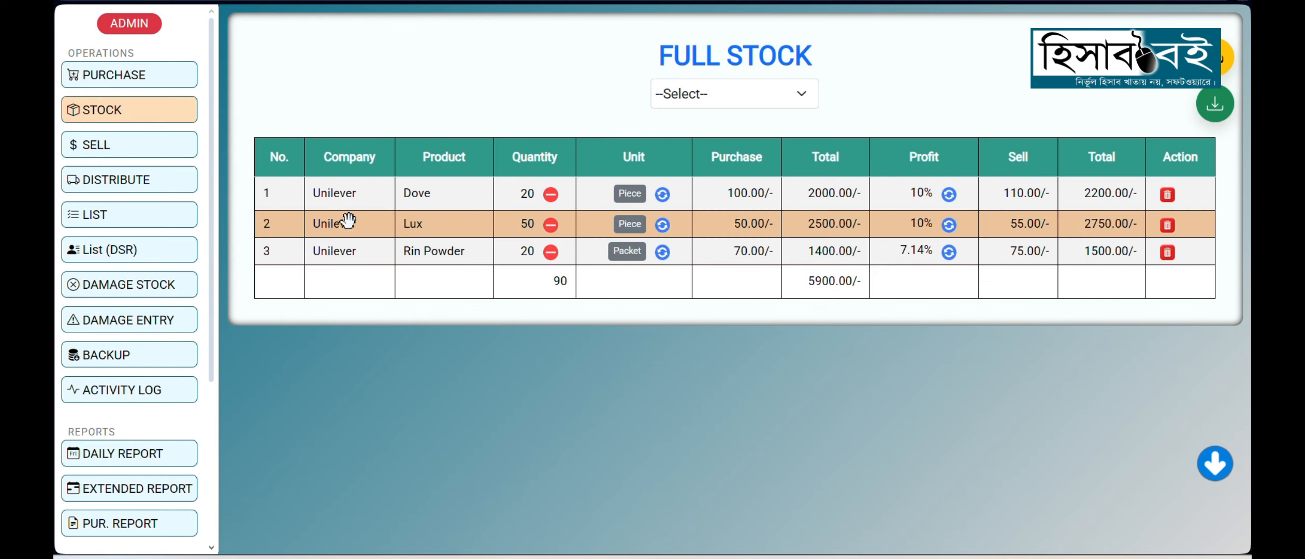
Step: Start a new product purchase for Sorishar Tel's 1ltr Tel with a quantity of 10 and Piece as the unit
click(154, 77)
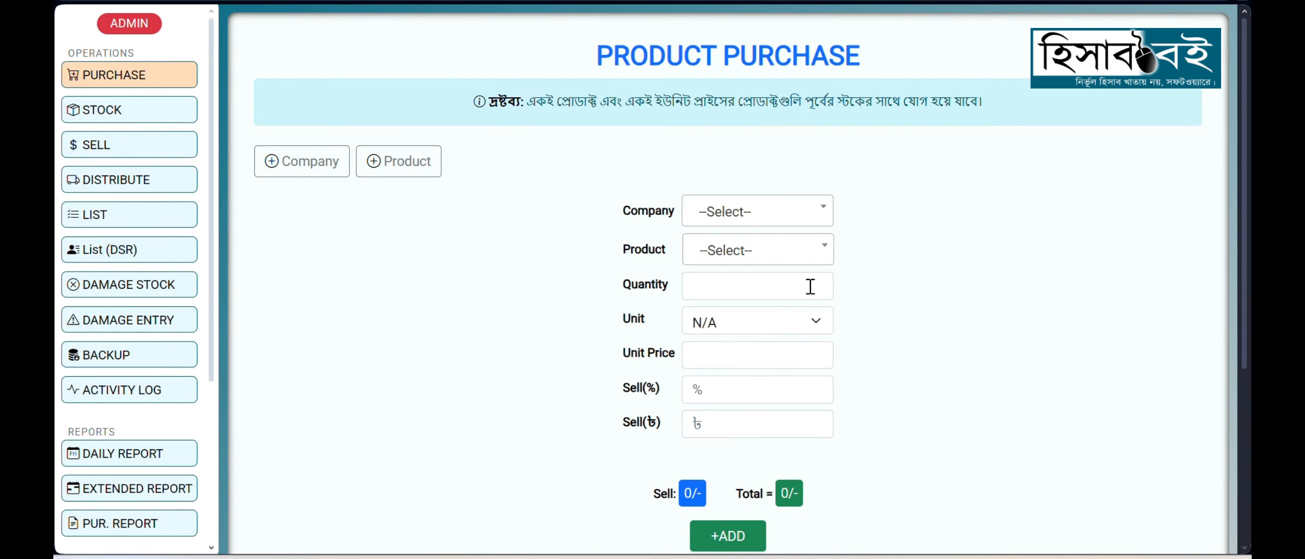
click(799, 214)
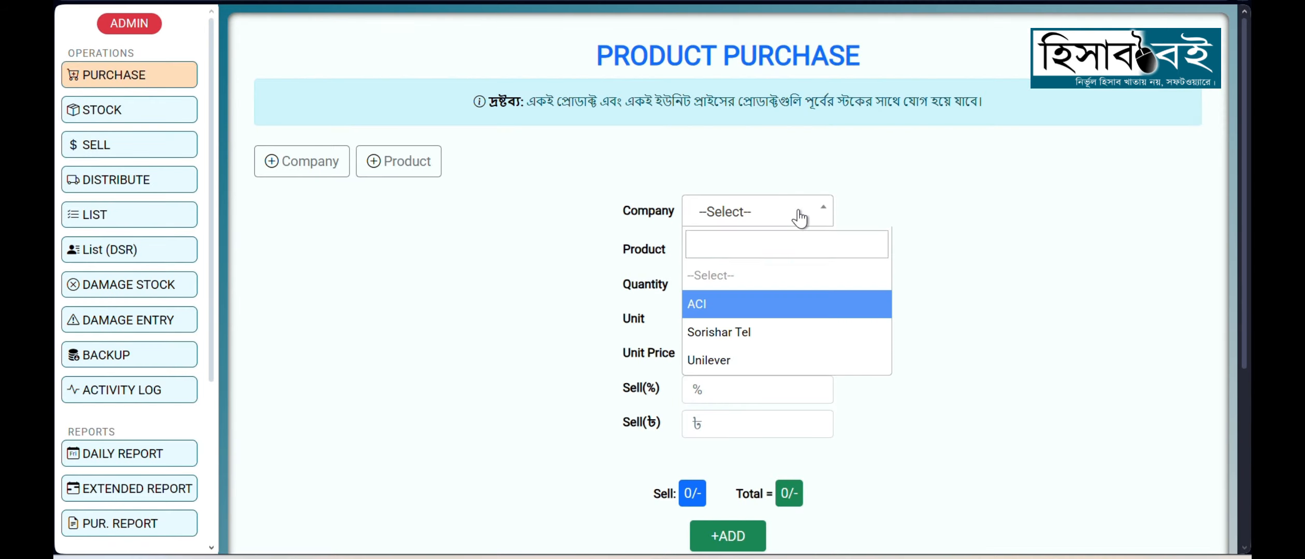
click(765, 341)
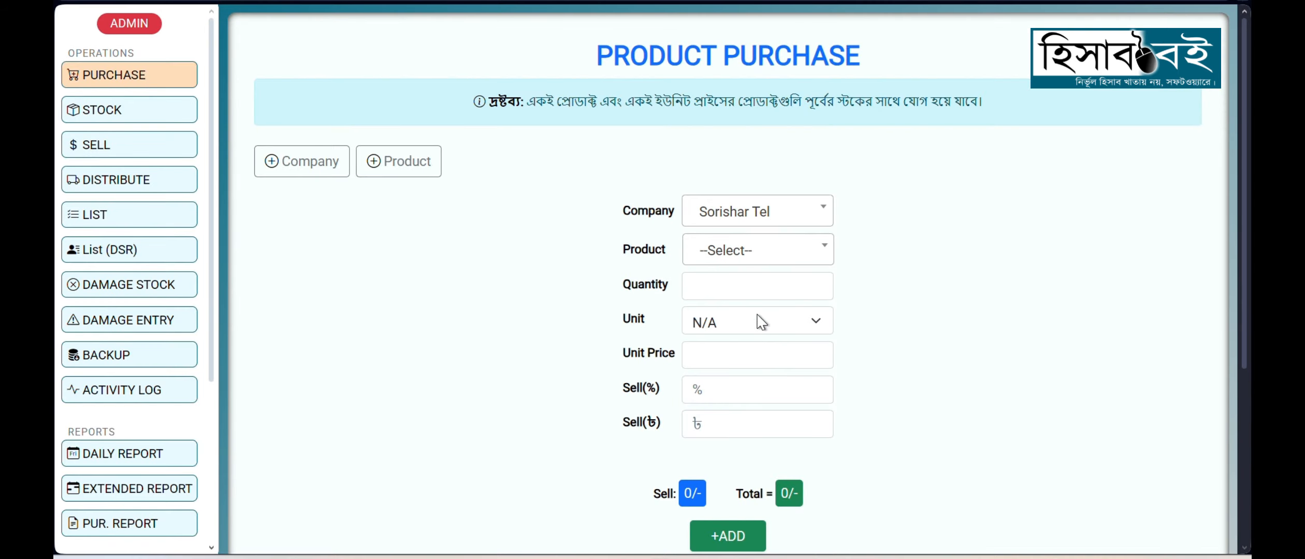
click(725, 253)
click(724, 344)
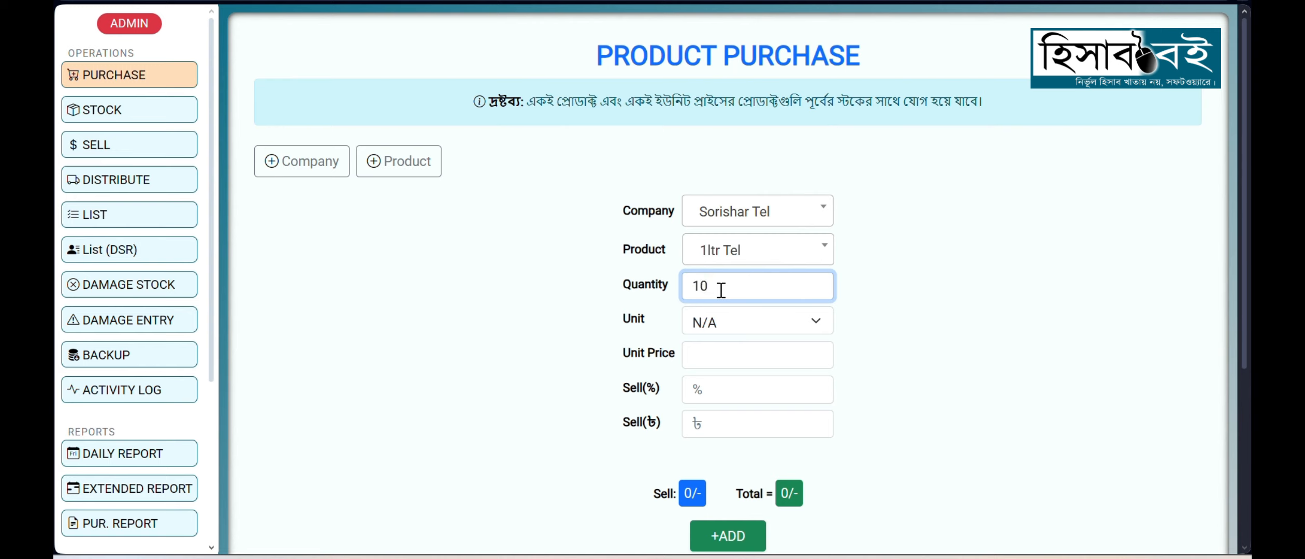
click(727, 326)
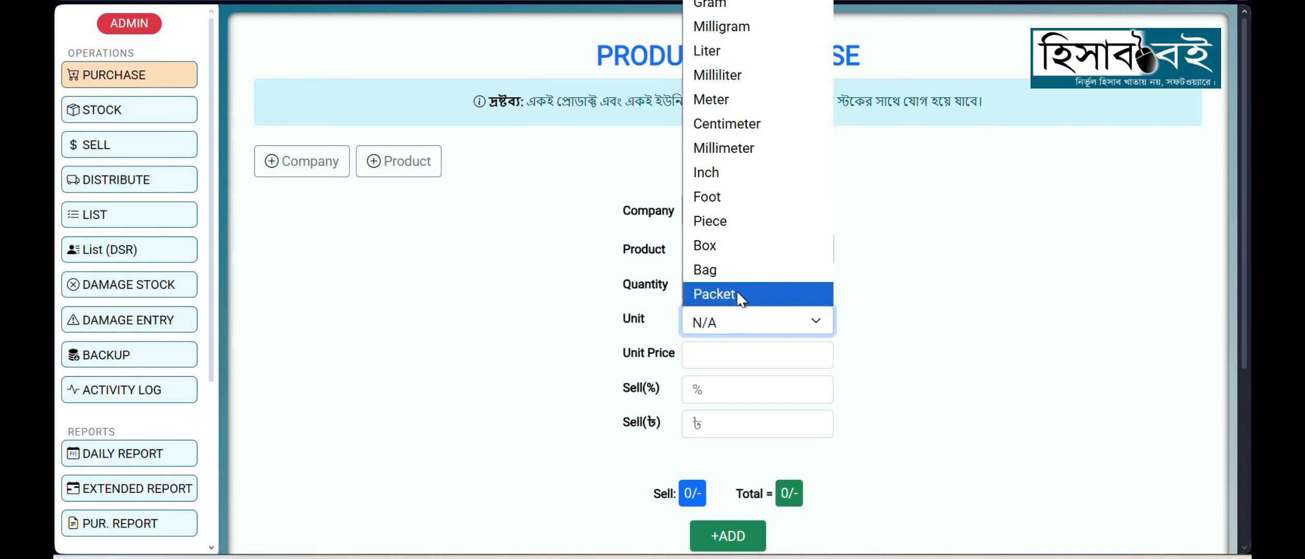
click(740, 222)
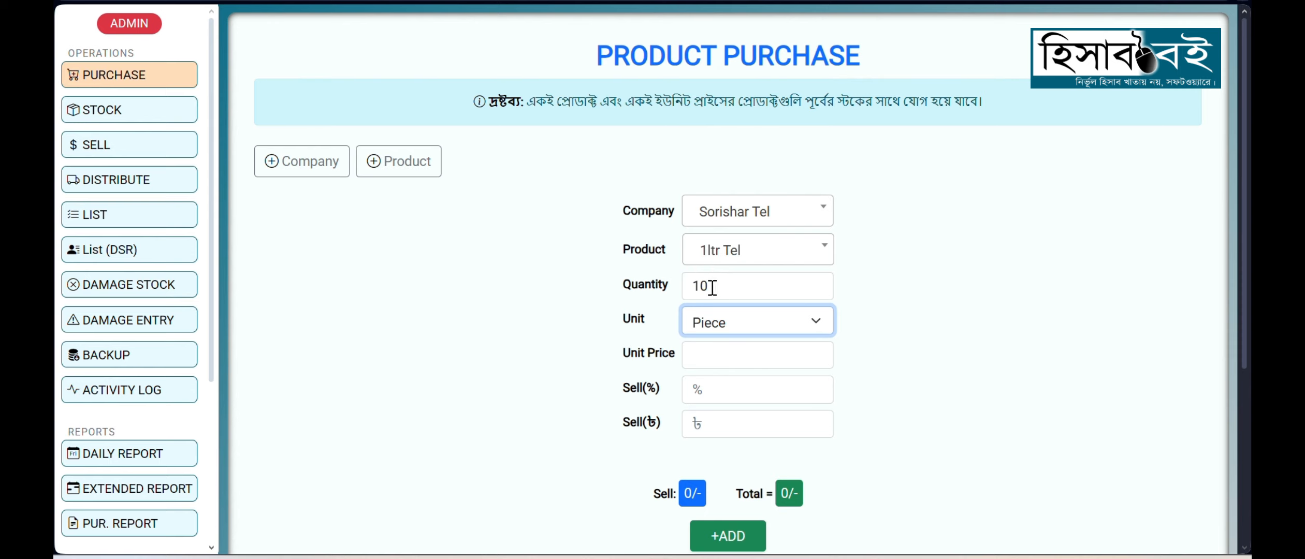
Step: Give 1ltr Tel a unit price of 250 and a selling price of 280 taka, and add it to the purchase table
click(721, 362)
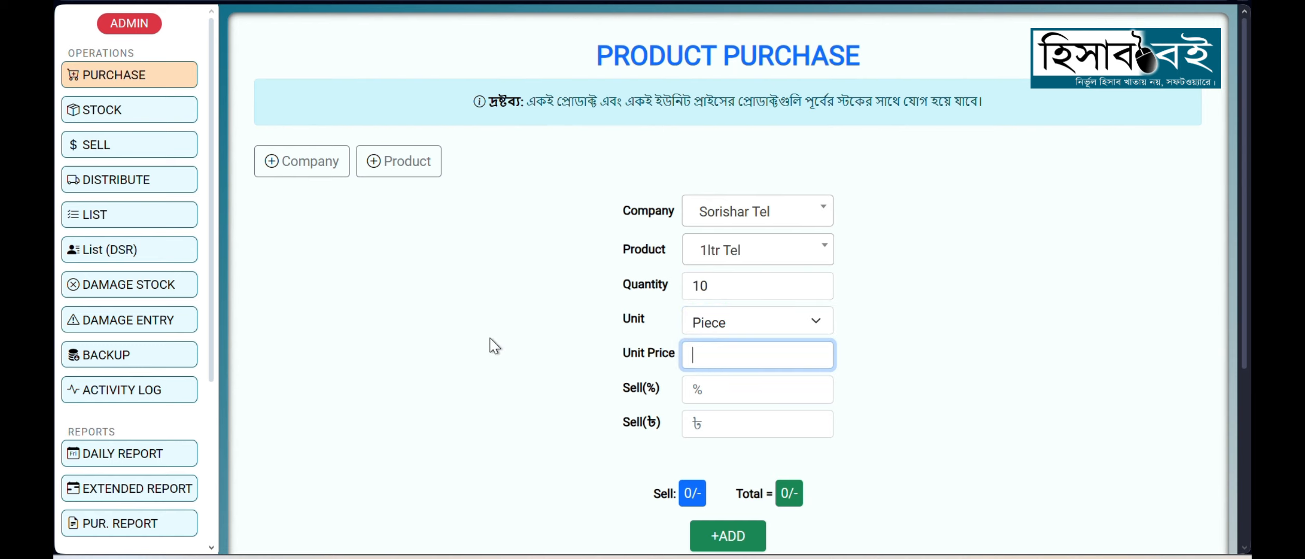
text(250)
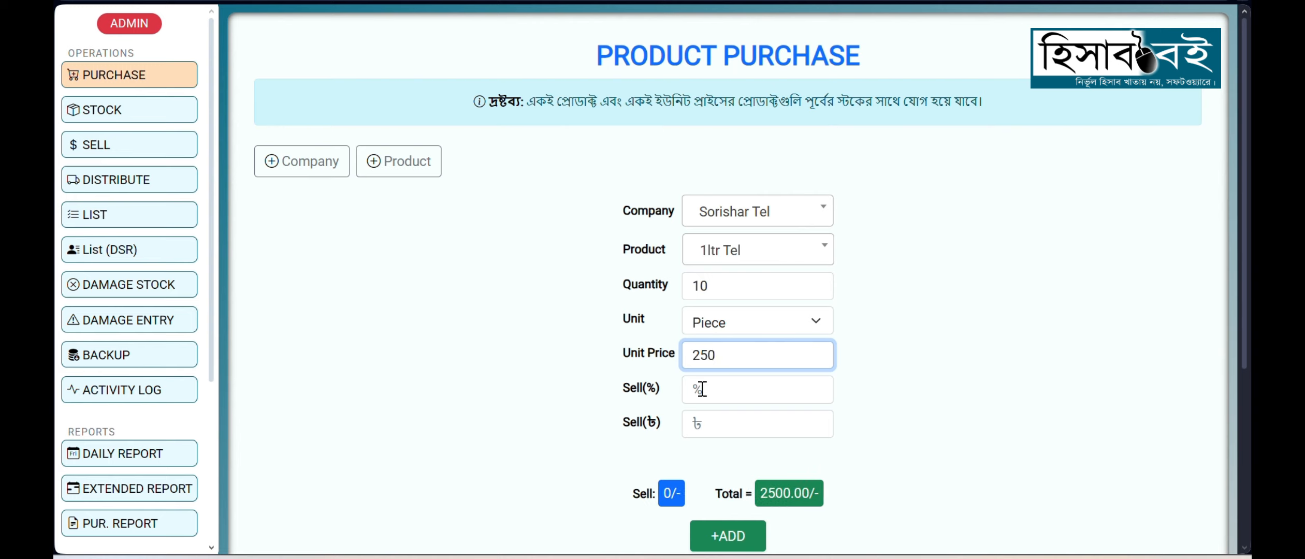
click(703, 423)
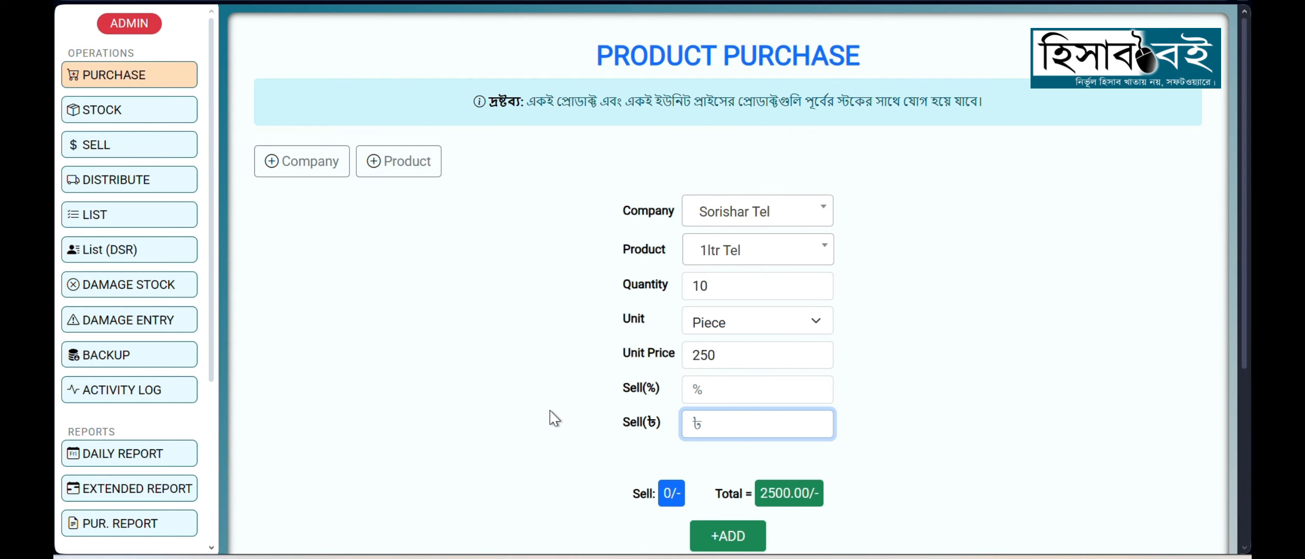
text(280)
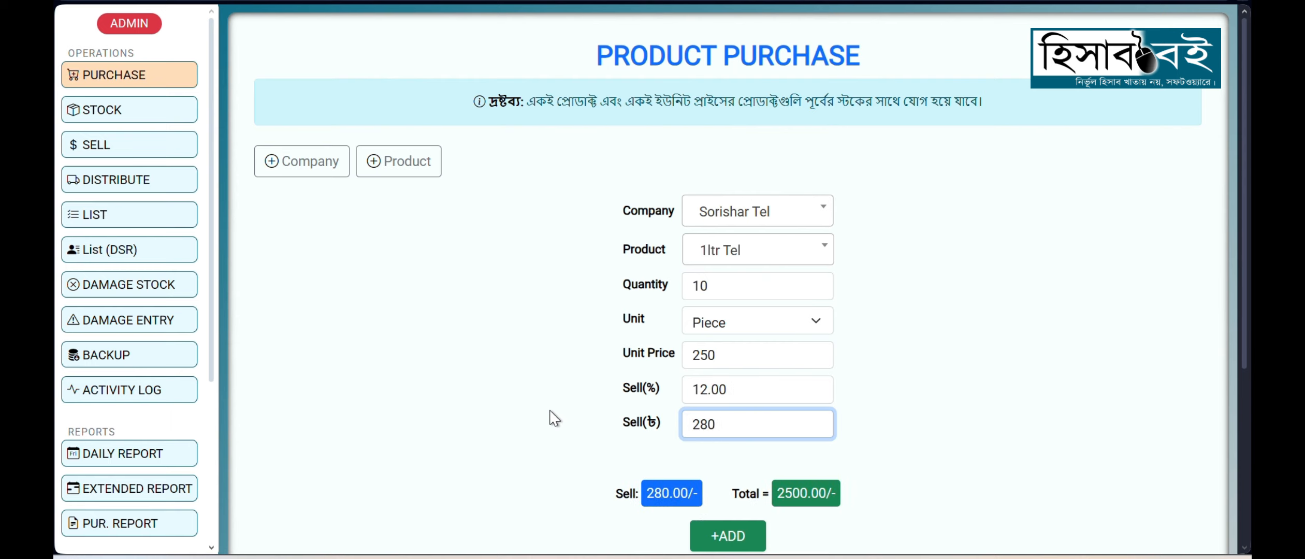
scroll(590, 378, down, 3)
click(730, 351)
Step: Choose 2ltr Tel as the next Sorishar Tel product, with a quantity of 10 and a unit price of 300
scroll(766, 290, up, 1)
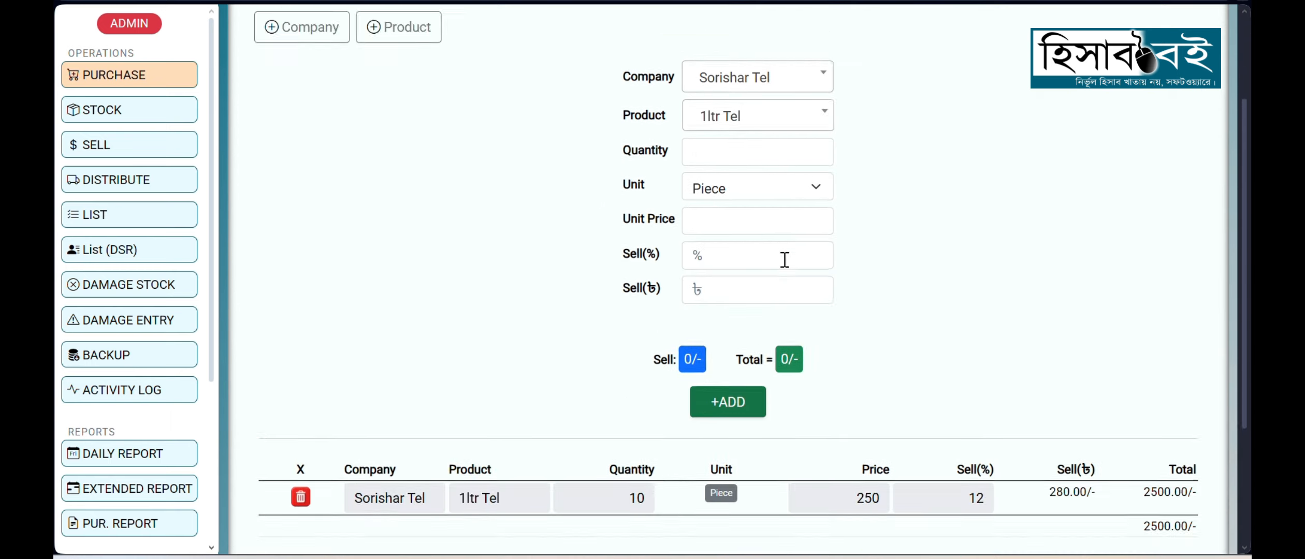
scroll(785, 259, up, 3)
click(742, 252)
click(723, 381)
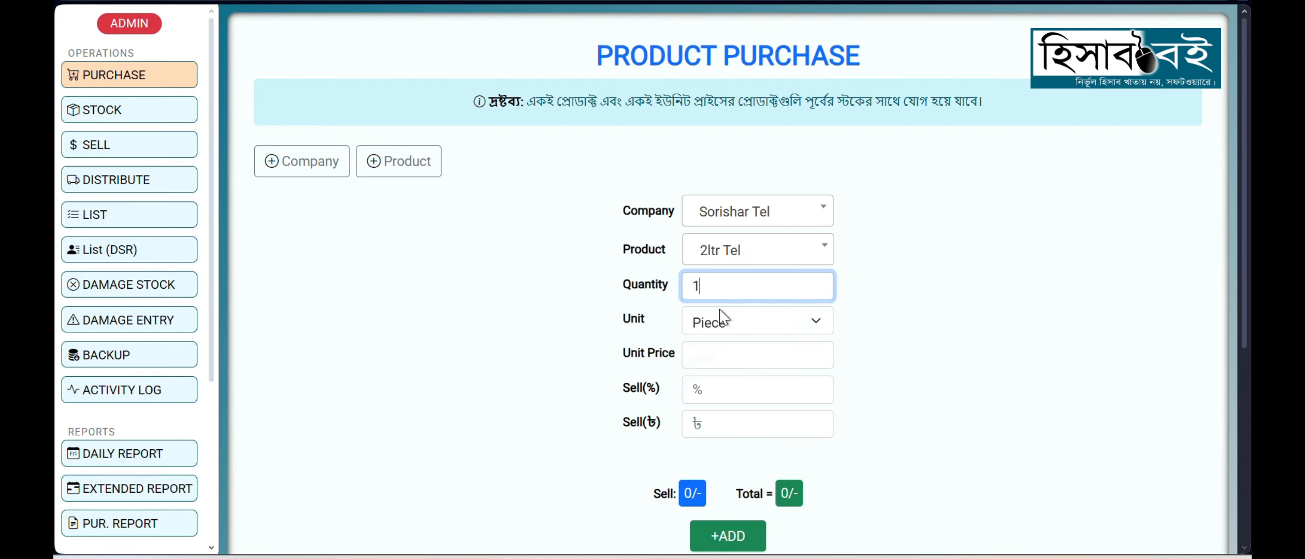
scroll(730, 321, down, 2)
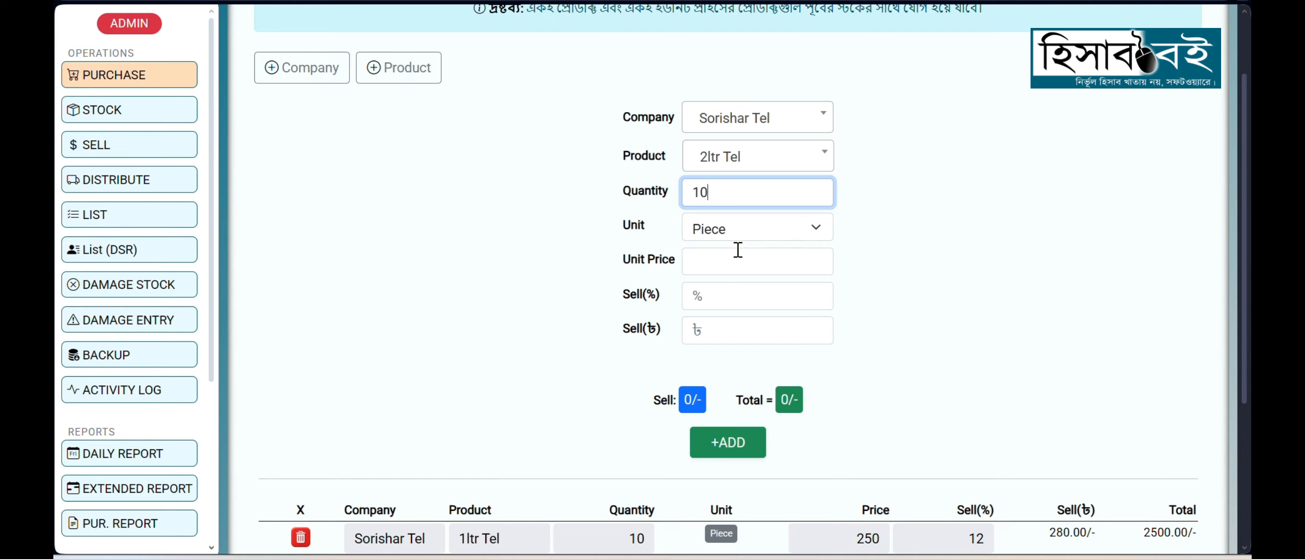
click(730, 261)
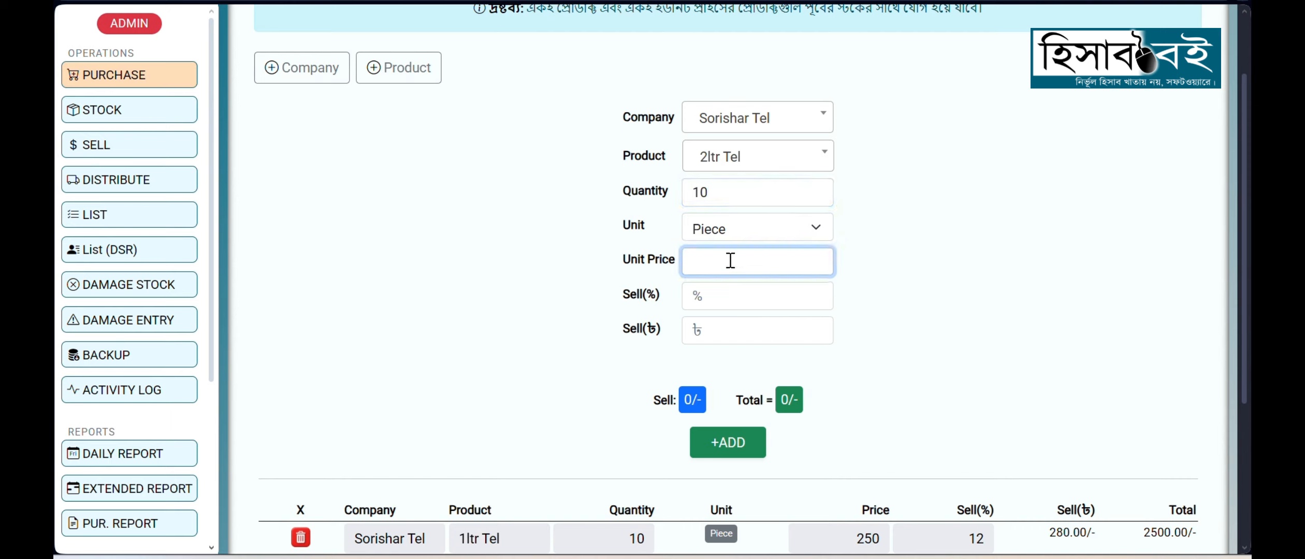
text(300)
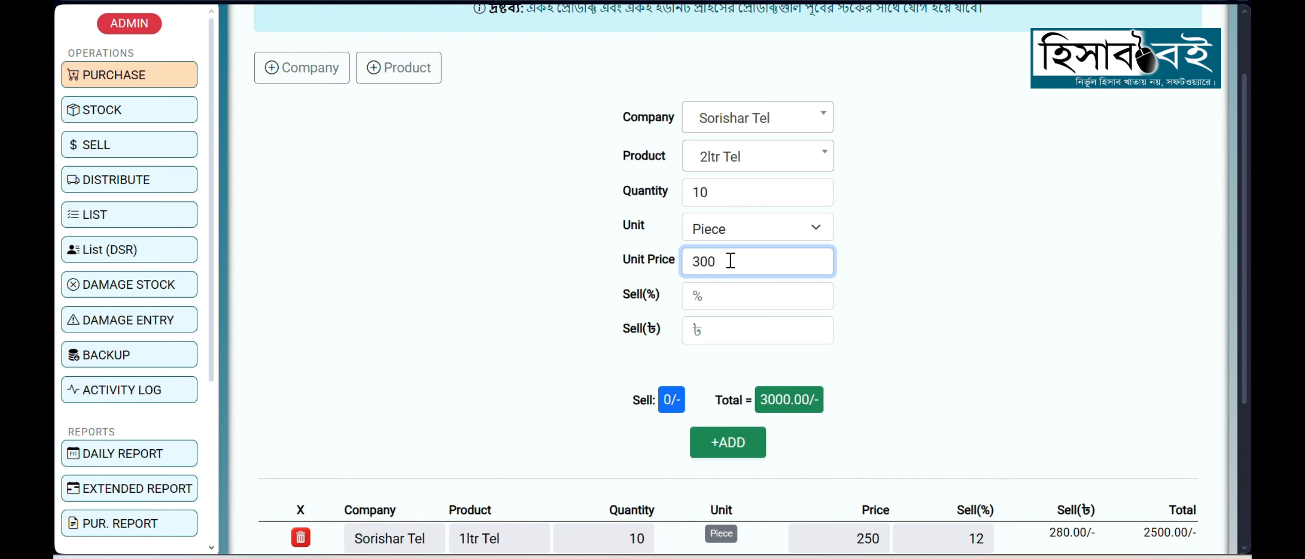
Step: Set the 2ltr Tel sell percentage to 15 and add the entry to the purchase table
click(733, 332)
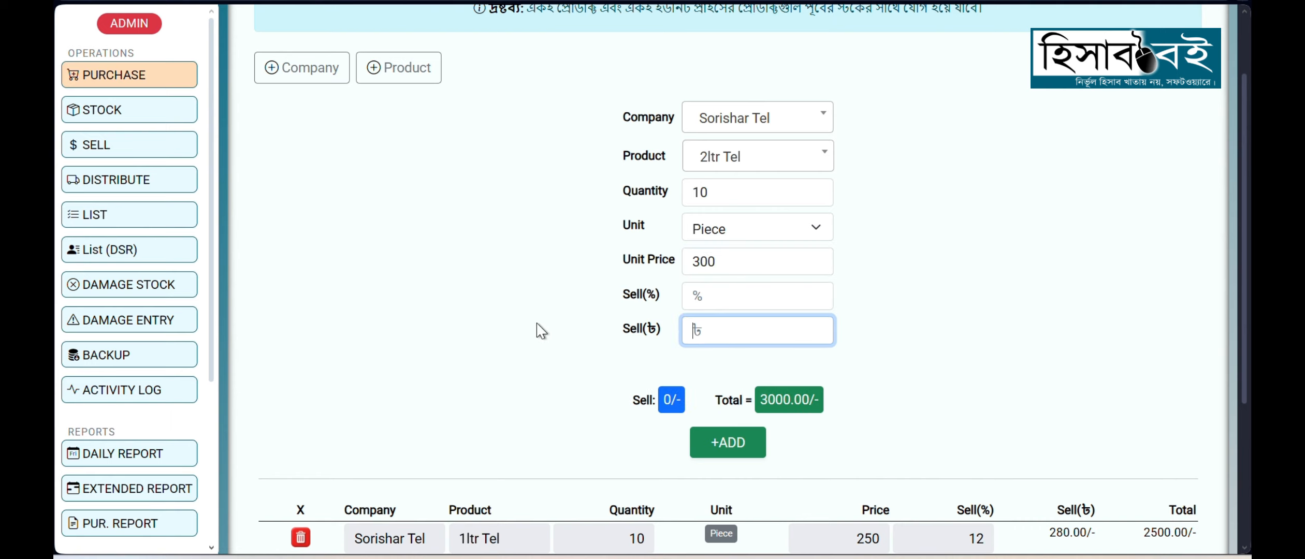
click(712, 299)
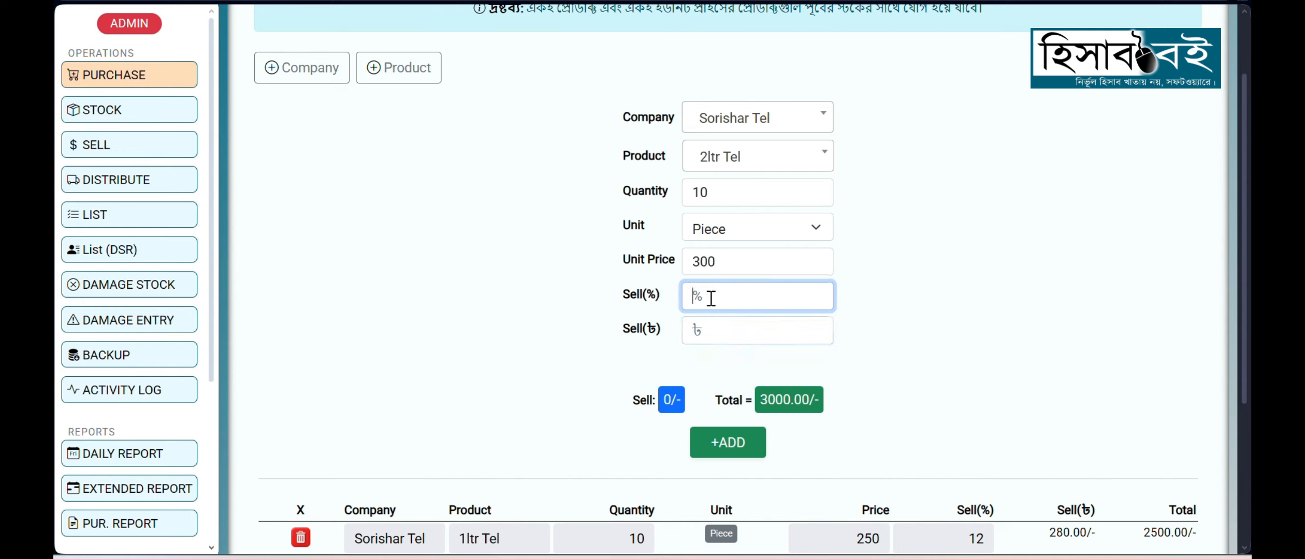
text(1)
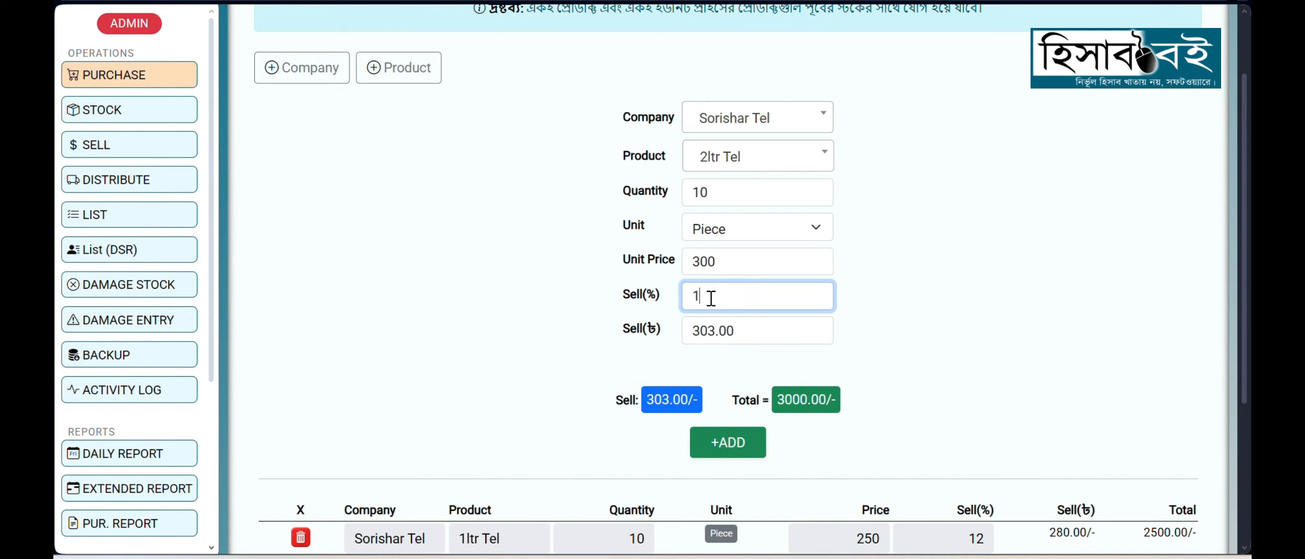
text(5)
click(907, 339)
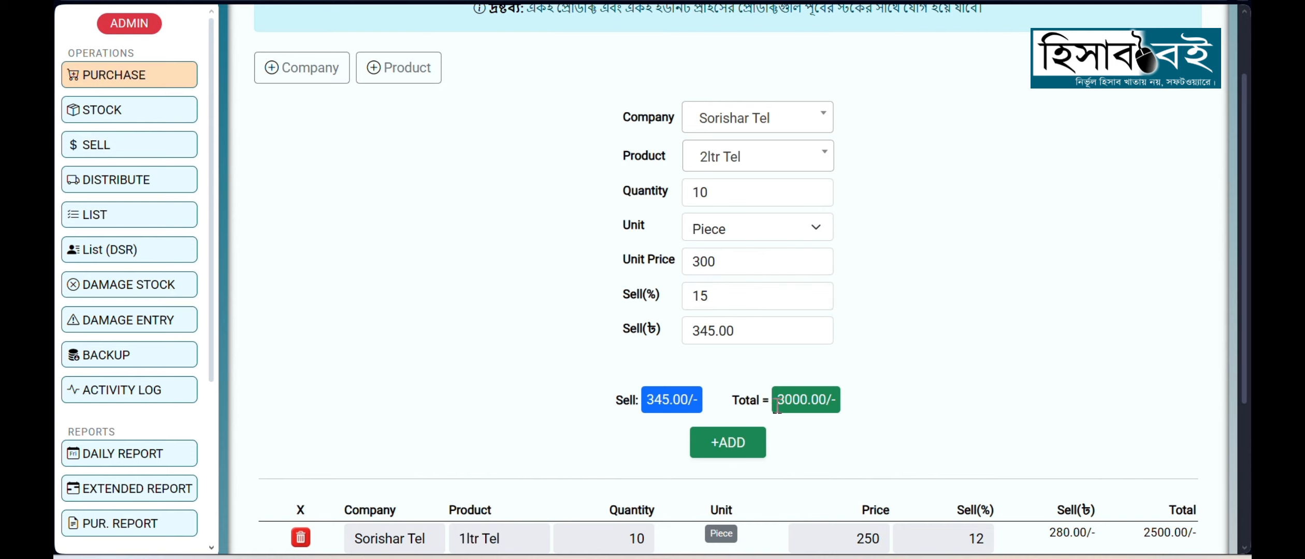
click(723, 450)
scroll(810, 401, down, 3)
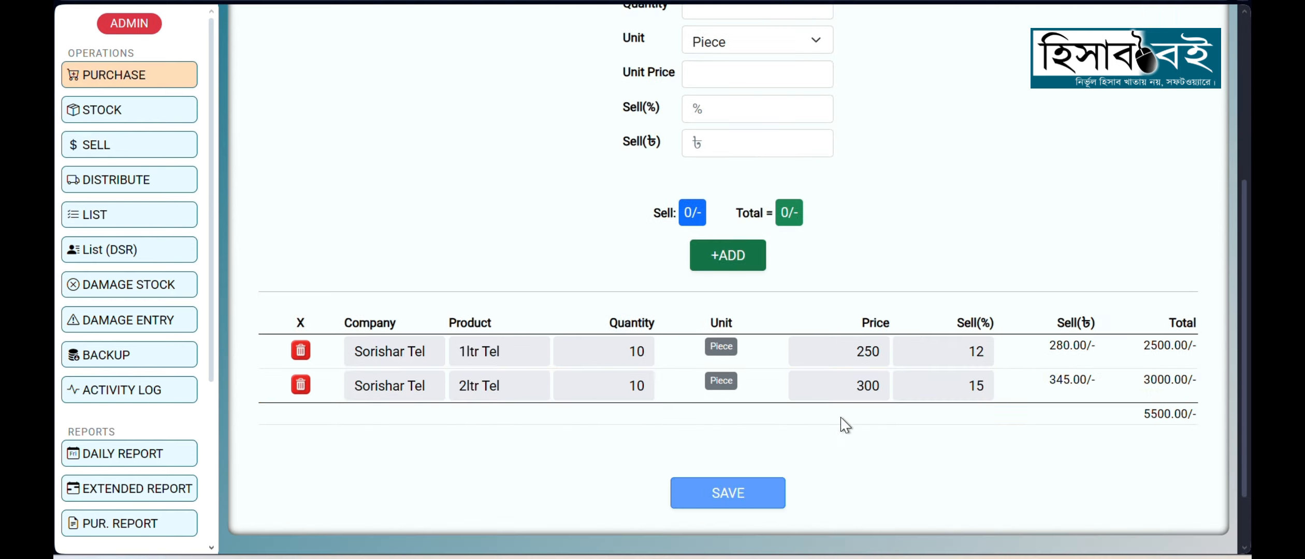
Step: Save the Sorishar Tel purchase and open the full stock list to check it
click(771, 493)
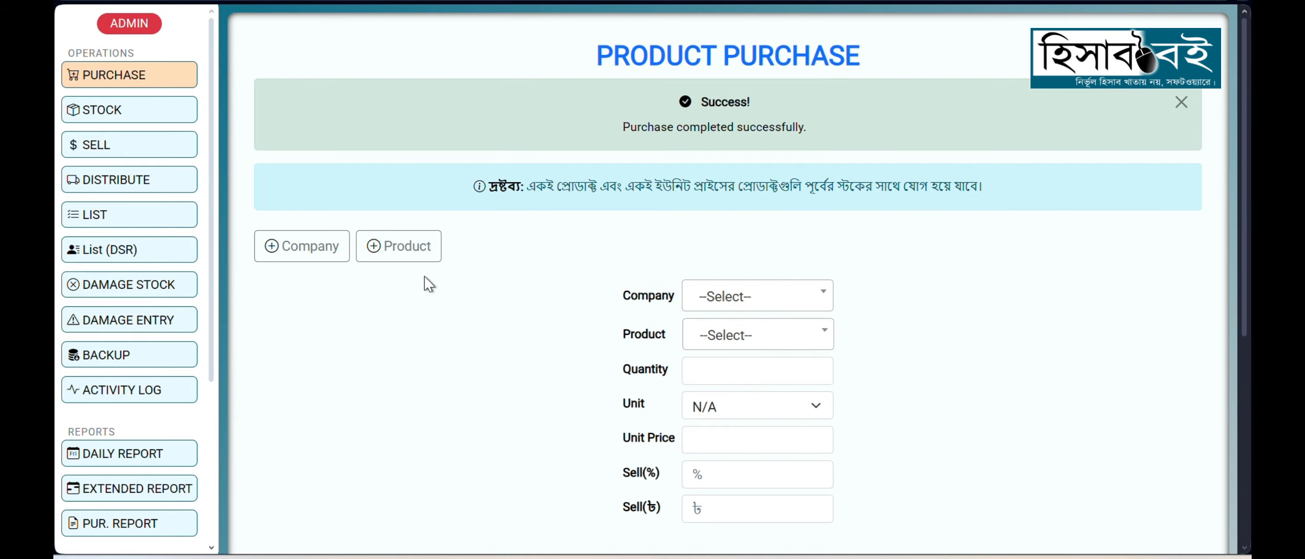
click(156, 108)
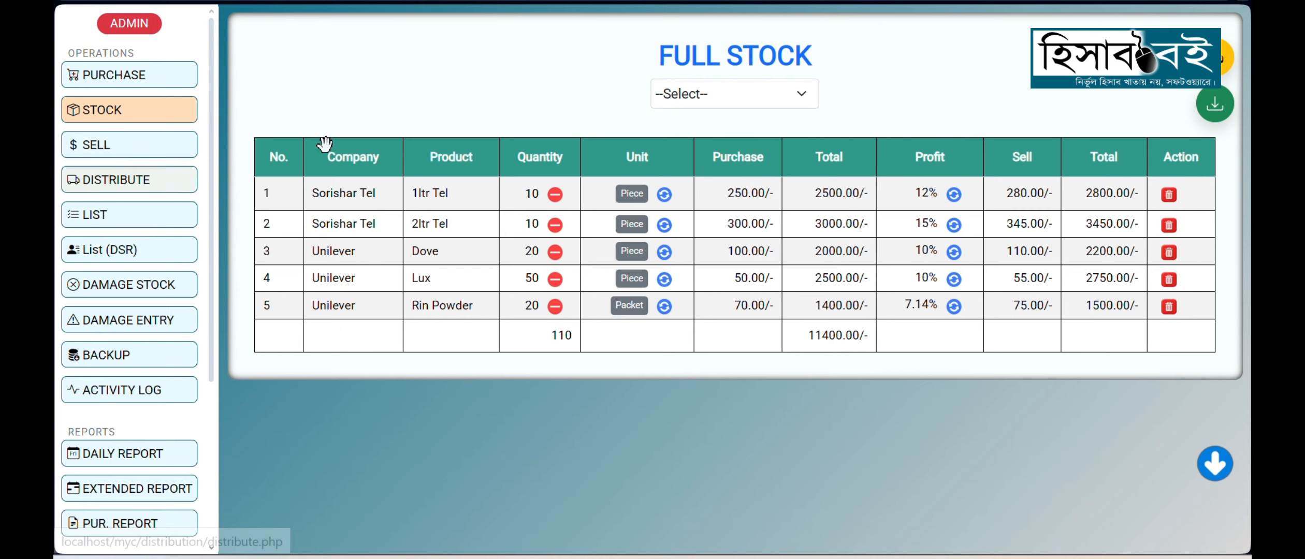
Step: Start a new sale and choose Dove (Unilever) as the product
click(158, 152)
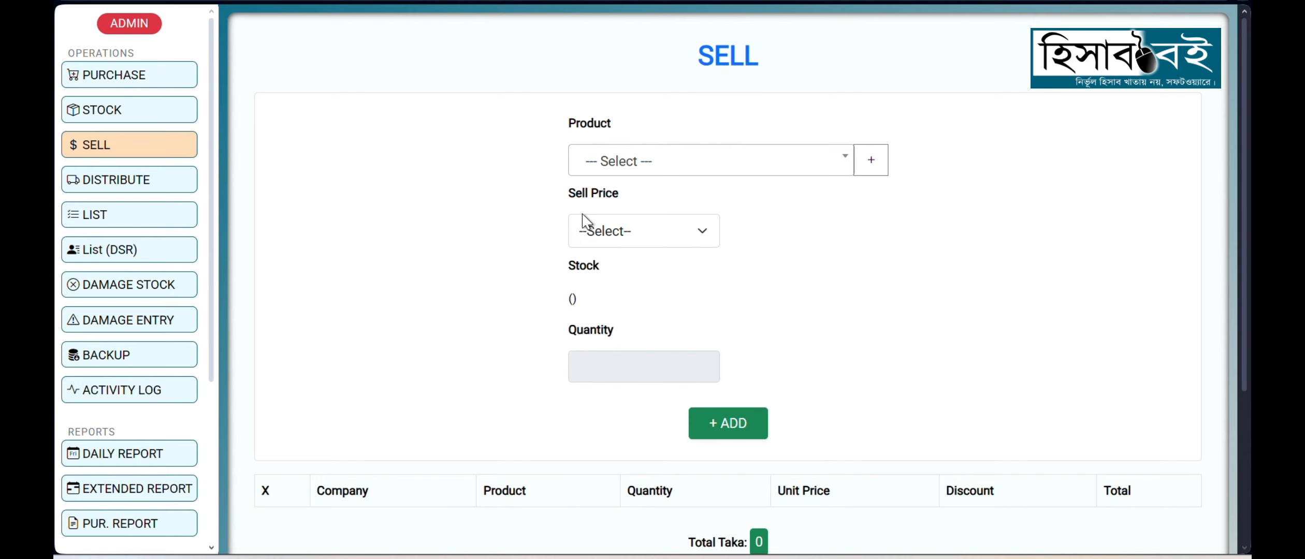
drag(569, 123, 611, 128)
click(618, 140)
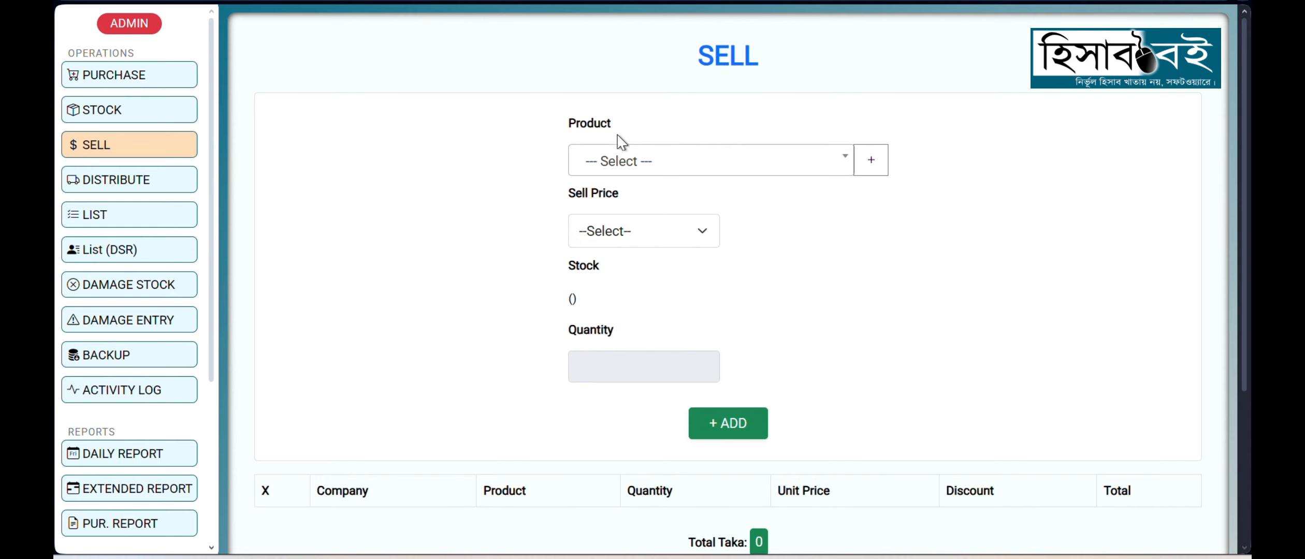
click(119, 150)
click(585, 170)
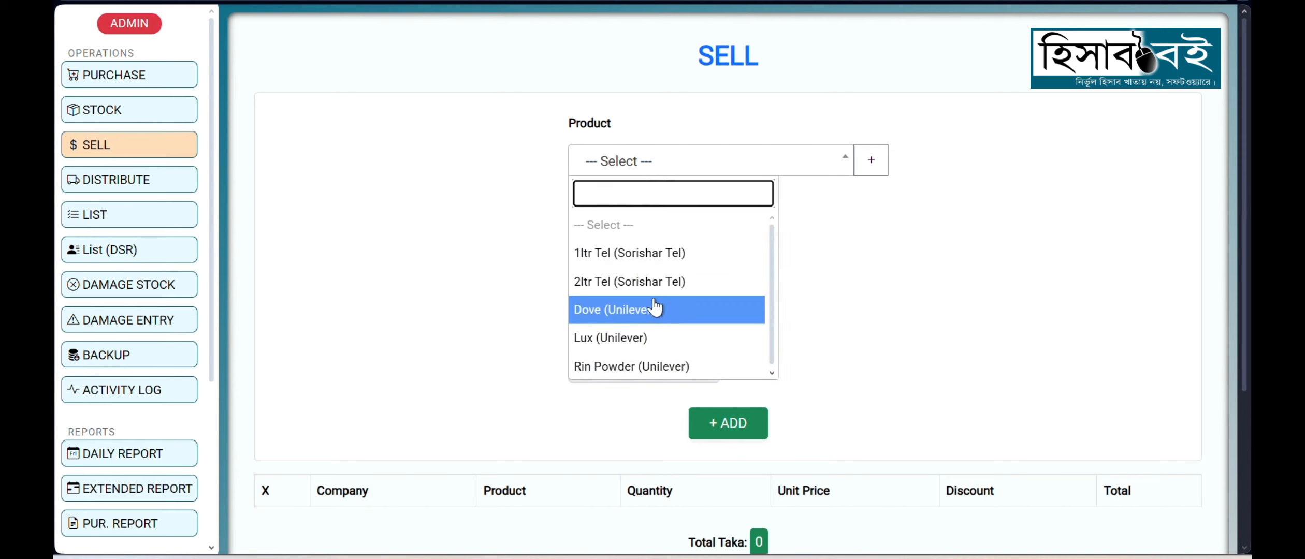
click(639, 322)
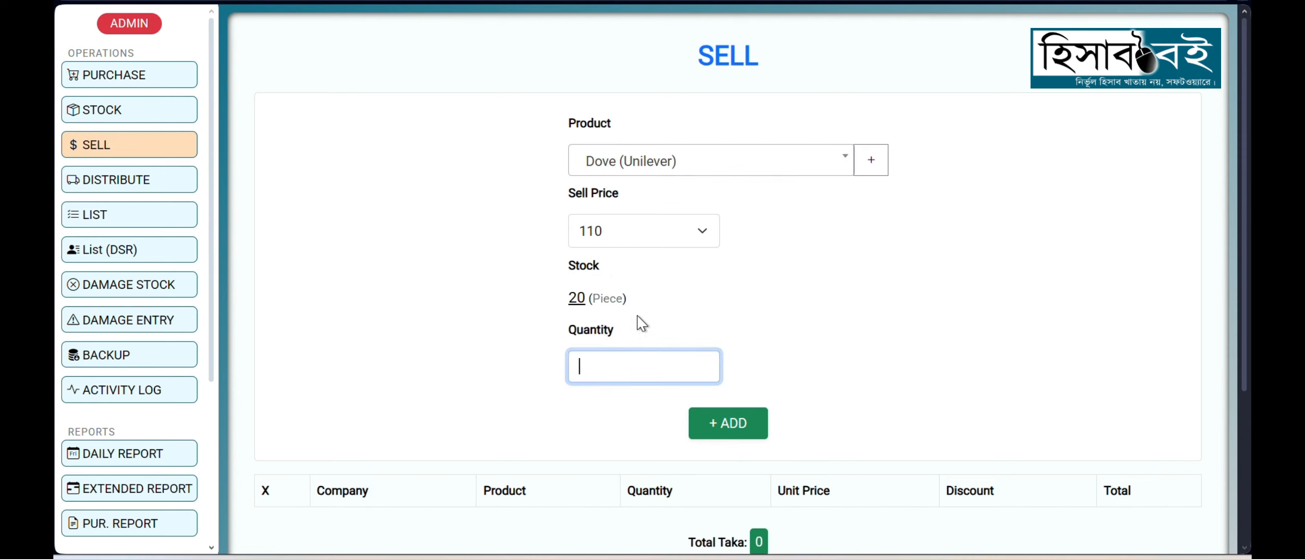
Step: Search the sale's product list for "dov" and select Dove (Unilever) again
scroll(516, 301, down, 3)
scroll(516, 300, up, 3)
click(491, 229)
click(649, 176)
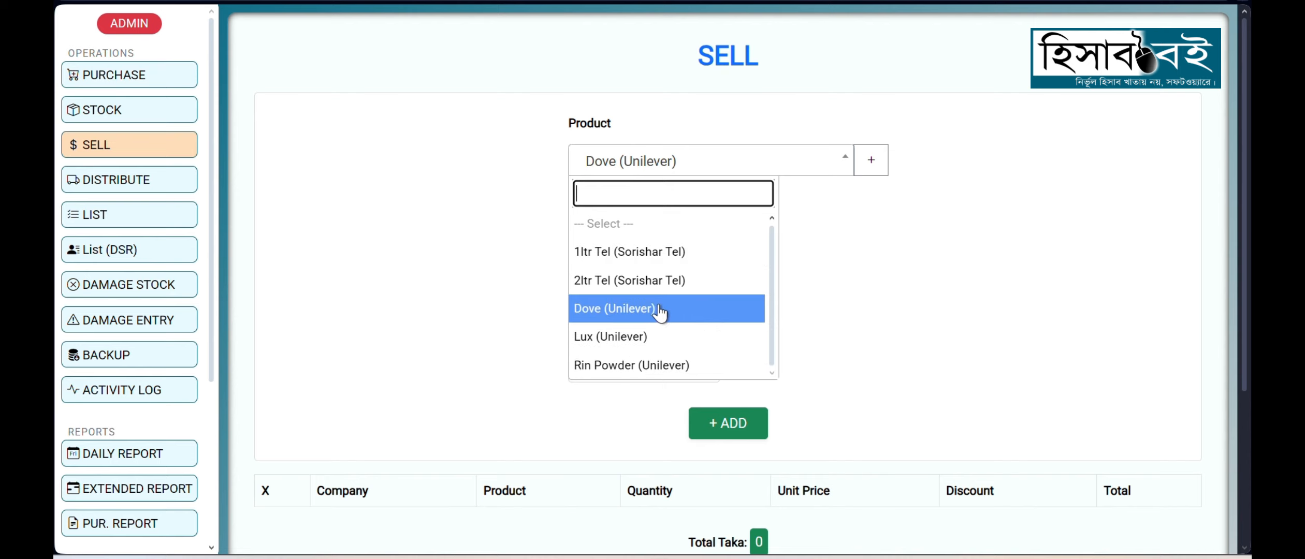
text(do)
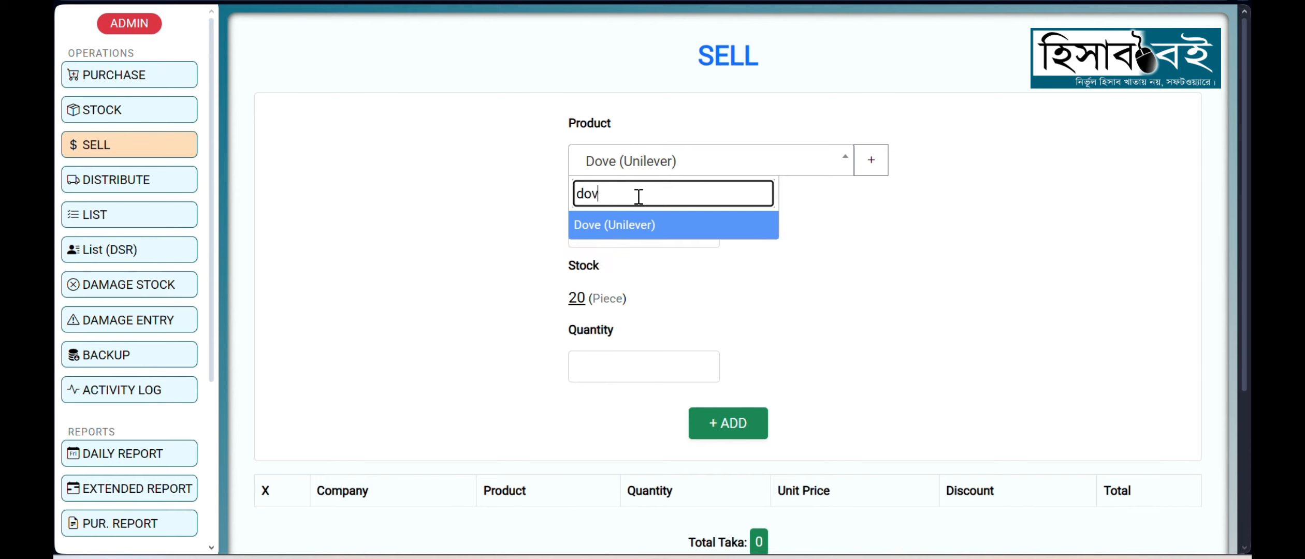
text(v)
key(Return)
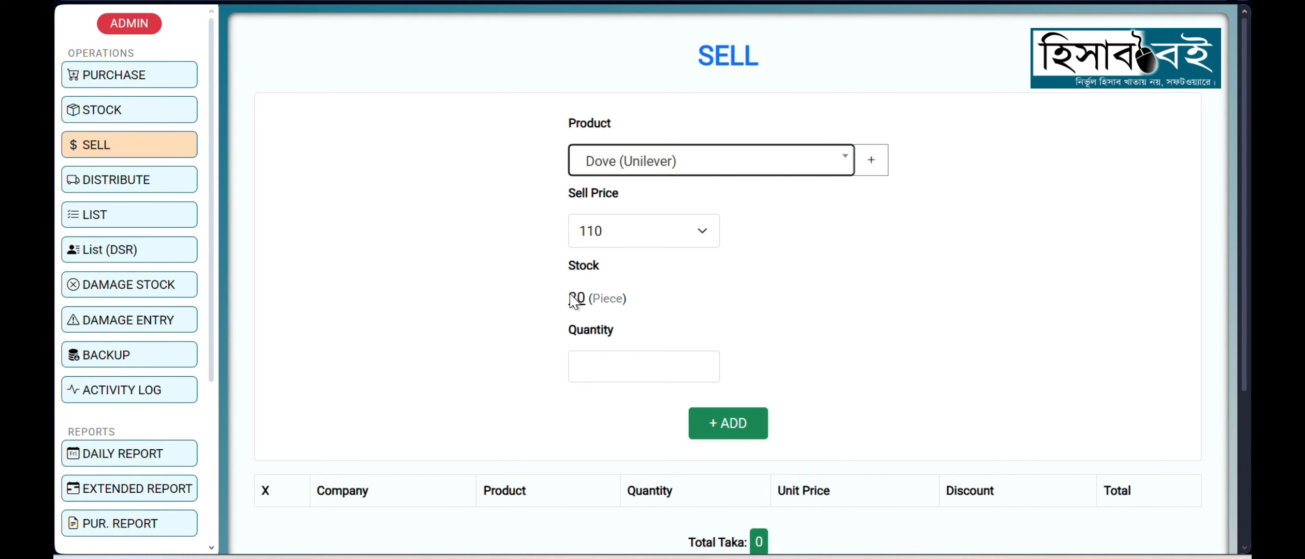
Step: Set the Dove quantity to 1 and add it to the sale table
drag(569, 295, 664, 308)
click(668, 314)
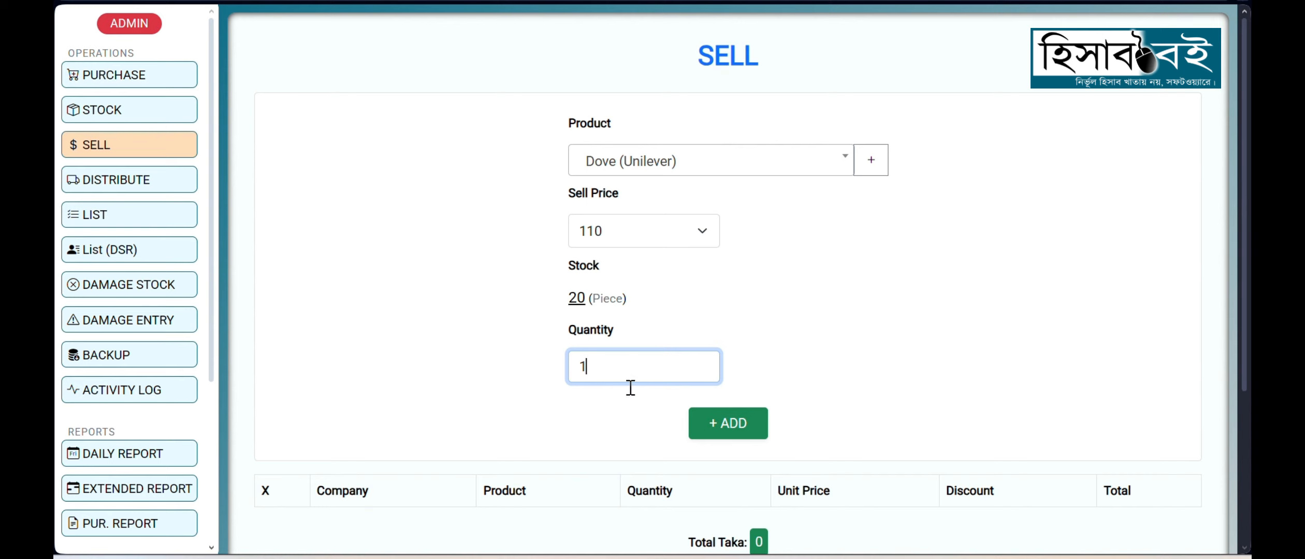
text(1)
click(725, 427)
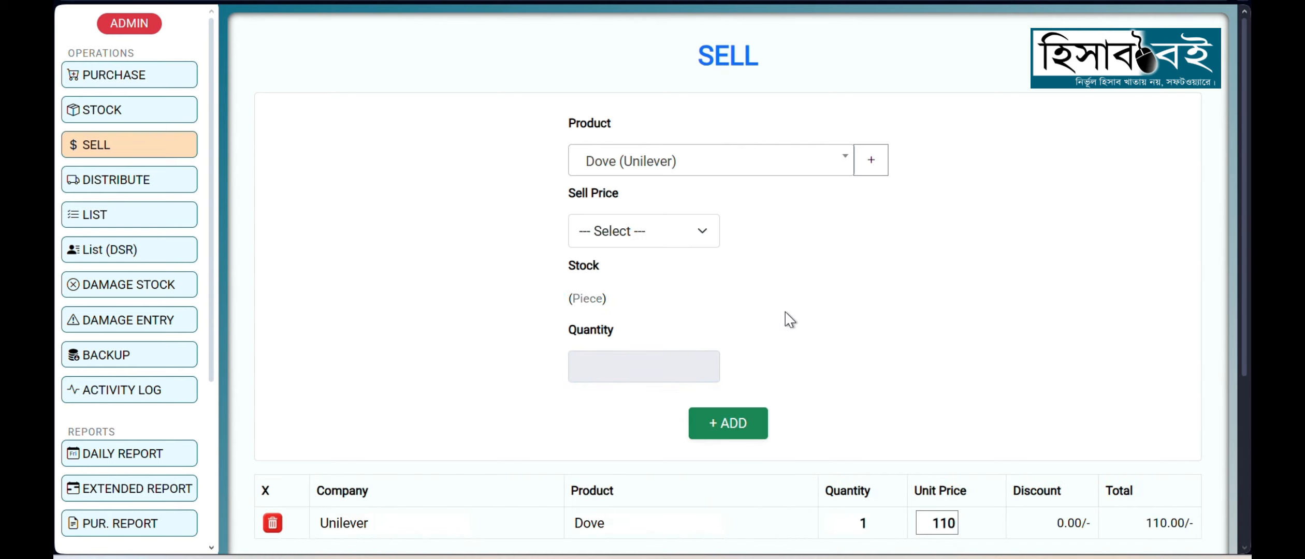
Step: Find Rin Powder (Unilever) with the search term "rin" and add it to the sale with a quantity of 2
click(744, 161)
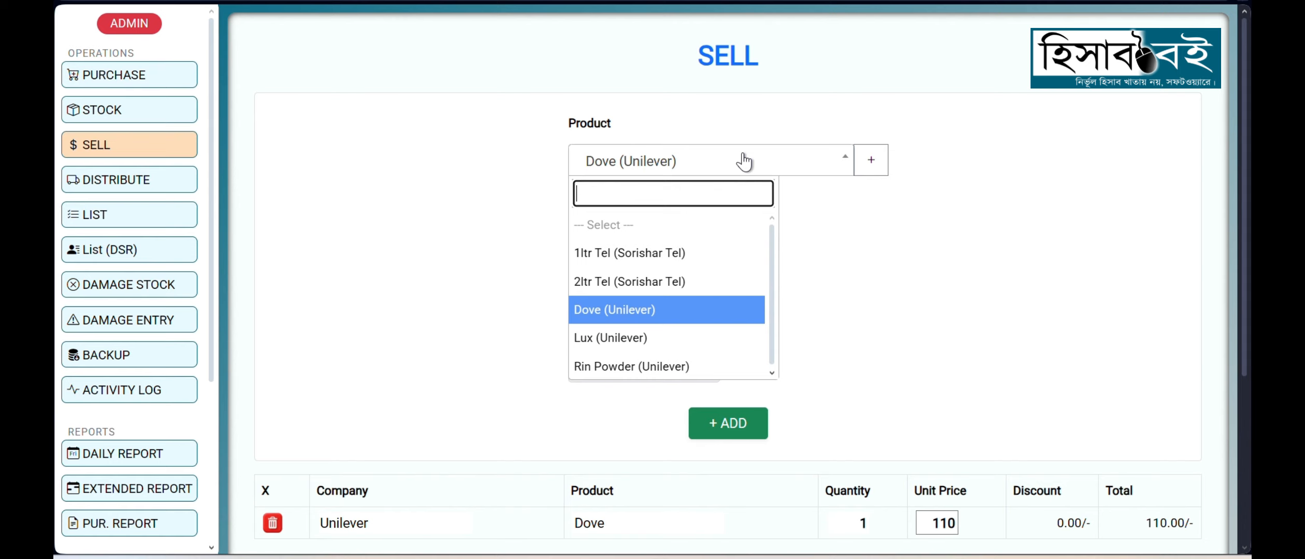
text(rin)
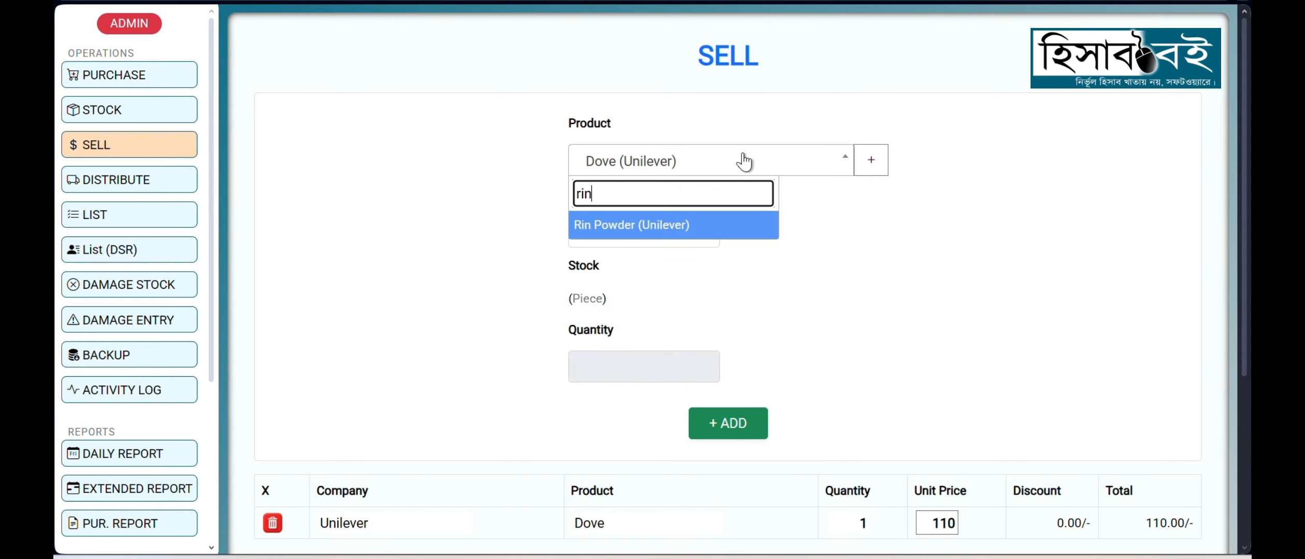
key(Return)
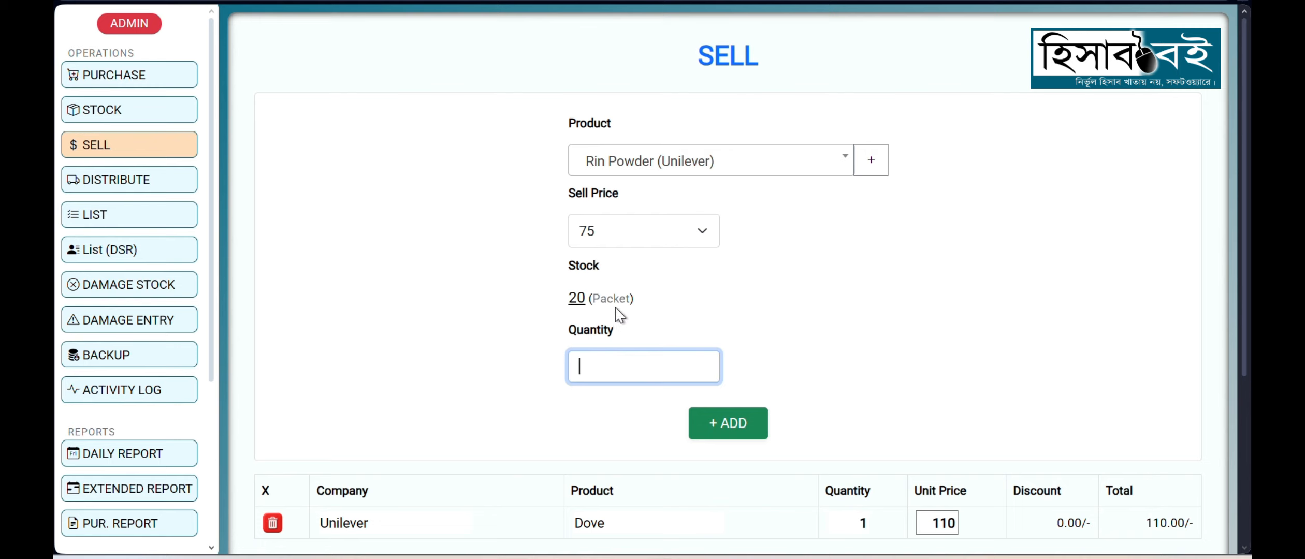
drag(569, 305, 635, 315)
click(630, 368)
text(2)
click(725, 429)
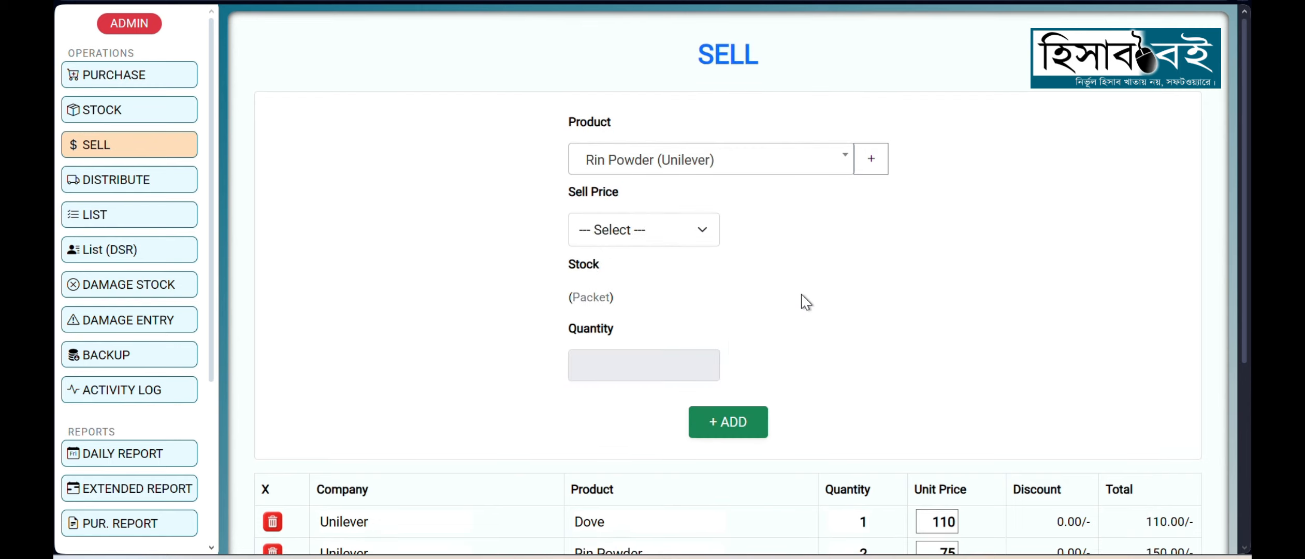
Step: Review the sale total and set Dove's unit price to 115 in the sale table
scroll(804, 300, down, 3)
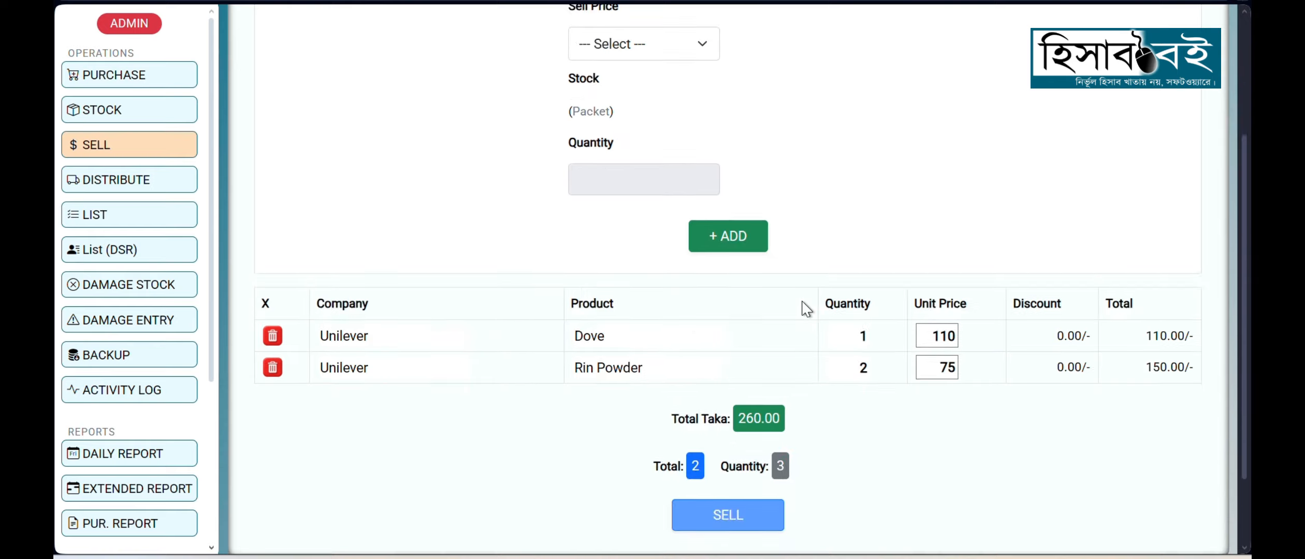
double_click(743, 420)
click(872, 441)
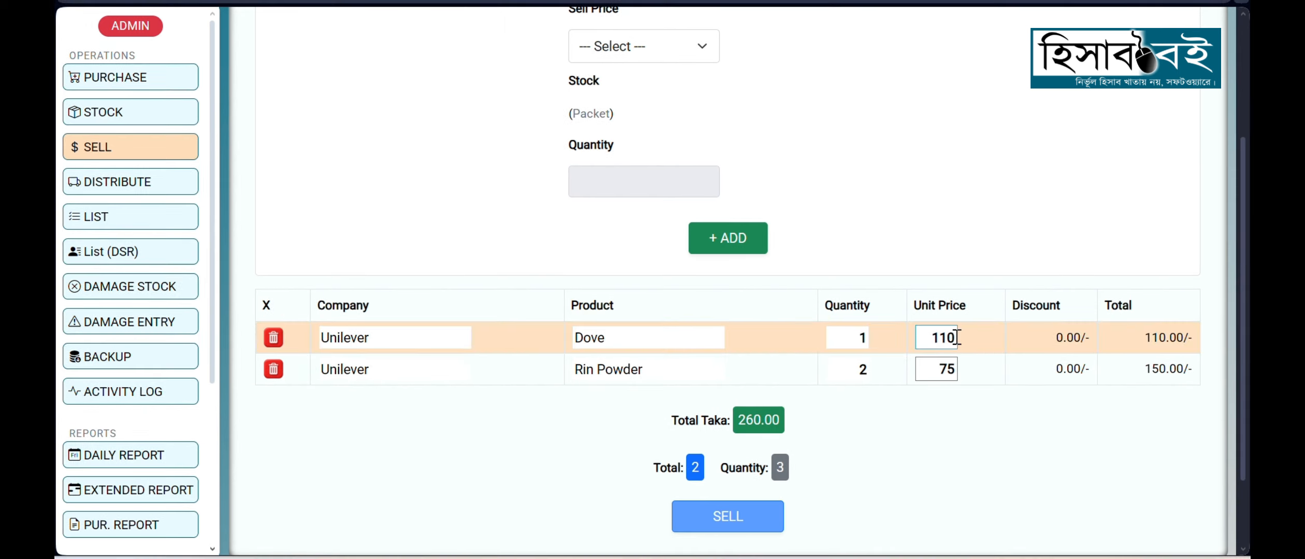
drag(957, 337, 930, 336)
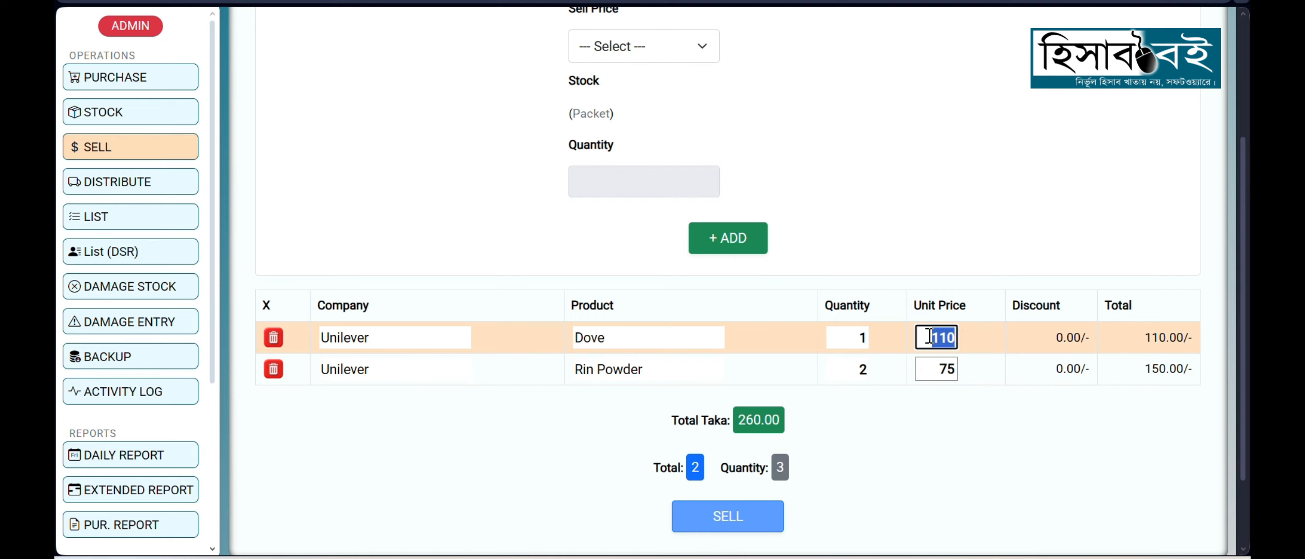
click(945, 418)
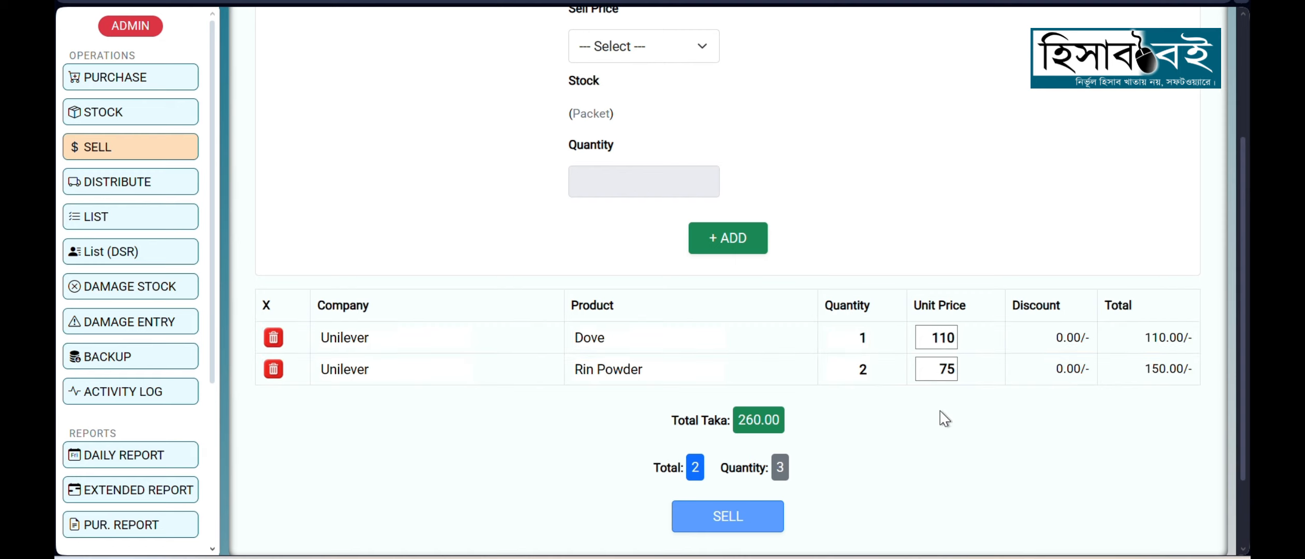
click(931, 338)
drag(935, 338, 950, 338)
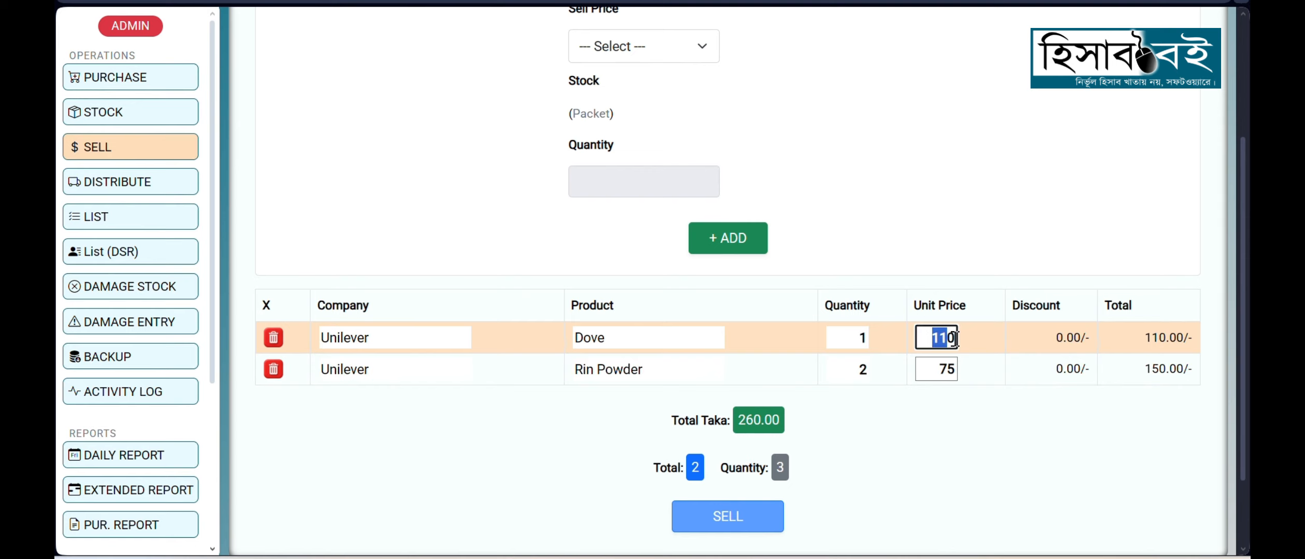
click(956, 339)
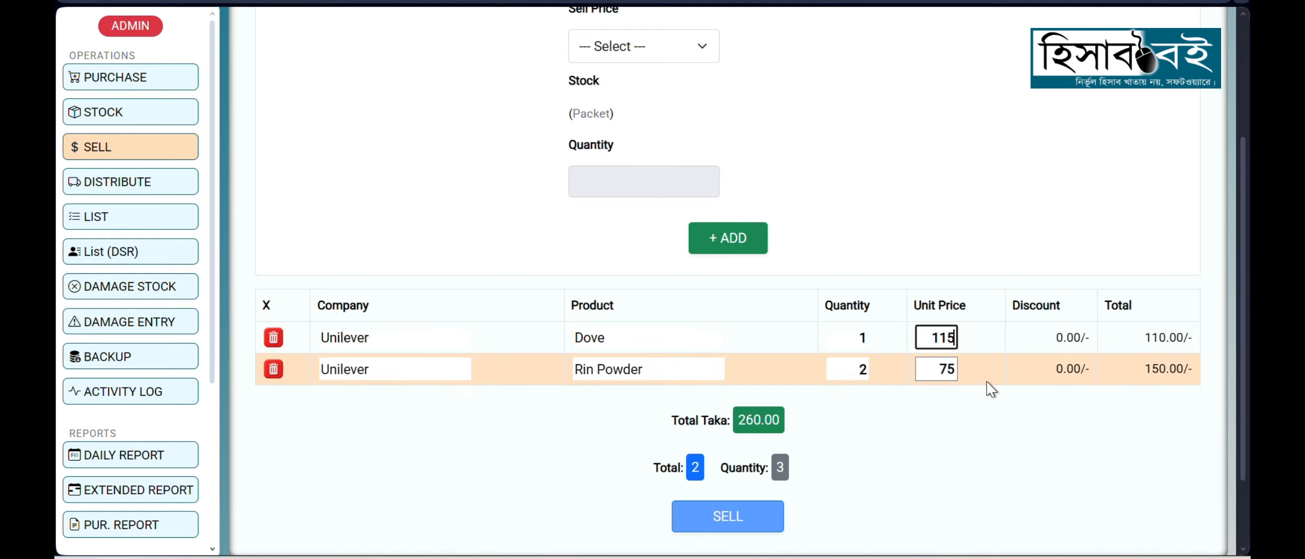
Step: Set Rin Powder's unit price to 80 in the sale table
drag(955, 369, 951, 368)
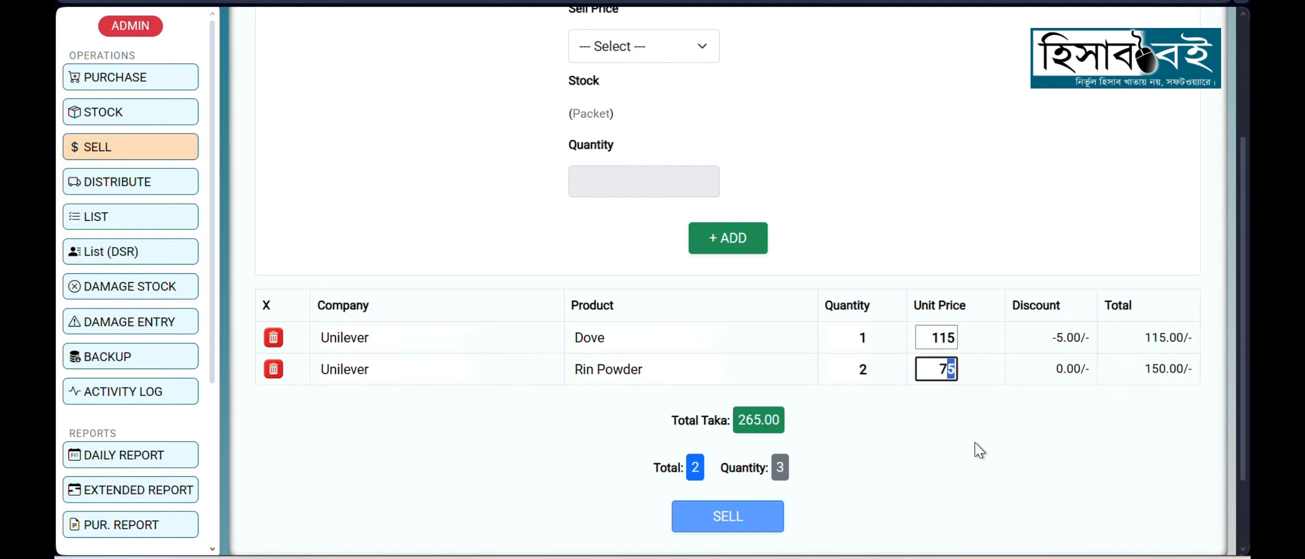
key(BackSpace)
key(BackSpace)
click(979, 451)
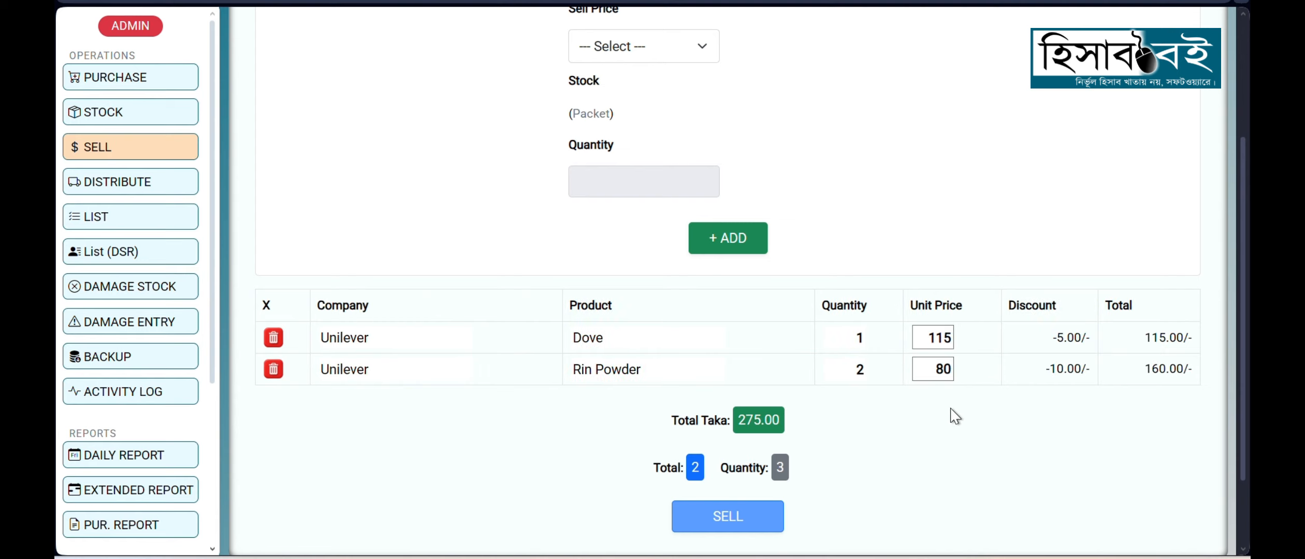
Step: Check the total taka, complete the sale of Dove and Rin Powder, and open the full stock list
drag(742, 422, 761, 422)
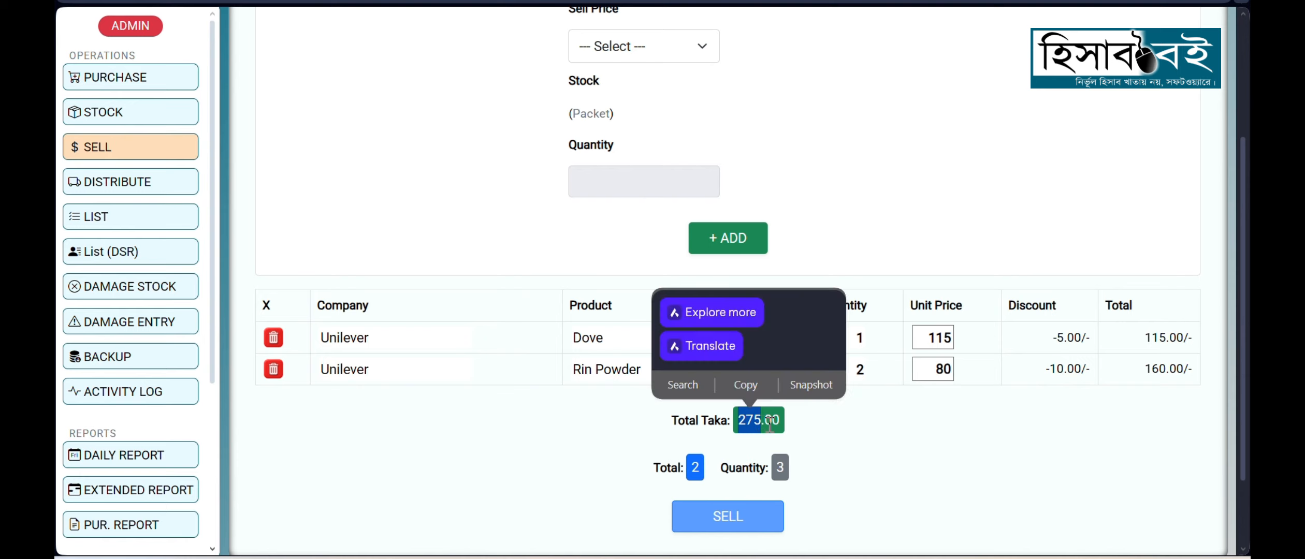
click(759, 421)
drag(764, 422, 738, 421)
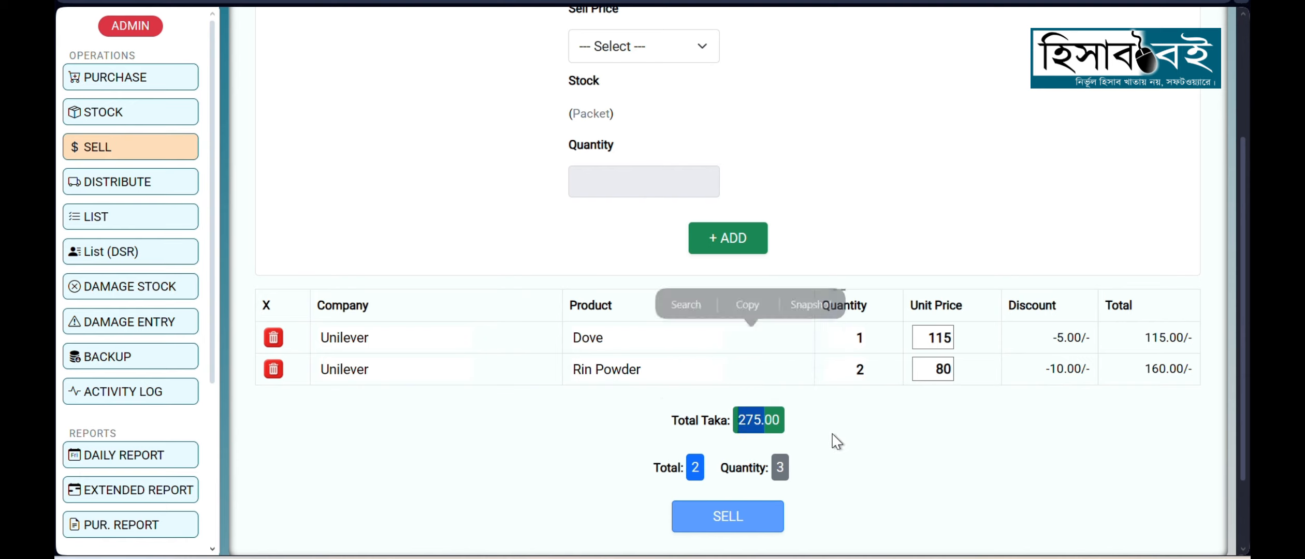
click(849, 444)
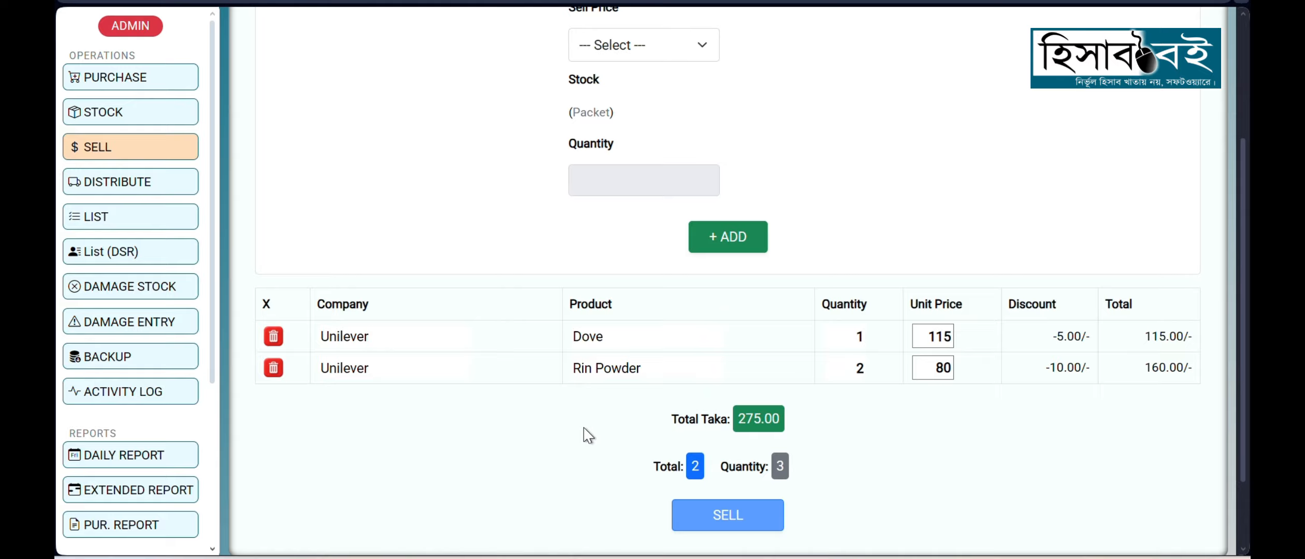
scroll(611, 432, down, 2)
click(728, 428)
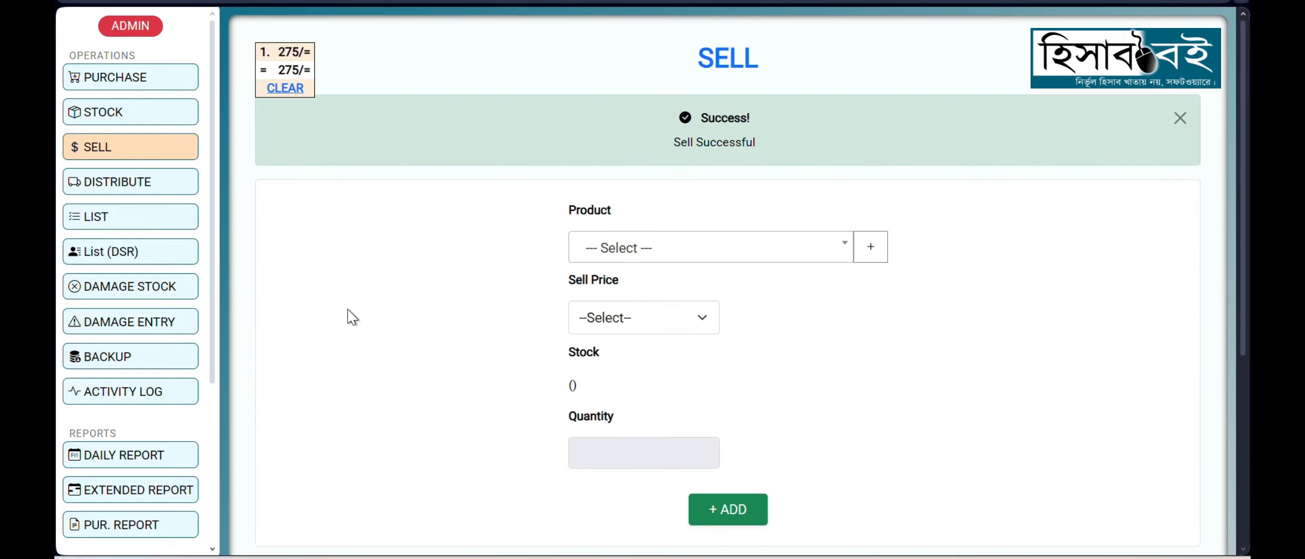
click(134, 118)
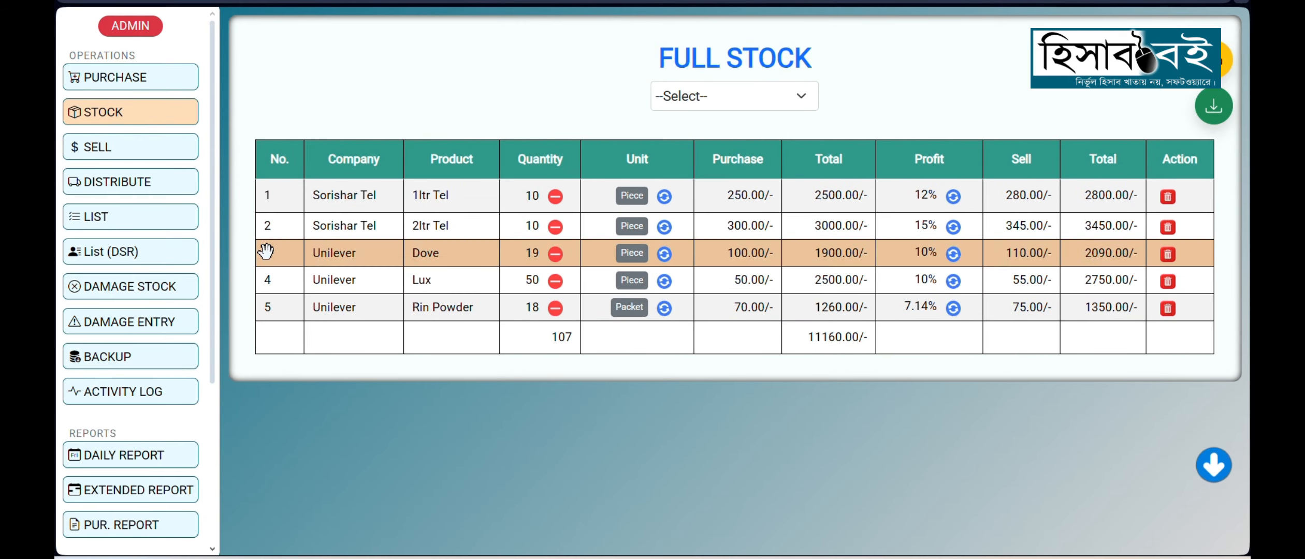
Step: Start a distribution entry and add Sorishar Tel's 1ltr Tel with a quantity of 5
click(136, 196)
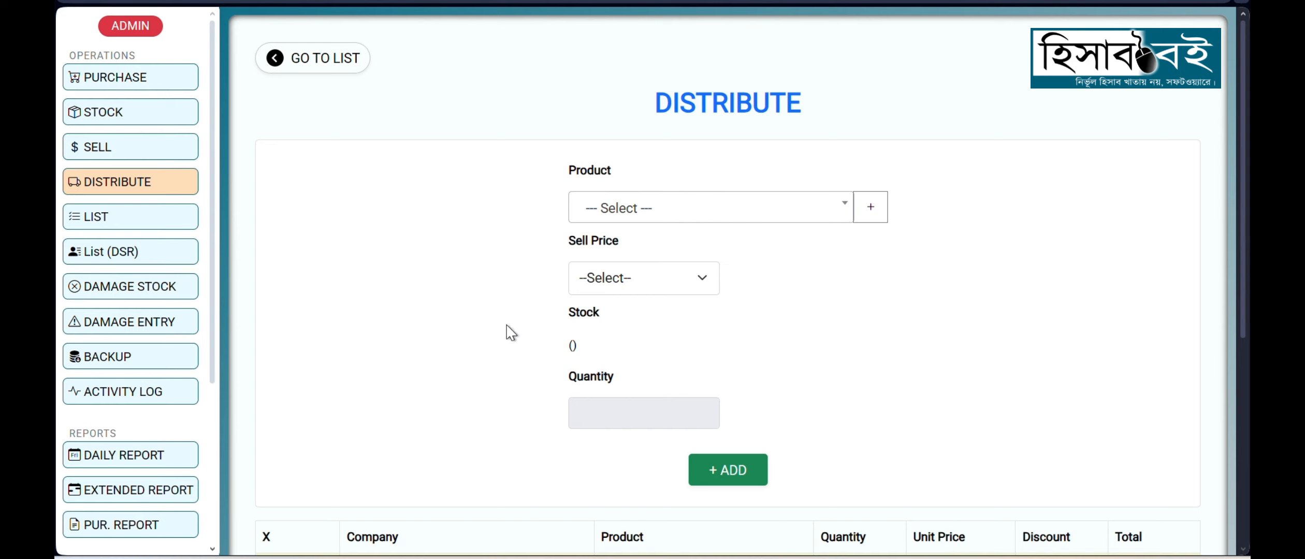
scroll(490, 285, down, 1)
scroll(492, 292, down, 5)
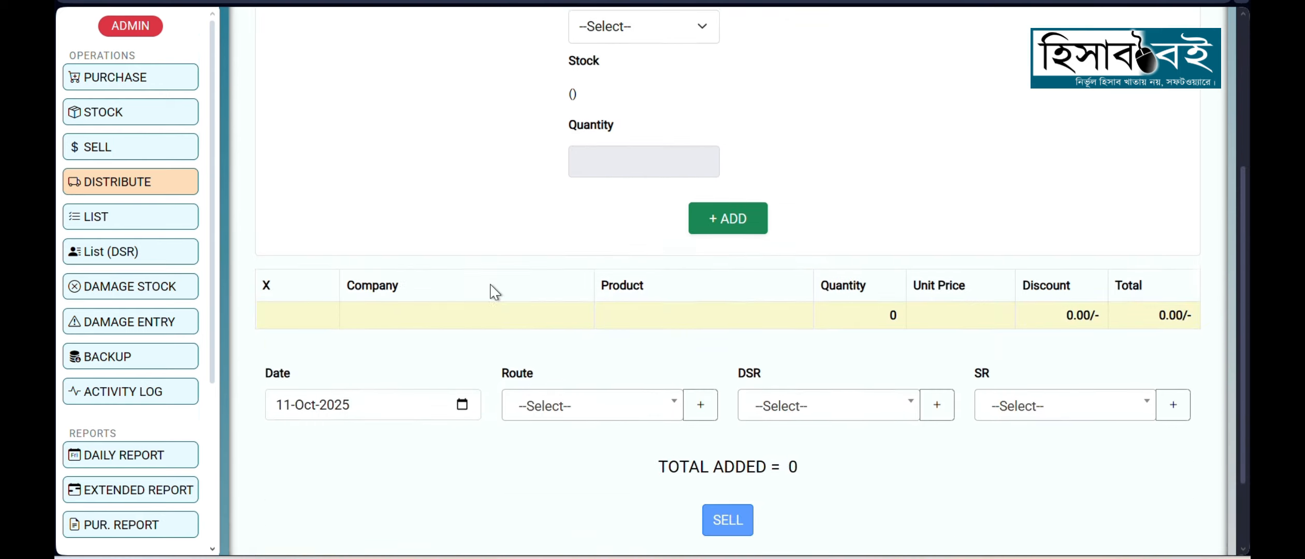
scroll(497, 311, up, 5)
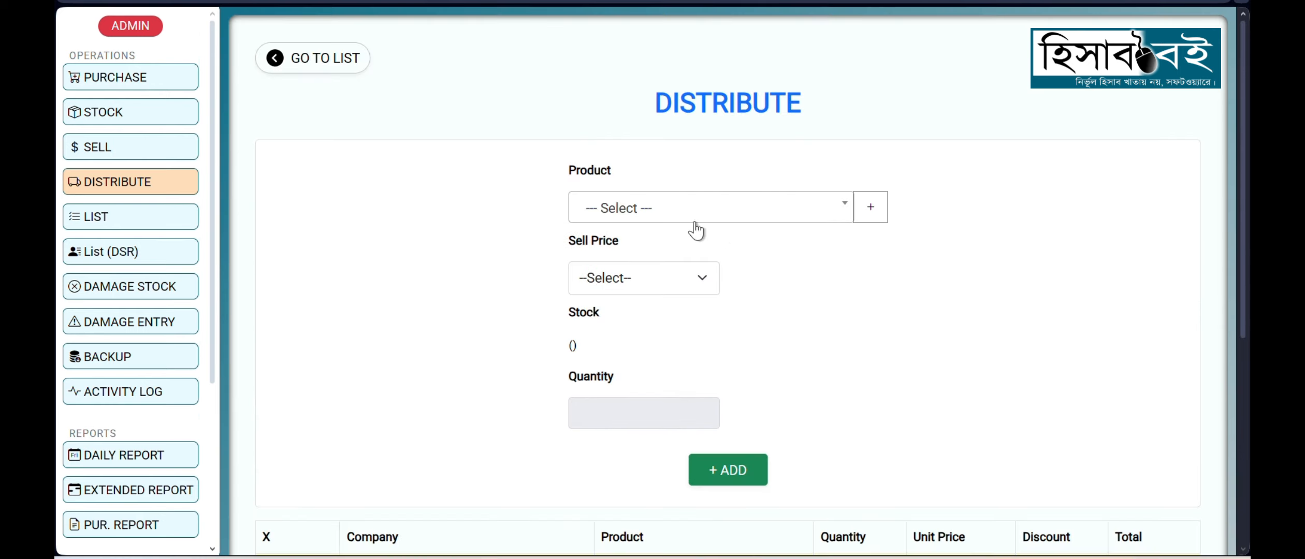
click(678, 213)
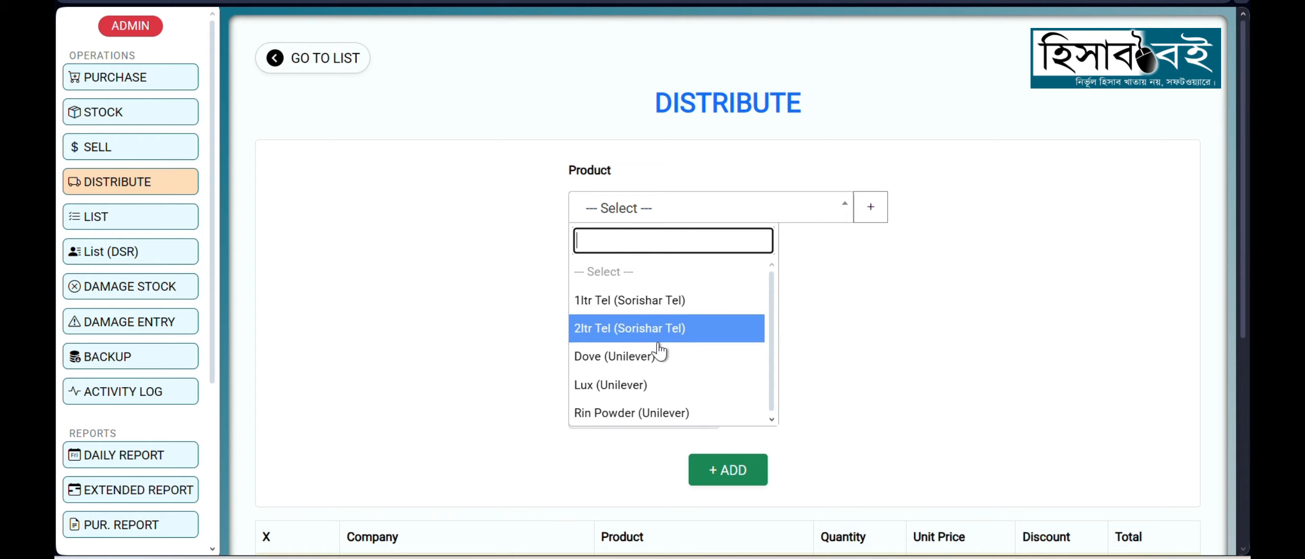
click(609, 305)
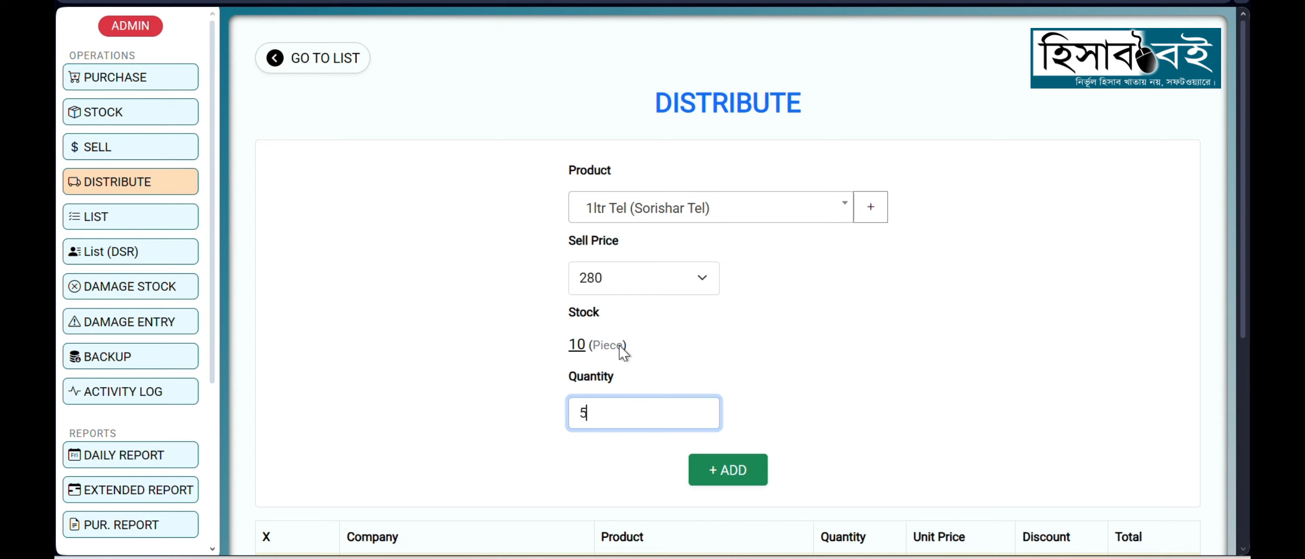
text(5)
key(Return)
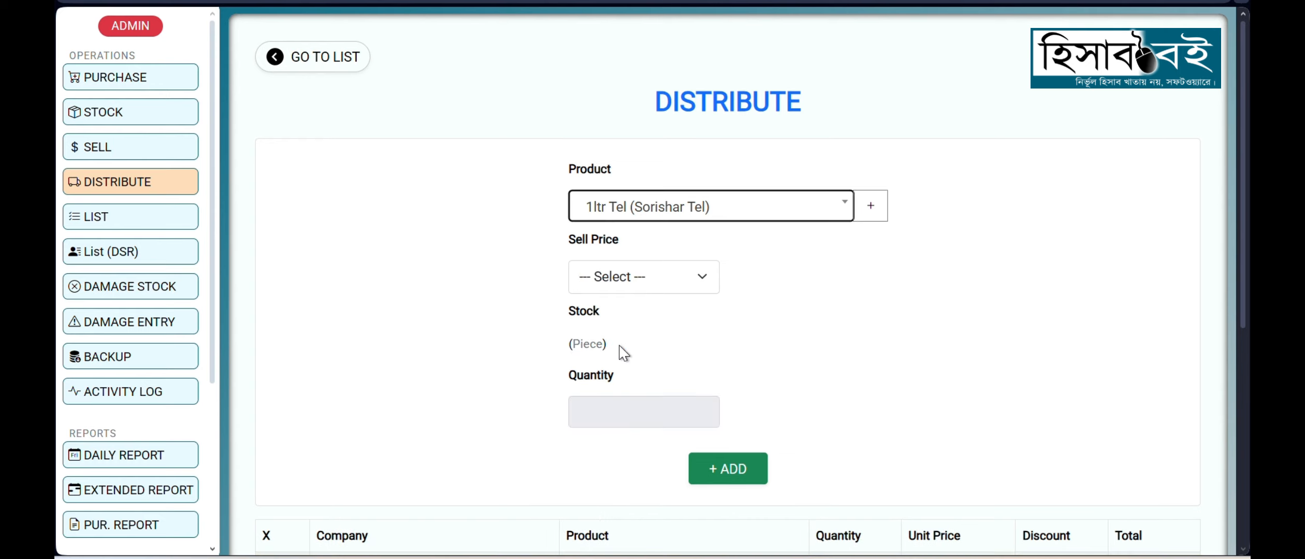
Step: Add Sorishar Tel's 2ltr Tel to the distribution with a quantity of 2
scroll(623, 354, down, 5)
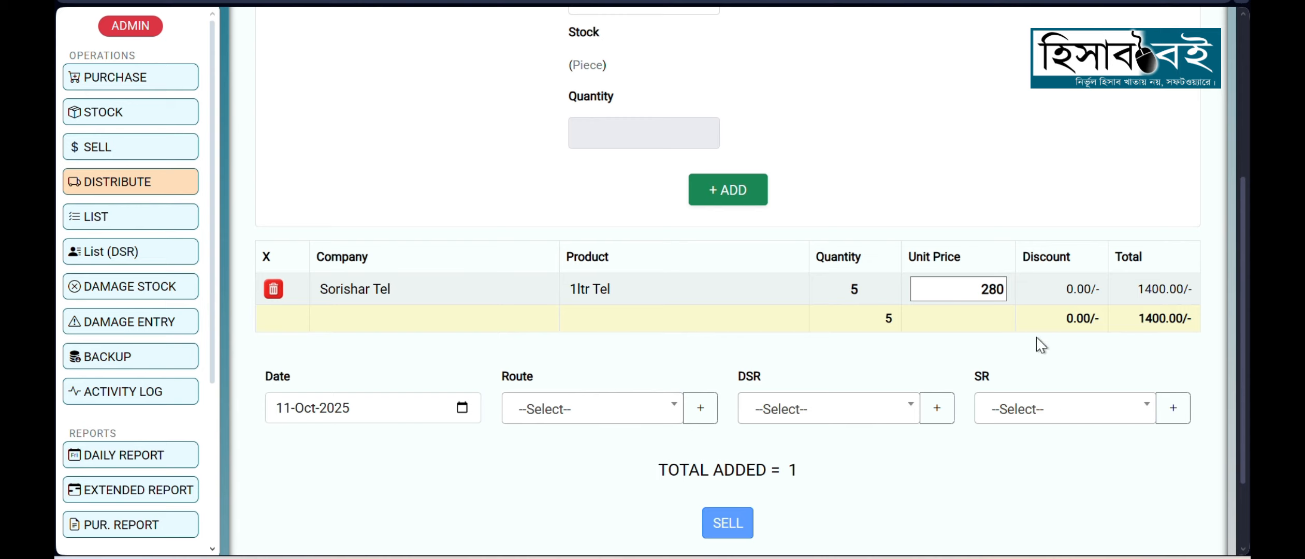
scroll(803, 308, up, 3)
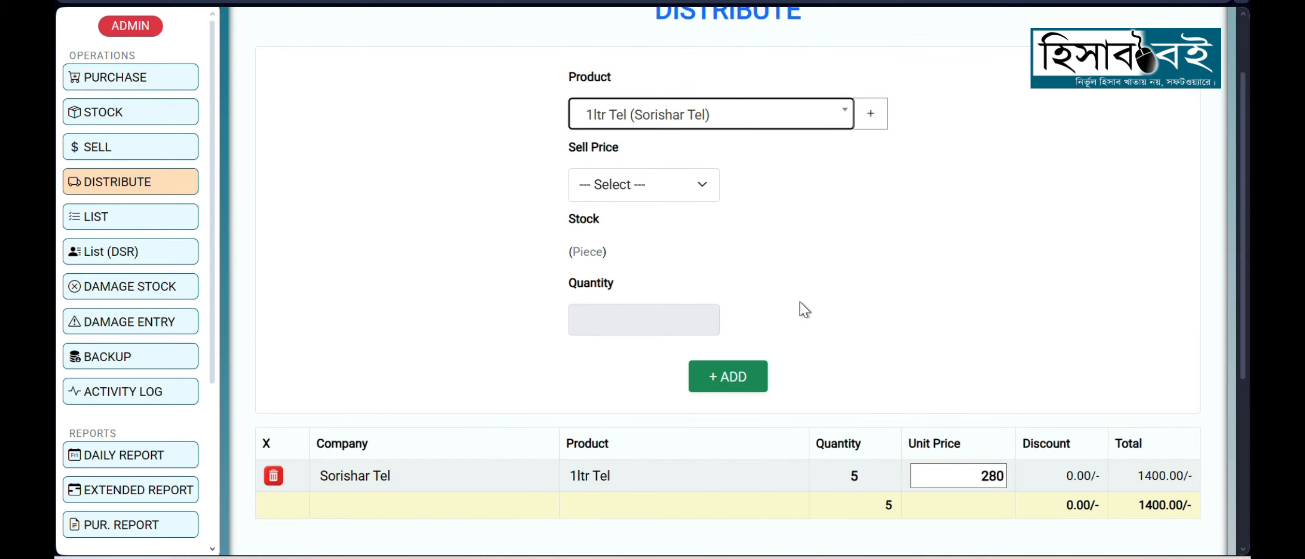
key(Return)
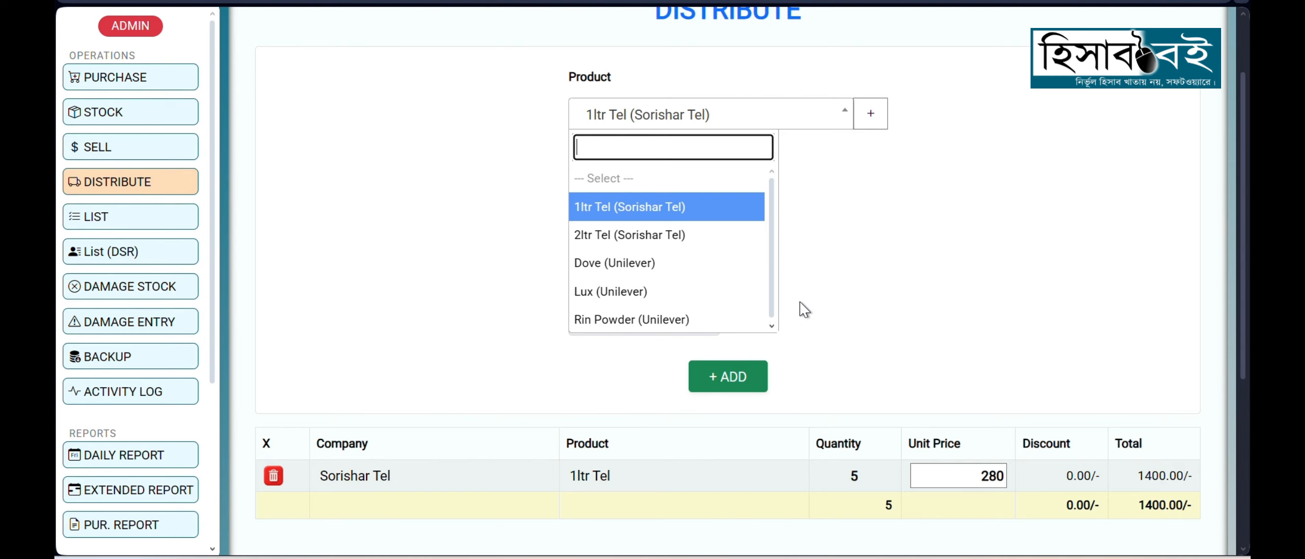
key(Down)
key(Return)
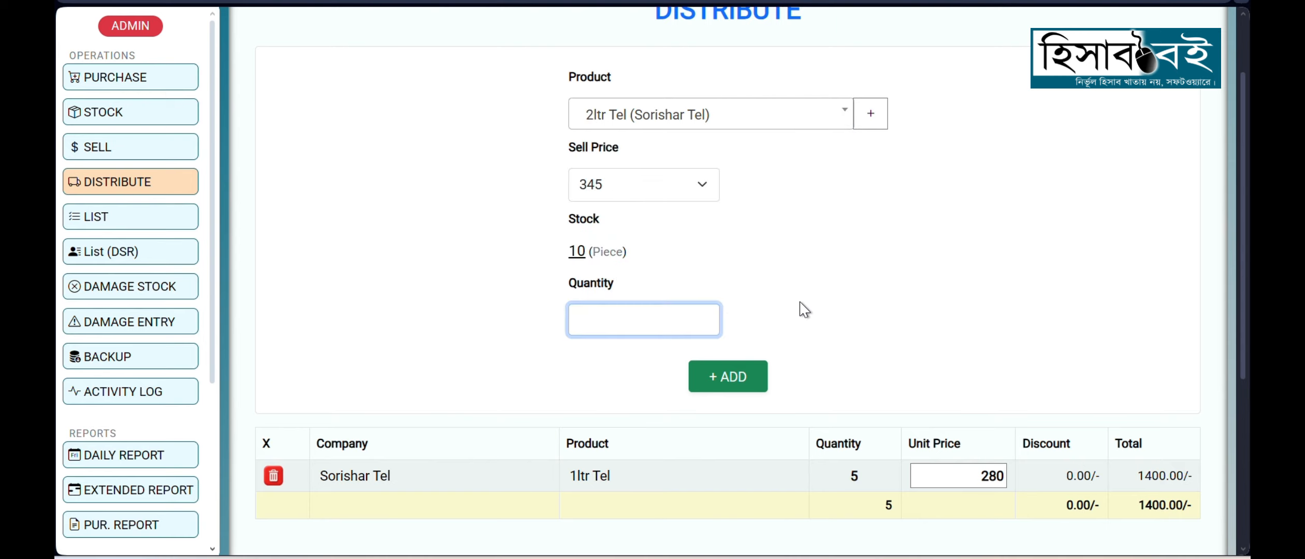
key(Return)
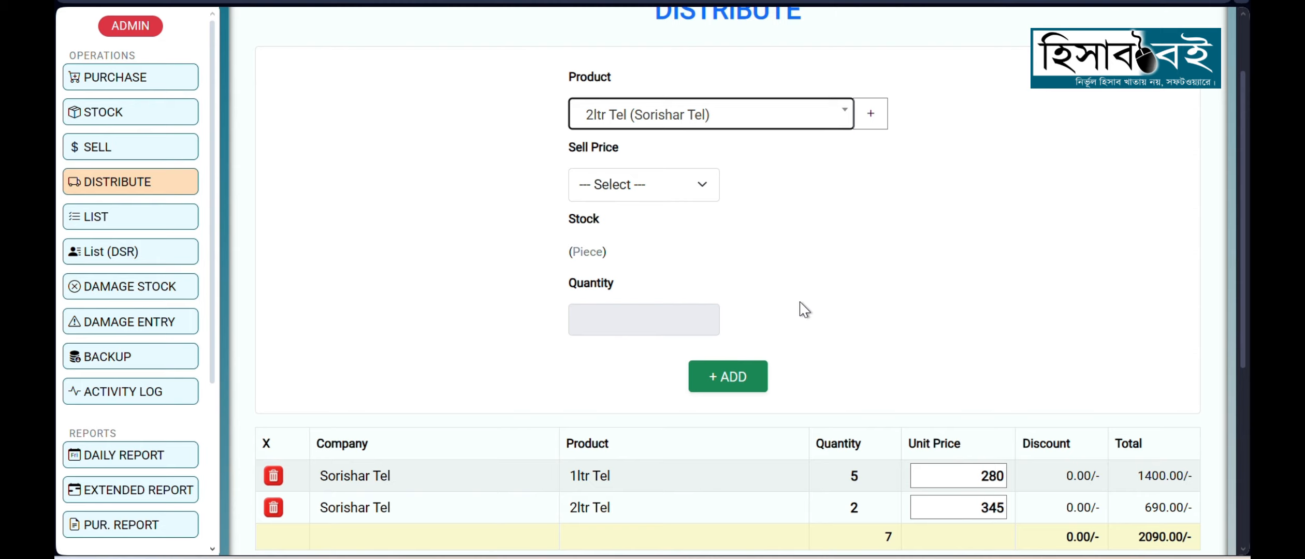
Step: Check the available Dove stock and add Unilever's Dove to the distribution with a quantity of 10
key(Return)
key(Down)
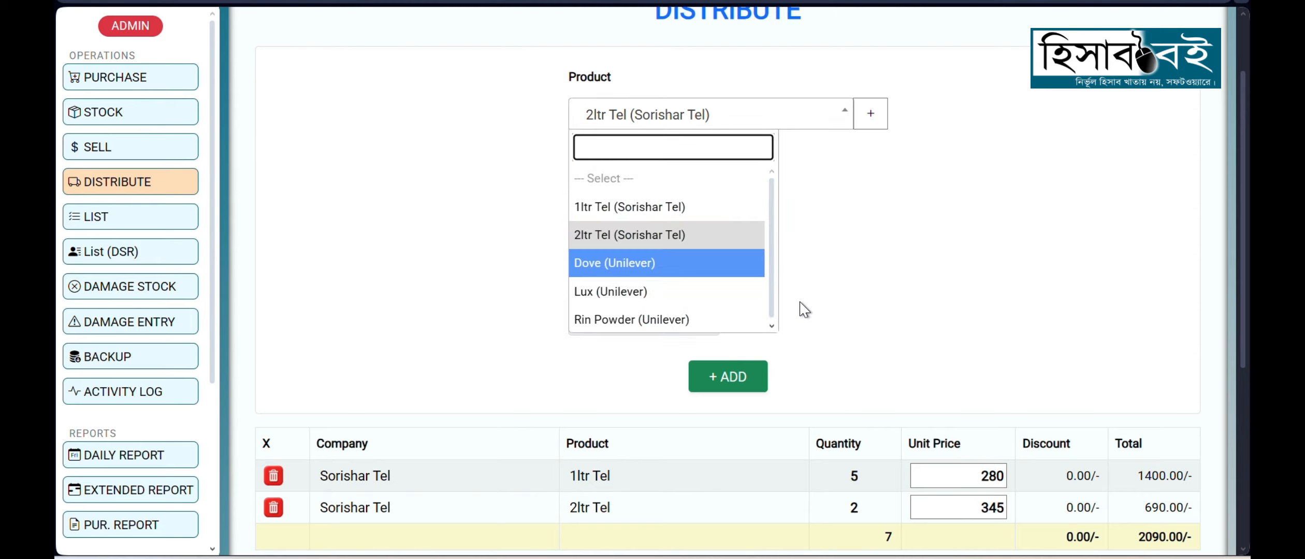
key(Return)
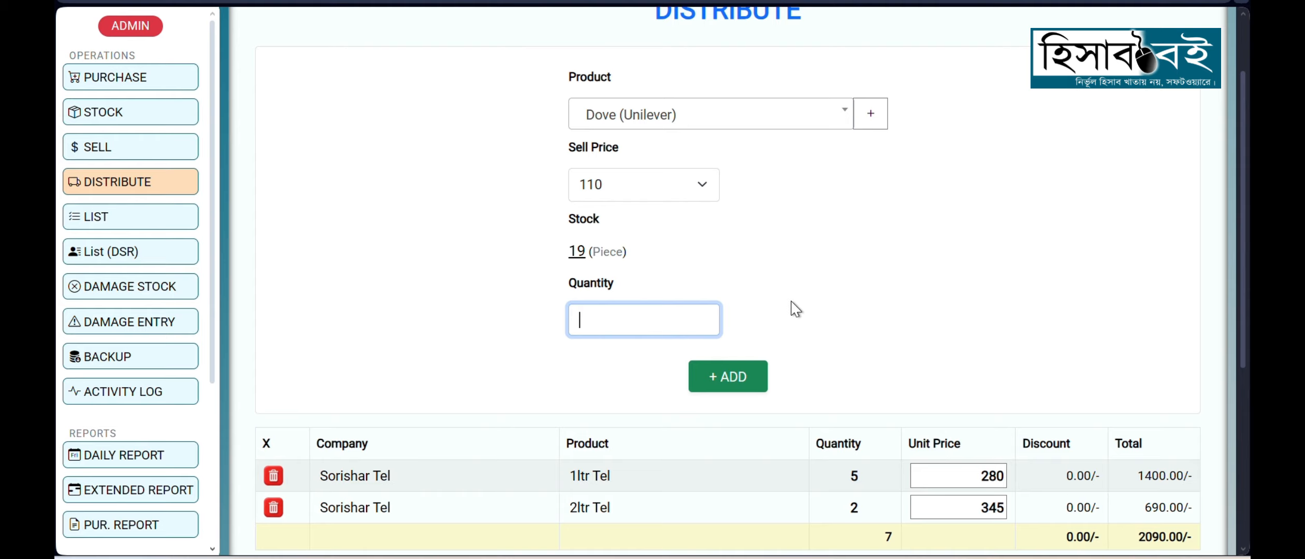
drag(568, 250, 632, 255)
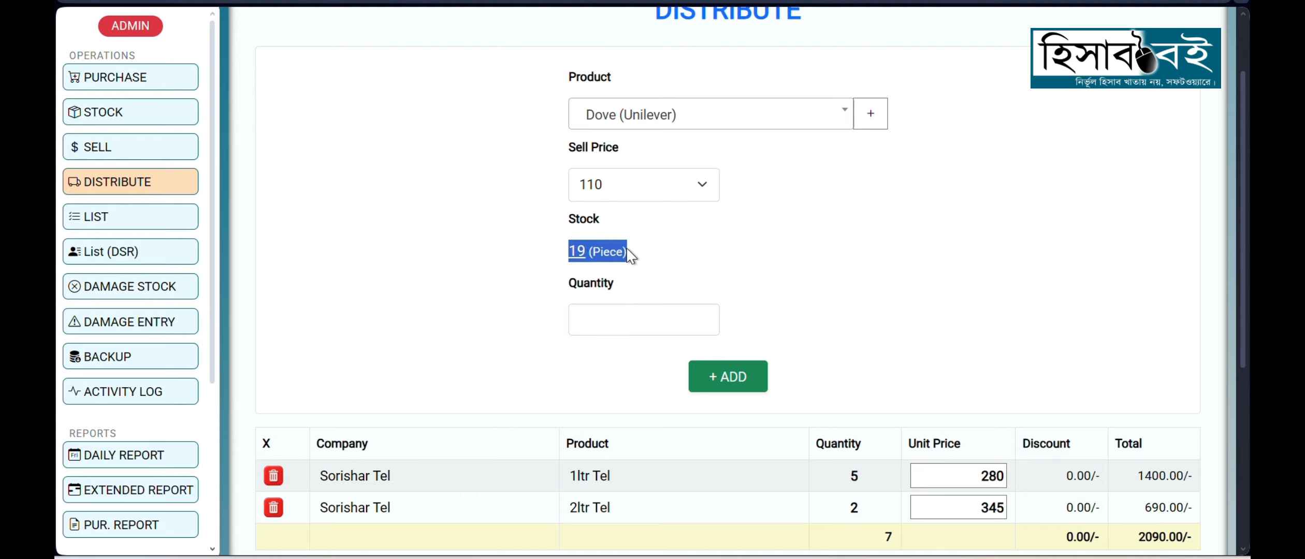
click(651, 271)
click(617, 326)
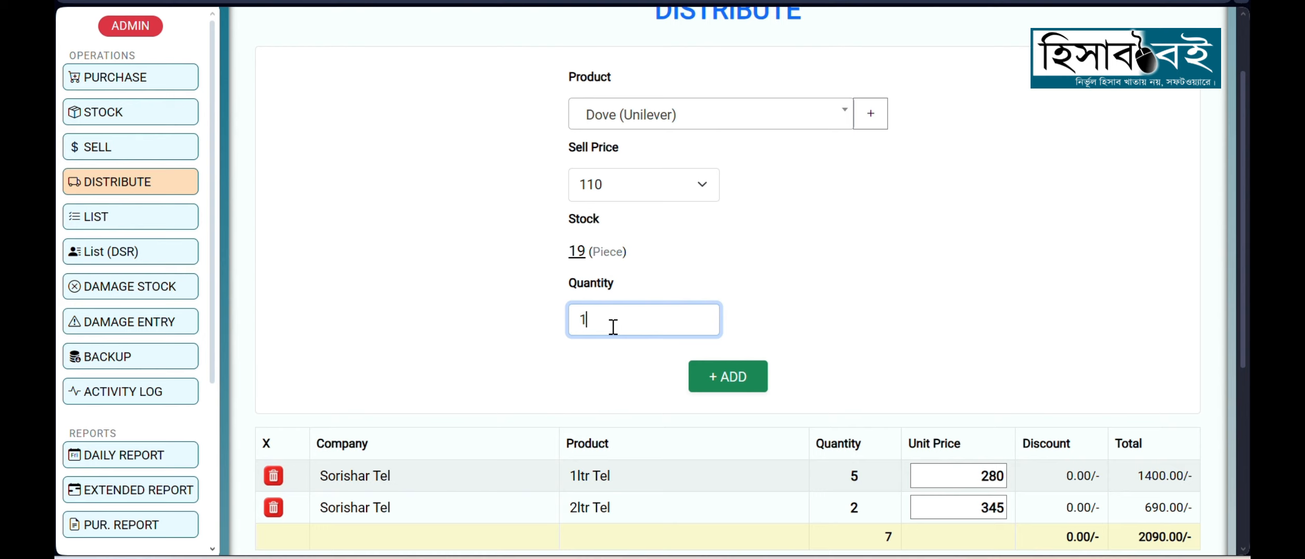
key(Return)
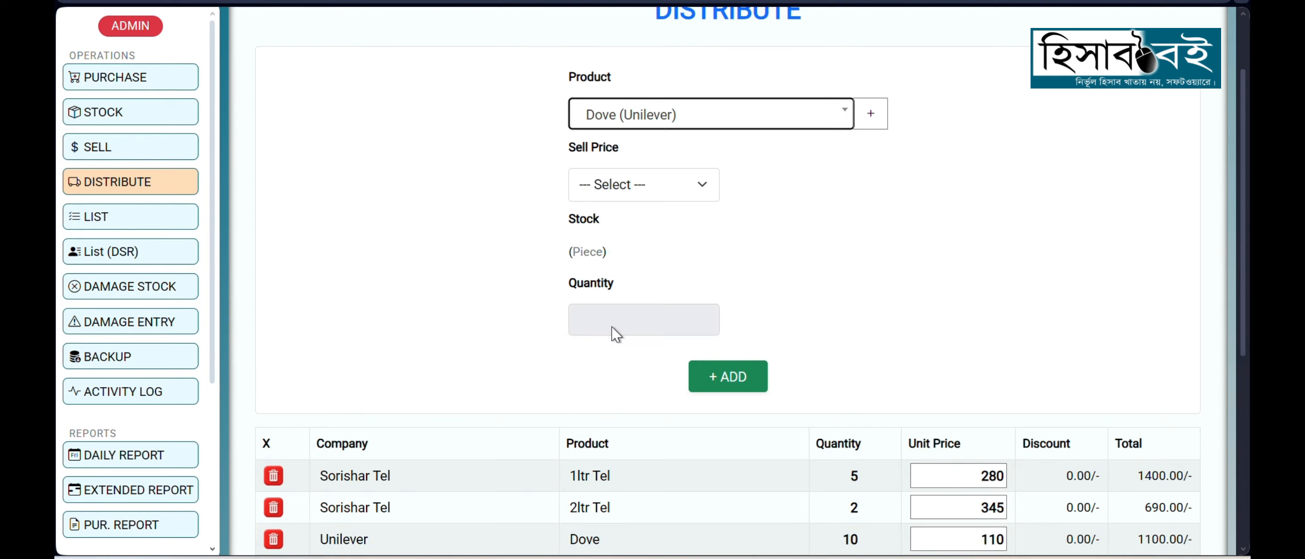
scroll(617, 452, down, 2)
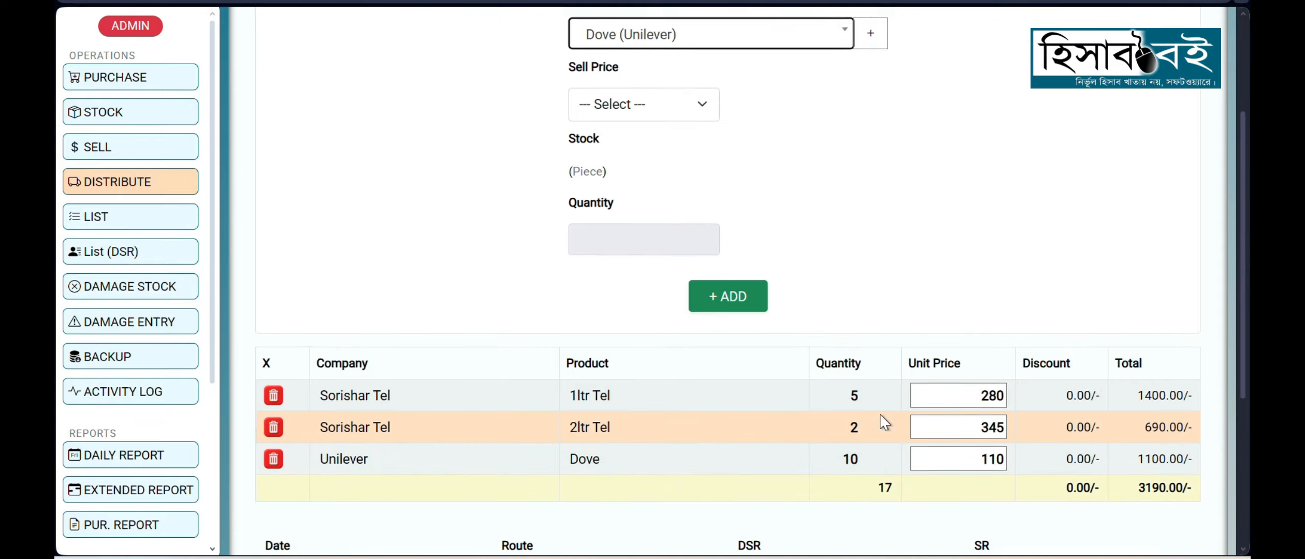
Step: Add Unilever's Lux to the distribution with a quantity of 25
scroll(881, 415, up, 3)
key(Return)
key(Down)
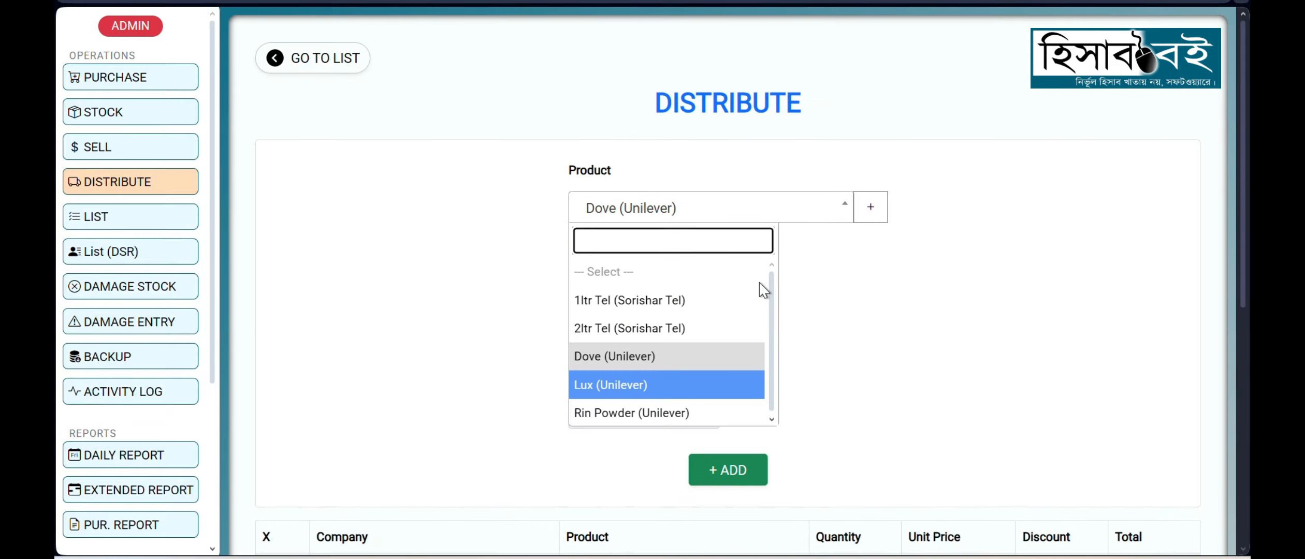
key(Return)
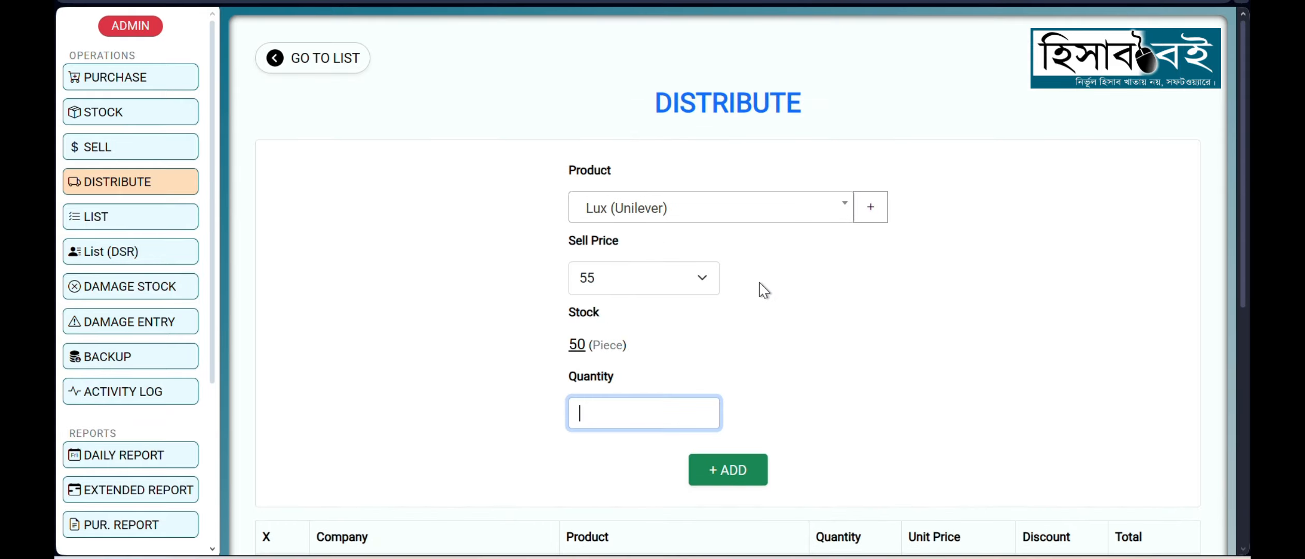
key(Return)
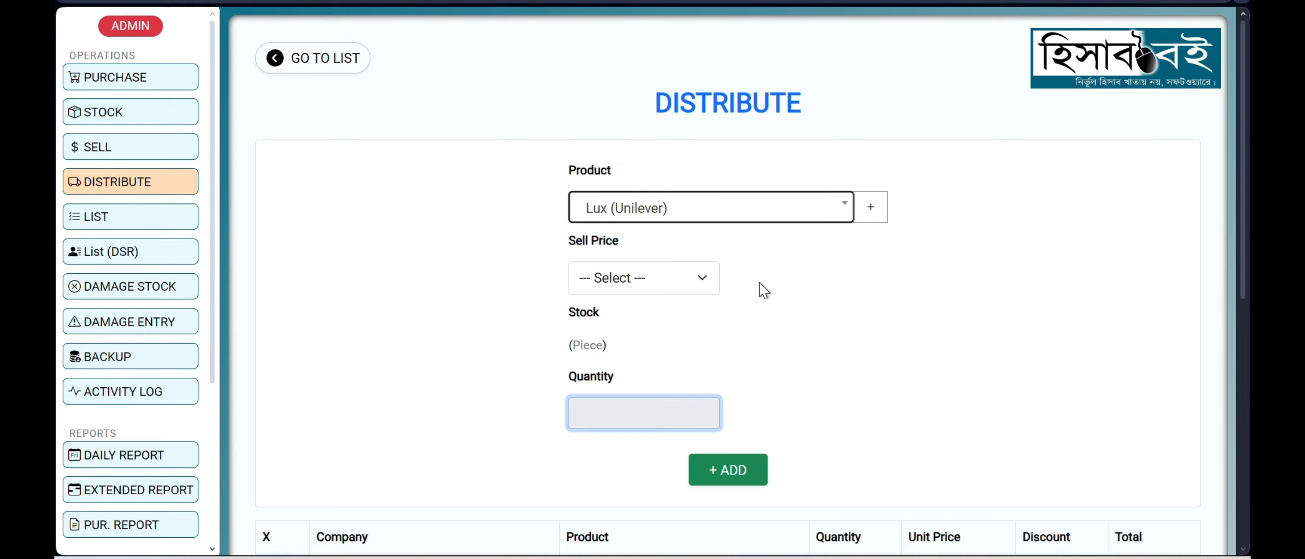
scroll(762, 290, down, 5)
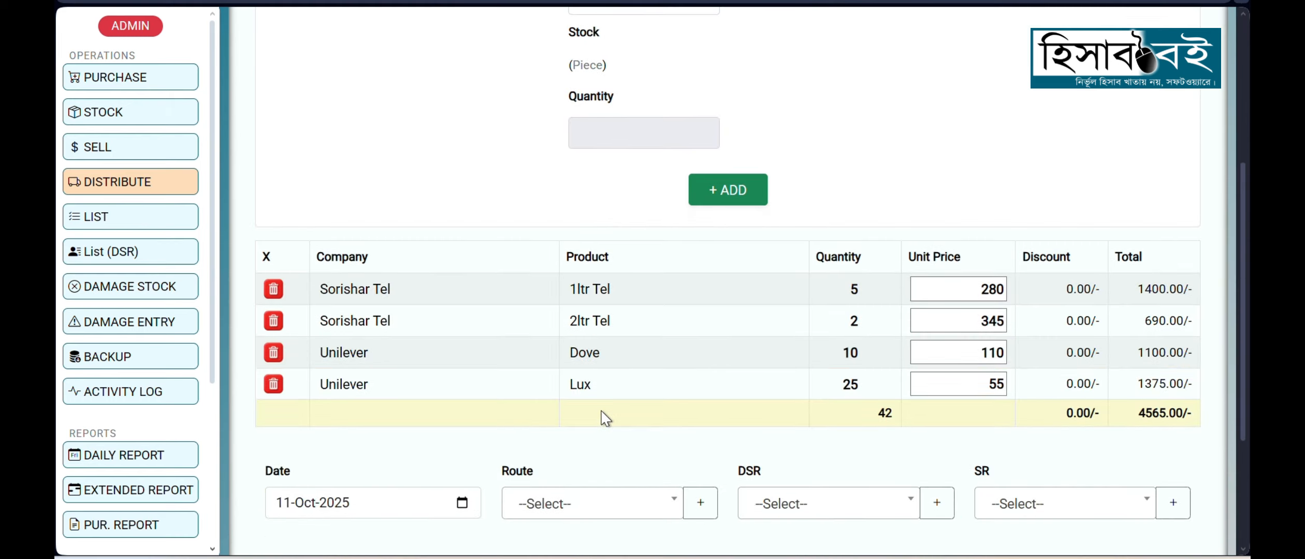
Step: Add Unilever's Rin Powder with a quantity of 15 and check the number of products added to the distribution
scroll(710, 355, up, 4)
click(653, 114)
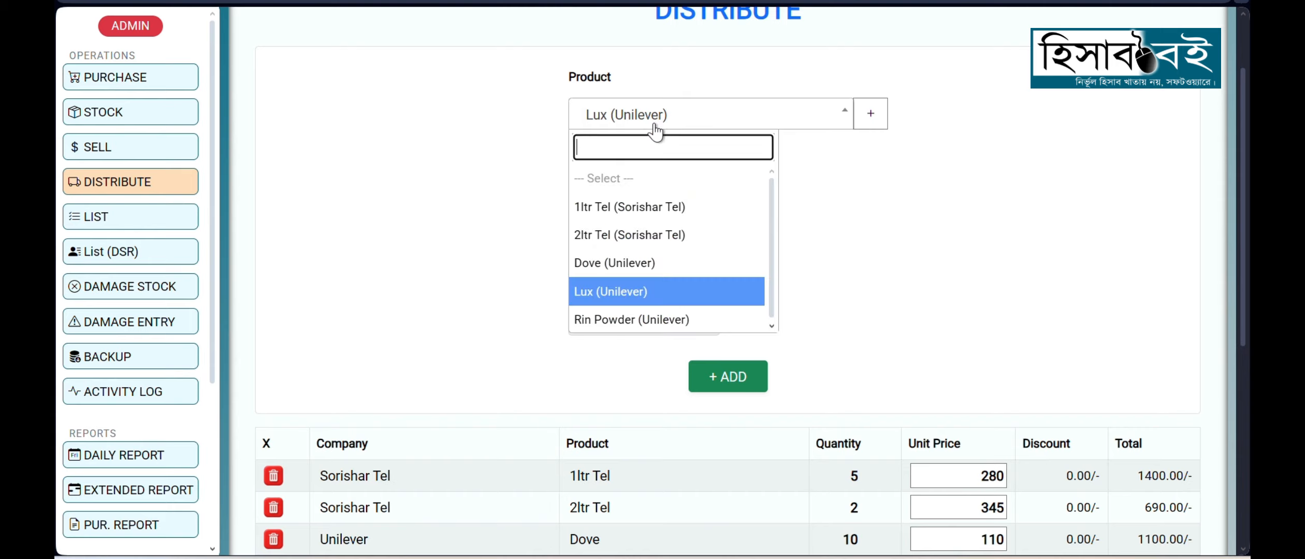
click(619, 319)
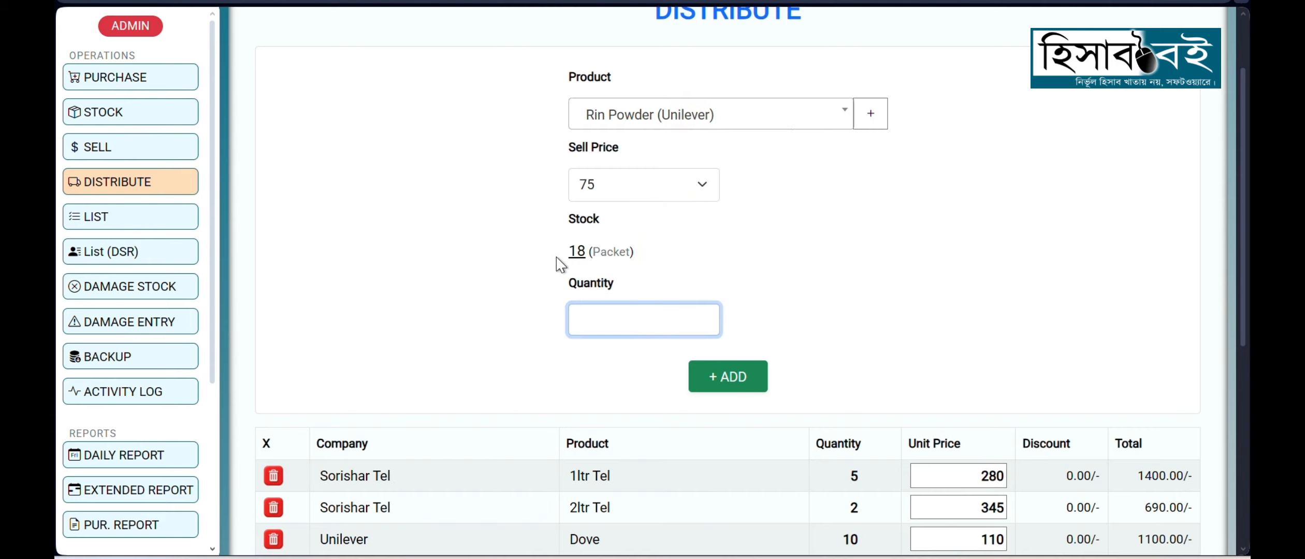
double_click(577, 253)
click(606, 317)
text(15)
key(Return)
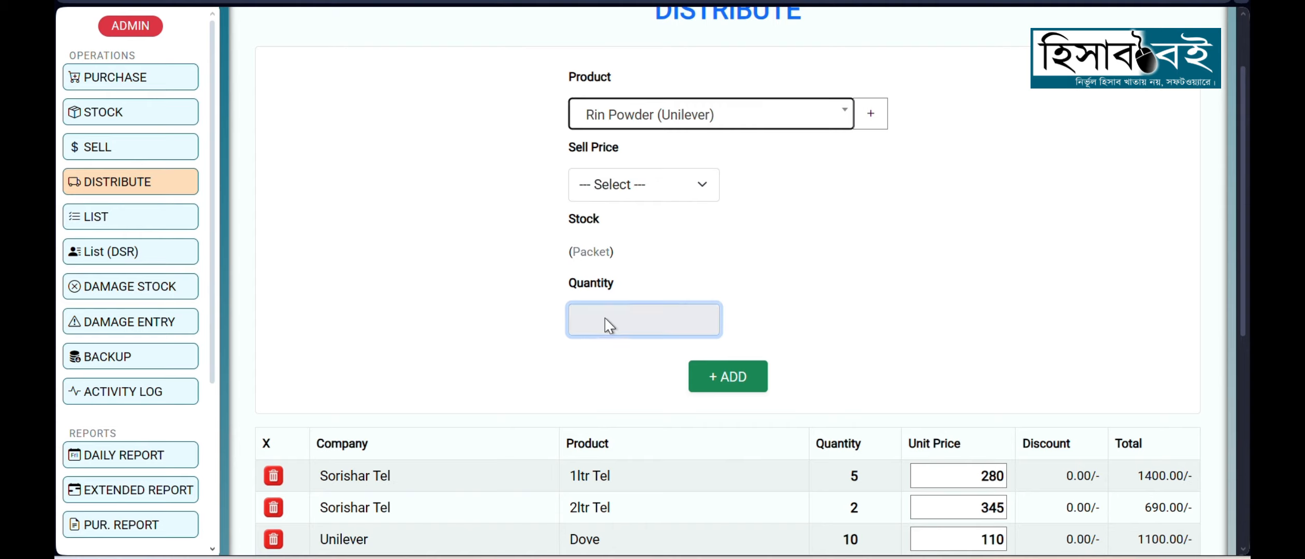
scroll(608, 324, down, 3)
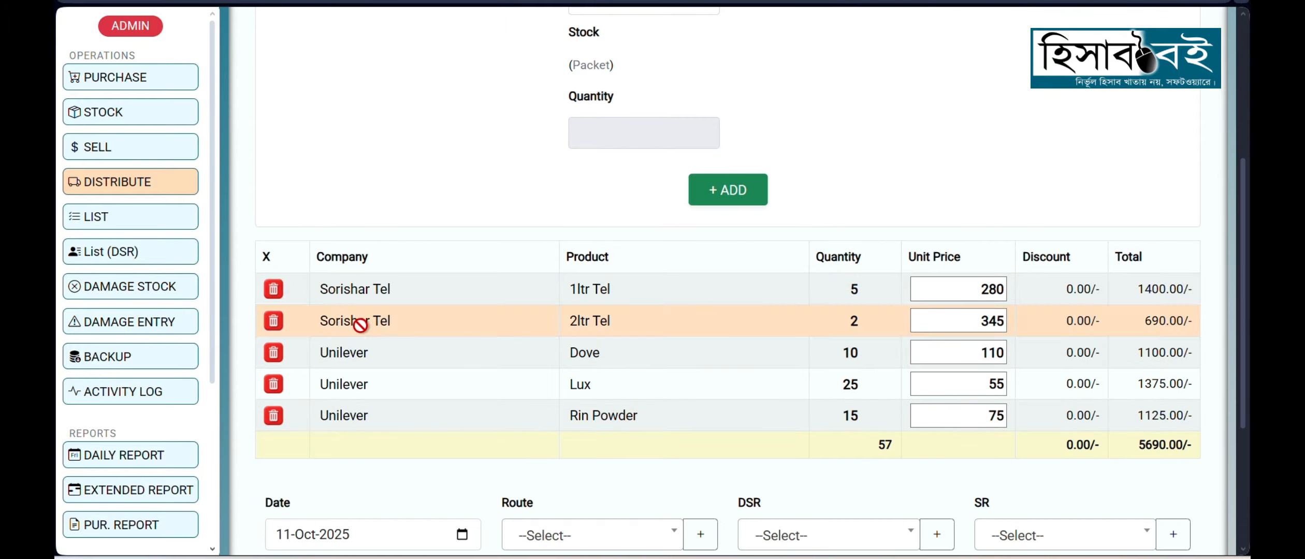
scroll(409, 310, down, 4)
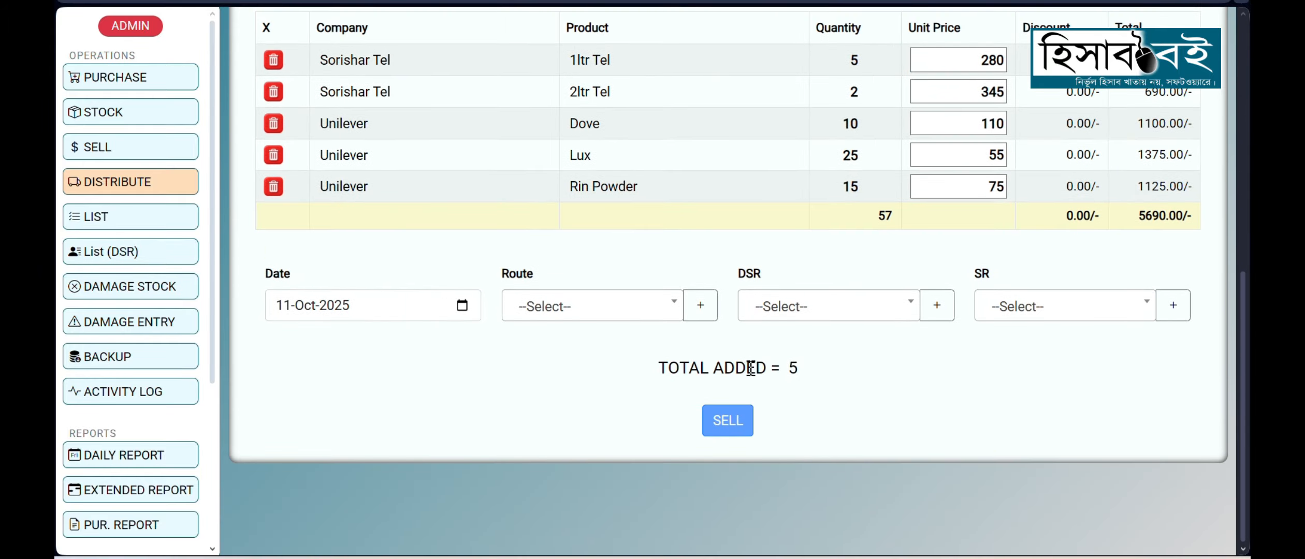
drag(746, 366, 841, 396)
scroll(841, 397, up, 2)
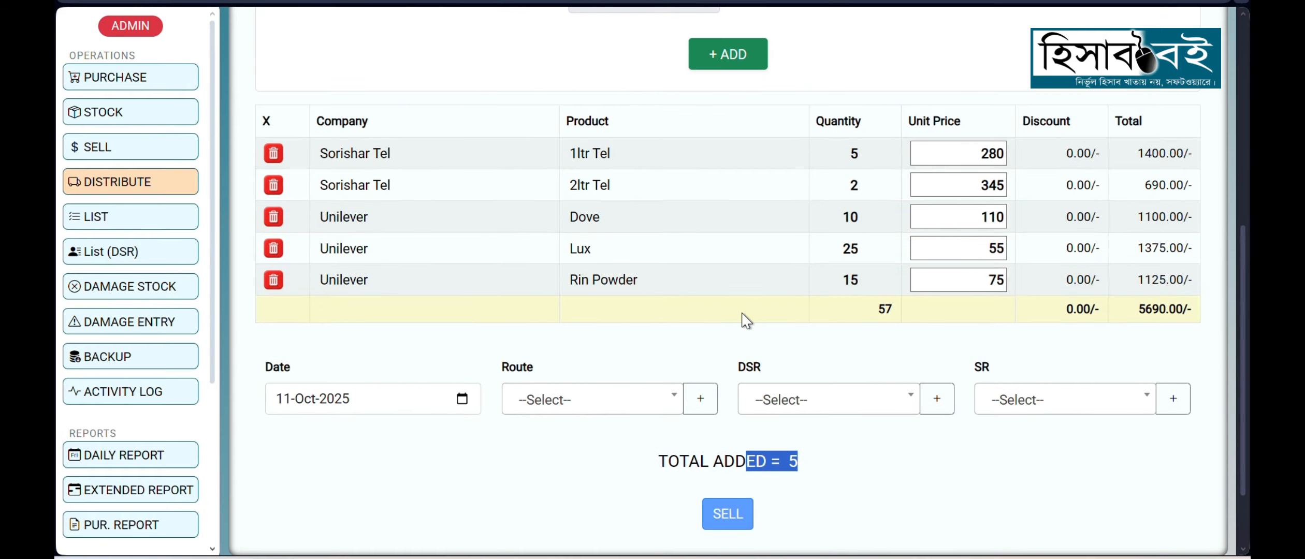
click(758, 339)
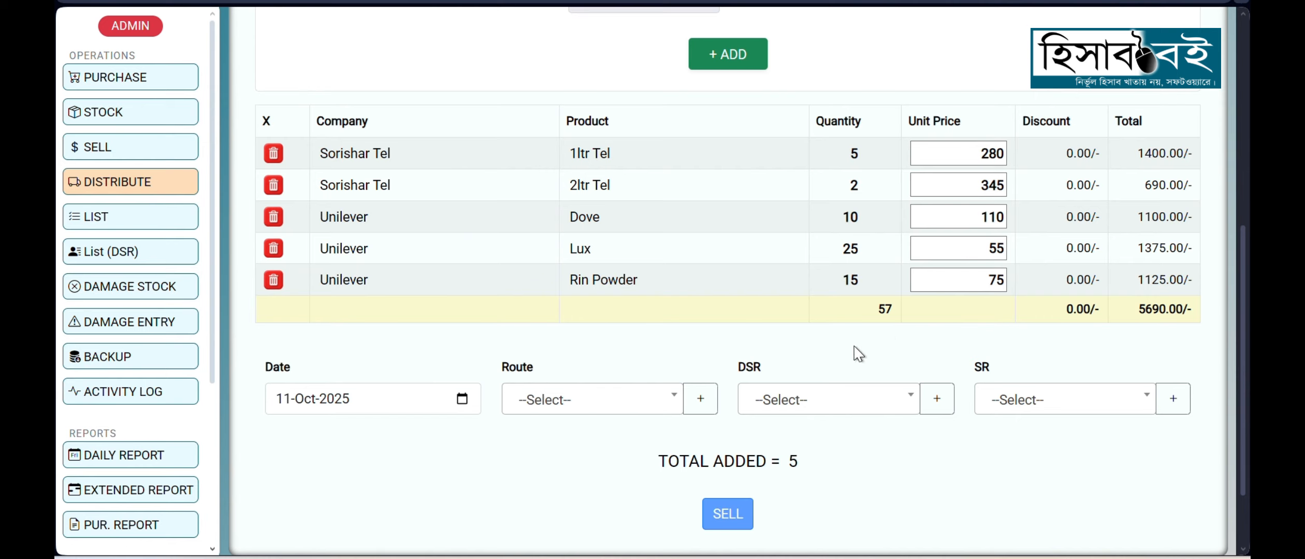
Step: Set 1ltr Tel's unit price to 278 in the distribution table and check its discount
scroll(754, 326, up, 2)
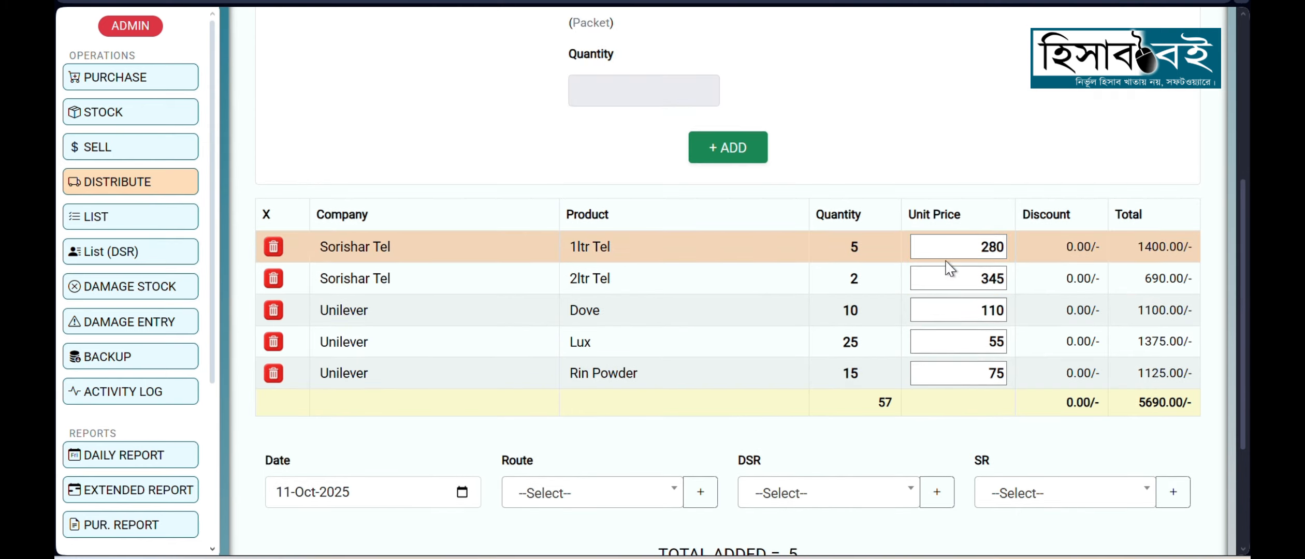
drag(961, 247, 1002, 248)
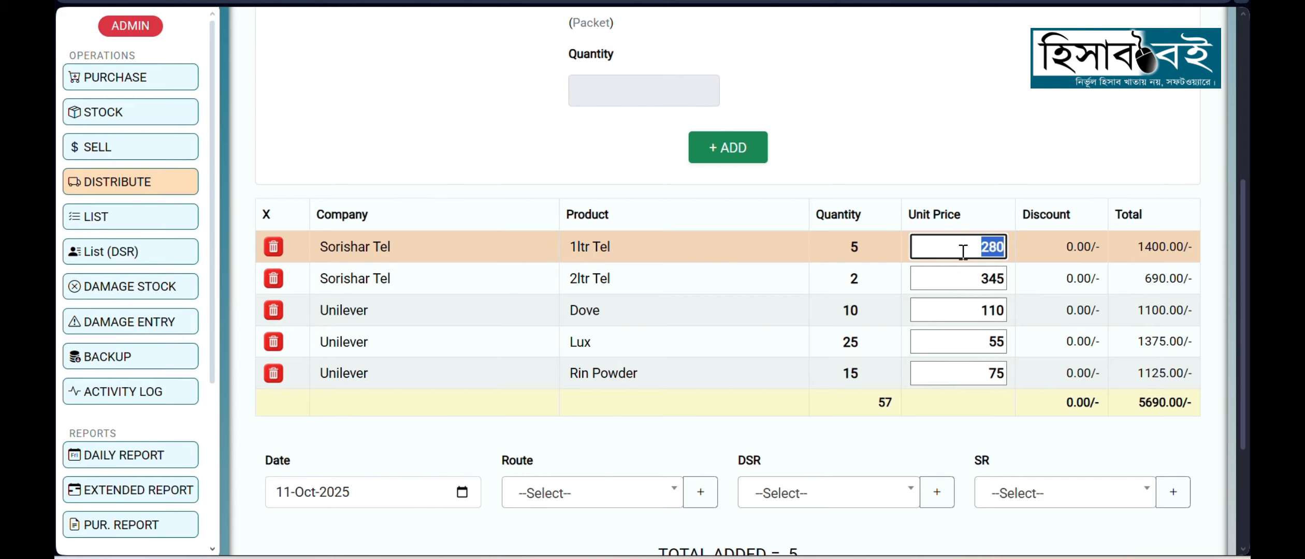
text(278)
click(1047, 263)
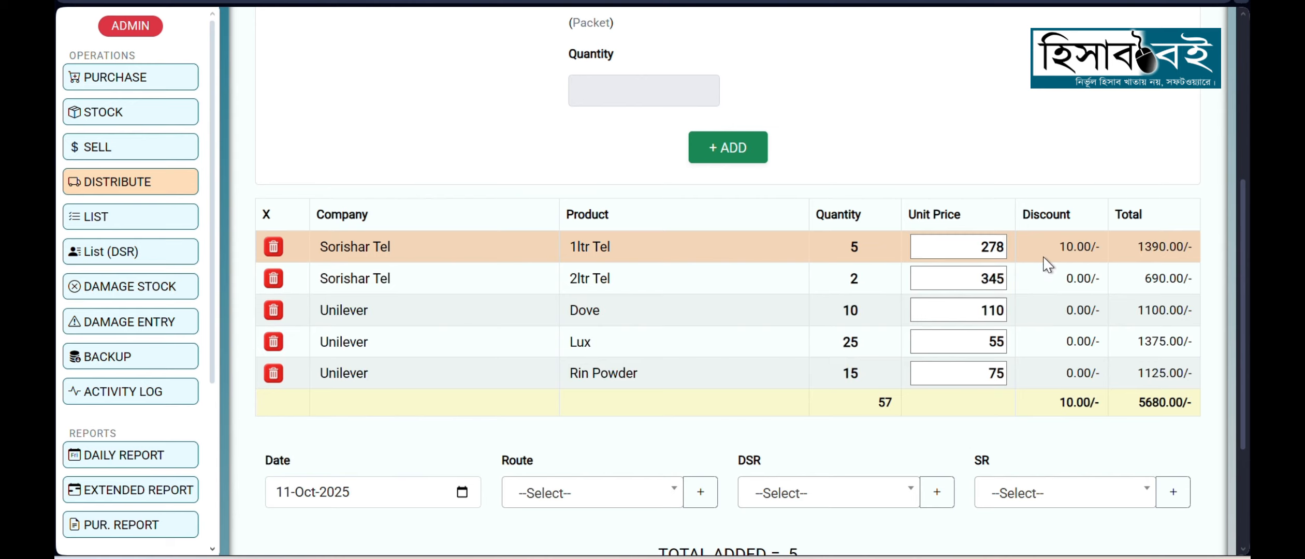
drag(1061, 241, 1072, 248)
Step: Set 2ltr Tel's unit price to 350 in the distribution table and check its discount
click(929, 287)
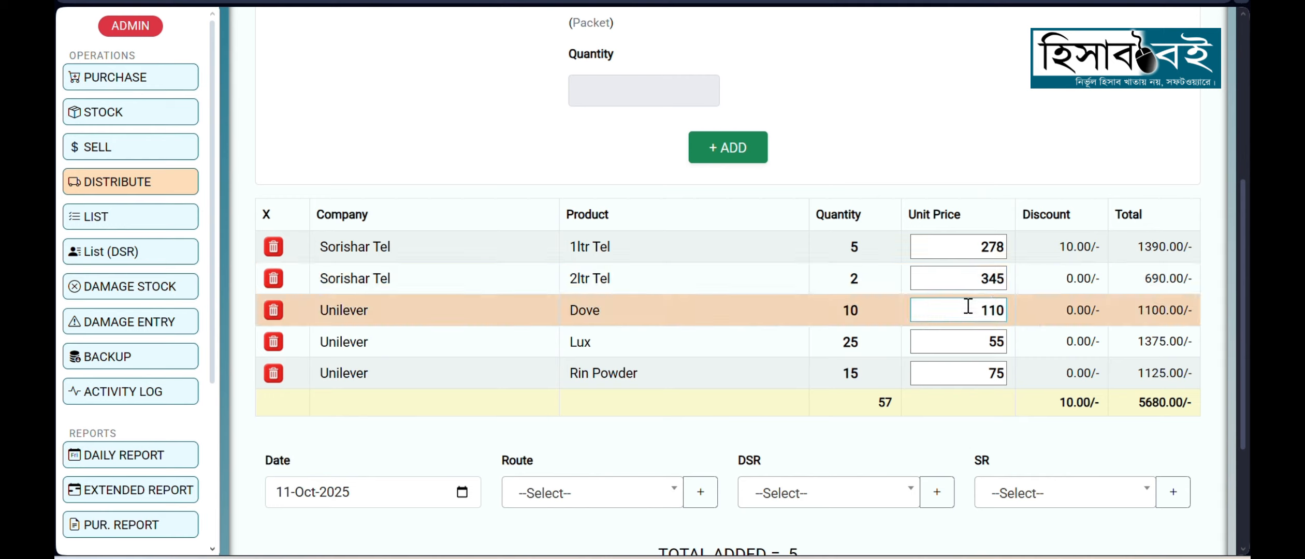
drag(967, 281, 1006, 280)
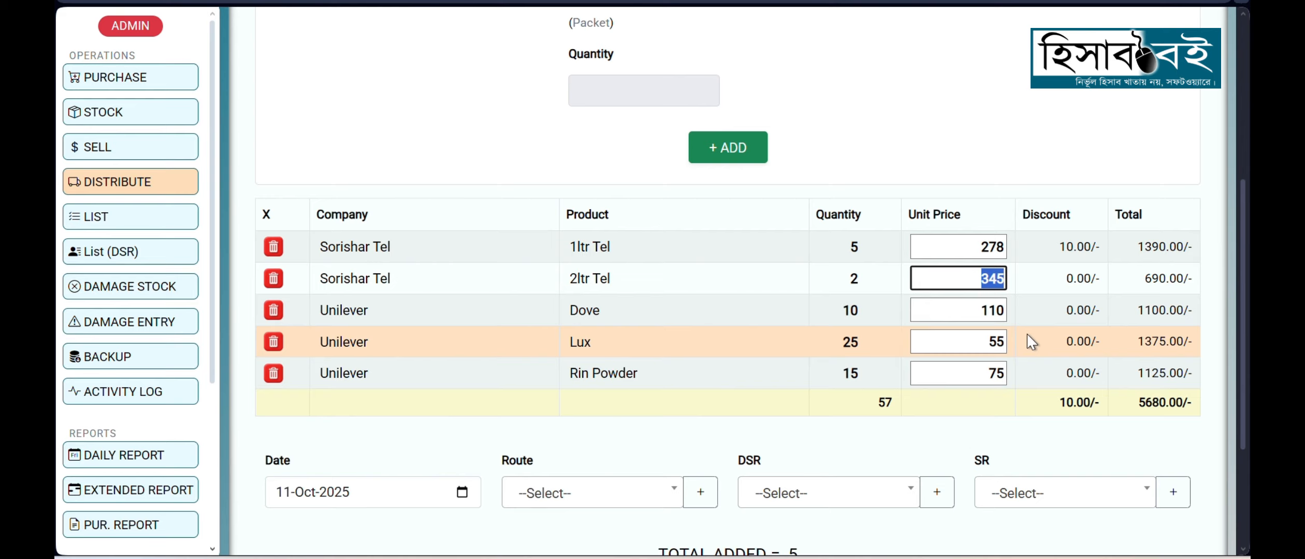
text(350)
click(1037, 282)
drag(1054, 279, 1071, 280)
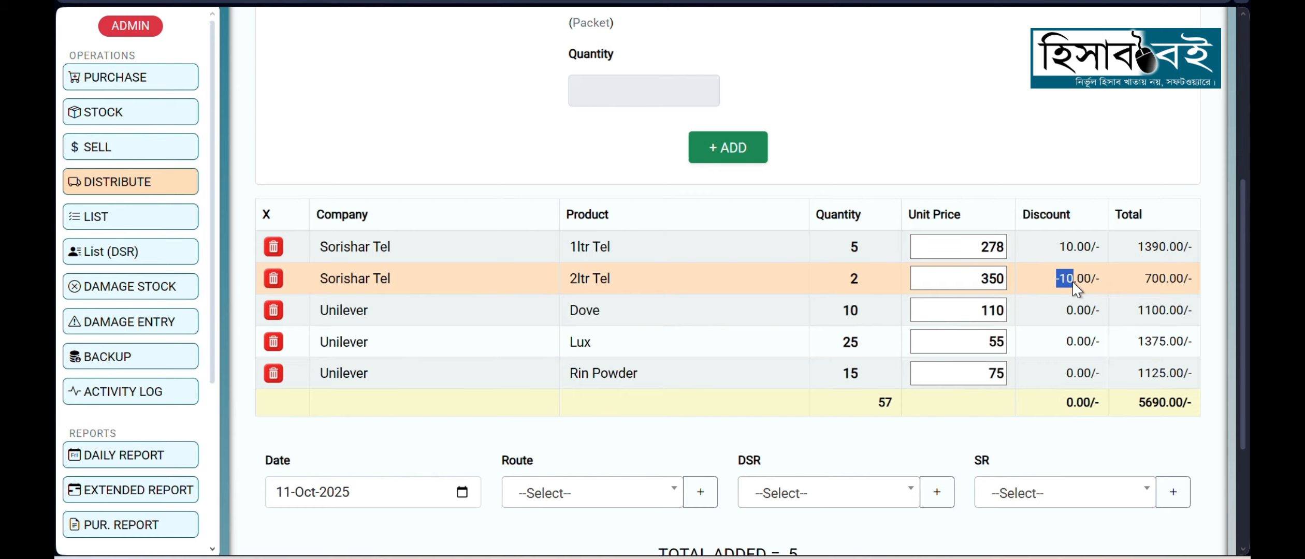
Step: Examine 2ltr Tel's quantity and discount, and the distribution's overall quantity and total amount
click(1002, 283)
drag(842, 284, 871, 283)
click(874, 283)
click(847, 283)
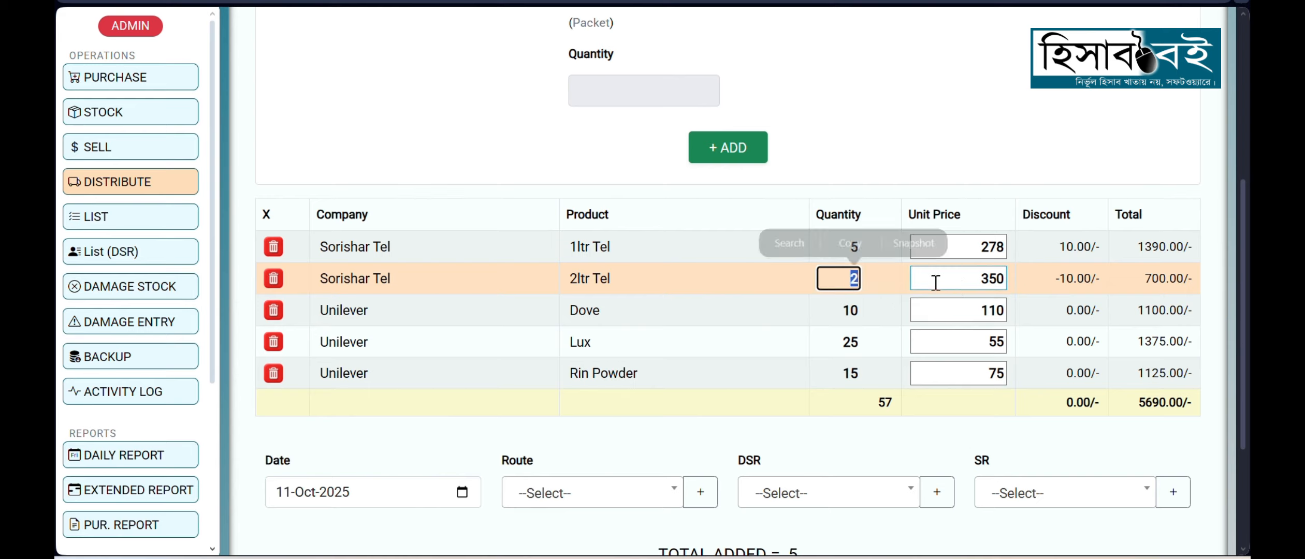
click(1029, 284)
drag(1055, 282, 1073, 281)
click(1031, 290)
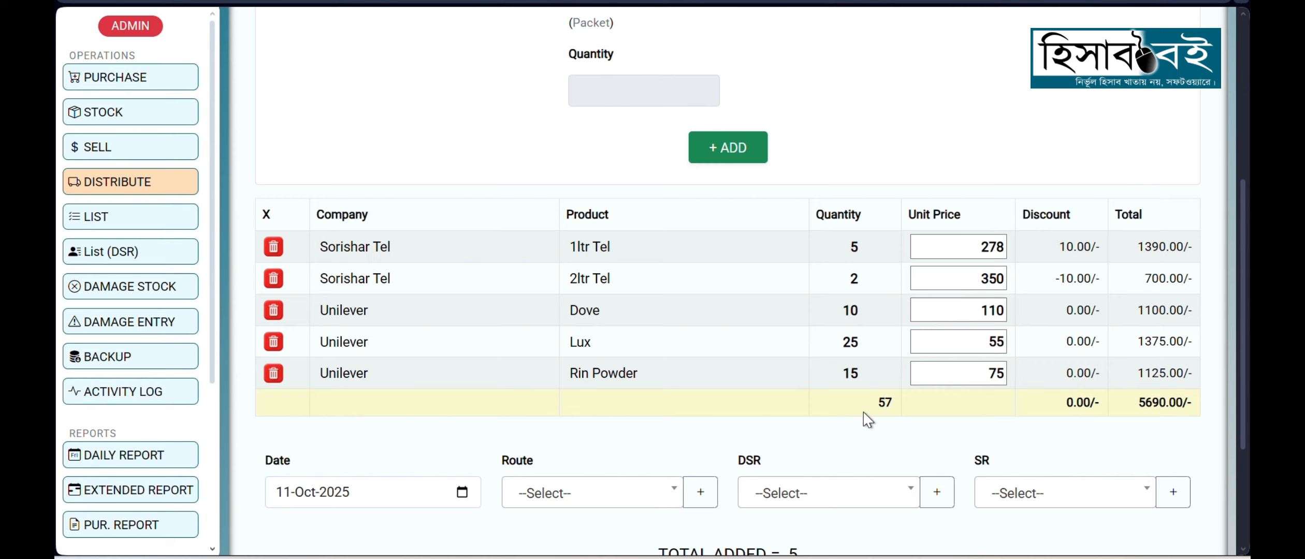
scroll(862, 412, down, 2)
double_click(879, 310)
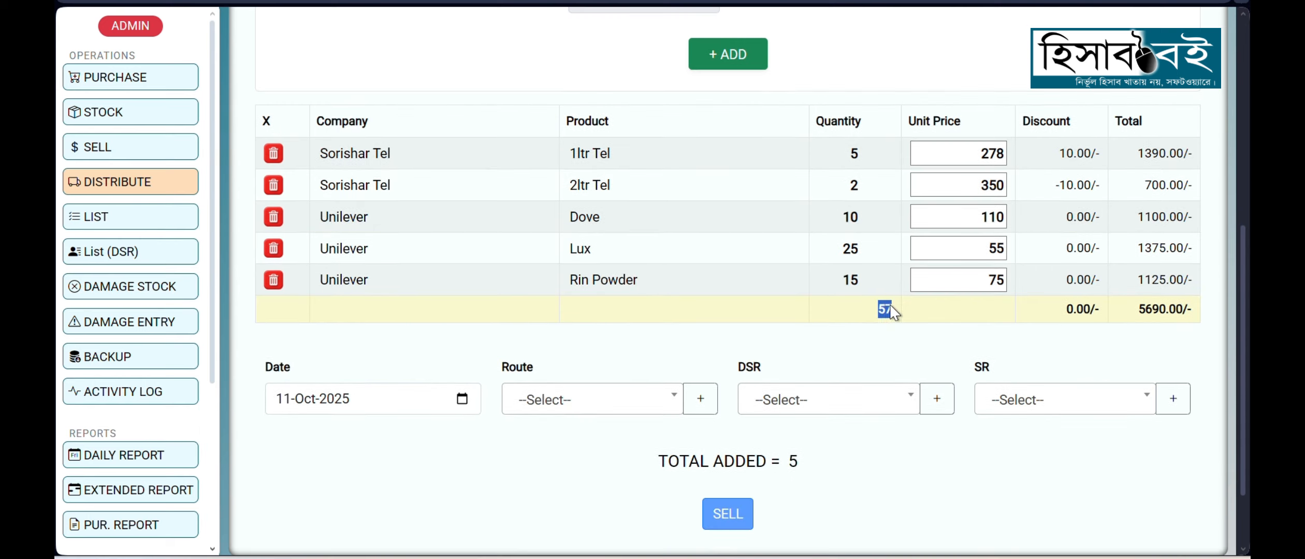
click(859, 346)
drag(1138, 311, 1165, 313)
click(1104, 321)
scroll(462, 312, down, 1)
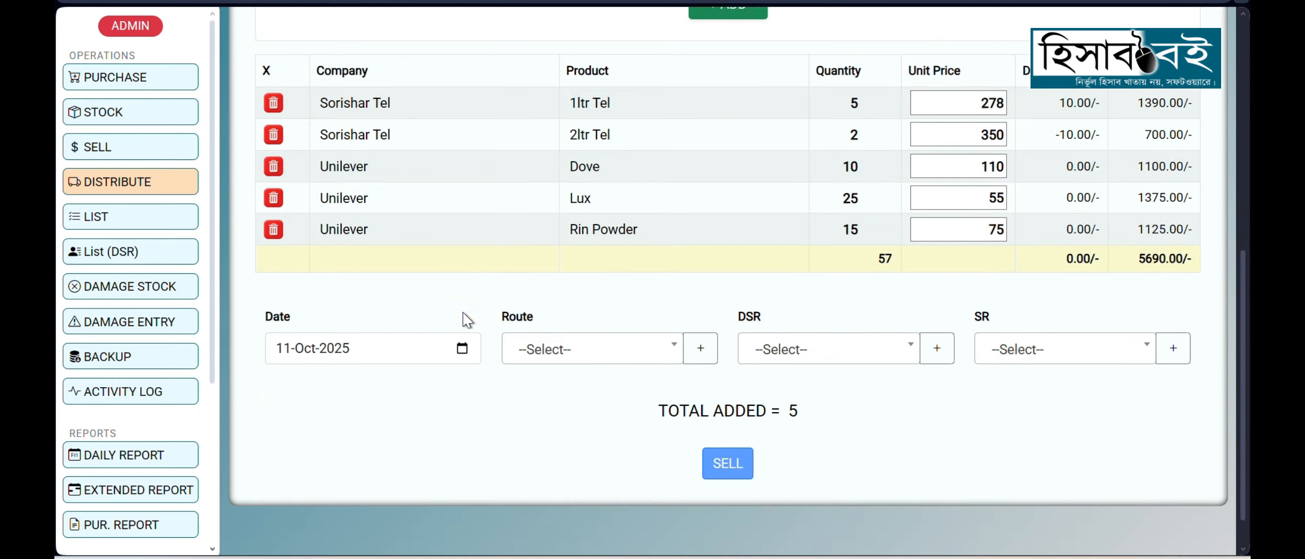
Step: View the date and route options of the distribution without choosing anything
scroll(464, 313, down, 1)
click(461, 306)
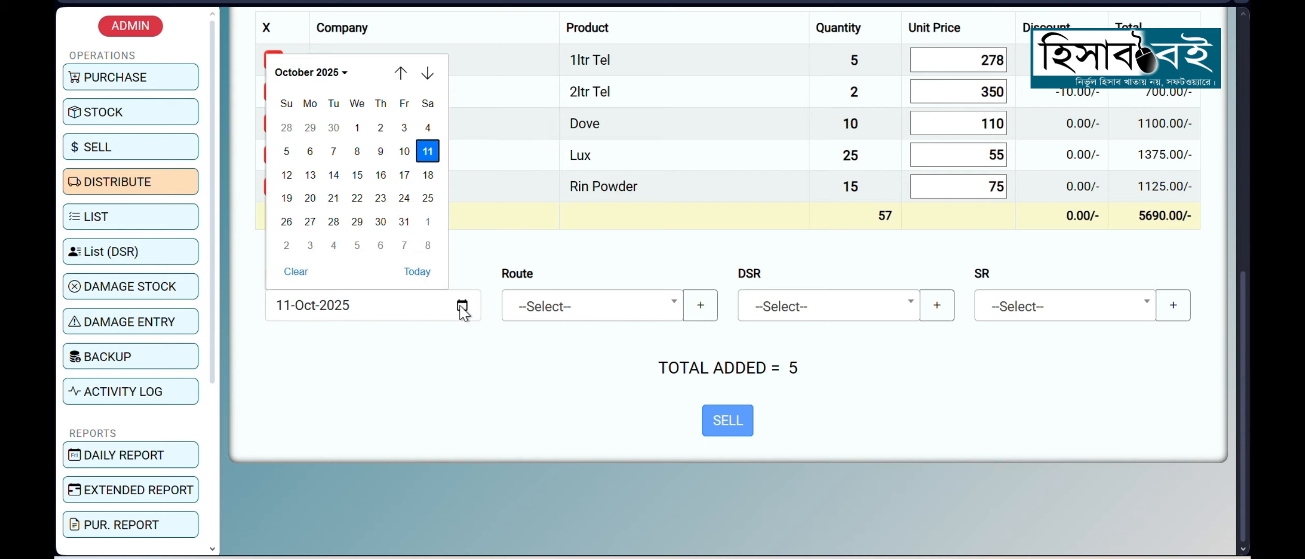
click(398, 368)
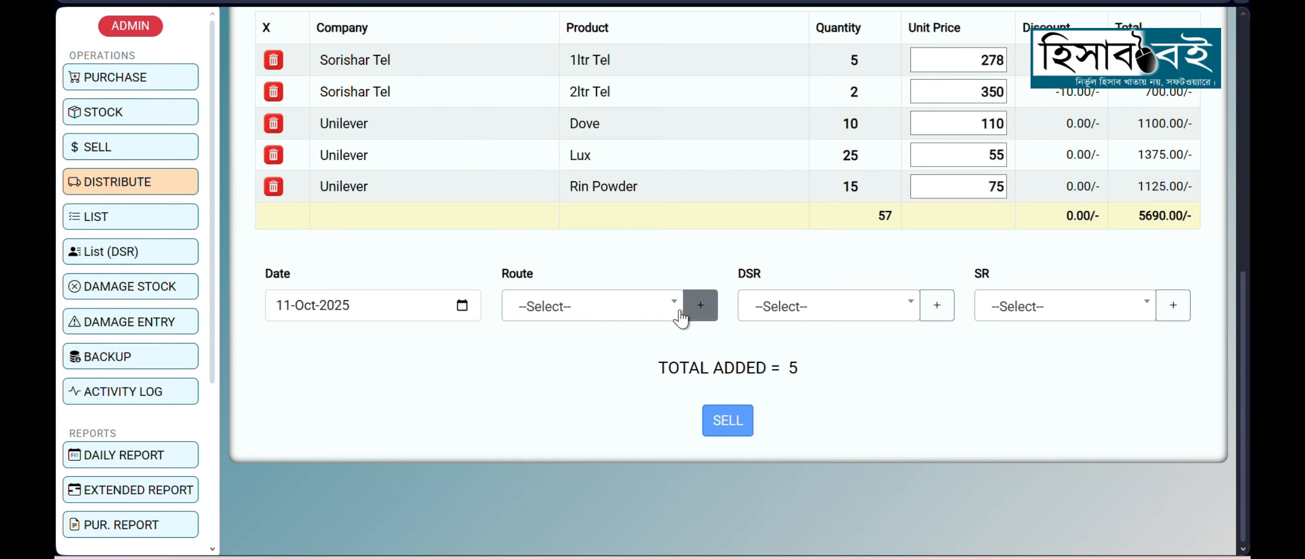
click(657, 311)
click(398, 364)
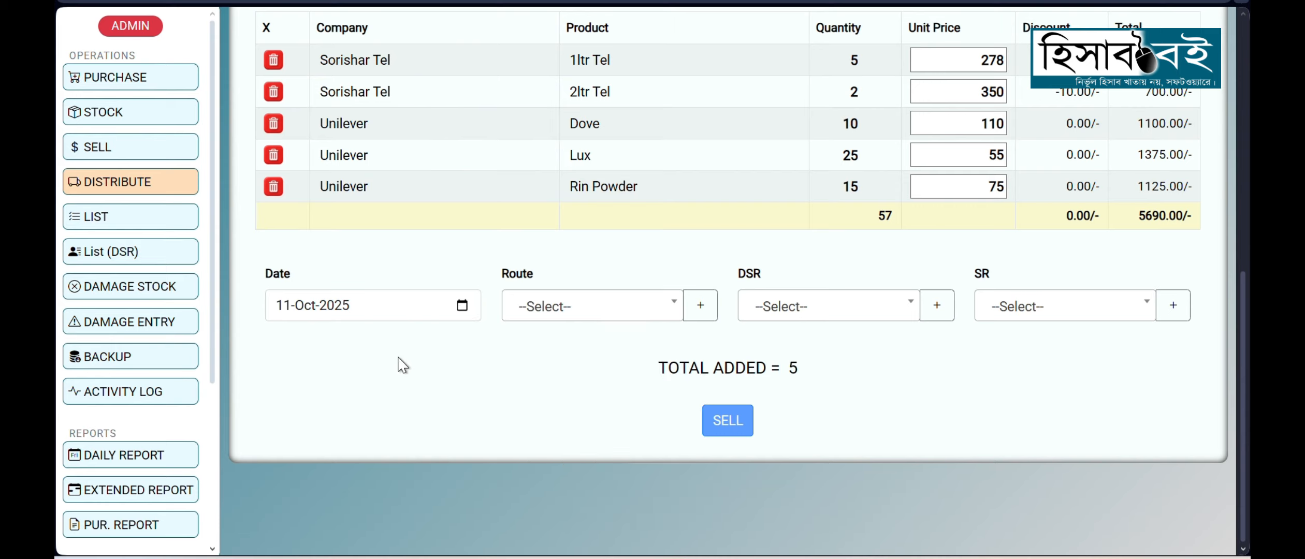
Step: Add a new route named Mirpur-1 and save it without any second route
click(702, 306)
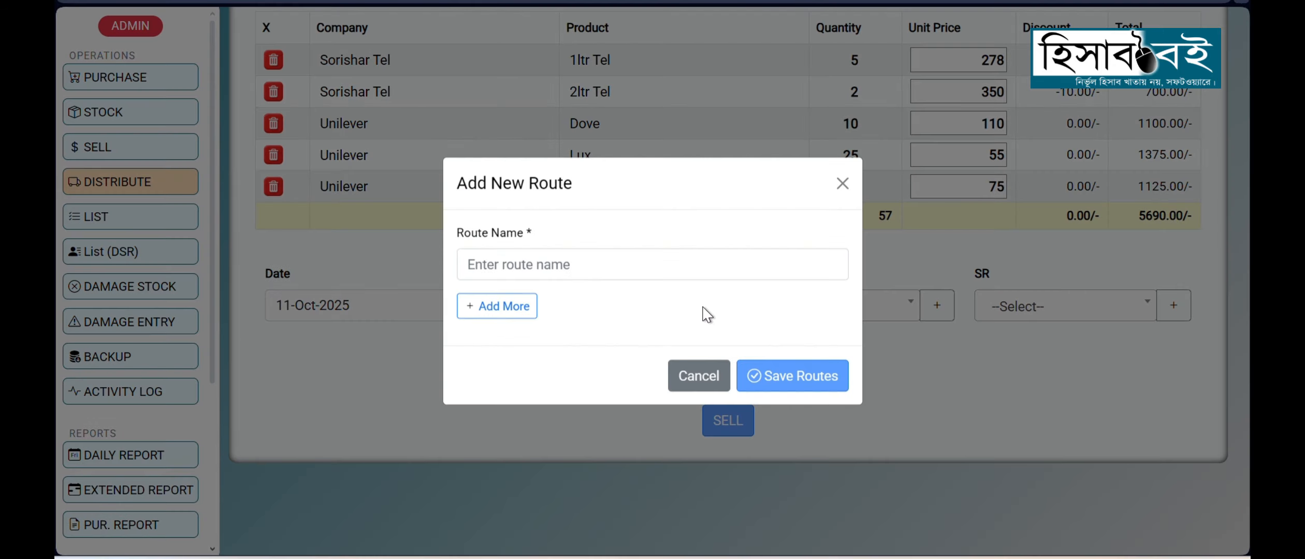
click(575, 265)
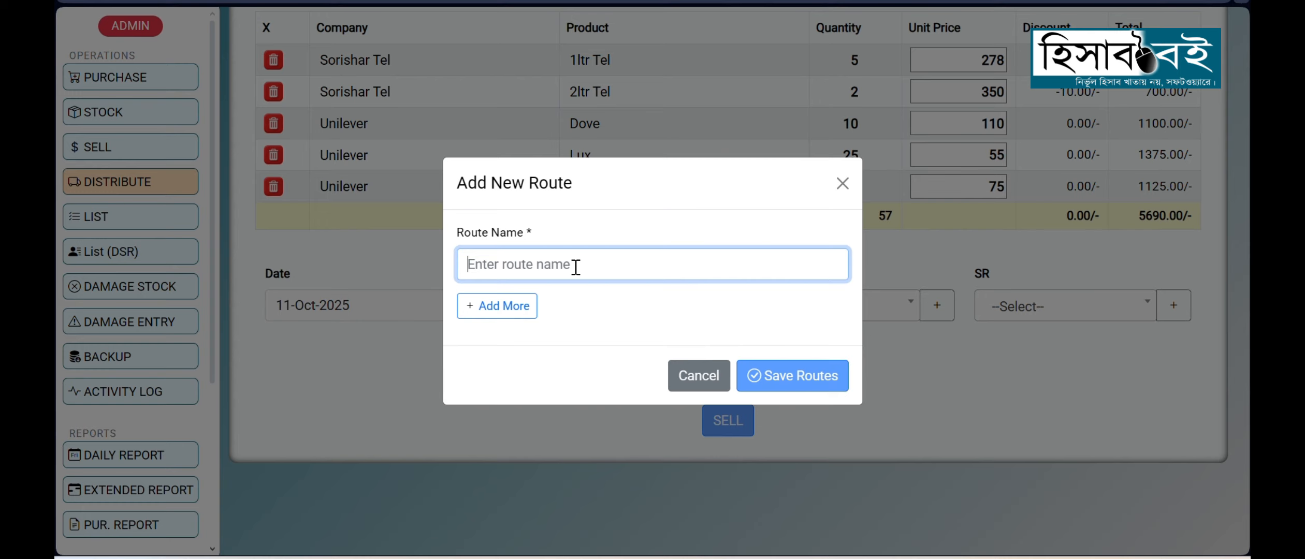
text(S)
key(BackSpace)
text(Mirpur-1)
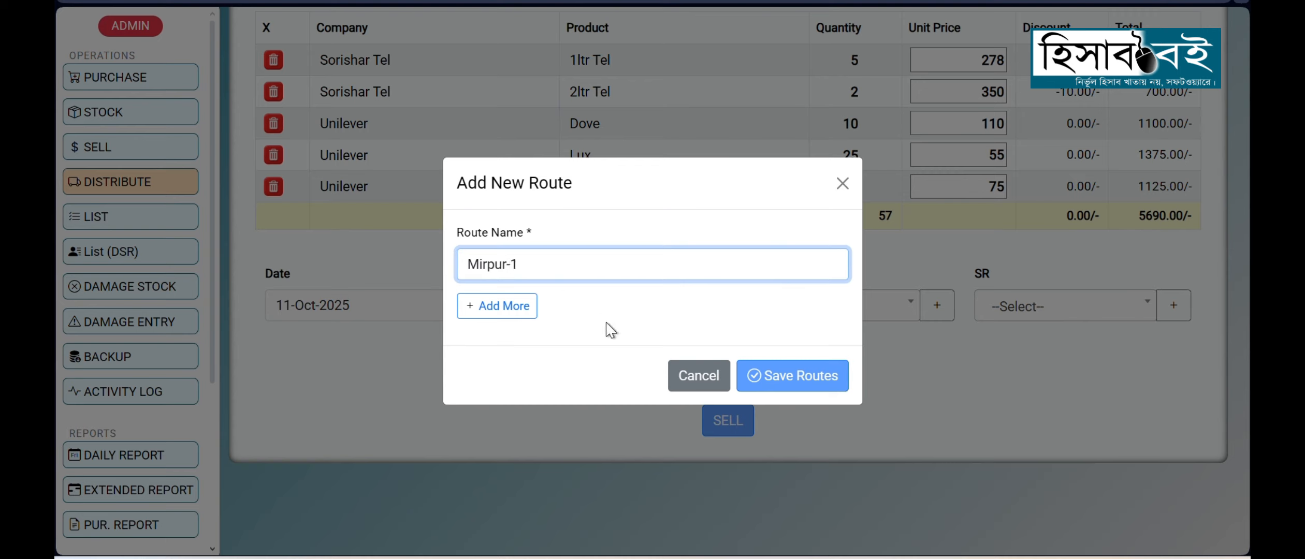
click(497, 315)
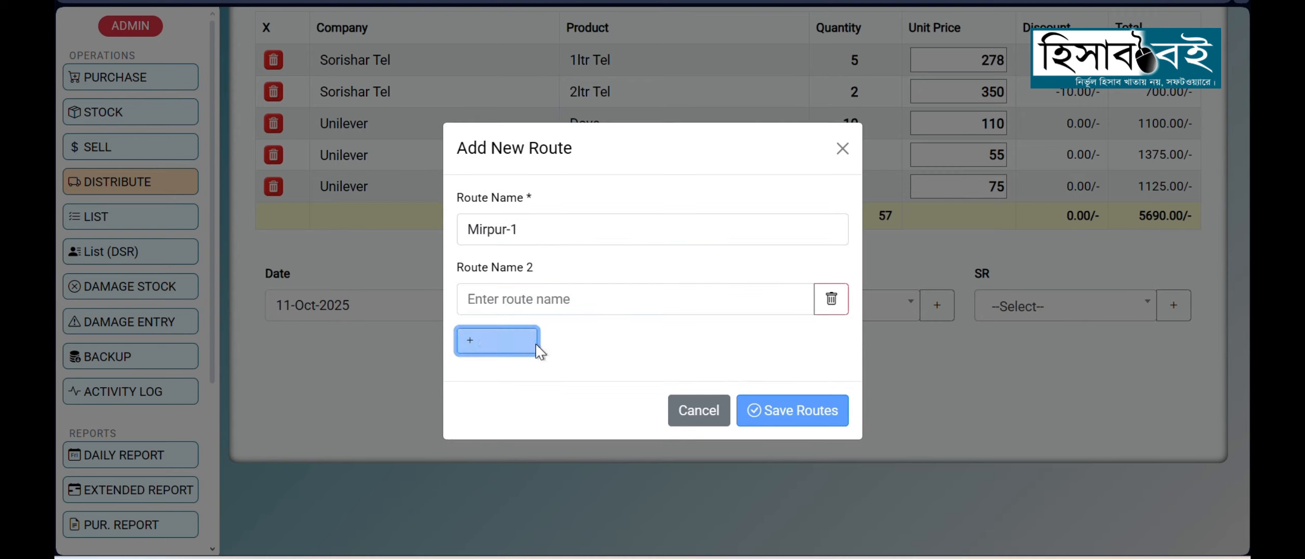
click(830, 299)
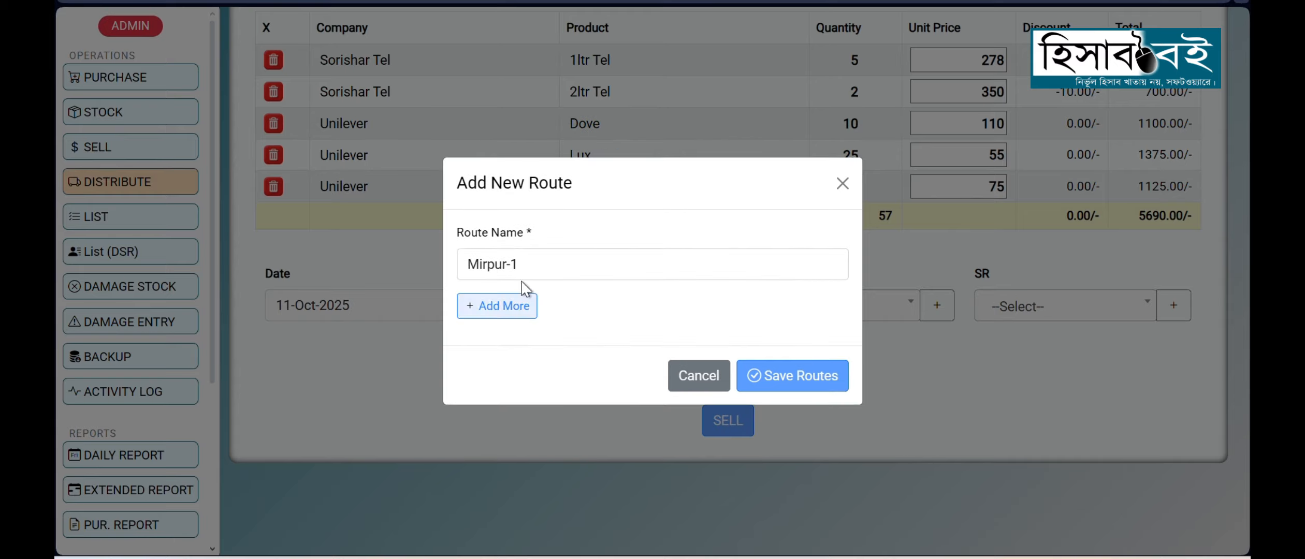
click(784, 382)
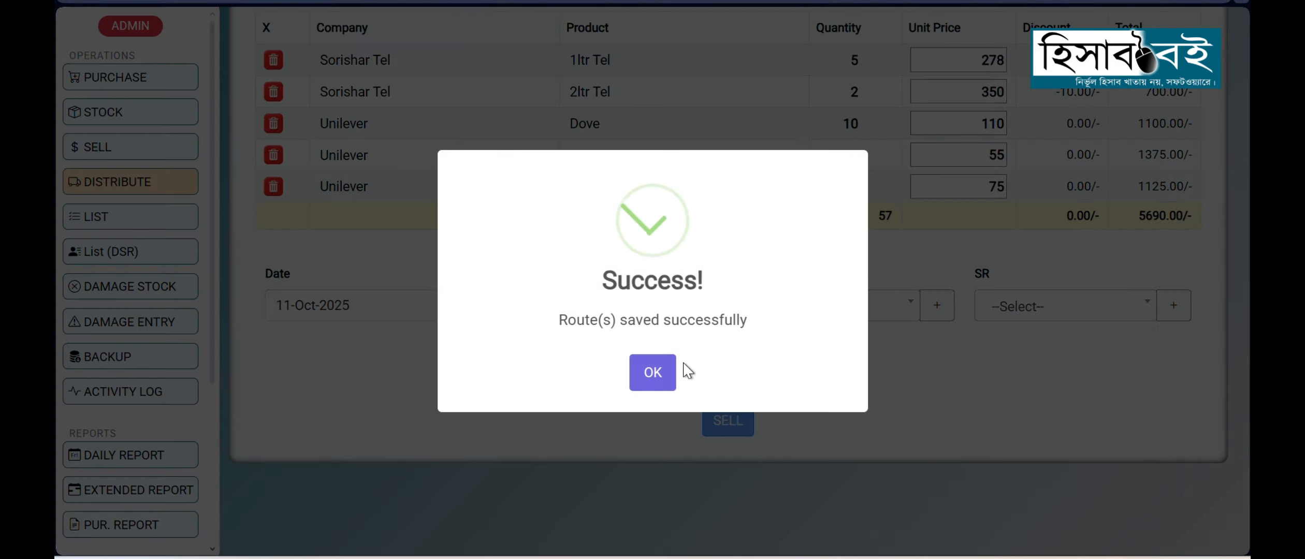
click(653, 359)
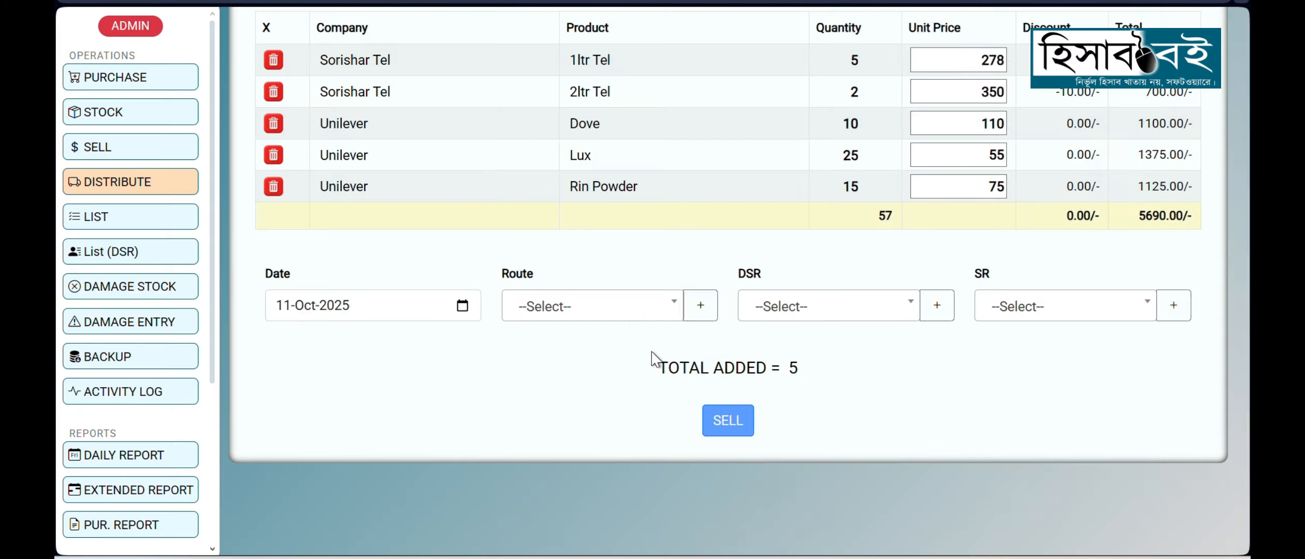
Step: Assign route Mirpur-1, a DSR and an SR to the distribution
click(625, 313)
text(mir)
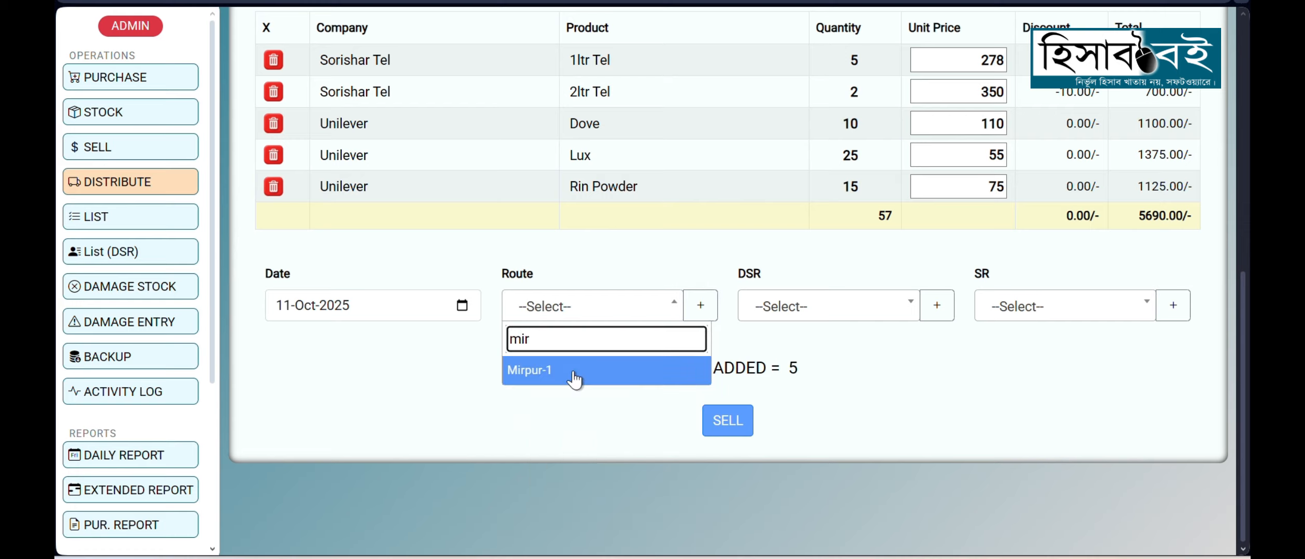
click(574, 377)
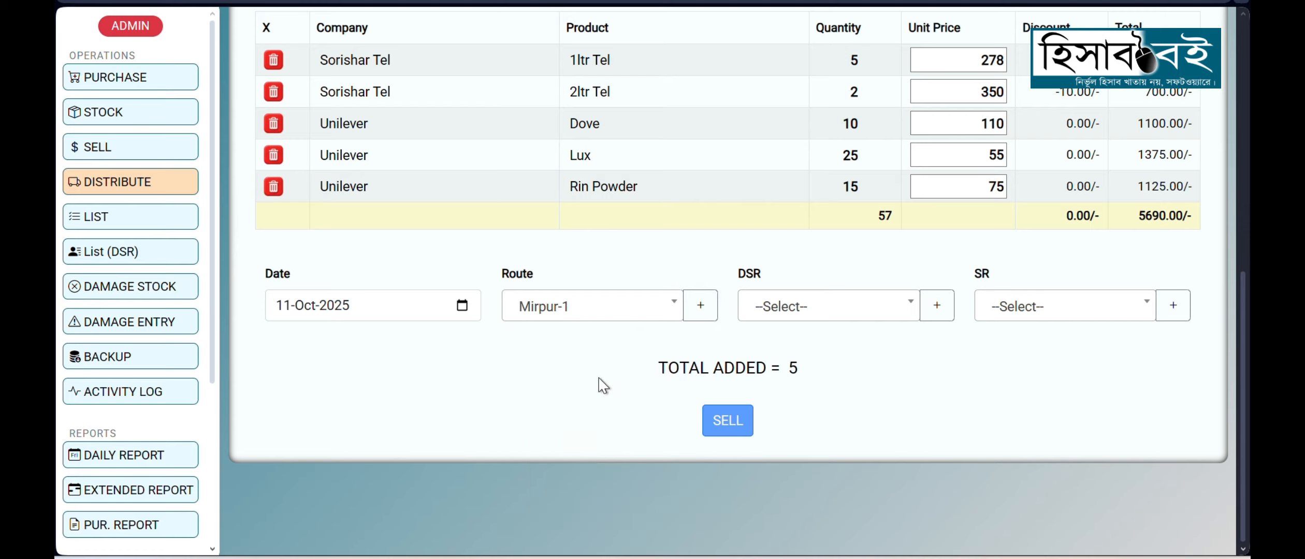
click(865, 311)
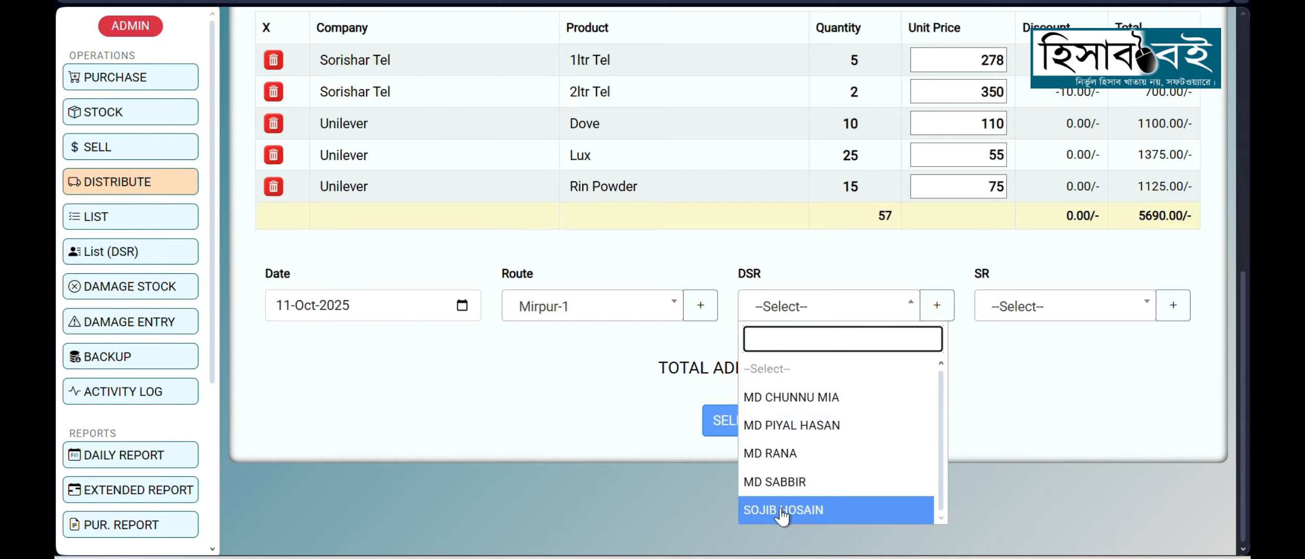
click(792, 454)
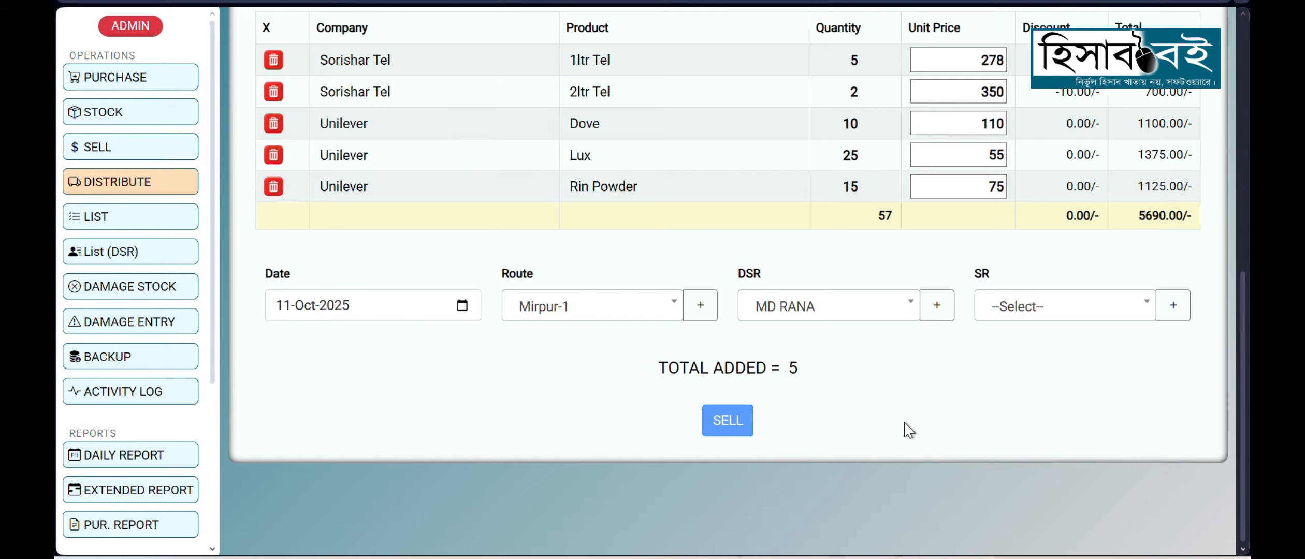
click(1093, 316)
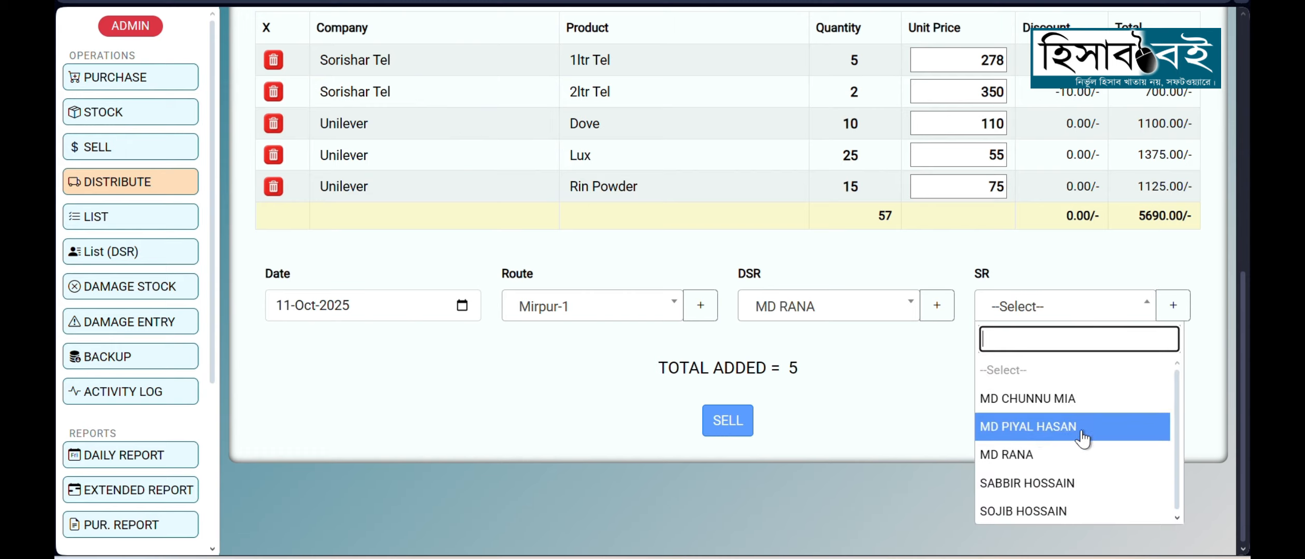
click(1042, 436)
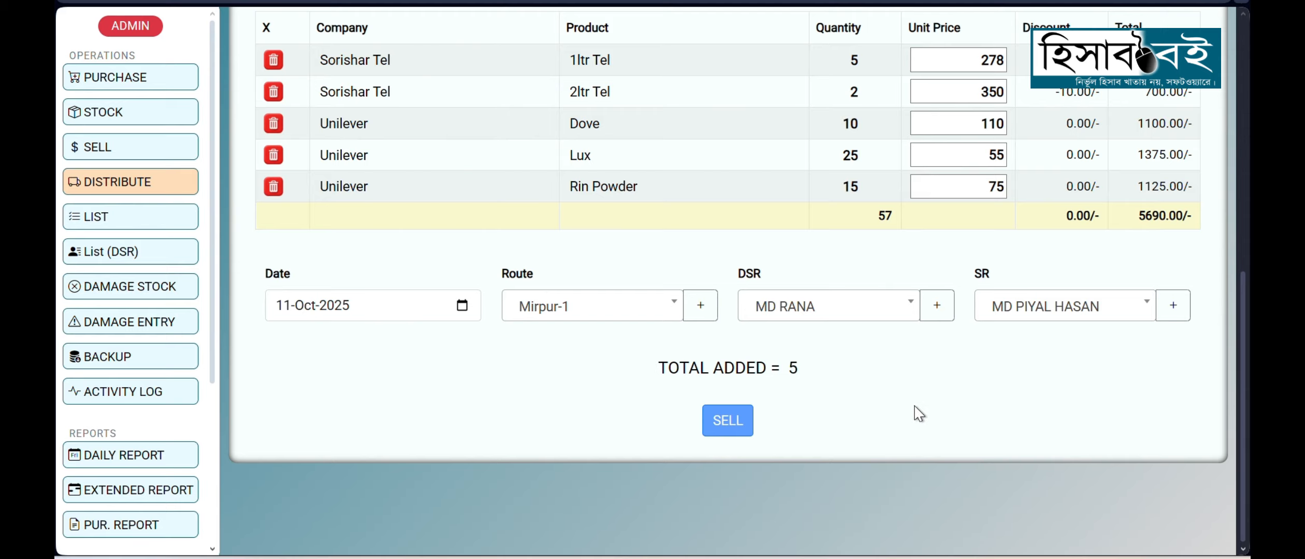
Step: Submit the distribution as a sale and check the page for its completion message
click(729, 429)
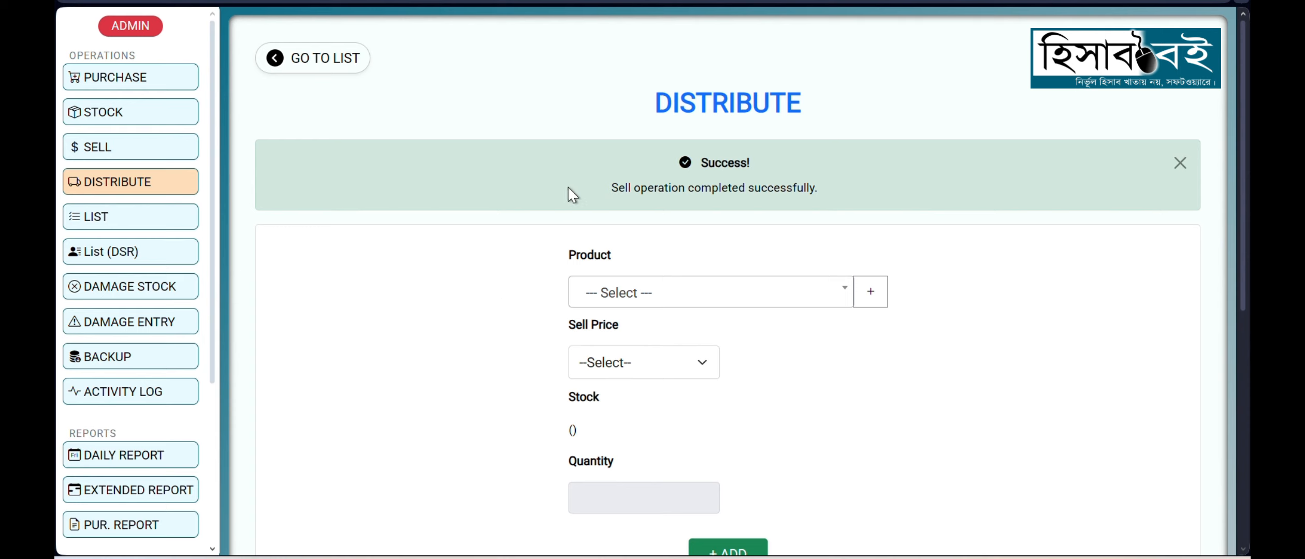
drag(568, 188, 862, 193)
click(553, 209)
scroll(518, 263, down, 2)
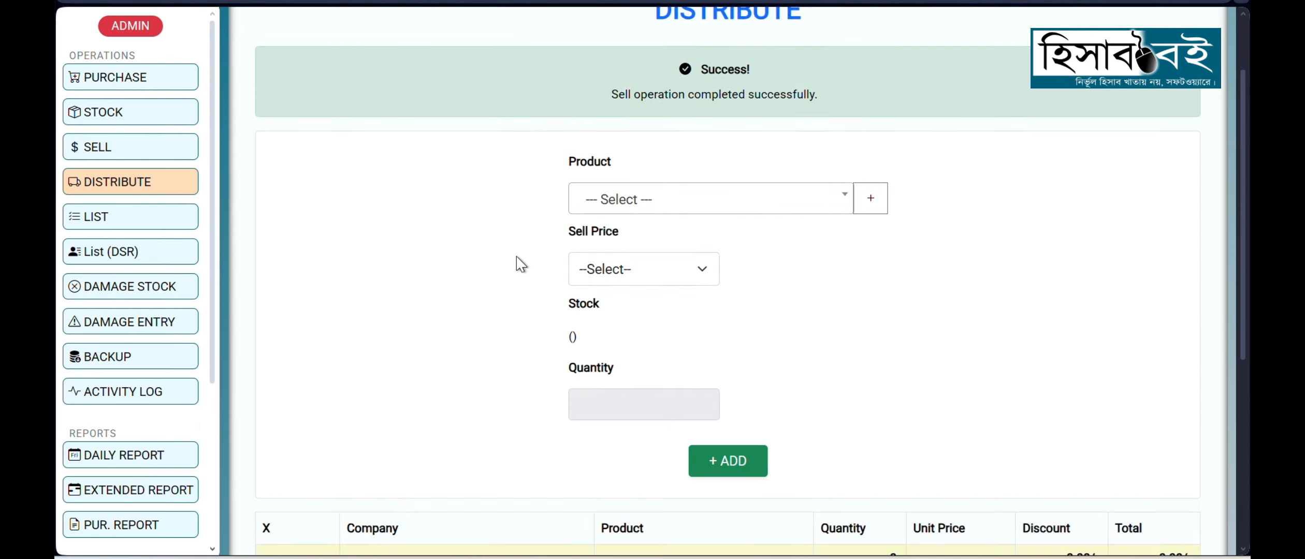
scroll(518, 266, down, 4)
scroll(518, 265, up, 3)
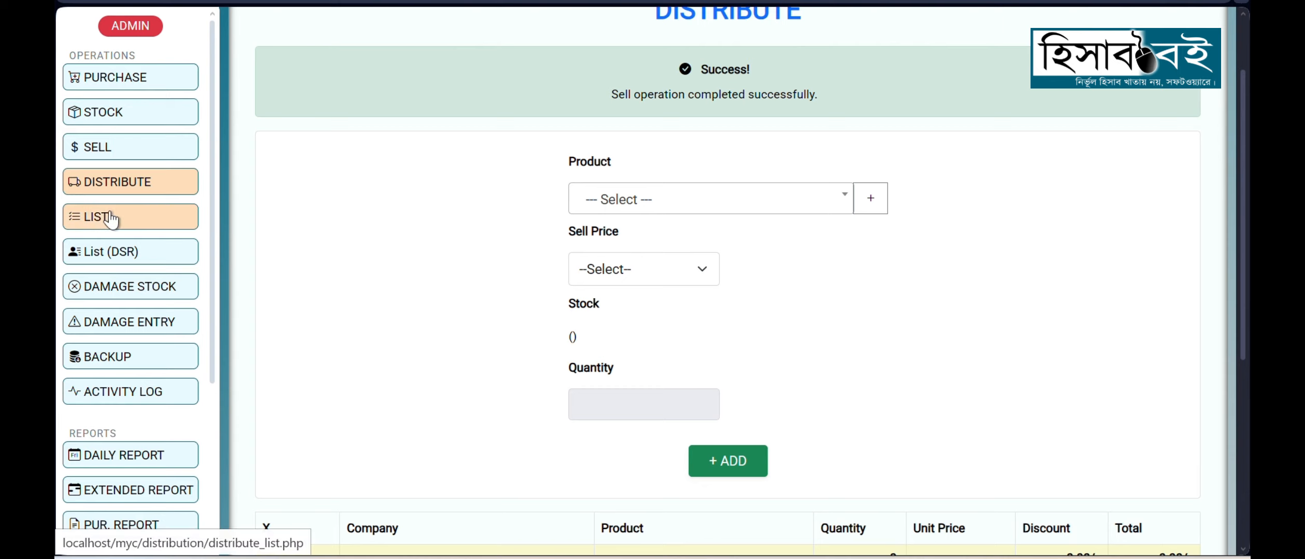
Step: Open the Mirpur-1 distribution's sell details from the distribute list and review its date, DSR, SR and route
click(97, 224)
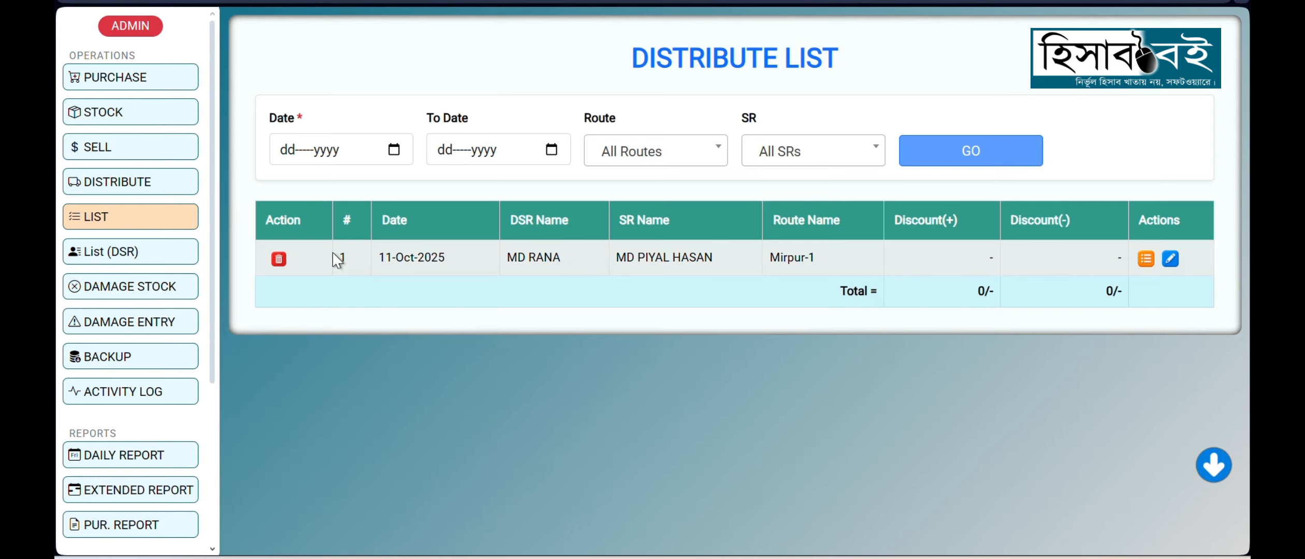
drag(505, 259, 838, 264)
click(841, 266)
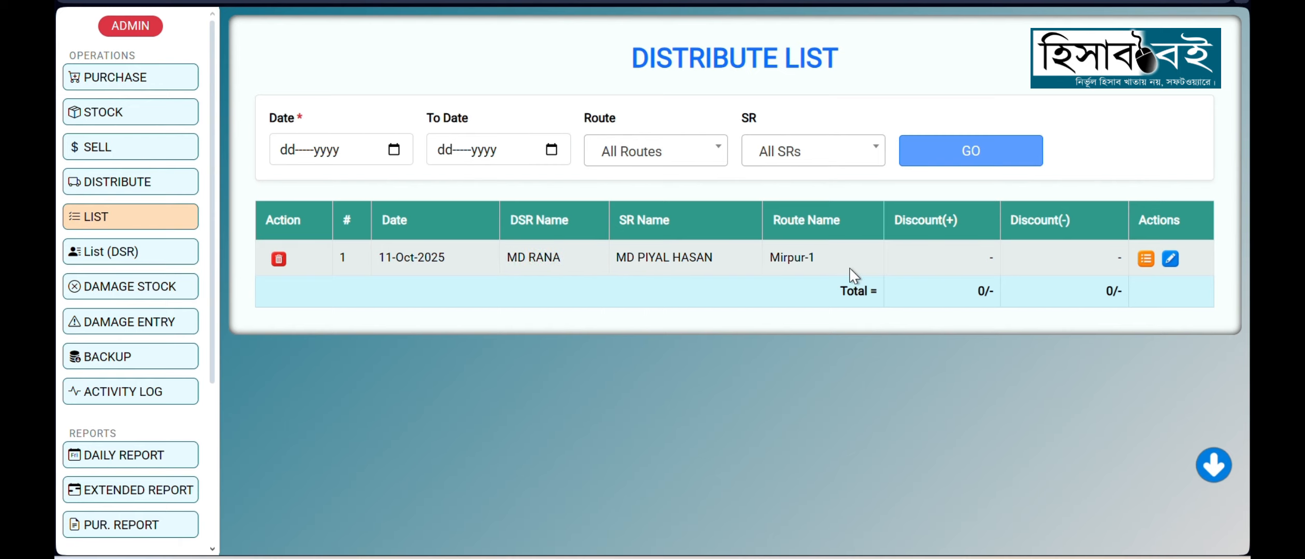
click(1146, 259)
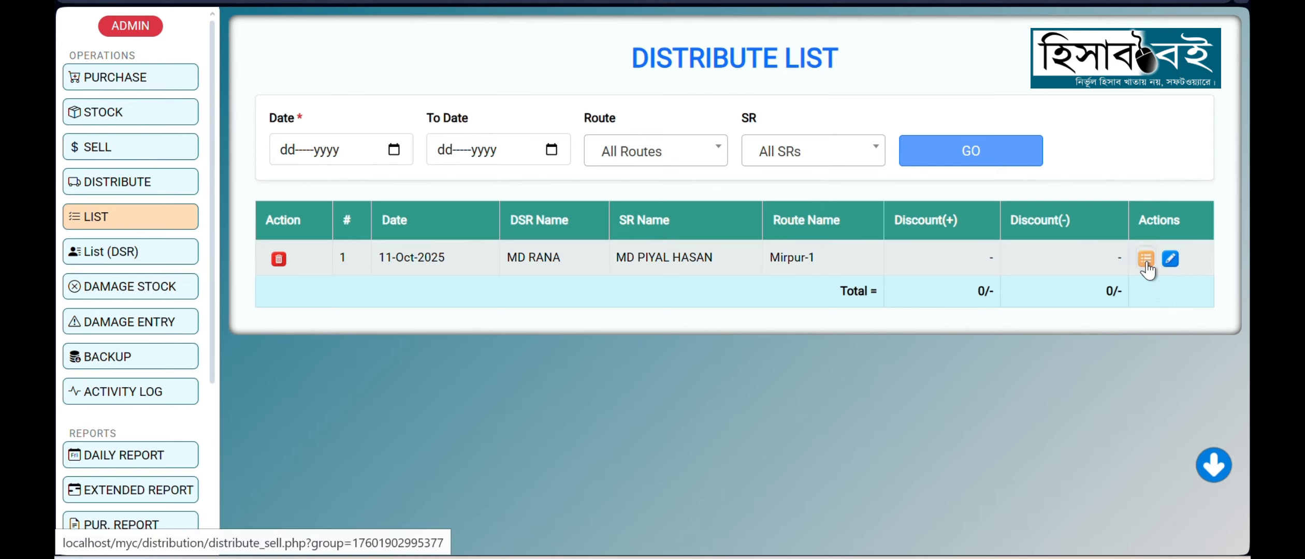
scroll(365, 264, down, 2)
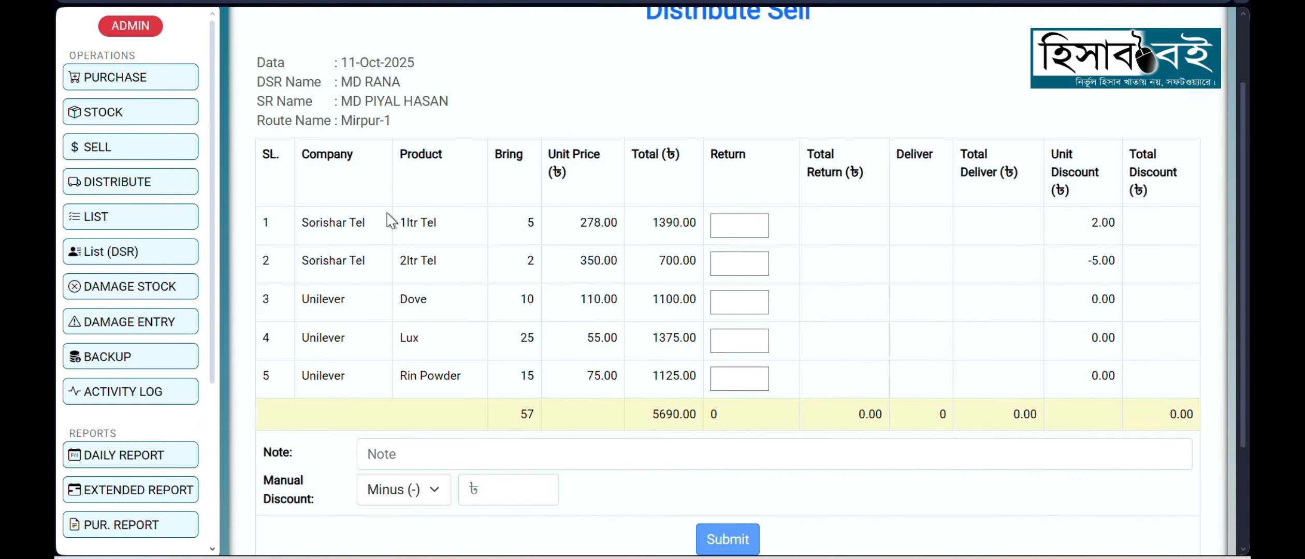
scroll(387, 212, up, 2)
drag(344, 156, 401, 176)
drag(356, 214, 392, 214)
click(486, 210)
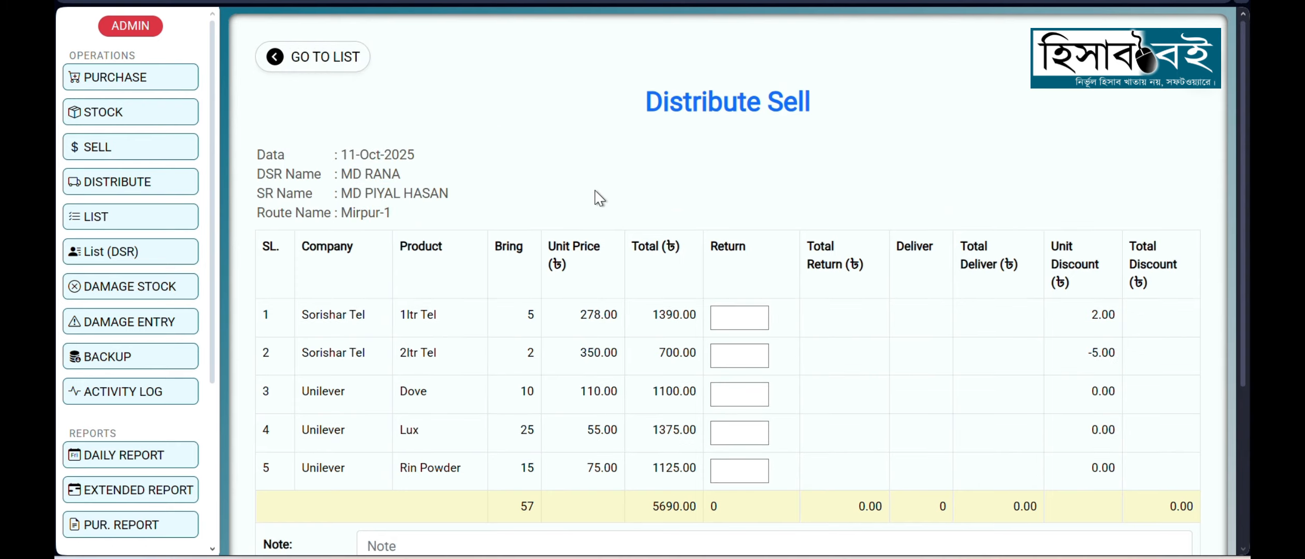
Step: Review 1ltr Tel's brought quantity and unit price, and set its return quantity to 2
scroll(595, 194, down, 2)
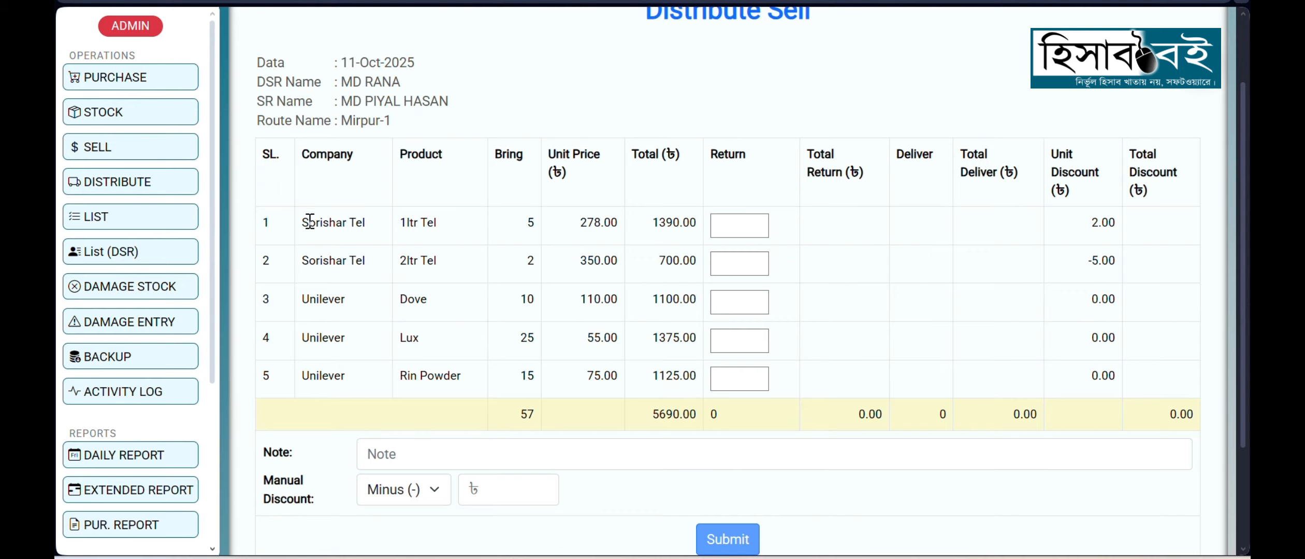
drag(301, 222, 452, 227)
click(456, 228)
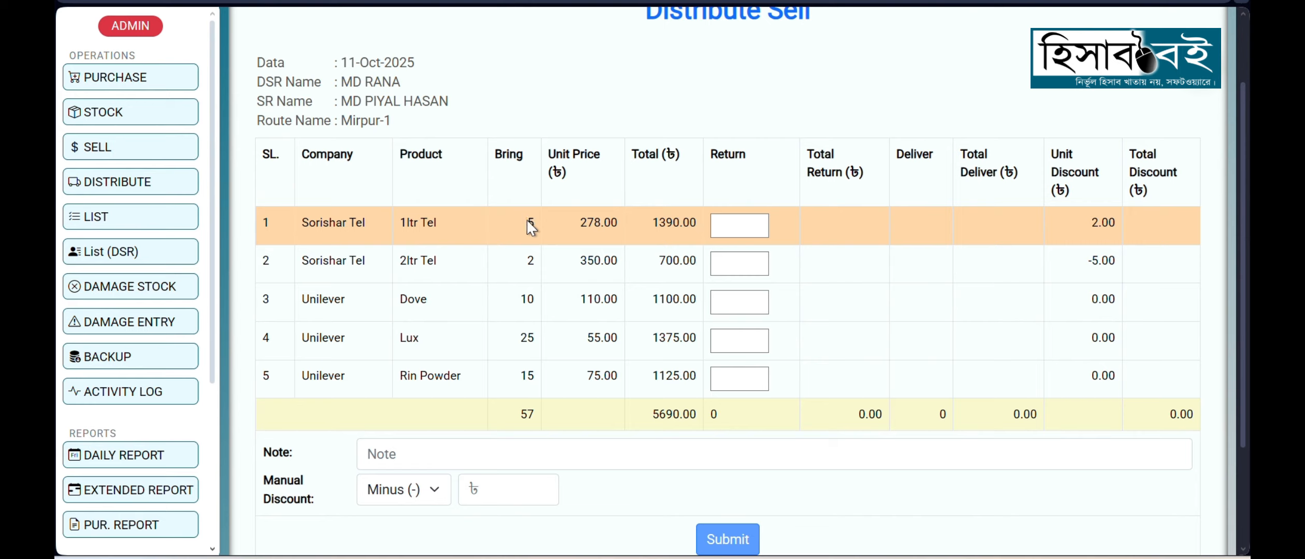
click(564, 229)
click(739, 229)
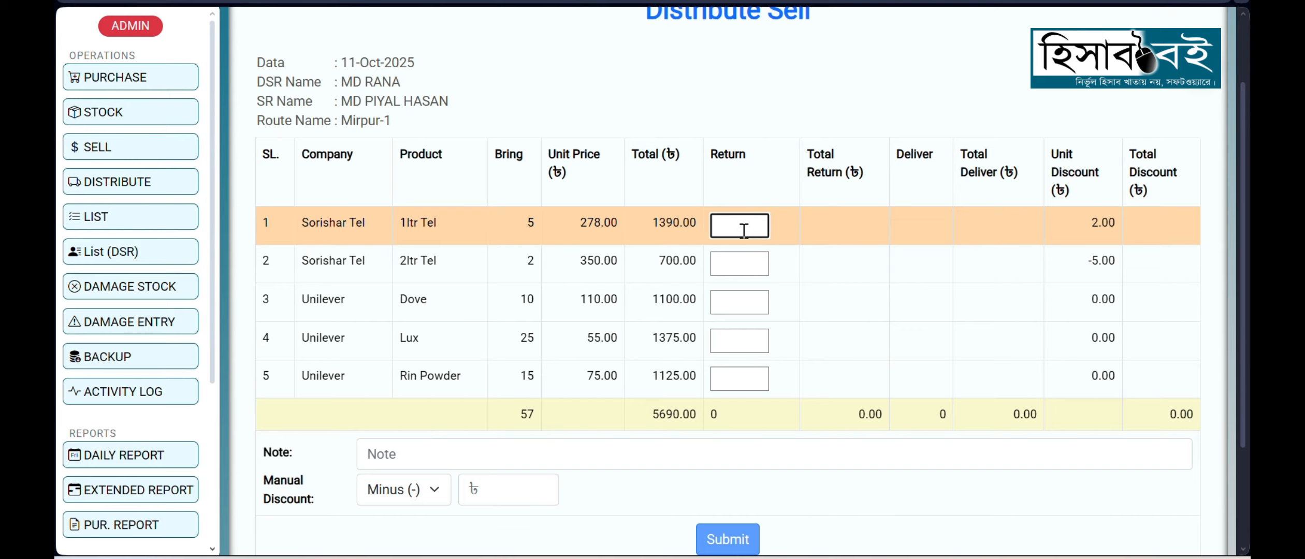
text(2)
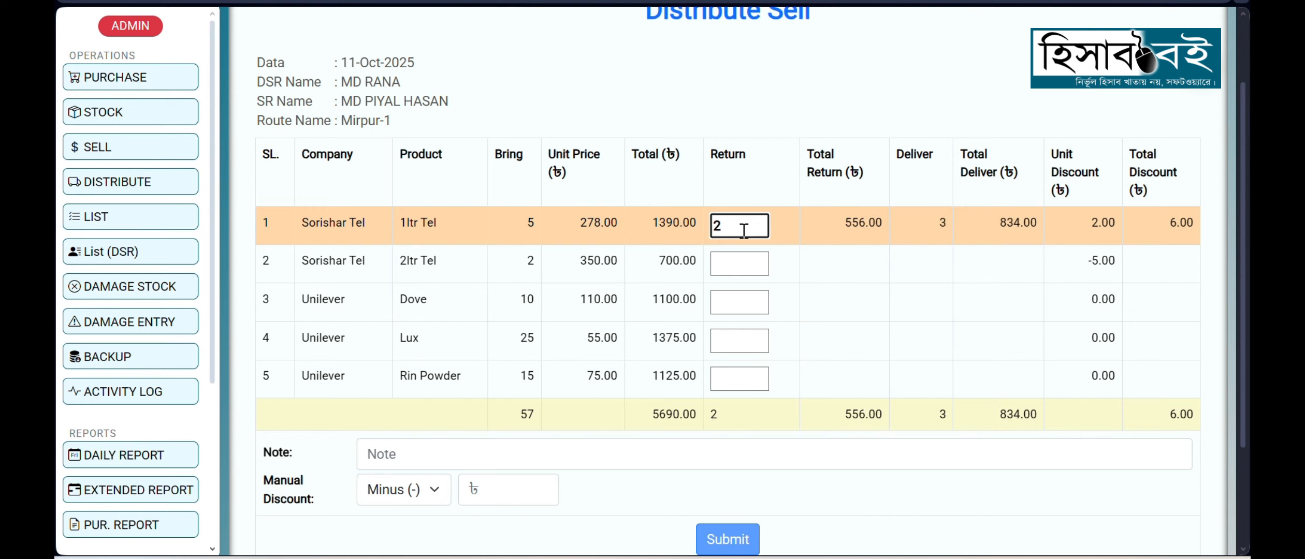
Step: Examine 1ltr Tel's total return, delivered quantity, delivery amount and unit and total discount
click(844, 228)
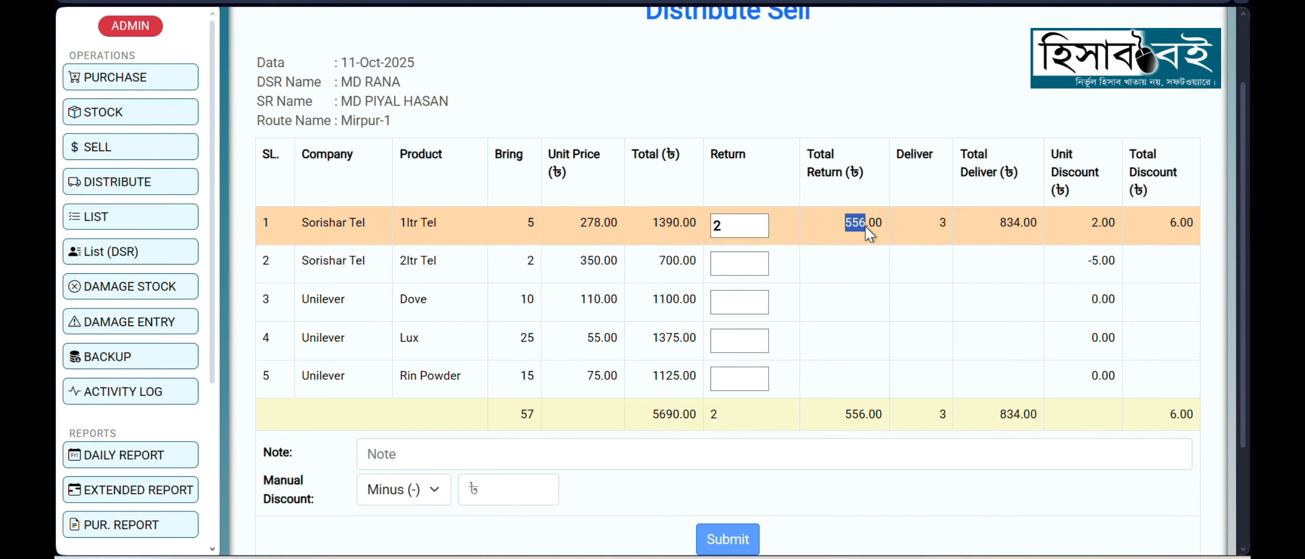
click(865, 227)
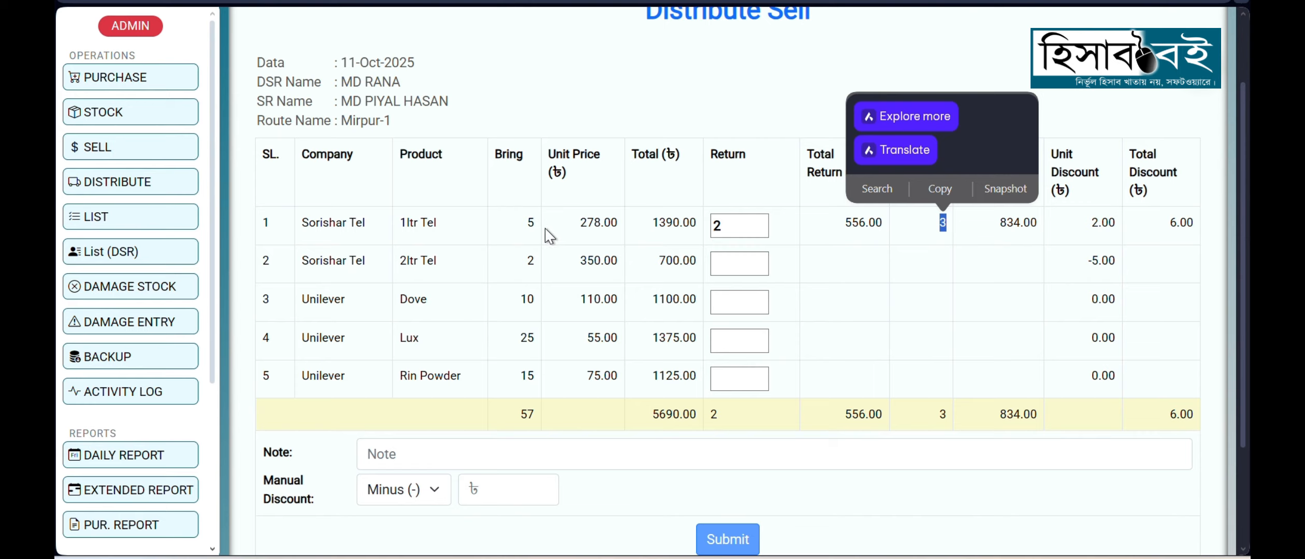
click(942, 228)
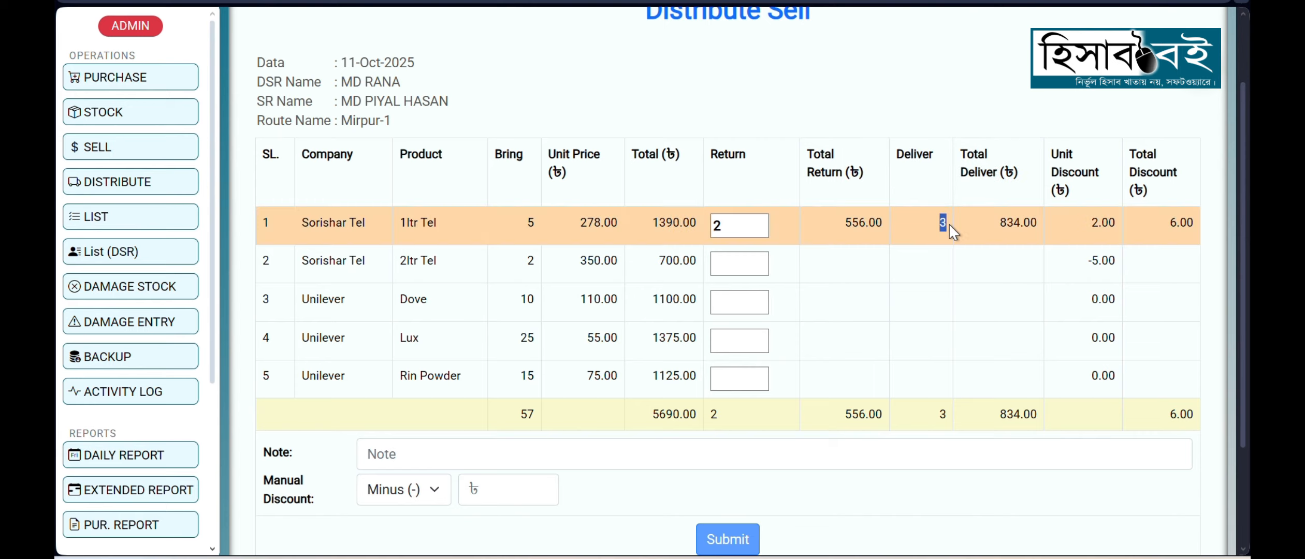
click(931, 230)
click(1082, 234)
drag(1091, 228, 1195, 229)
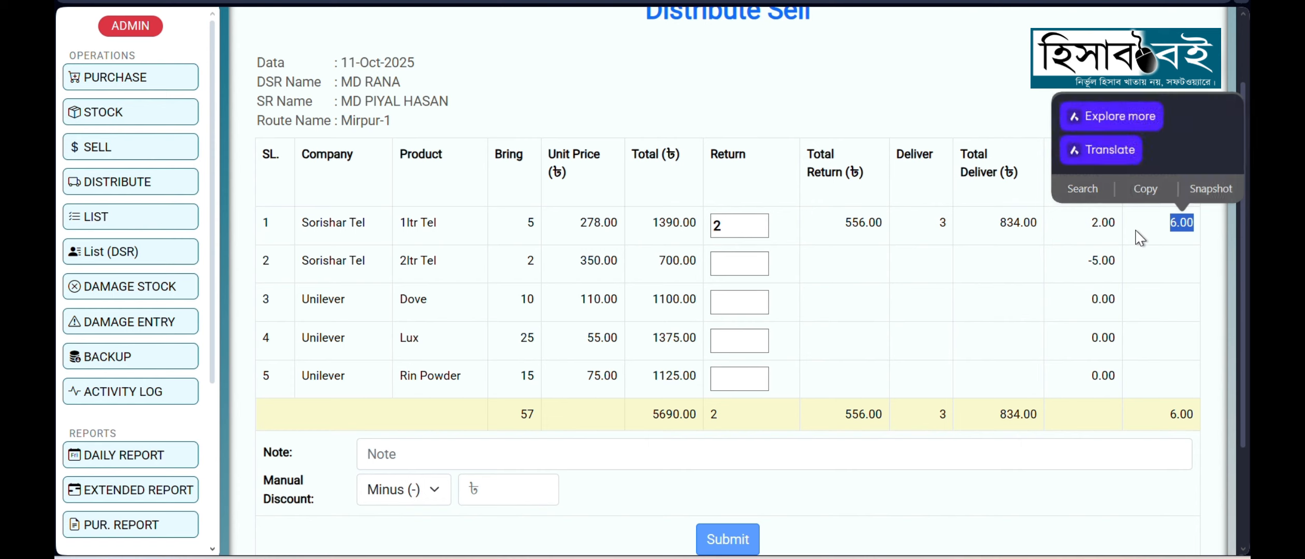
click(1117, 239)
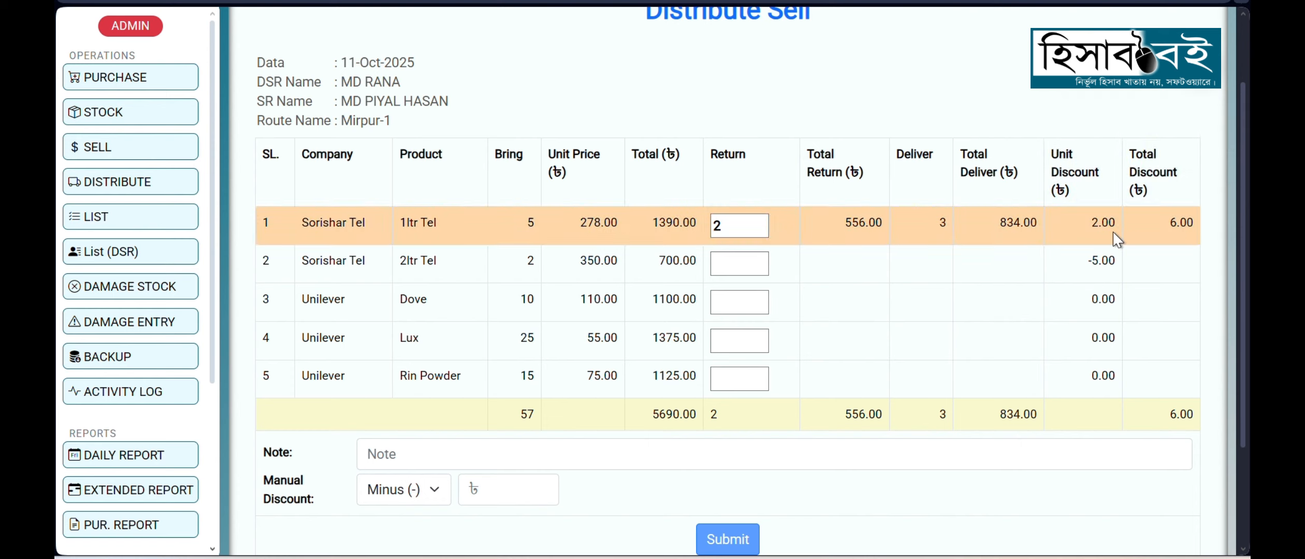
Step: Set 2ltr Tel's return quantity to 0 and check its total return, delivered quantity and discount
click(505, 269)
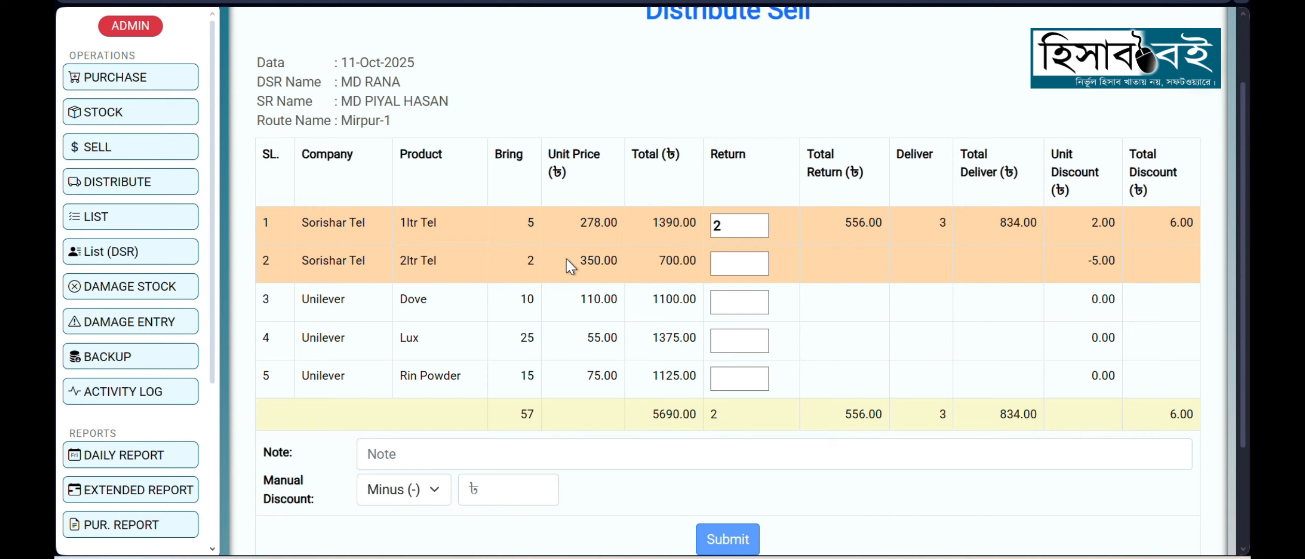
click(737, 262)
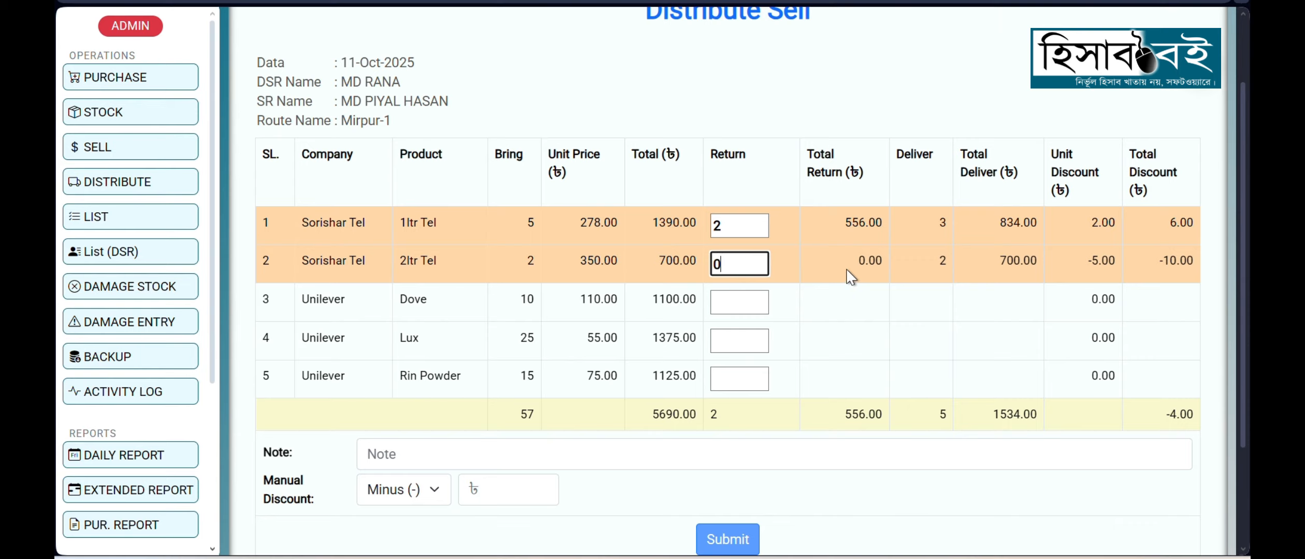
double_click(870, 260)
double_click(942, 261)
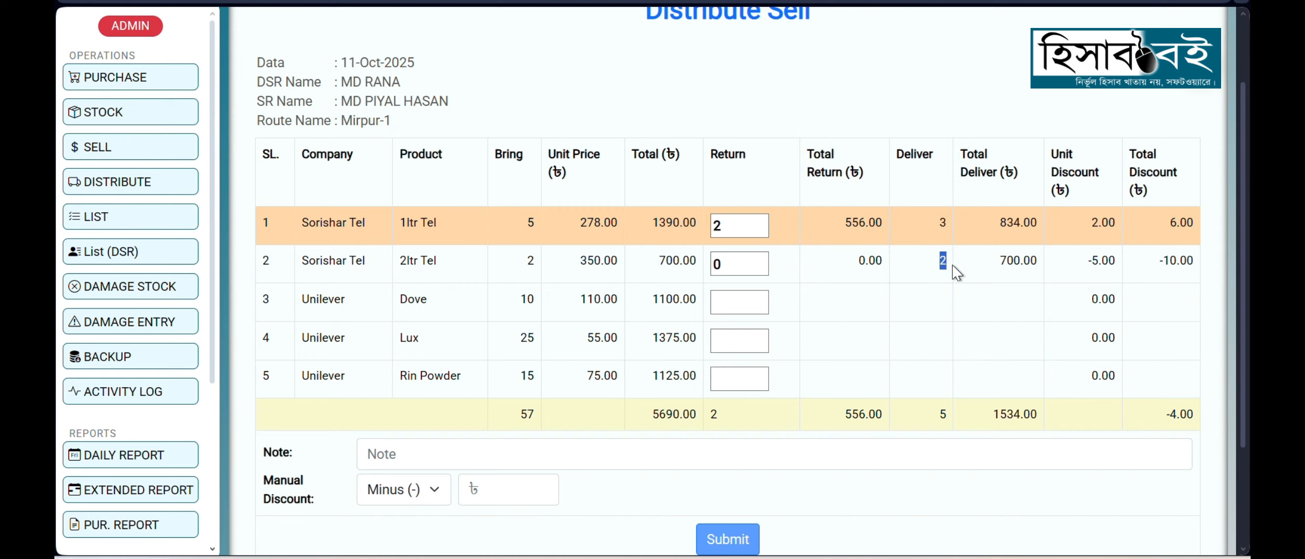
click(1013, 272)
click(1070, 276)
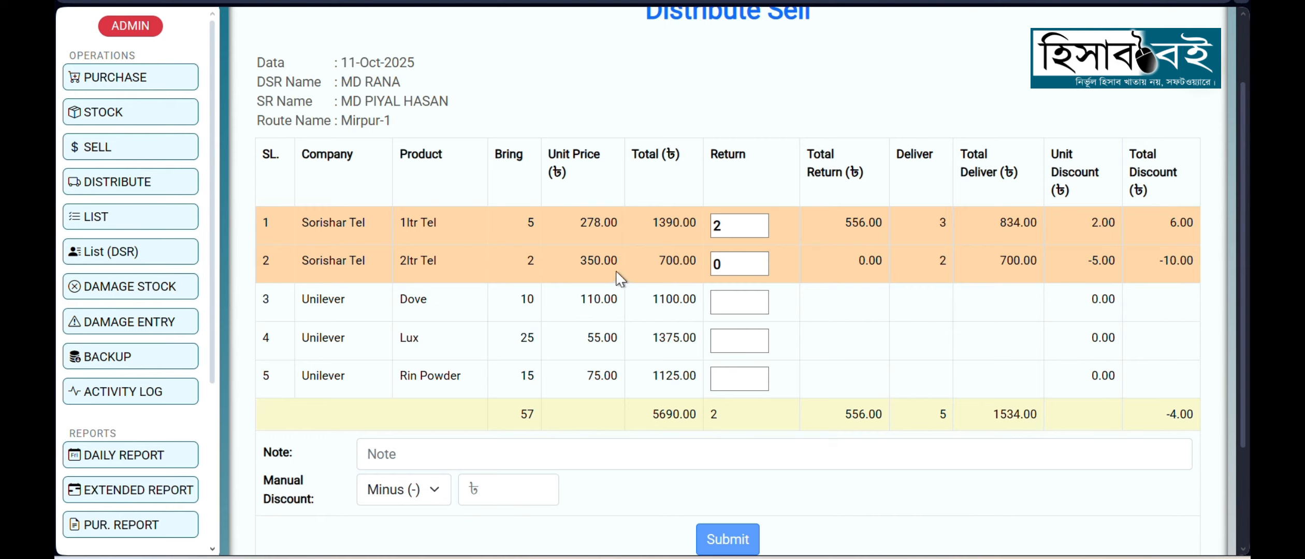
Step: Set Dove's return quantity to 10
click(728, 306)
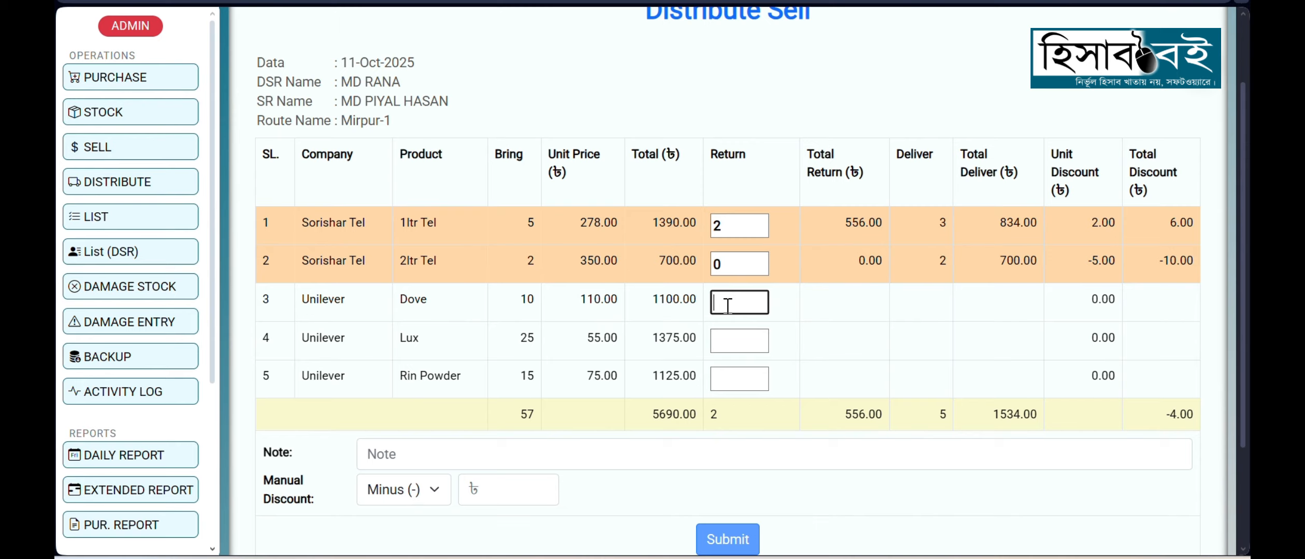
text(10)
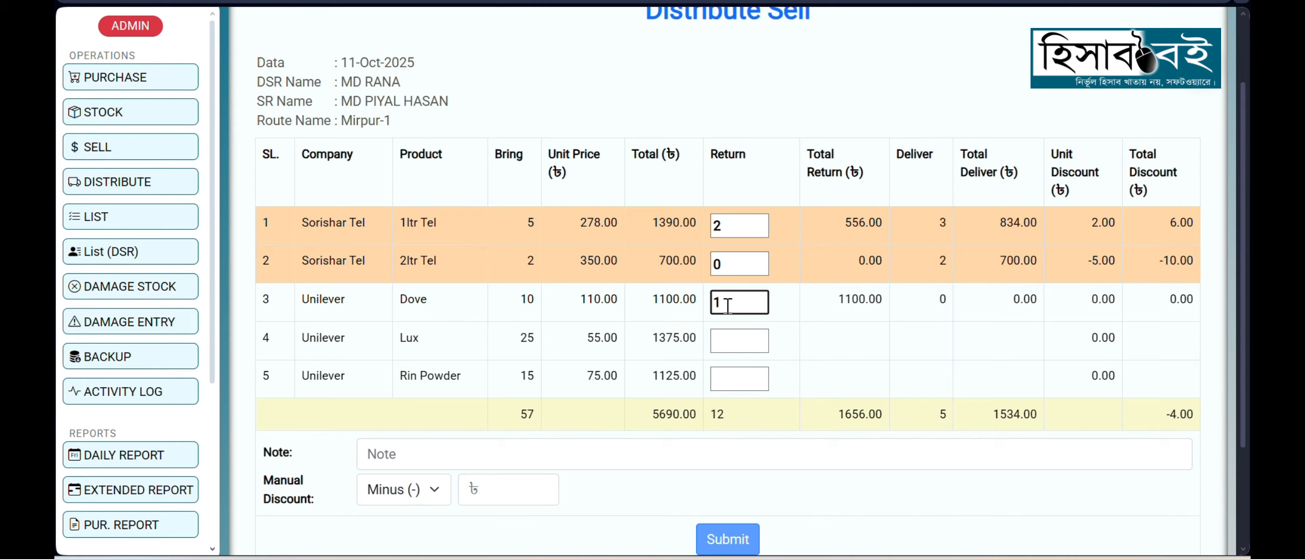
Step: Replace Dove's return quantity with 0
key(BackSpace)
key(BackSpace)
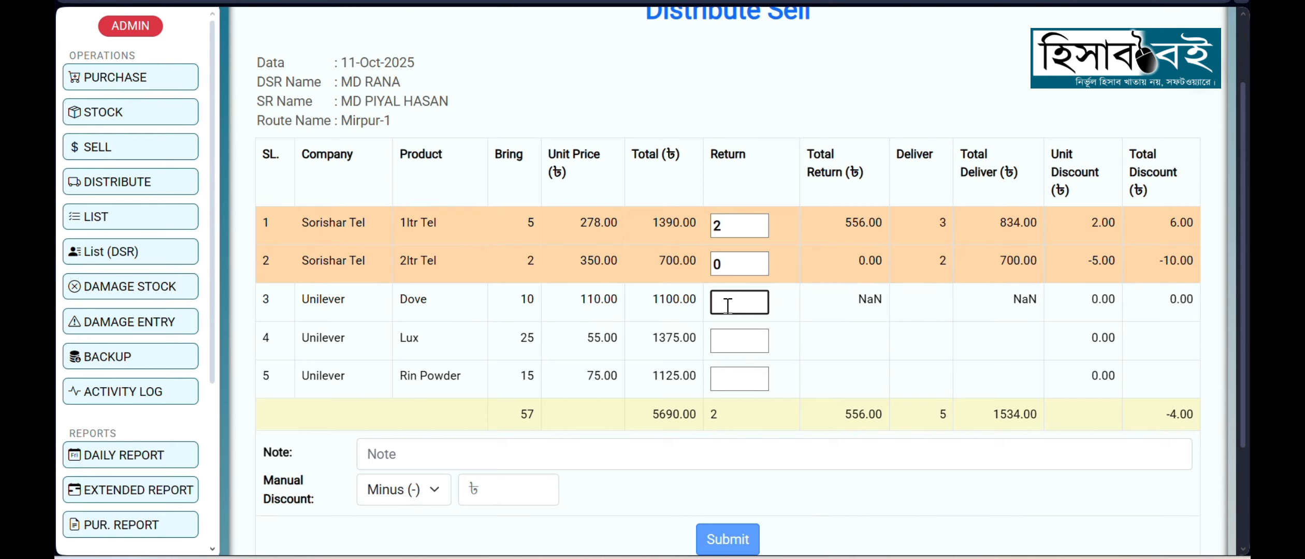
text(0)
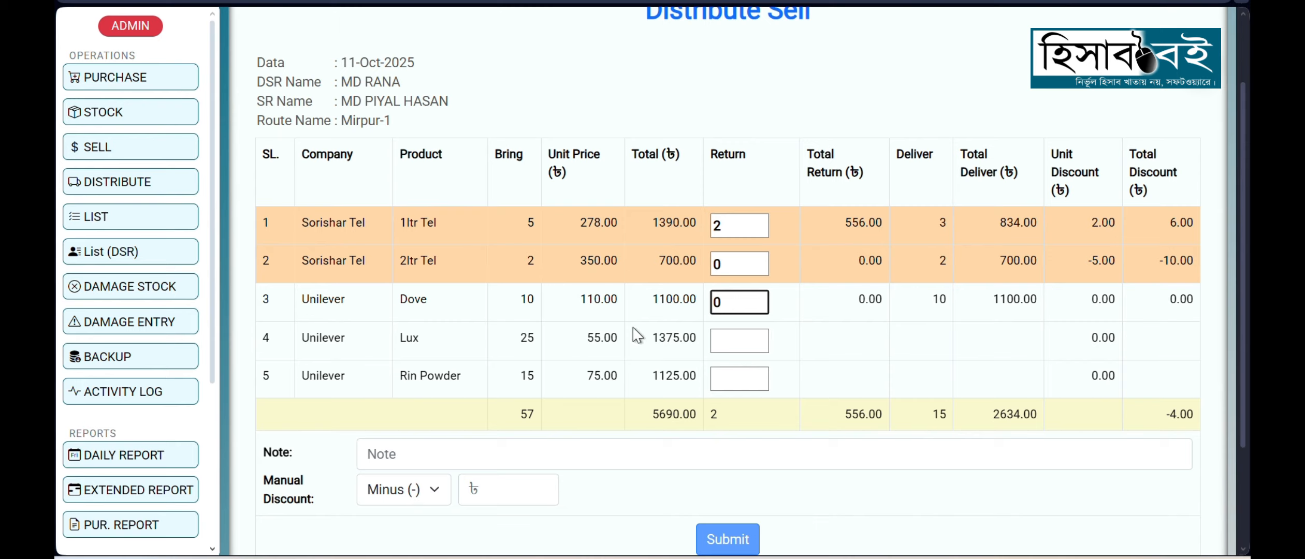
Step: Set the return quantity to 5 for Lux and 0 for Rin Powder
click(738, 344)
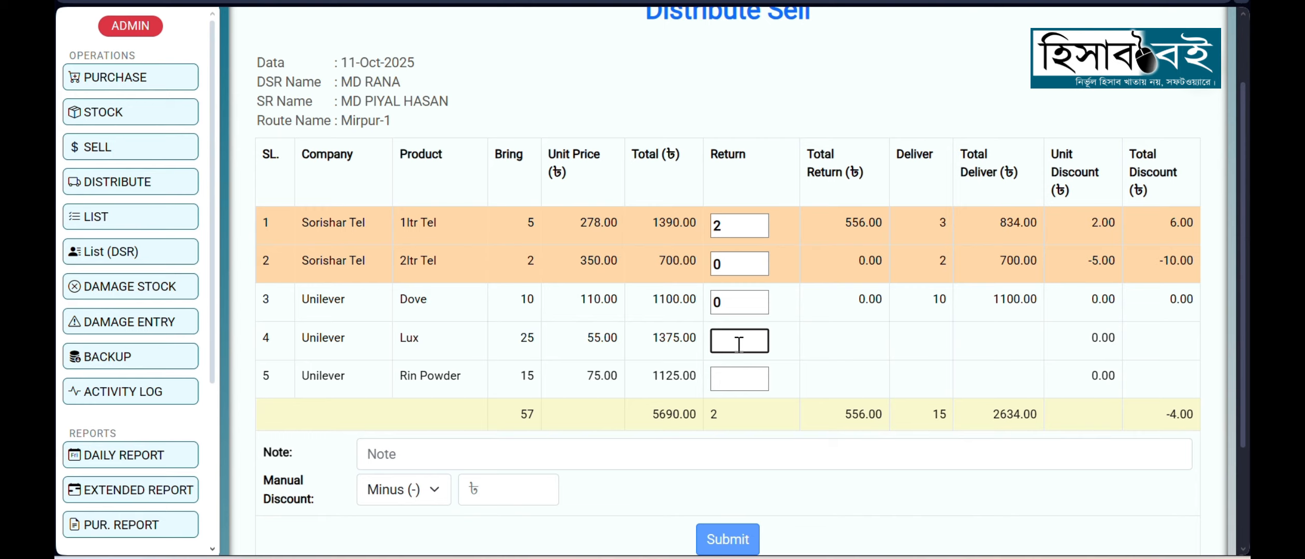
text(5)
click(864, 346)
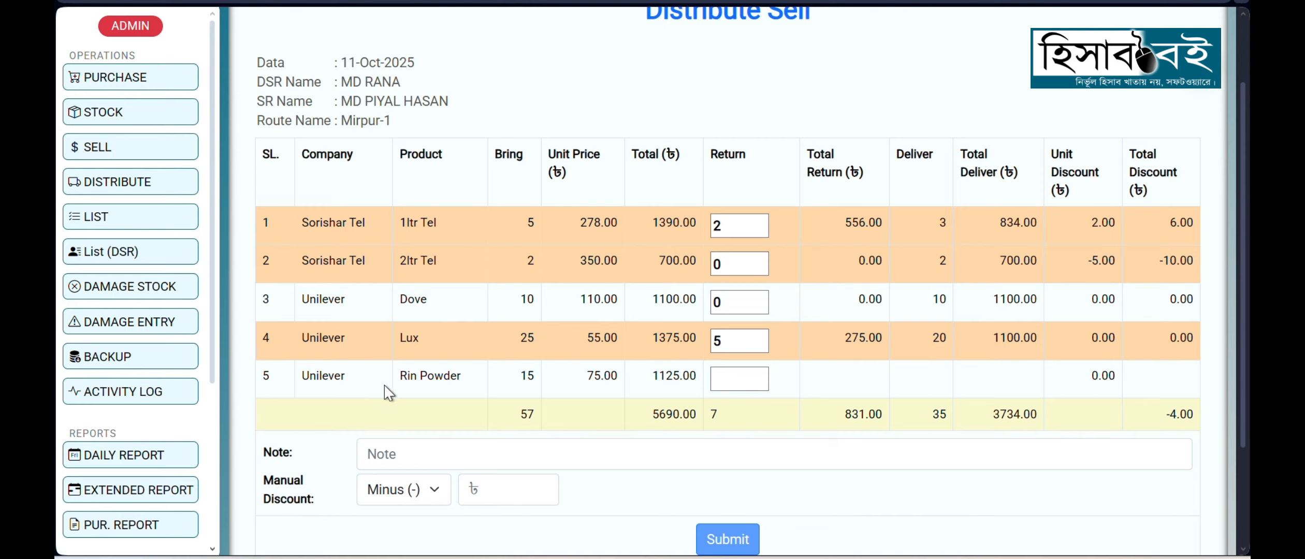
click(738, 378)
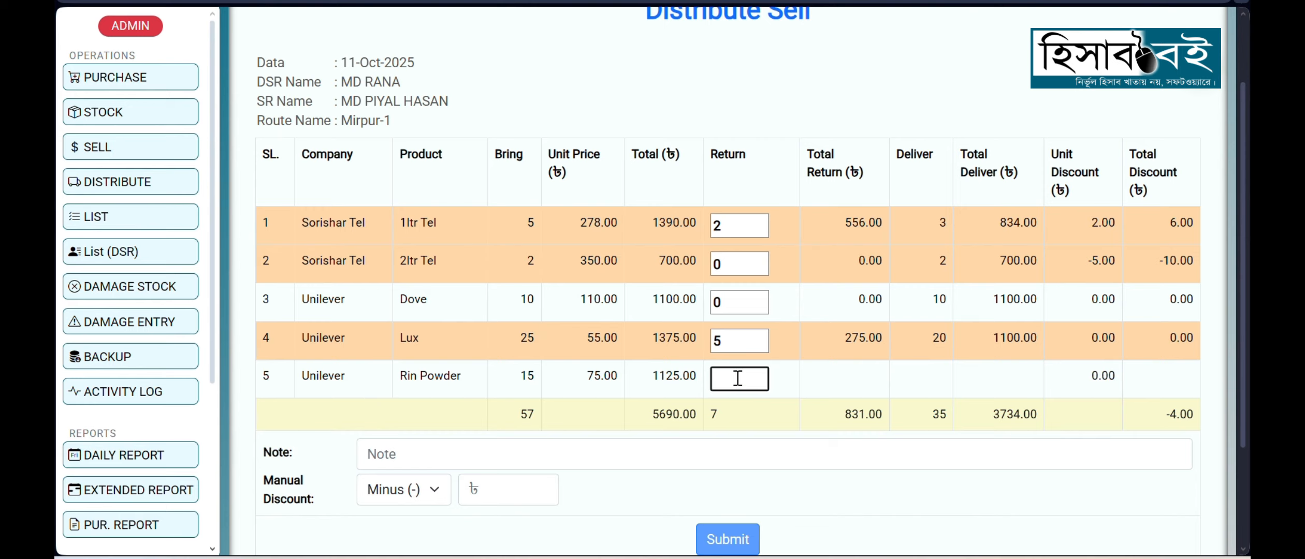
text(0)
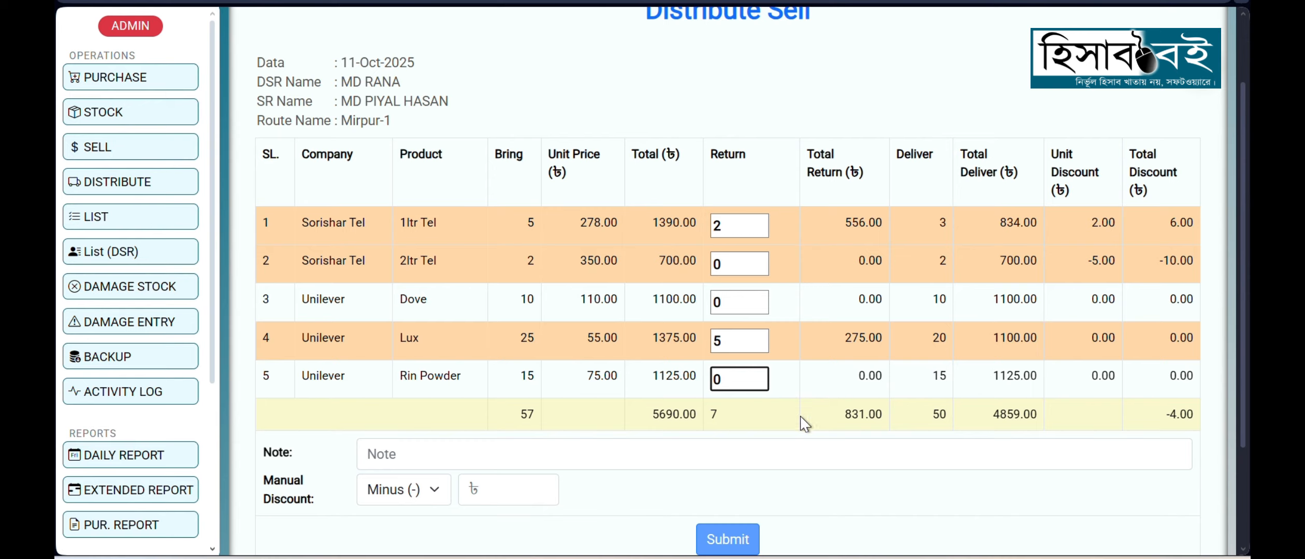
click(792, 383)
Step: Review the overall return and delivery totals of the distribute sell form and its note field
scroll(806, 357, down, 2)
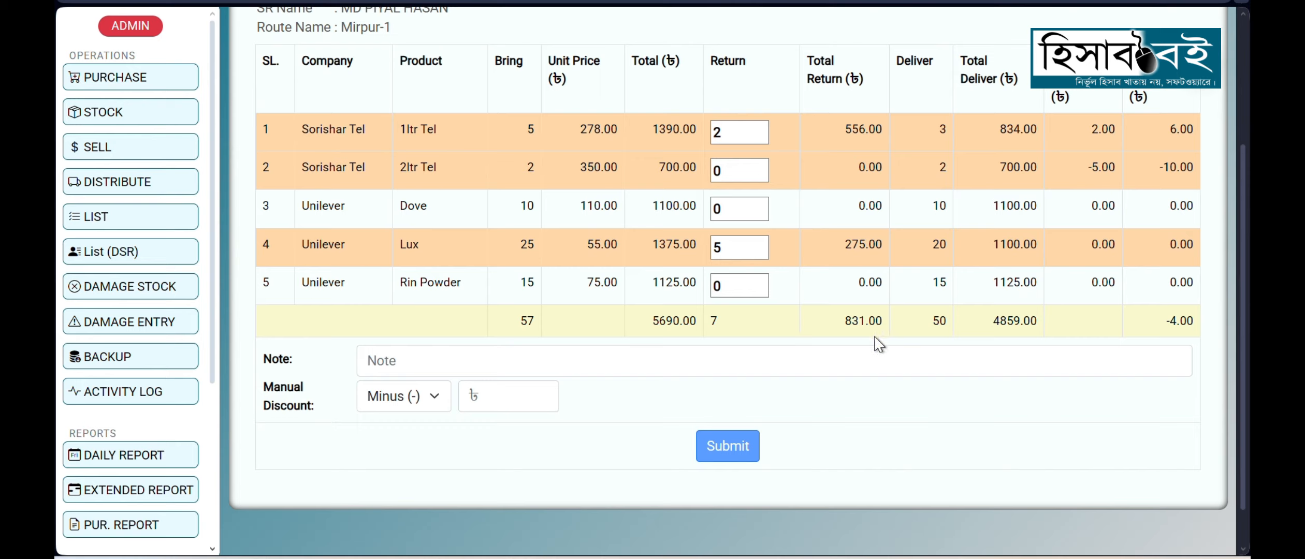
drag(845, 323, 864, 324)
click(965, 326)
drag(993, 324, 1020, 327)
click(986, 331)
click(390, 364)
scroll(389, 154, up, 3)
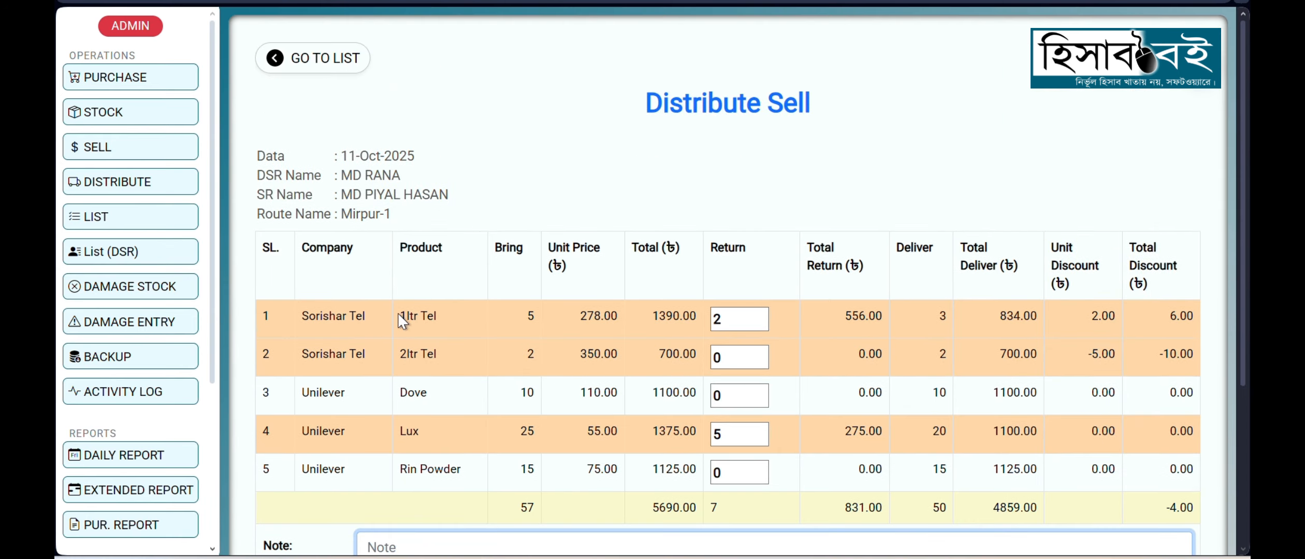
scroll(459, 430, down, 1)
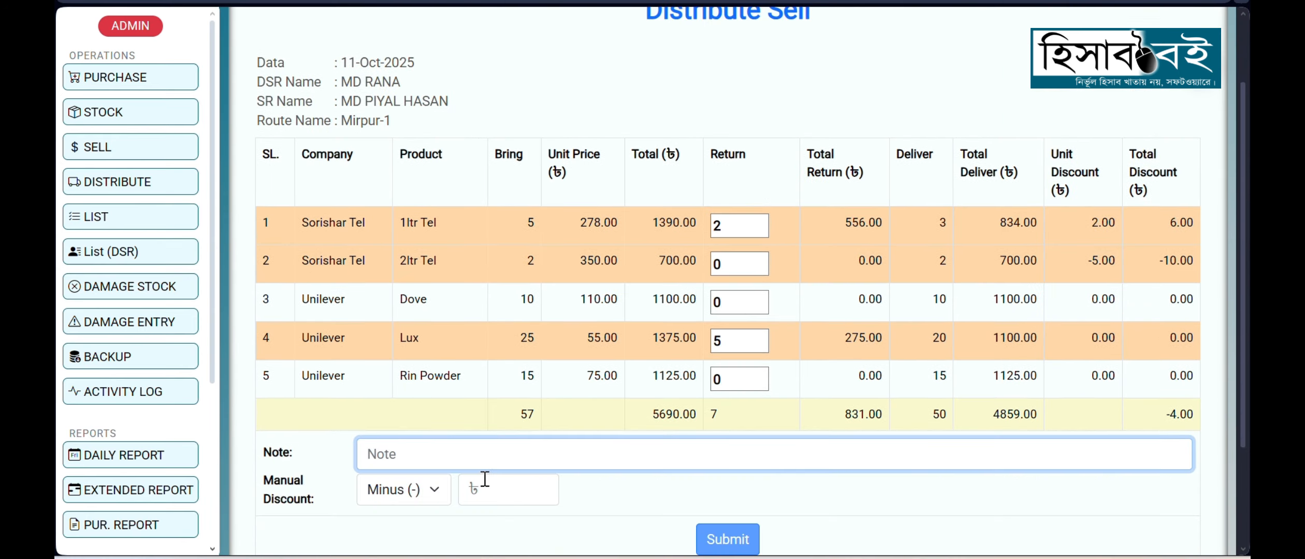
scroll(597, 399, down, 2)
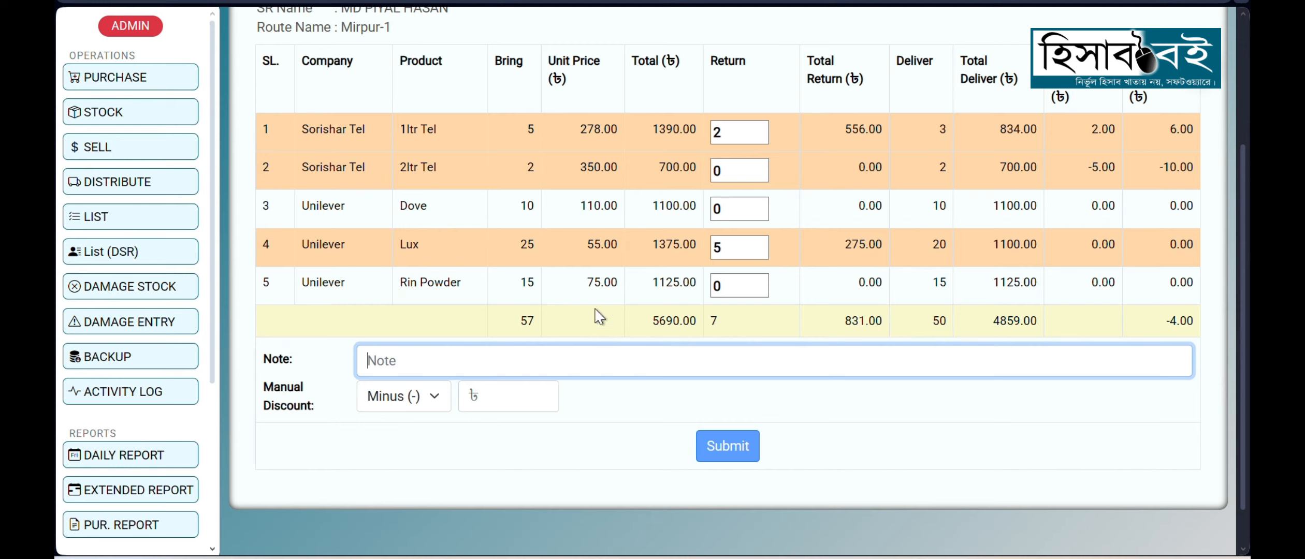
Step: Check the manual discount's type options and amount field, and submit the distribute sell with no discount amount
click(316, 411)
click(404, 397)
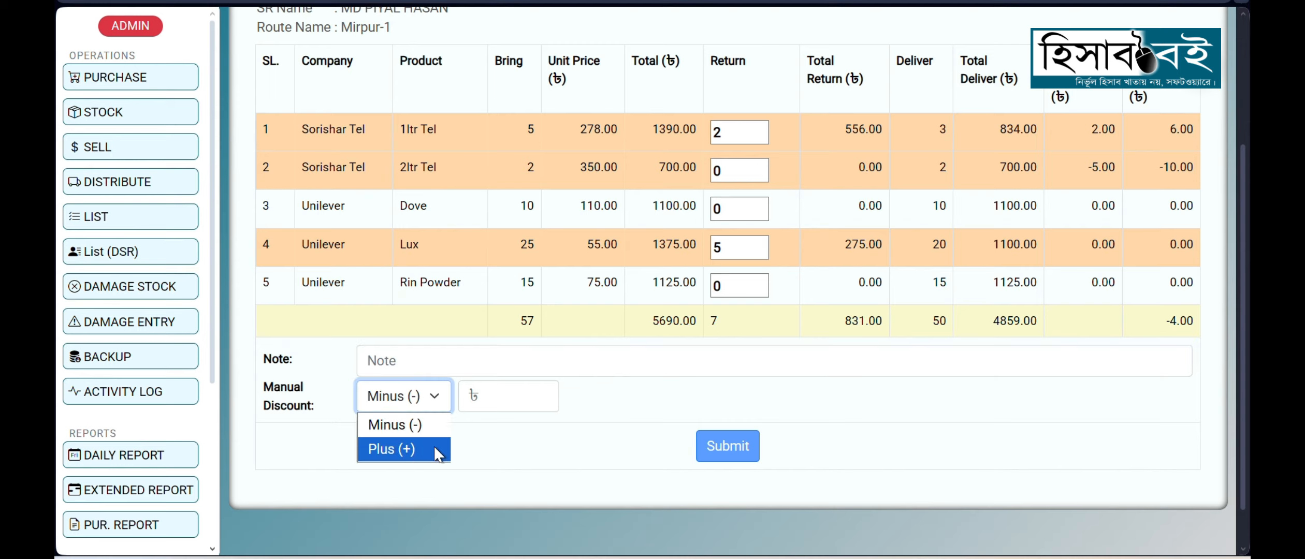
click(504, 397)
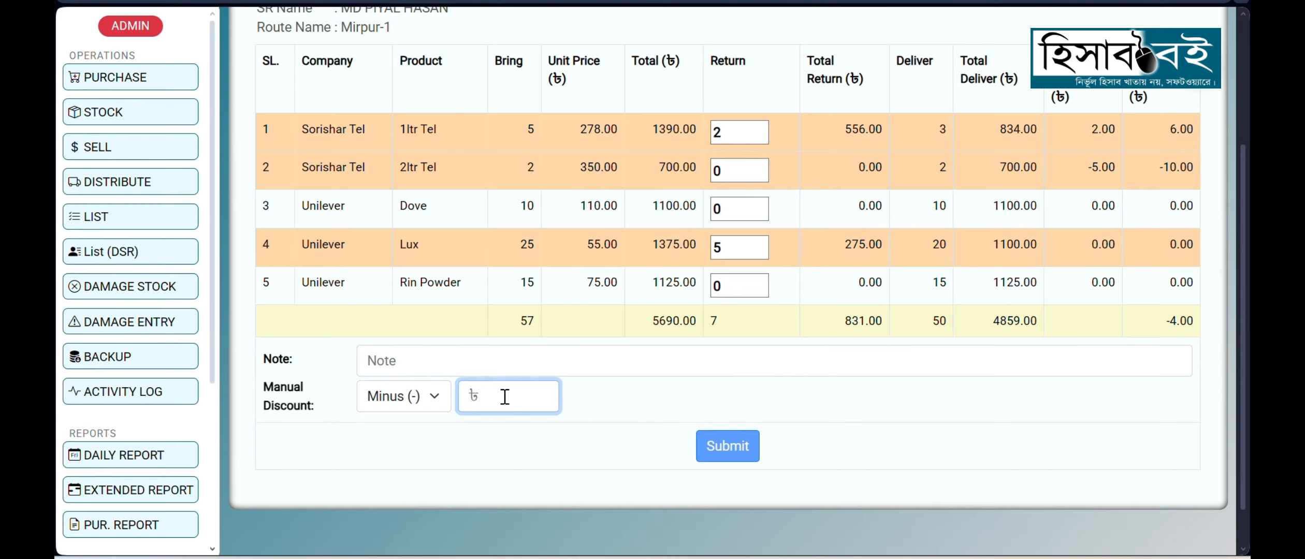
click(578, 459)
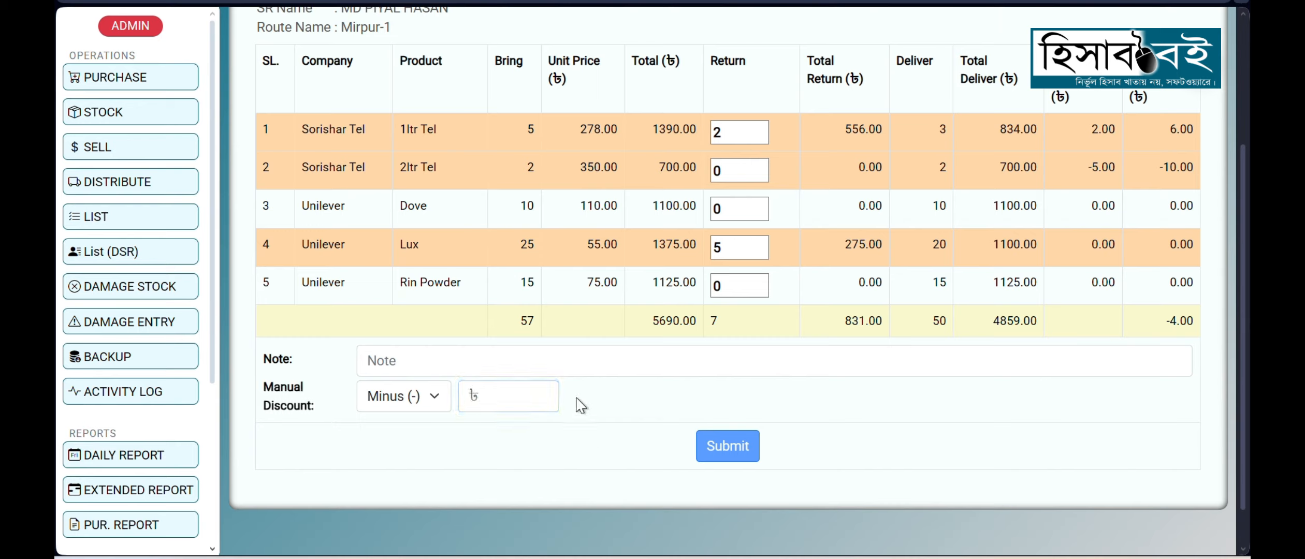
click(737, 456)
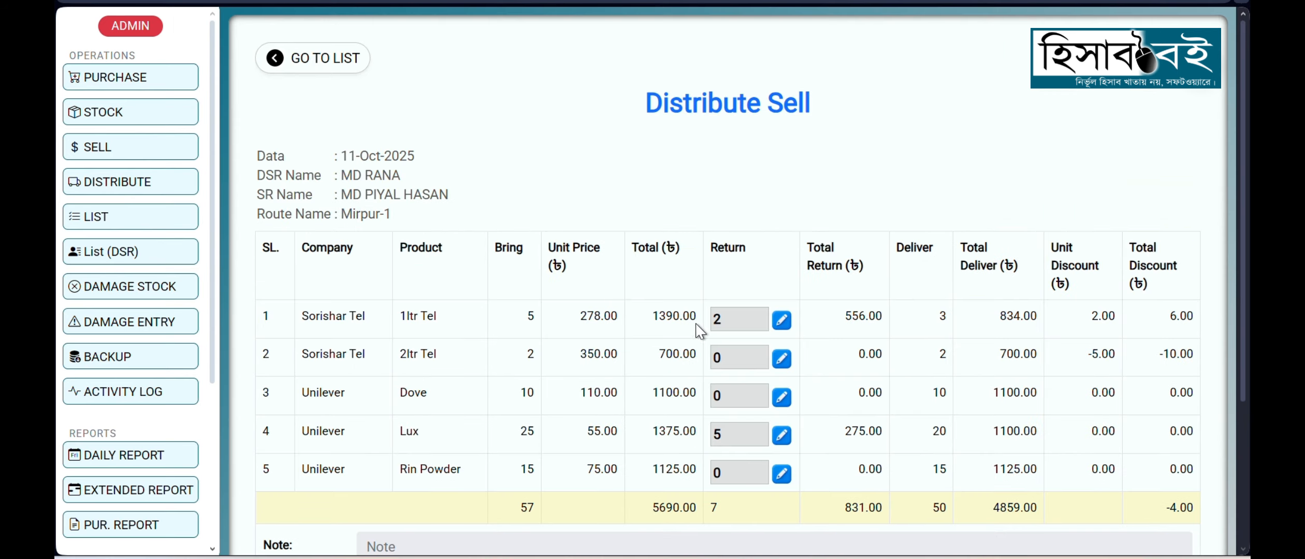
Step: Look over the submitted sell and open the distribute list to review the 11-Oct-2025 Mirpur-1 entry
scroll(700, 330, down, 2)
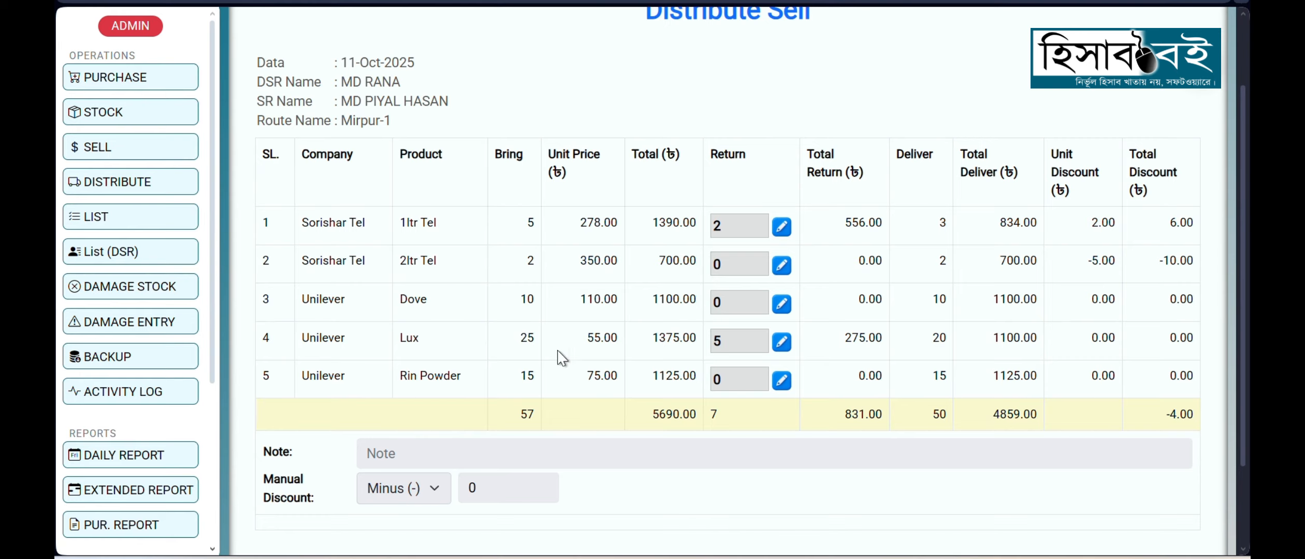
click(159, 222)
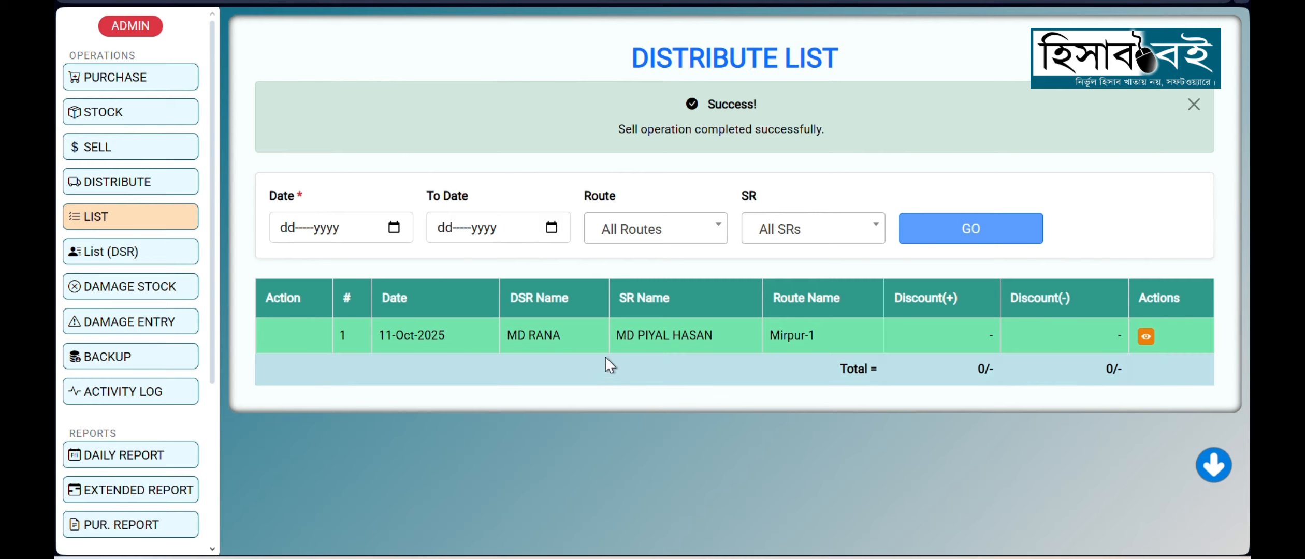
drag(341, 335, 985, 336)
click(1034, 342)
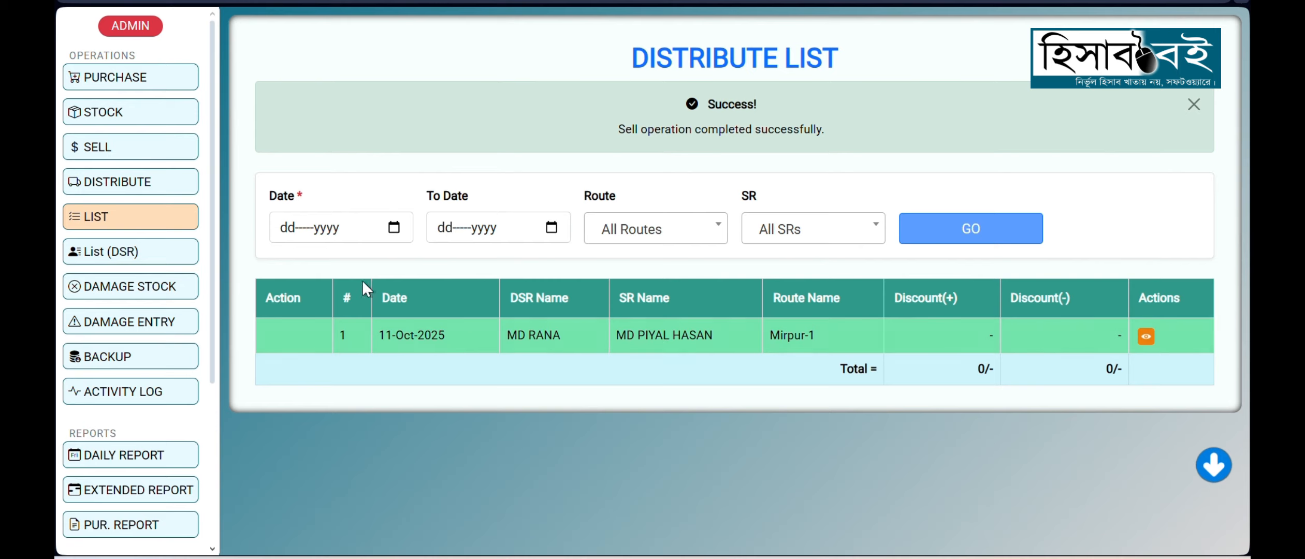
Step: Inspect the distribute list's date, route and SR filters without applying any of them
click(393, 228)
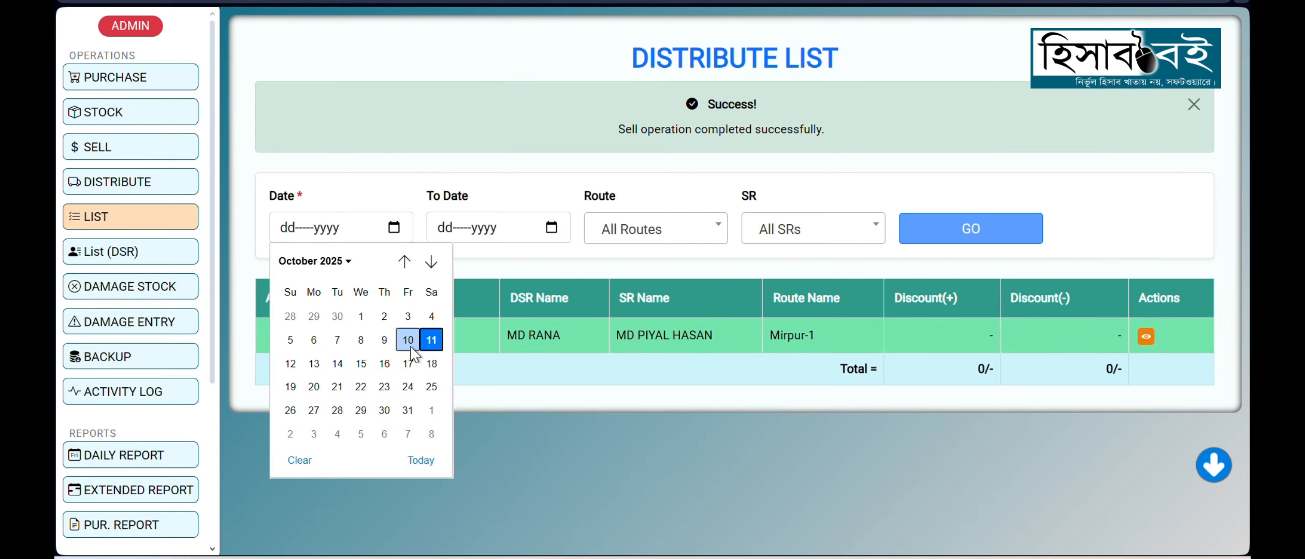
click(708, 232)
click(819, 233)
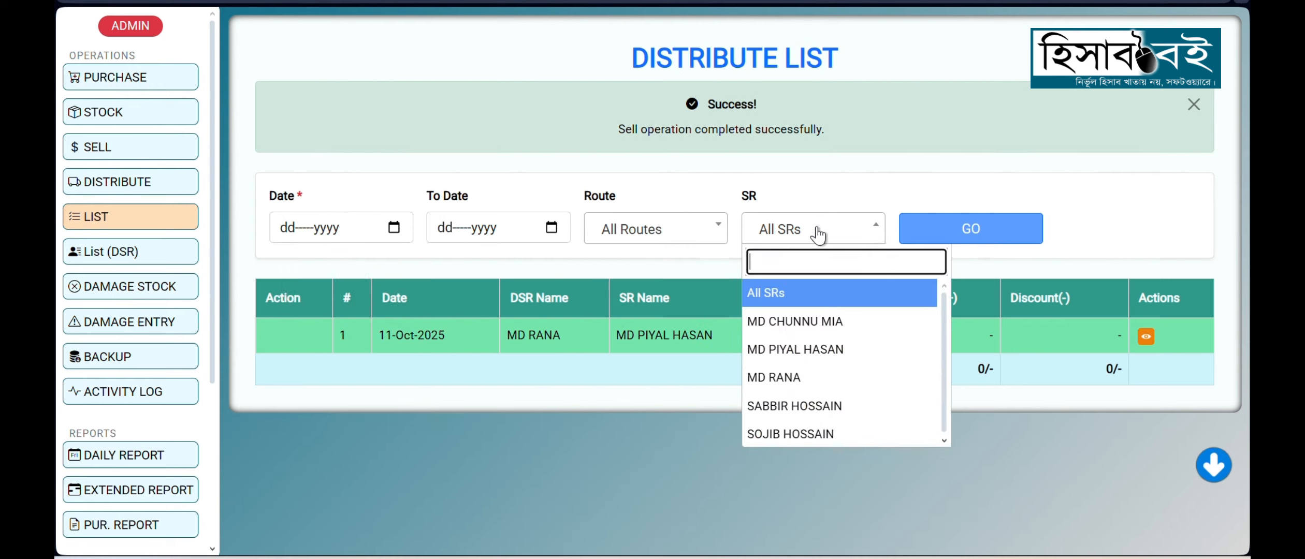
click(951, 181)
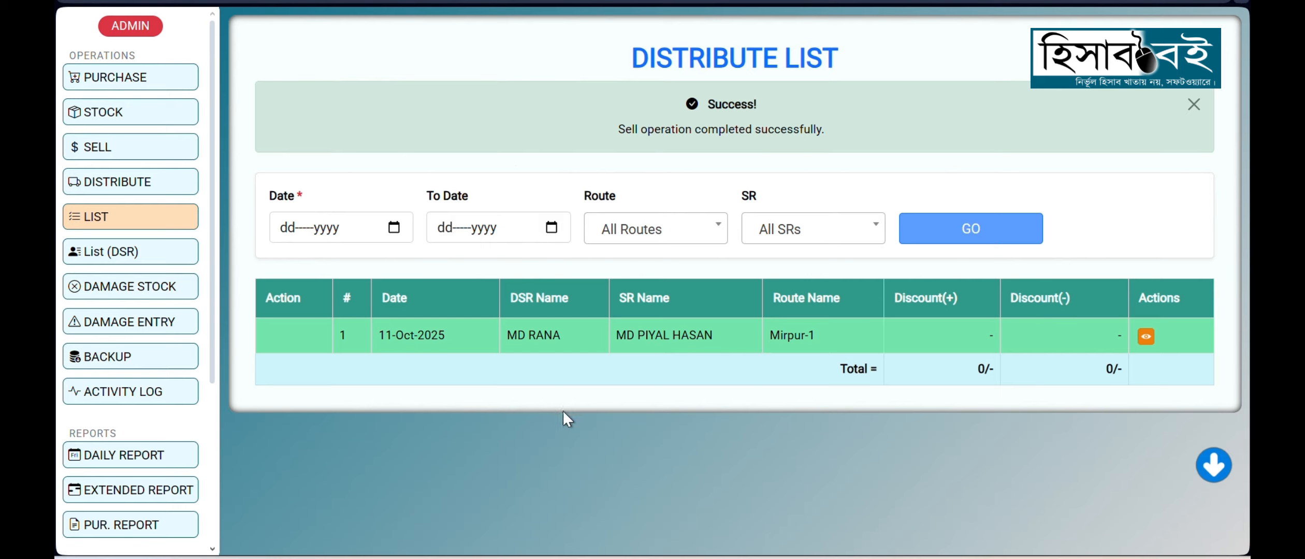
Step: View the details of the listed distribution, from its product rows down to the note and manual discount
click(1147, 342)
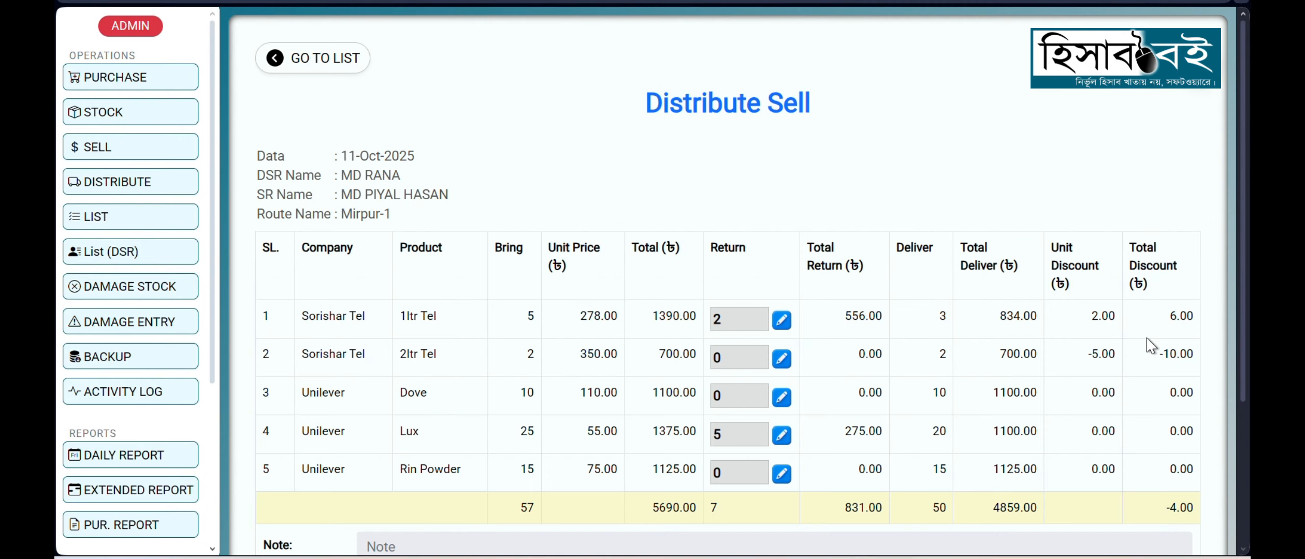
scroll(823, 350, down, 3)
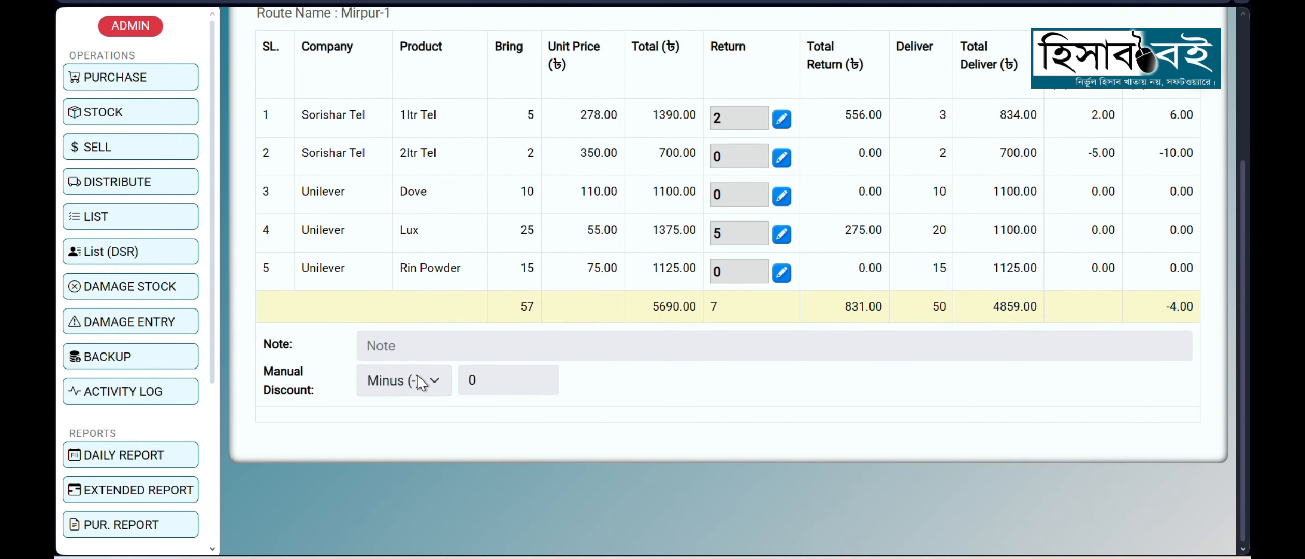
scroll(725, 373, up, 2)
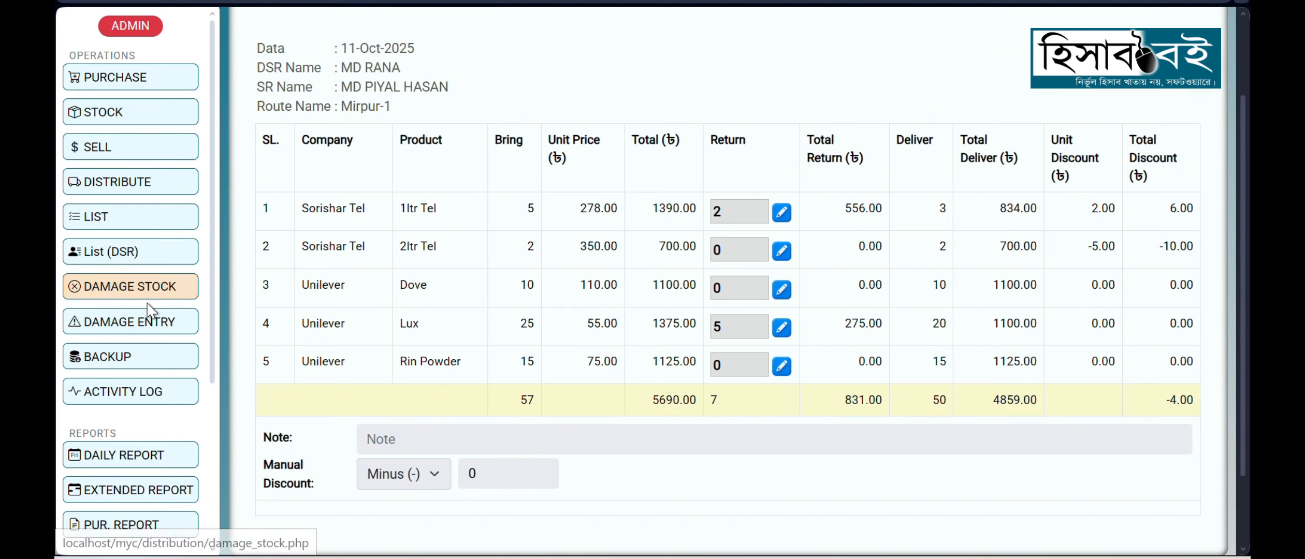
Step: Open the daily report and look through its product rows grouped by company
scroll(156, 316, down, 2)
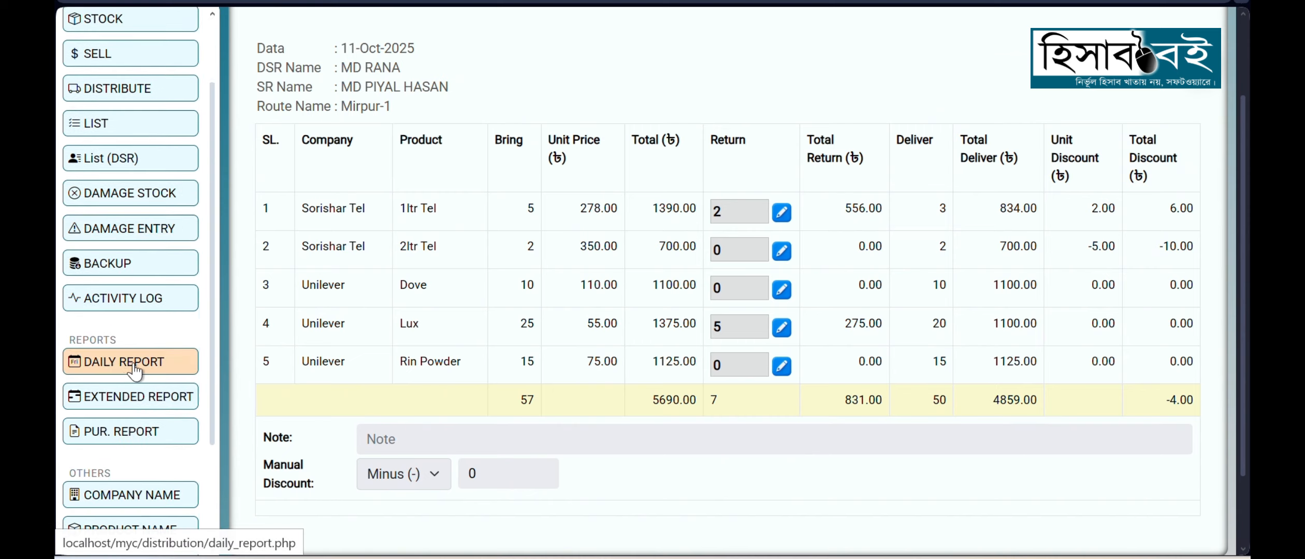
click(117, 366)
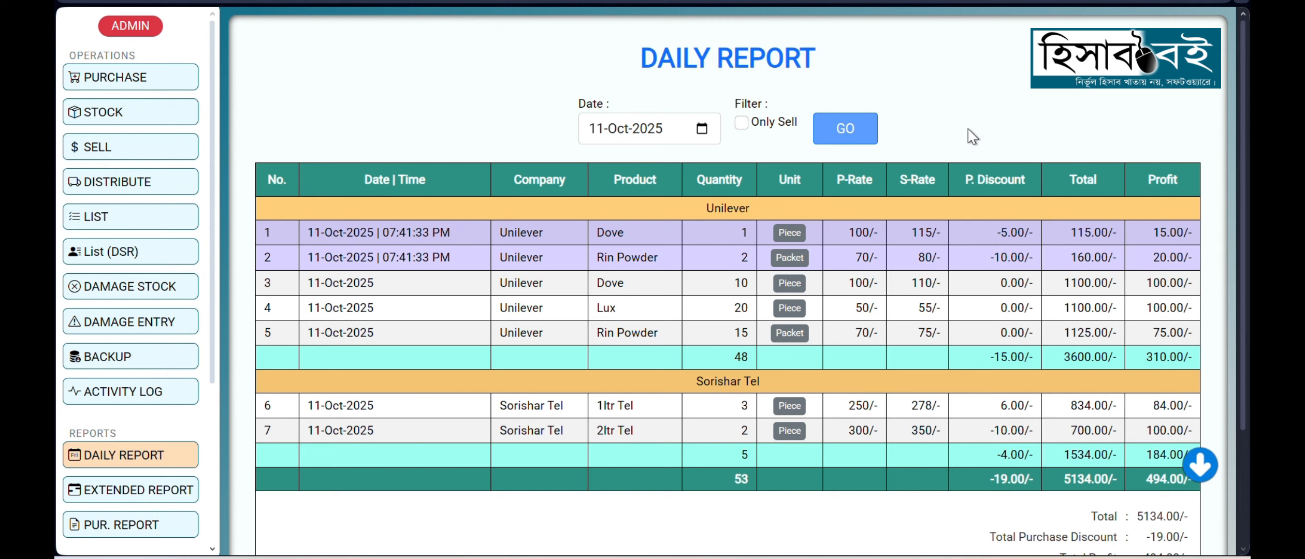
scroll(842, 324, down, 1)
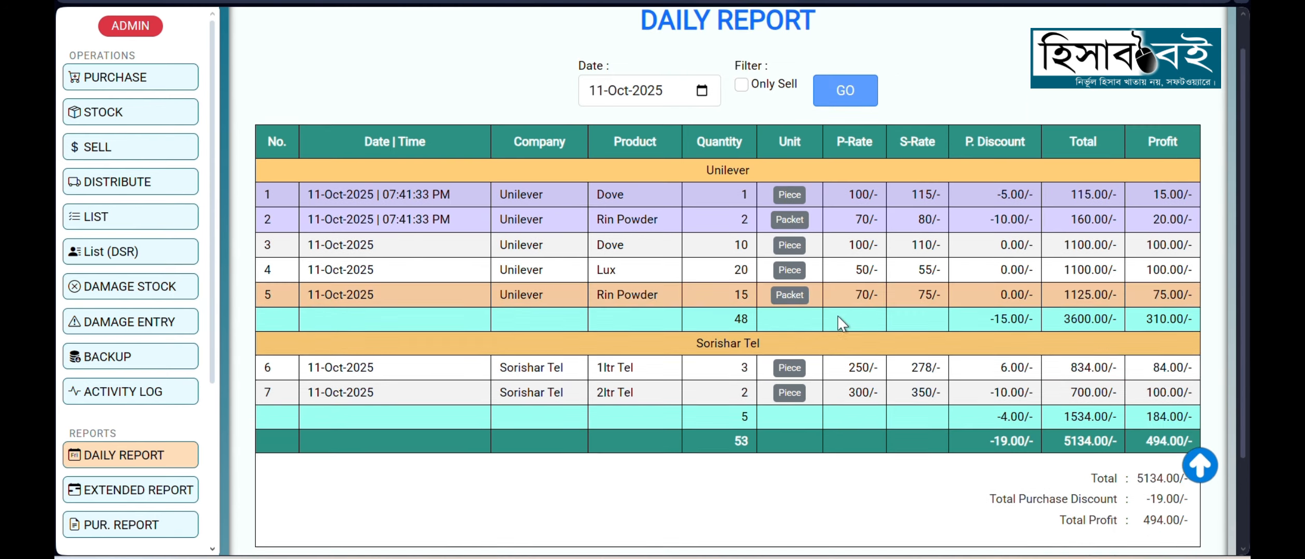
Step: Examine the daily report's overall total, total purchase discount and total profit
scroll(1142, 443, down, 3)
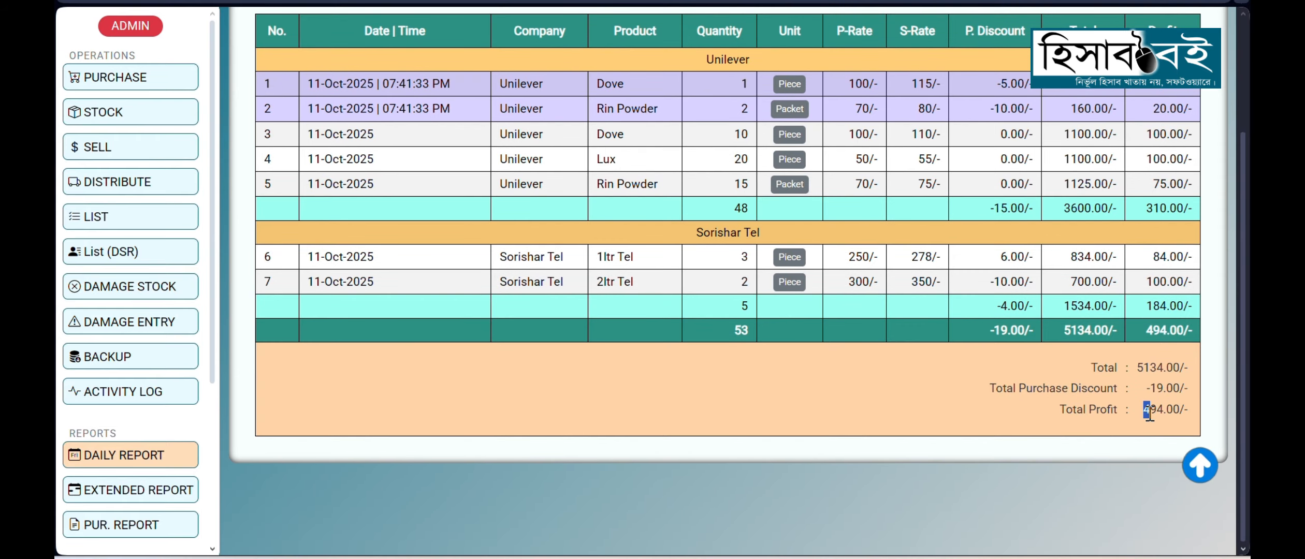
click(1081, 432)
drag(1137, 367, 1163, 367)
click(1123, 444)
mouse_move(1163, 393)
mouse_down()
mouse_move(1152, 410)
mouse_move(1170, 409)
mouse_up()
click(1138, 454)
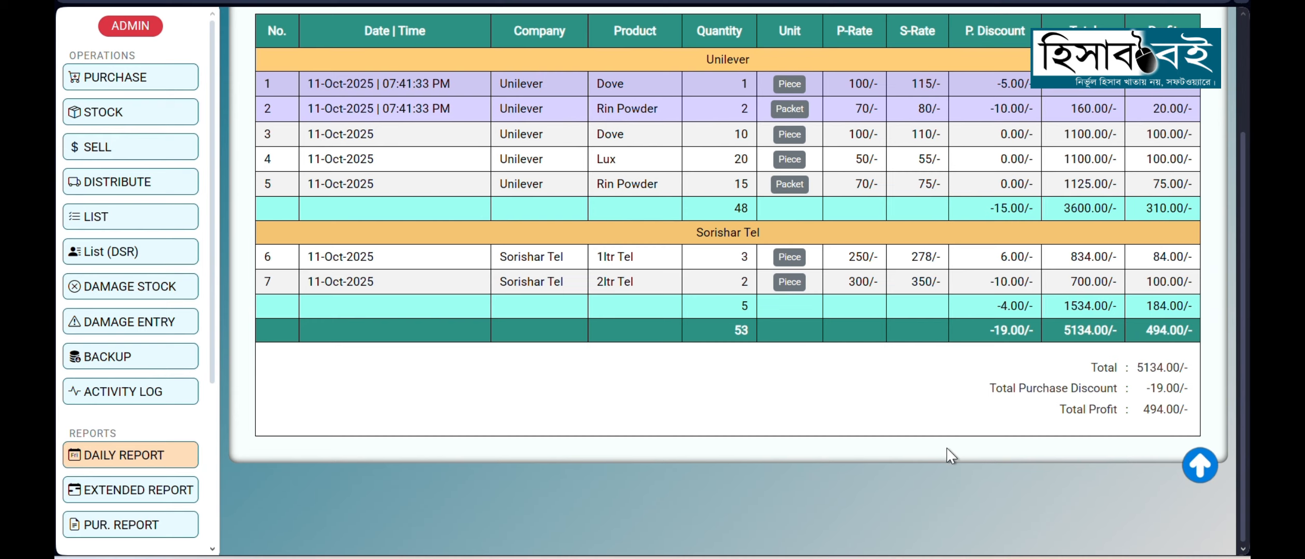
scroll(947, 448, up, 1)
scroll(947, 449, up, 2)
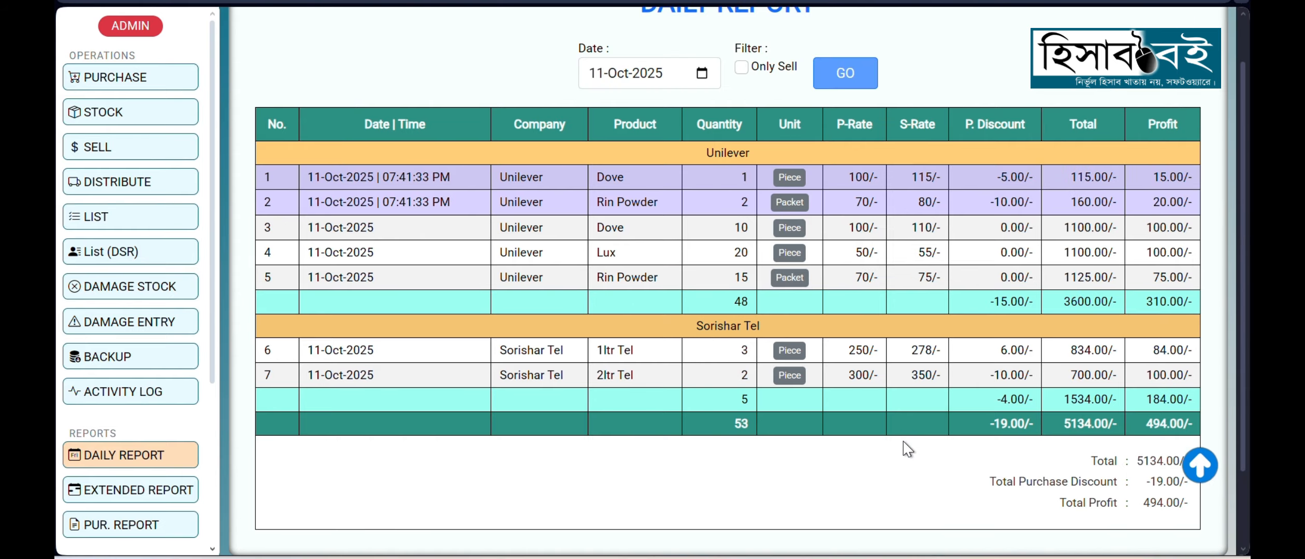
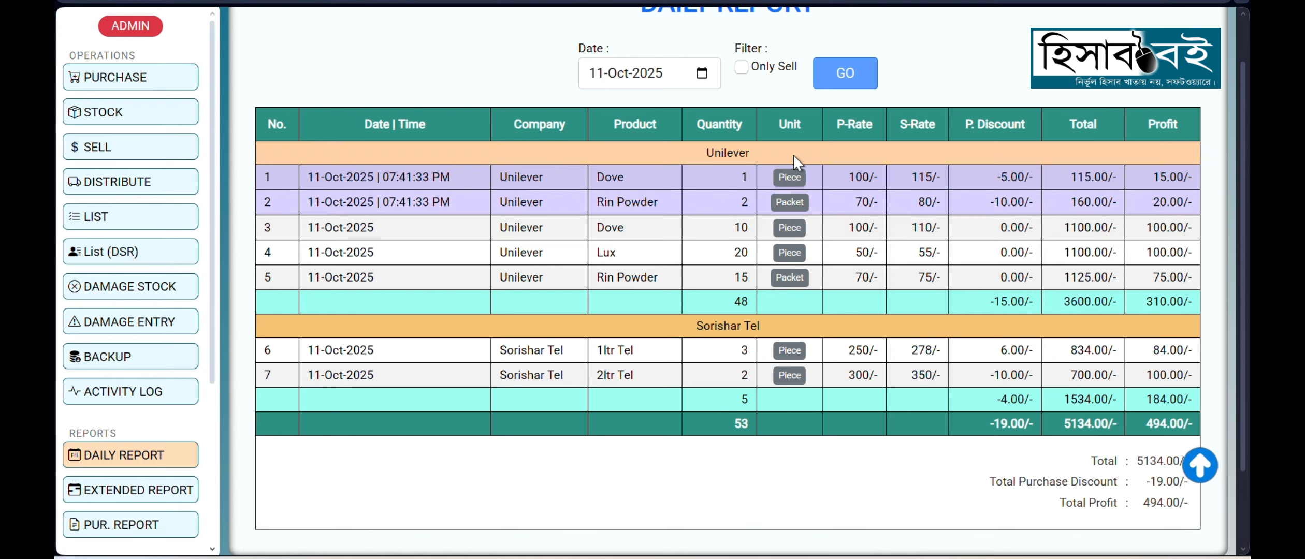
Step: Filter the daily report for 11-Oct-2025 to Only Sell entries and examine the resulting totals and total profit
scroll(937, 82, up, 2)
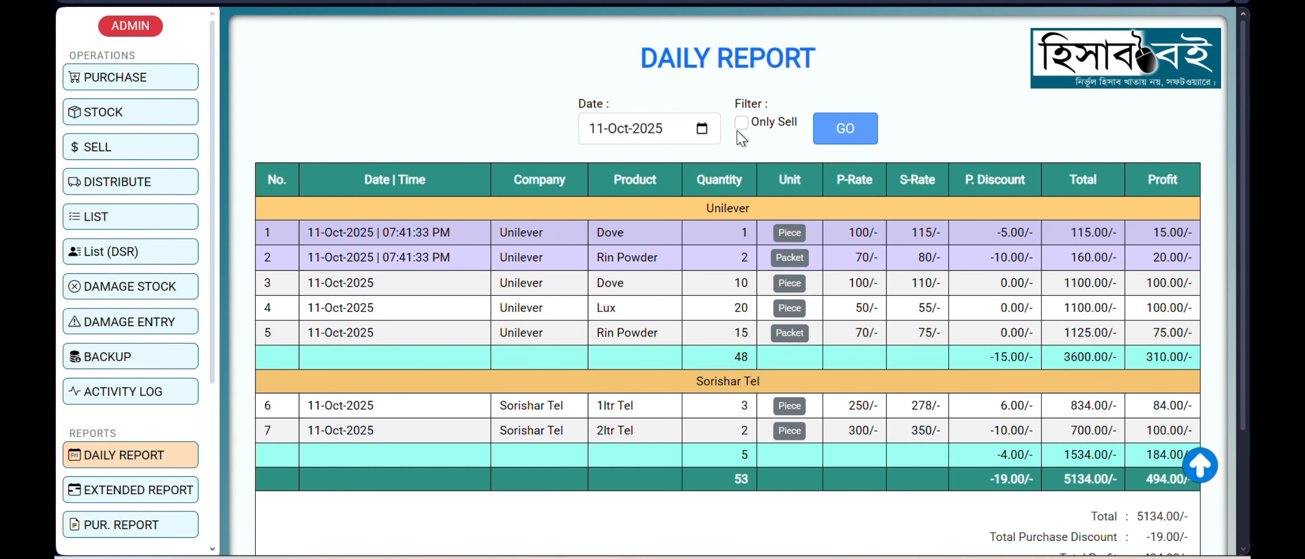
click(743, 123)
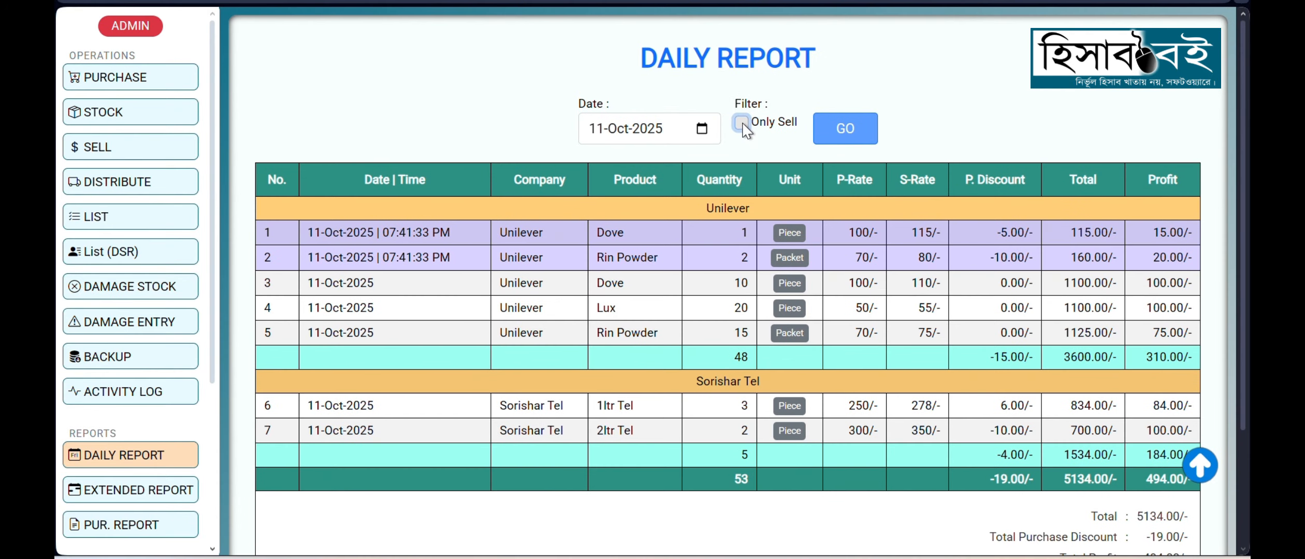
click(832, 136)
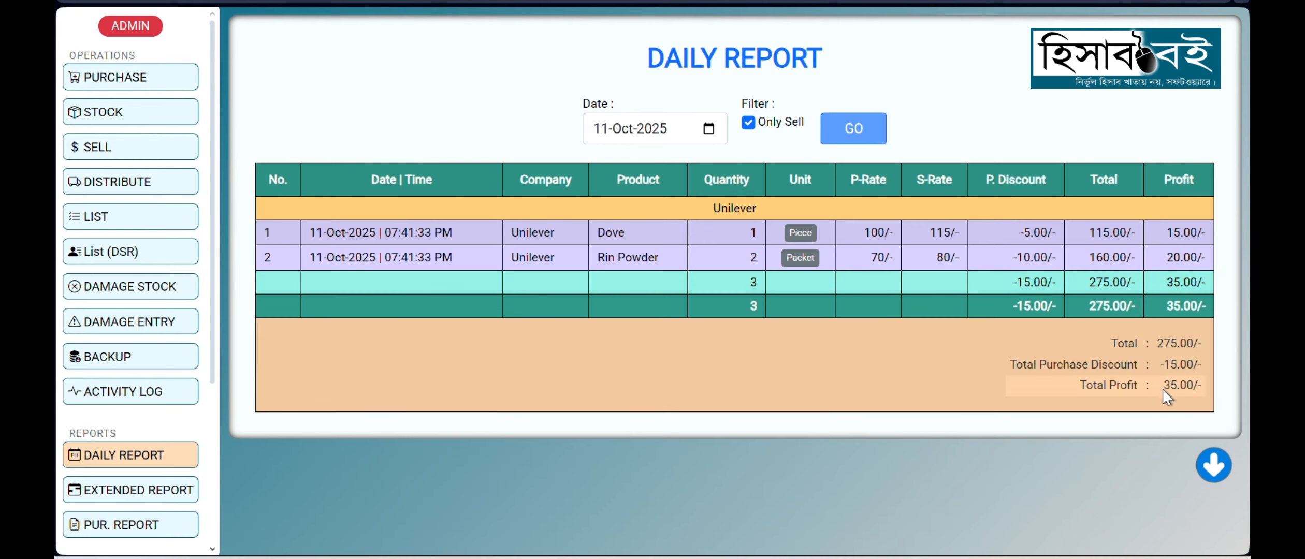
double_click(1162, 388)
click(1113, 434)
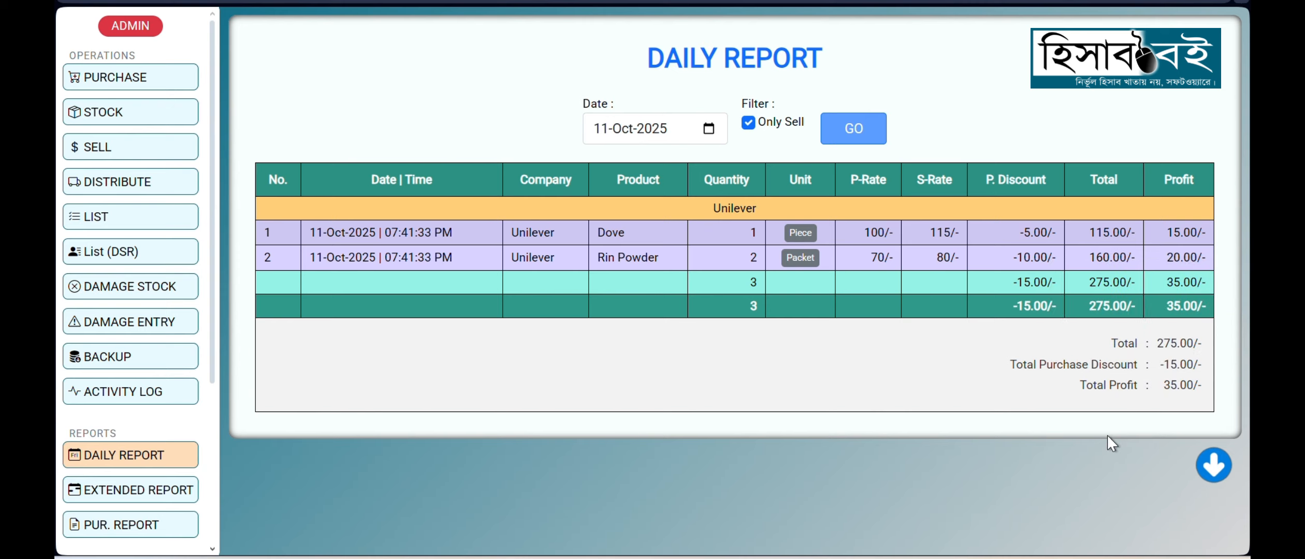
Step: Open the extended report, set its start date to 01-Jan-2025 and review its rows down to the totals
scroll(142, 362, down, 2)
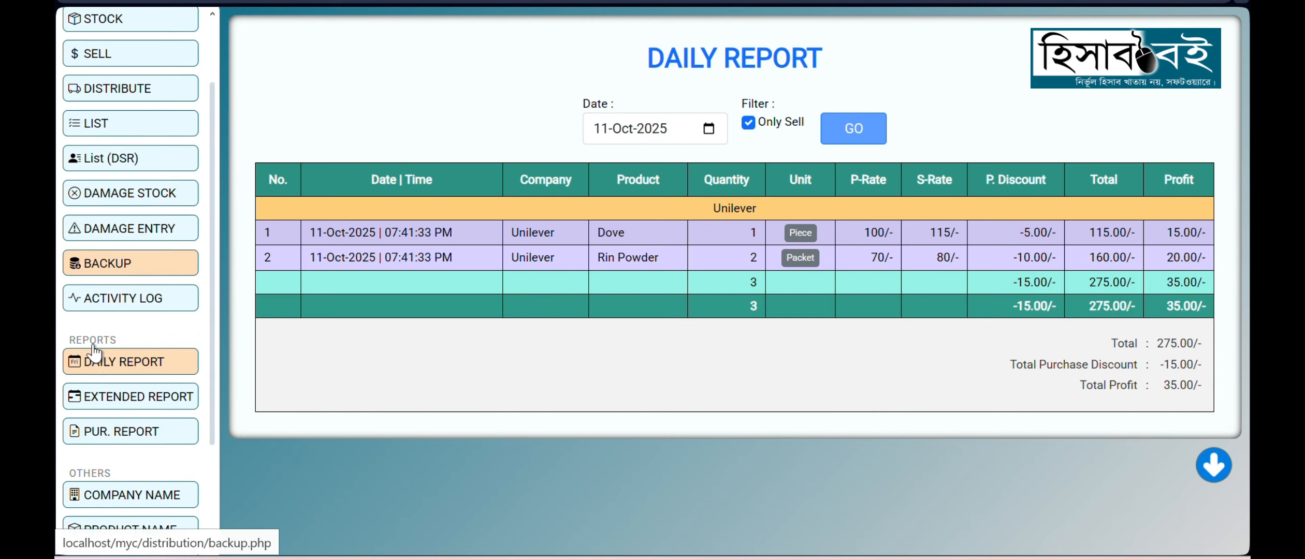
click(129, 399)
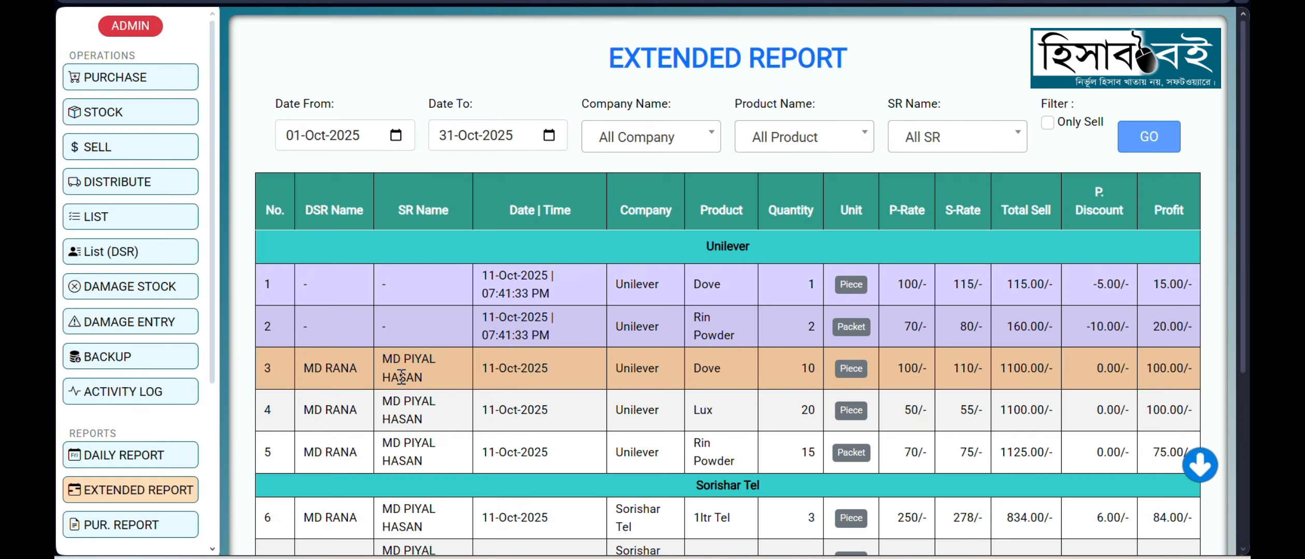
click(396, 140)
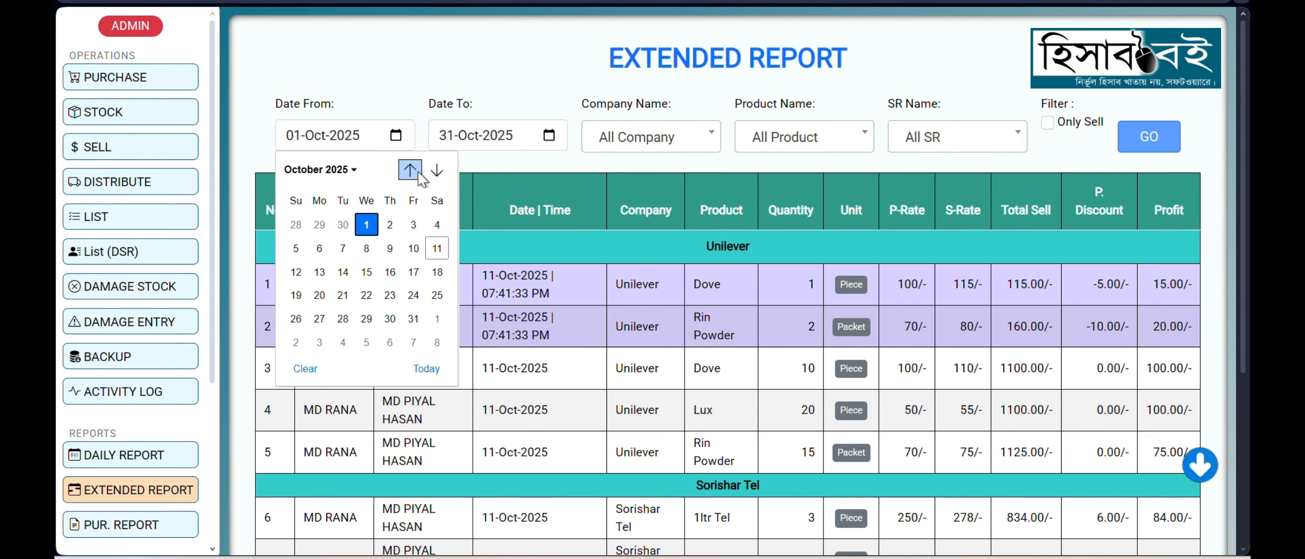
click(354, 171)
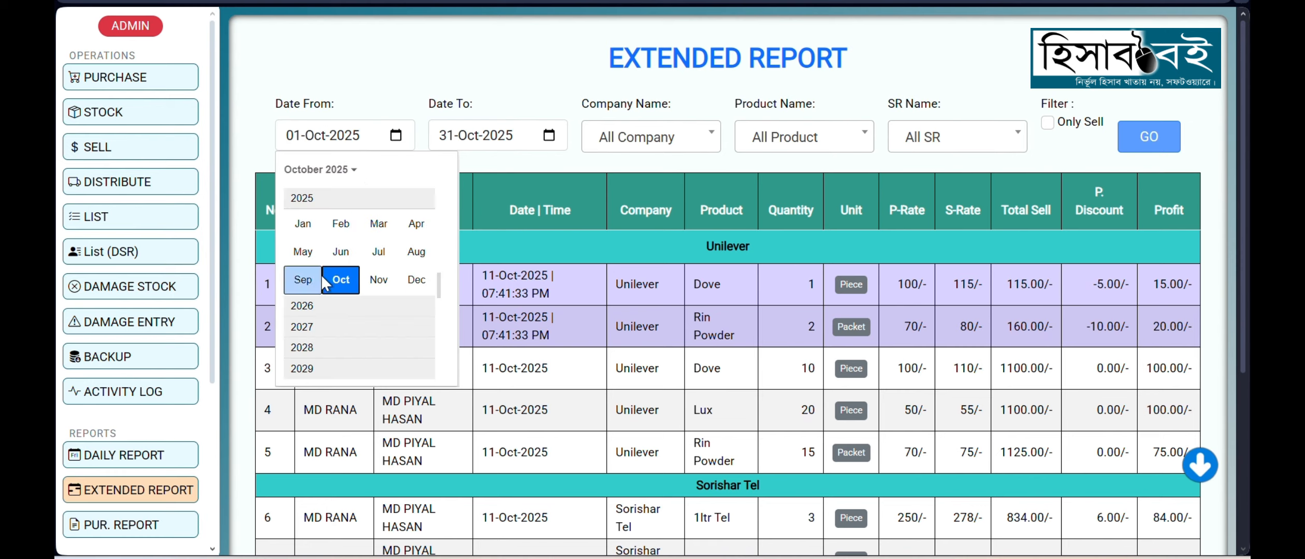
click(306, 227)
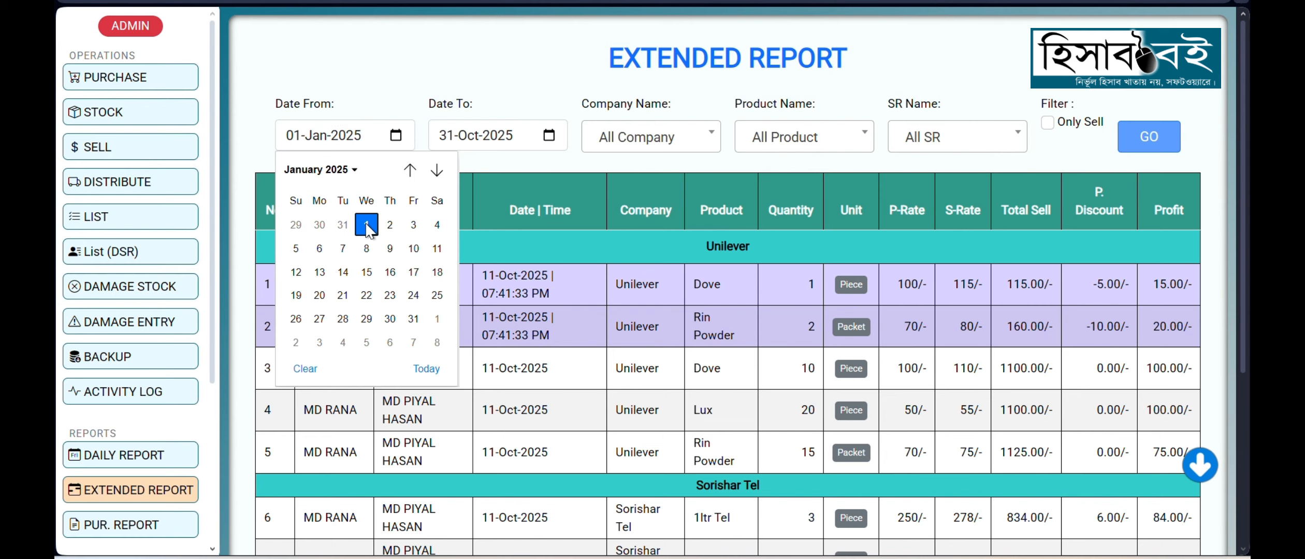
click(367, 226)
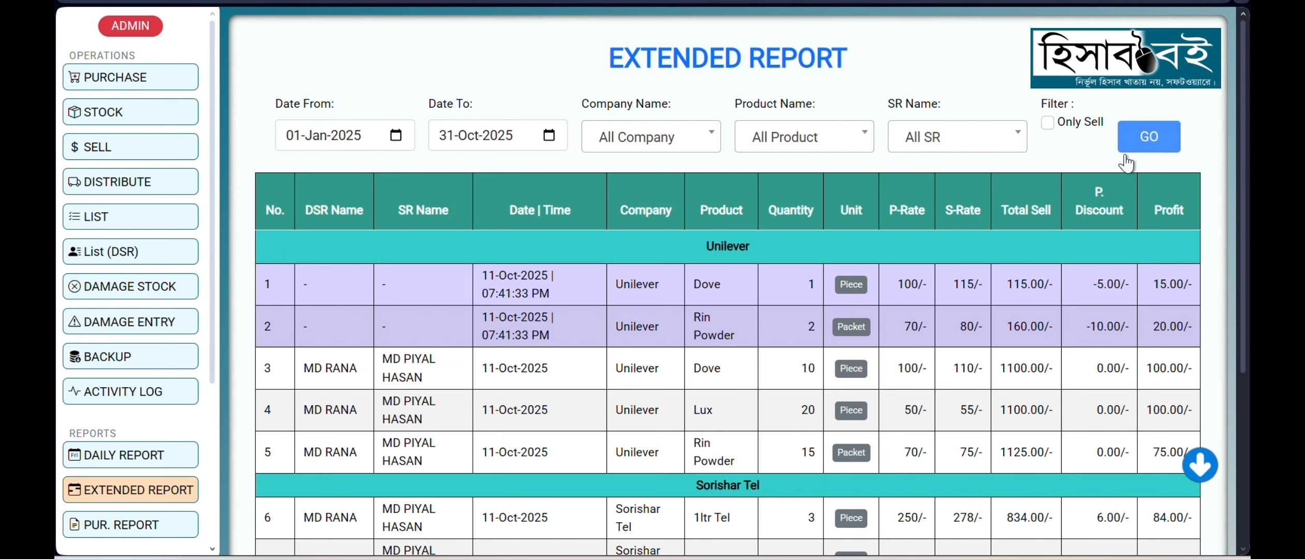
scroll(549, 275, down, 5)
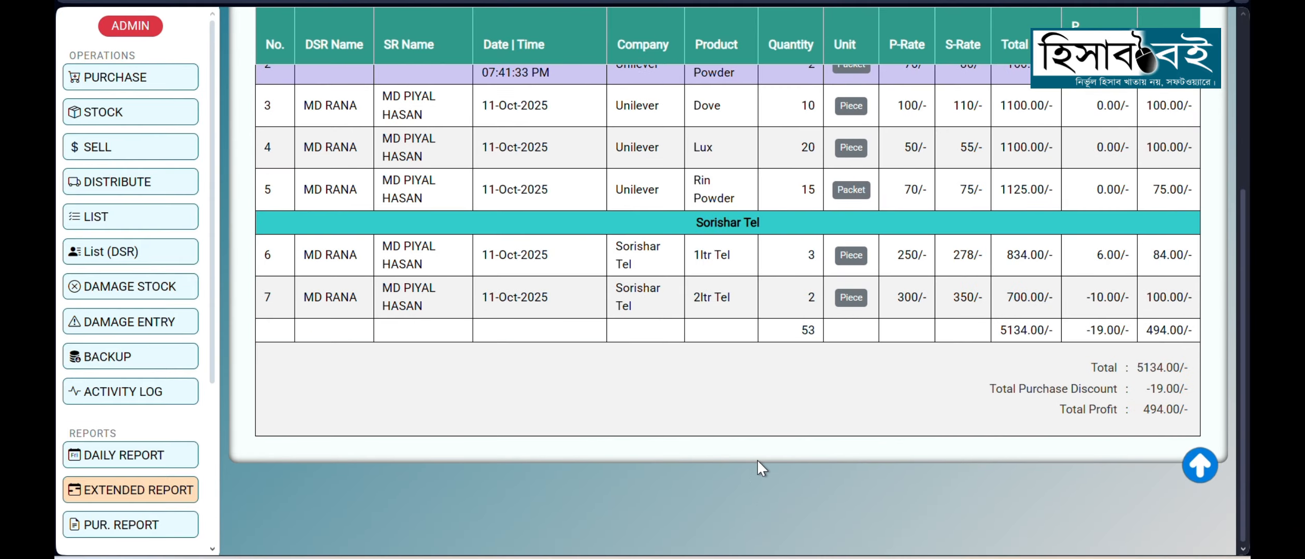
scroll(756, 463, up, 5)
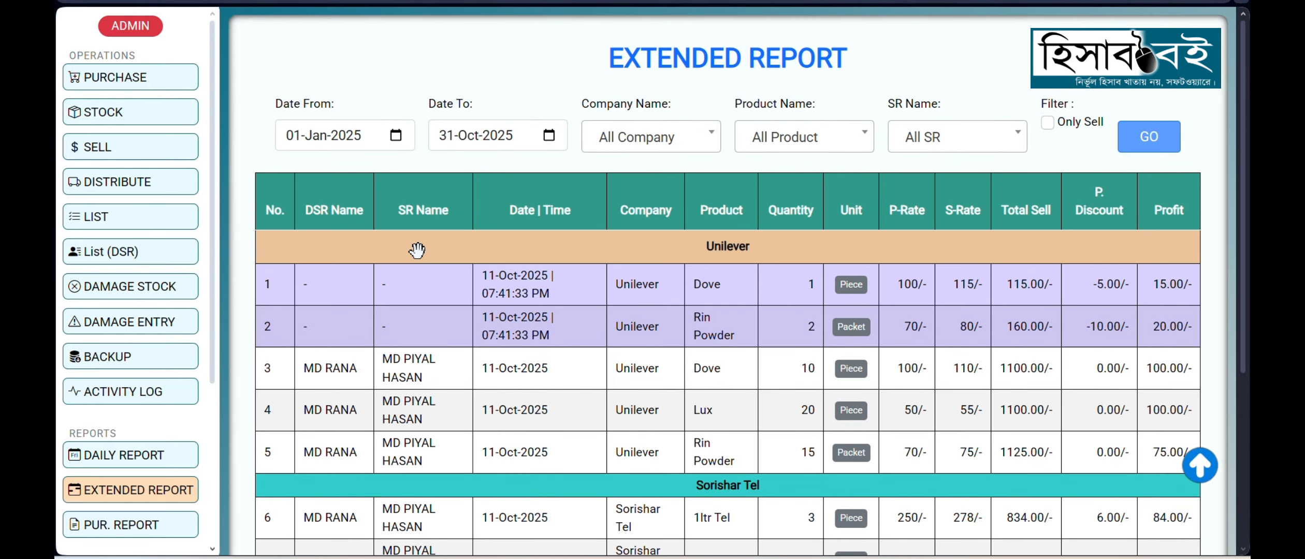
Step: Open the purchase report and look through its purchase rows grouped by company
scroll(148, 414, down, 3)
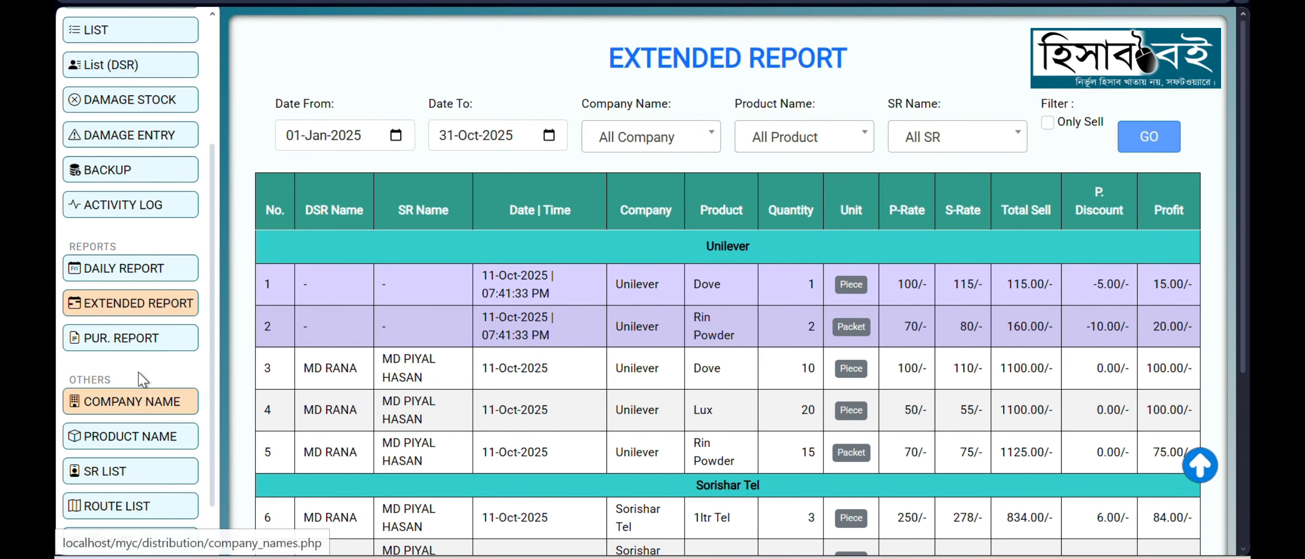
click(145, 339)
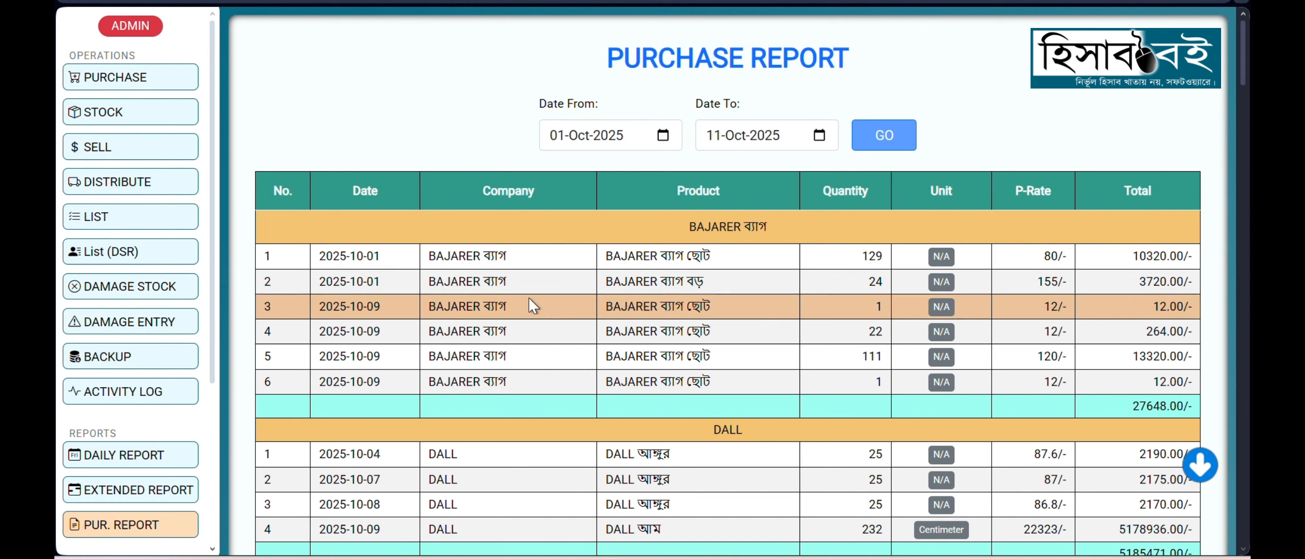
scroll(484, 135, down, 1)
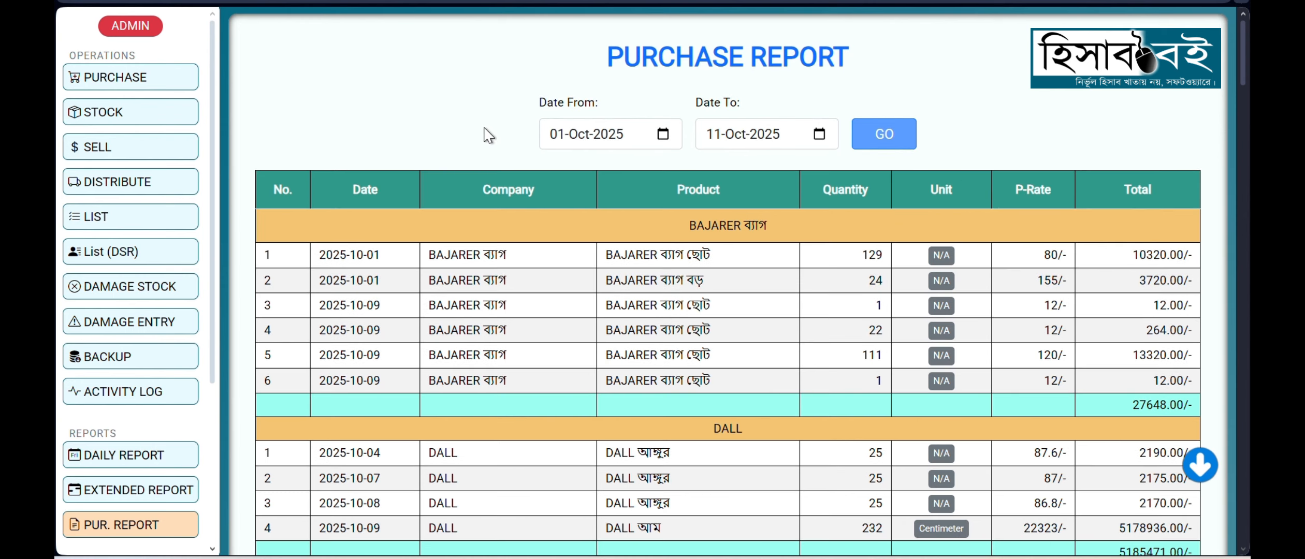
scroll(487, 135, down, 2)
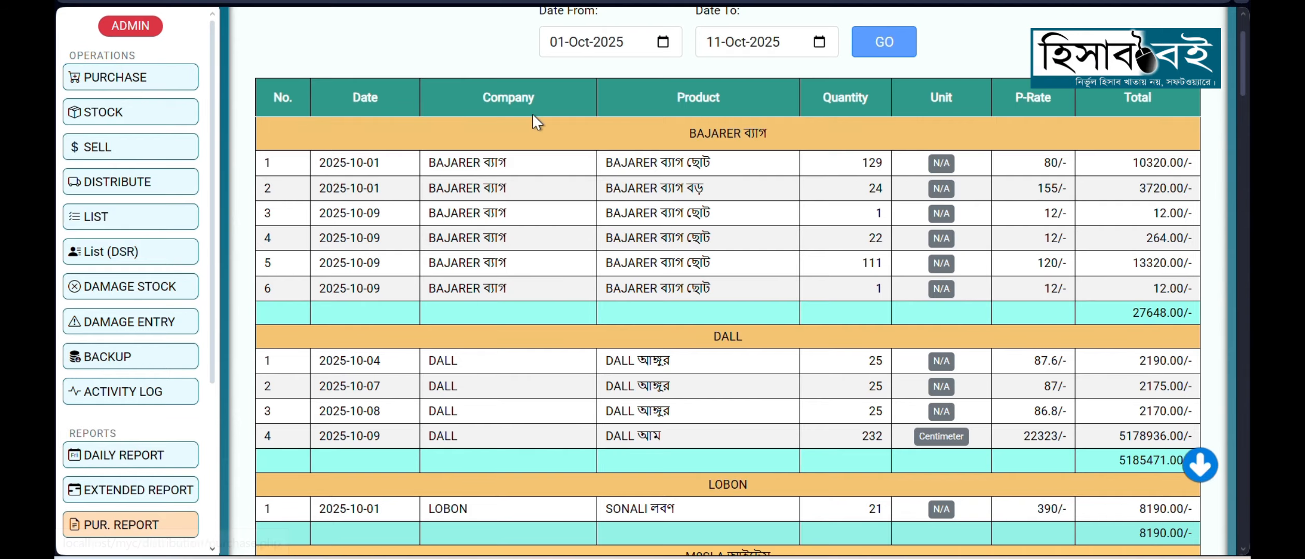
scroll(957, 309, down, 3)
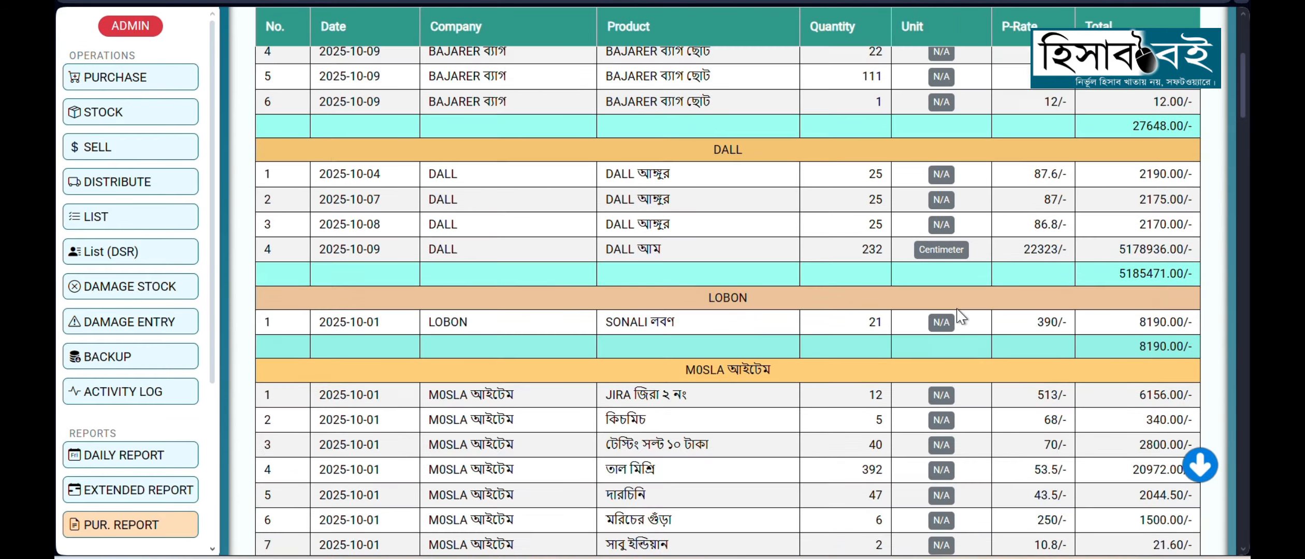
scroll(957, 311, down, 10)
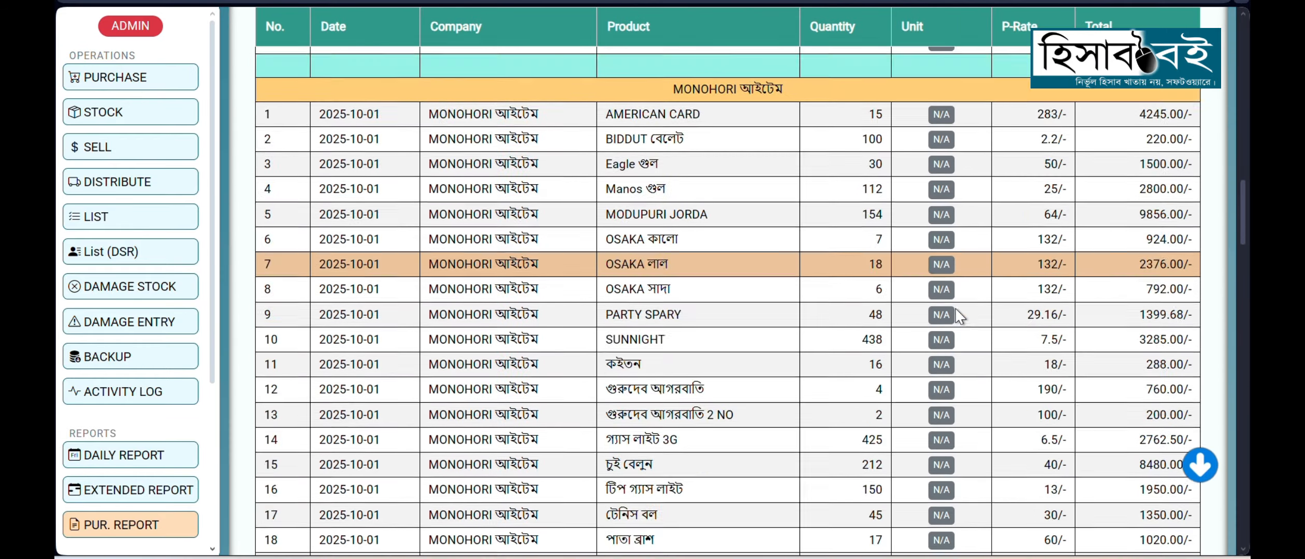
scroll(730, 396, up, 10)
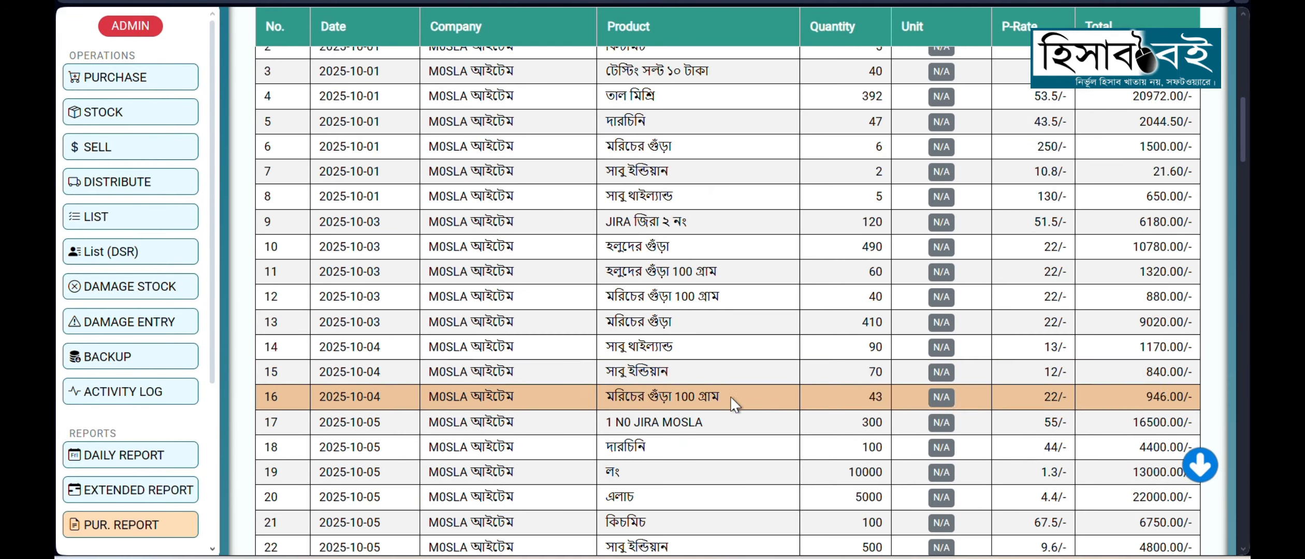
scroll(743, 365, up, 10)
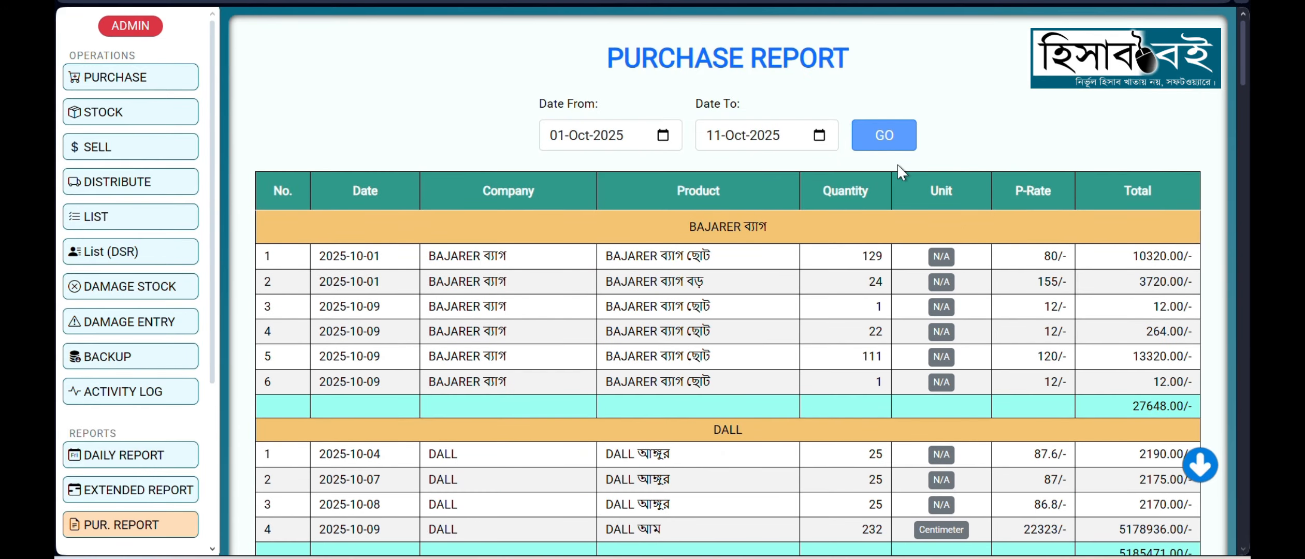
Step: Open the list of company names
scroll(164, 424, down, 2)
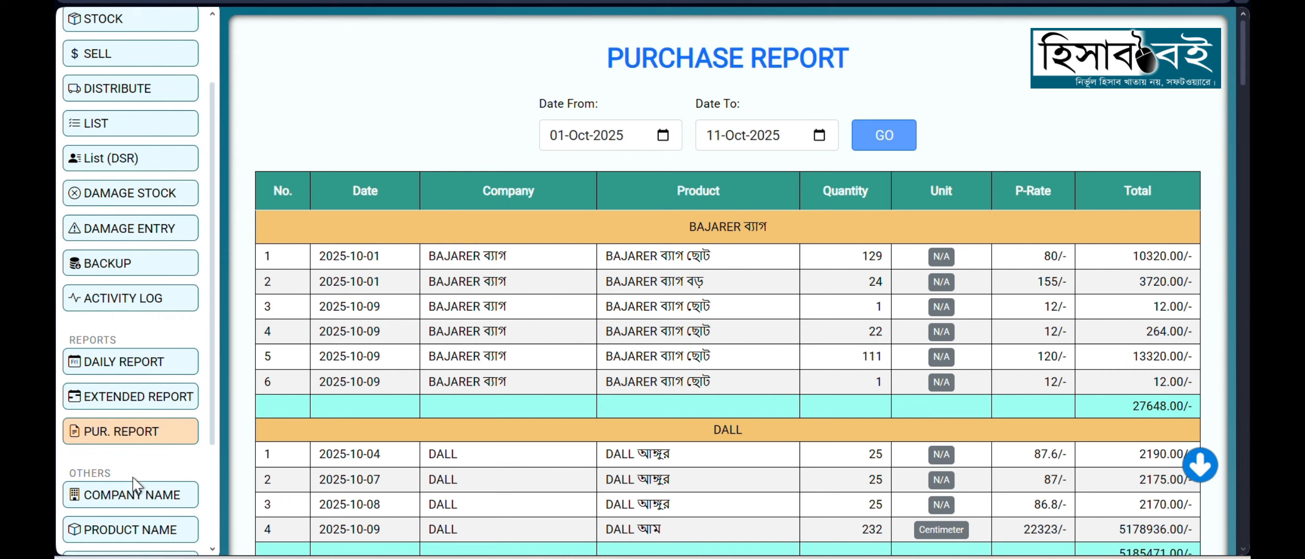
scroll(137, 466, down, 3)
click(141, 356)
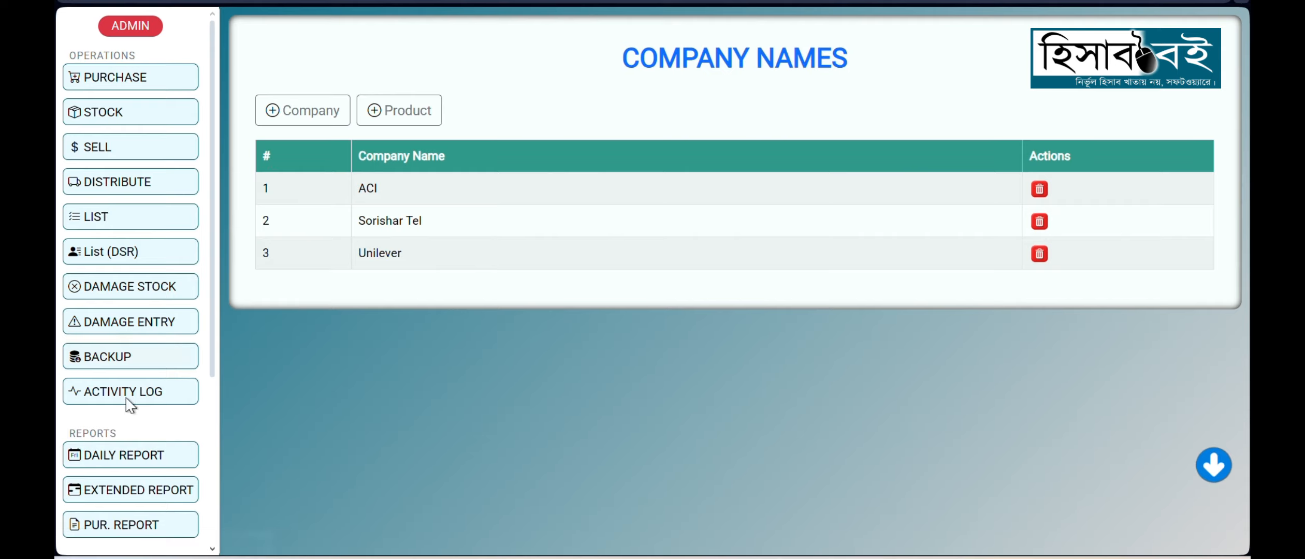
Step: Open the product names list and expand the products of ACI, Sorishar Tel and Unilever
scroll(131, 405, down, 4)
click(119, 380)
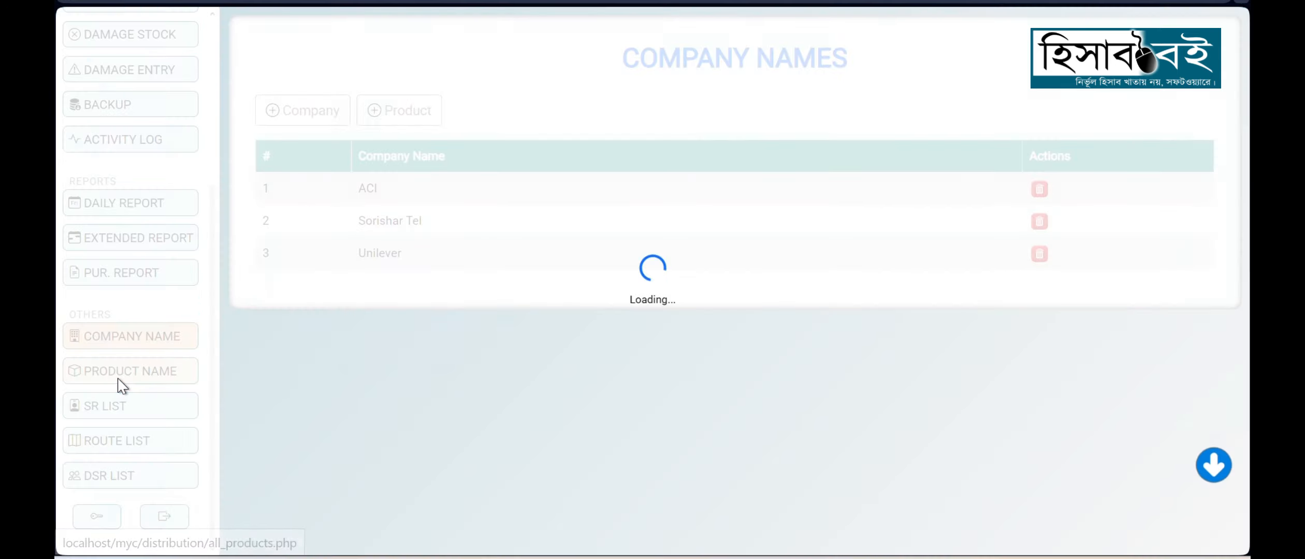
click(1193, 264)
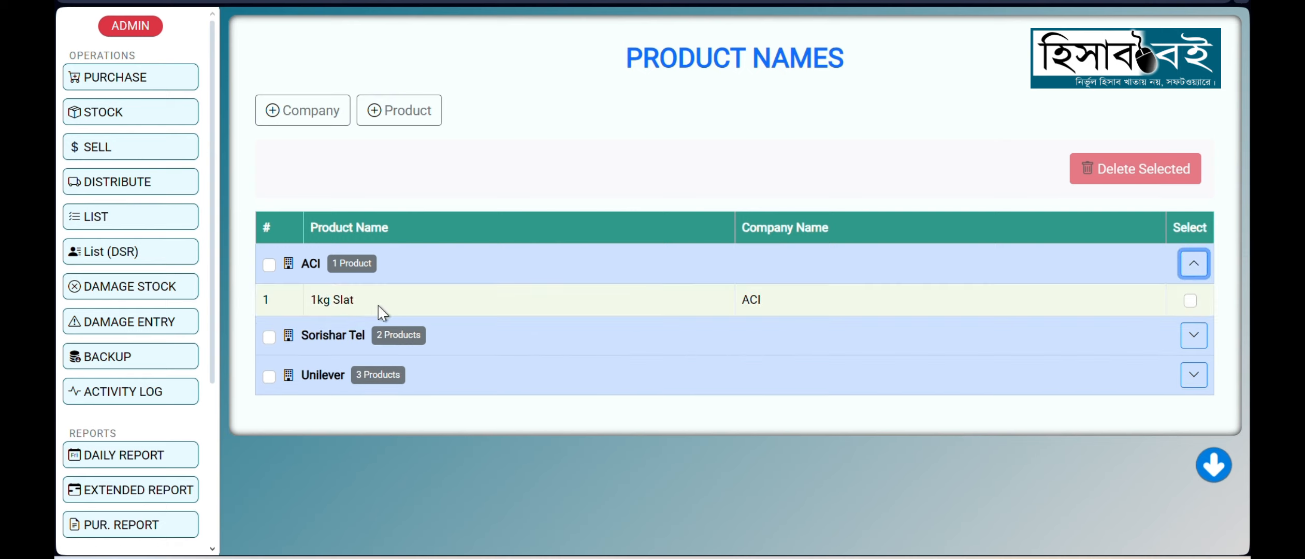
click(1191, 339)
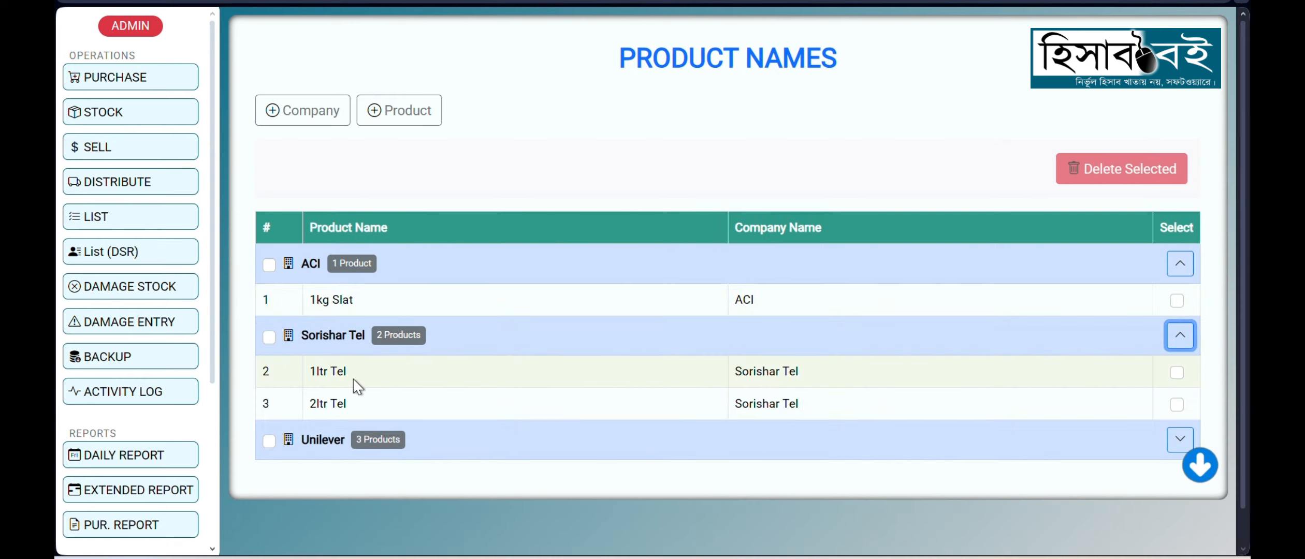
click(1179, 439)
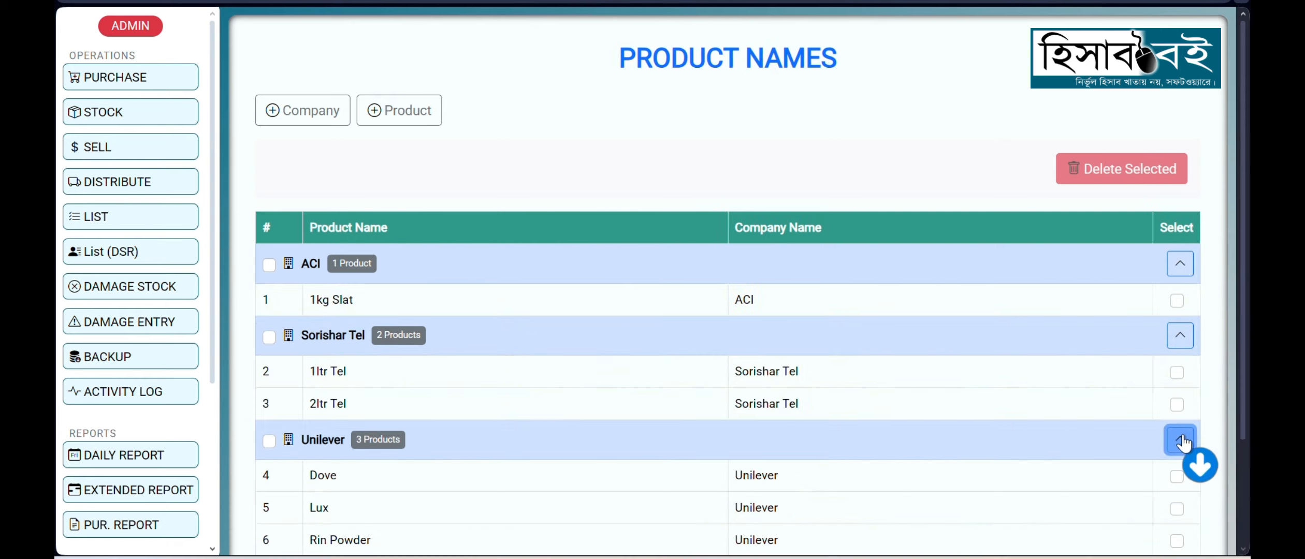
Step: Select the products 1kg Slat of ACI and 1ltr Tel of Sorishar Tel in the product list
scroll(875, 424, down, 2)
click(1177, 207)
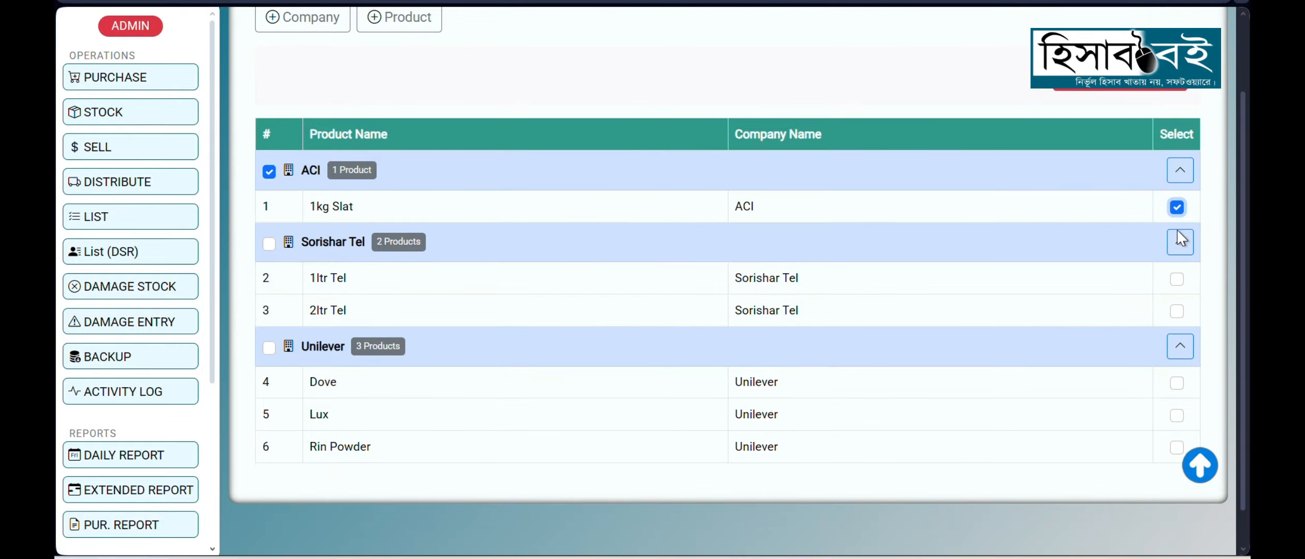
click(1175, 281)
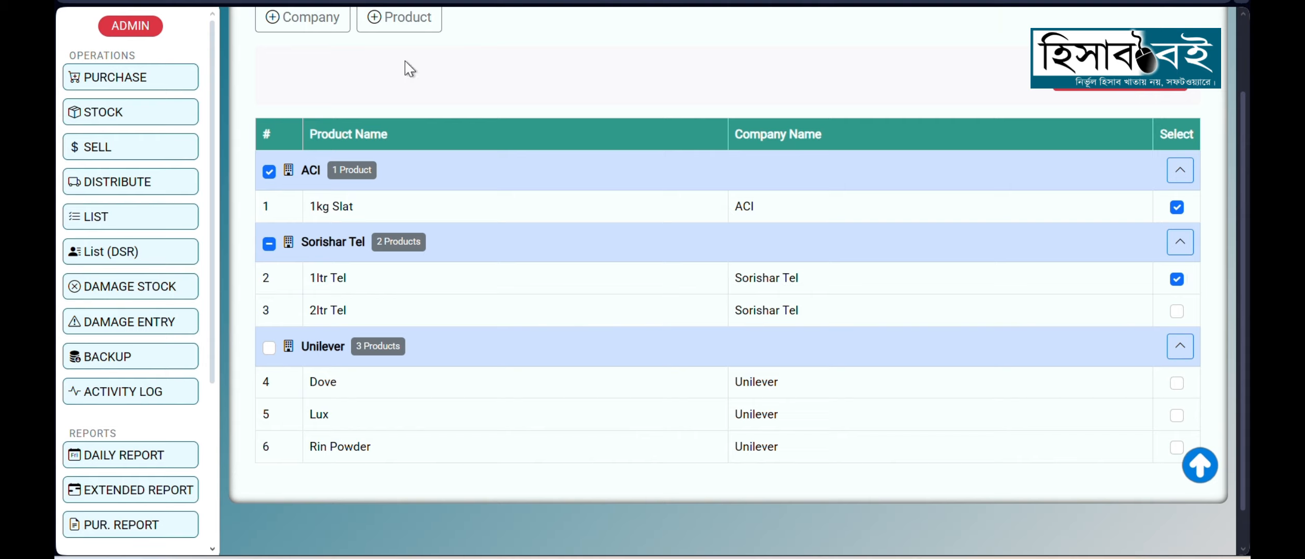
Step: View the SR list, the route list and the DSR list in turn
scroll(96, 416, down, 5)
click(111, 420)
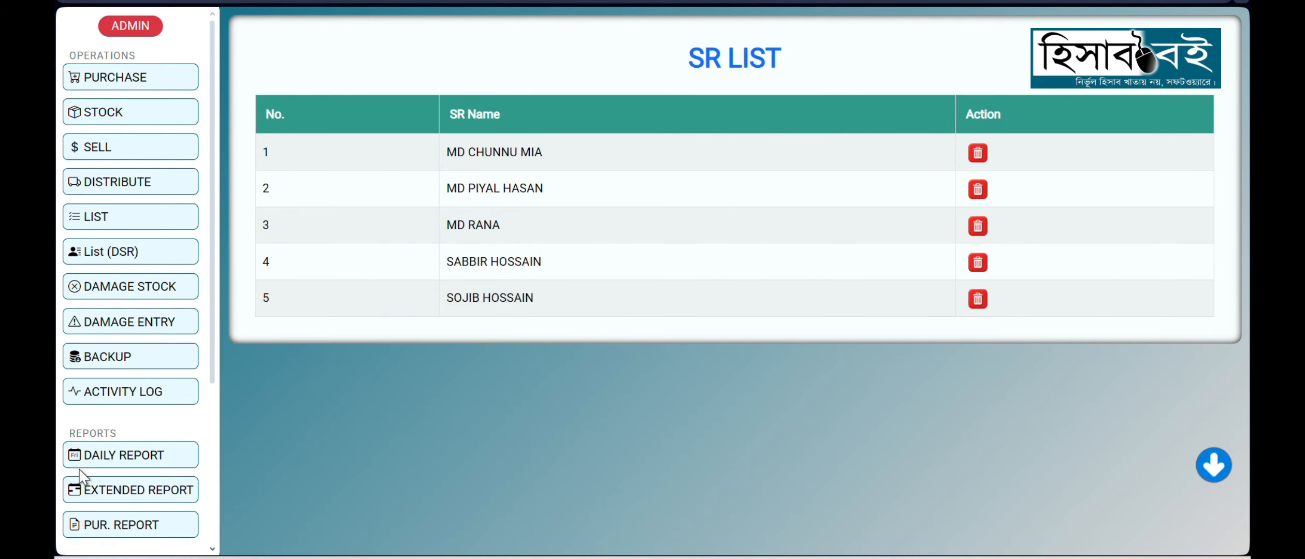
scroll(80, 474, down, 5)
click(98, 454)
scroll(520, 411, down, 5)
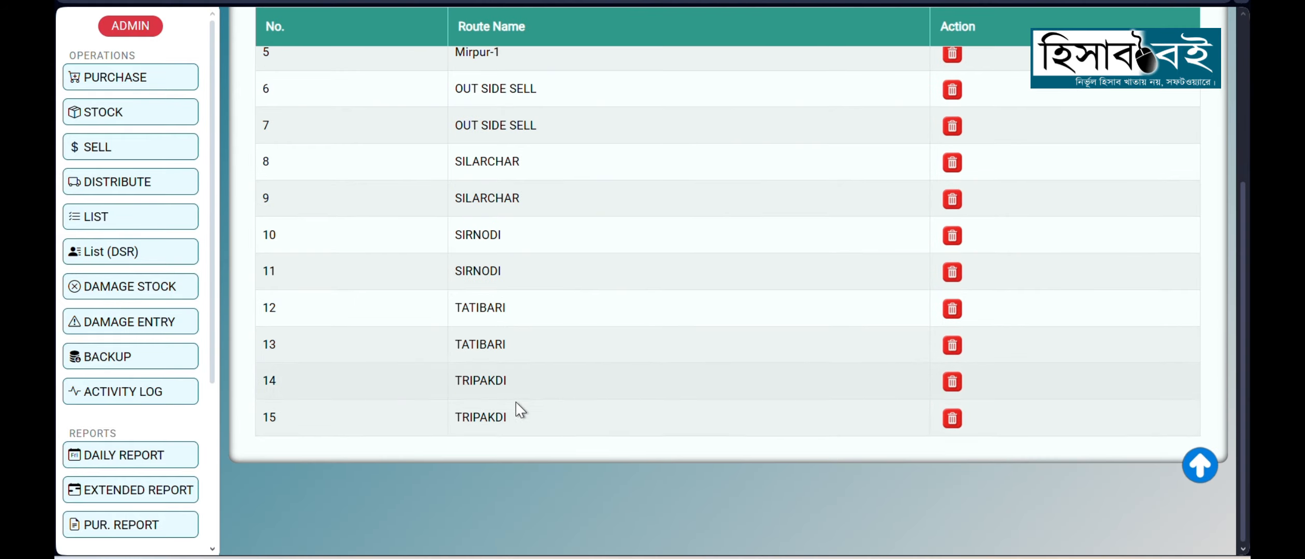
scroll(130, 453, down, 5)
click(102, 491)
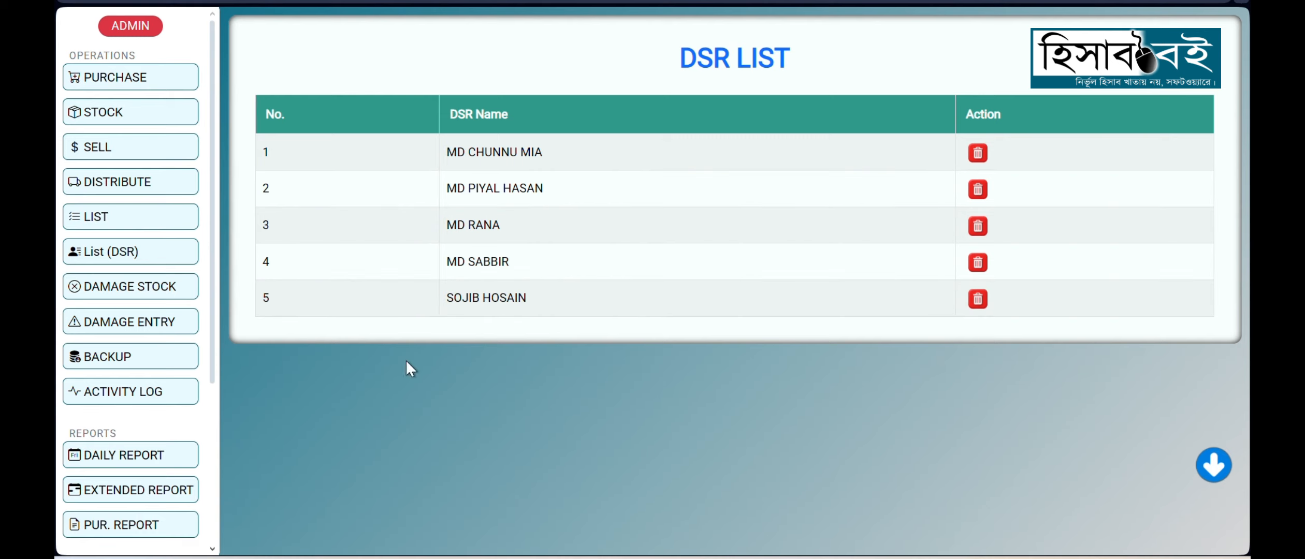
Step: Open the password change form and inspect its current, new and confirm password fields without entering anything
scroll(125, 419, down, 5)
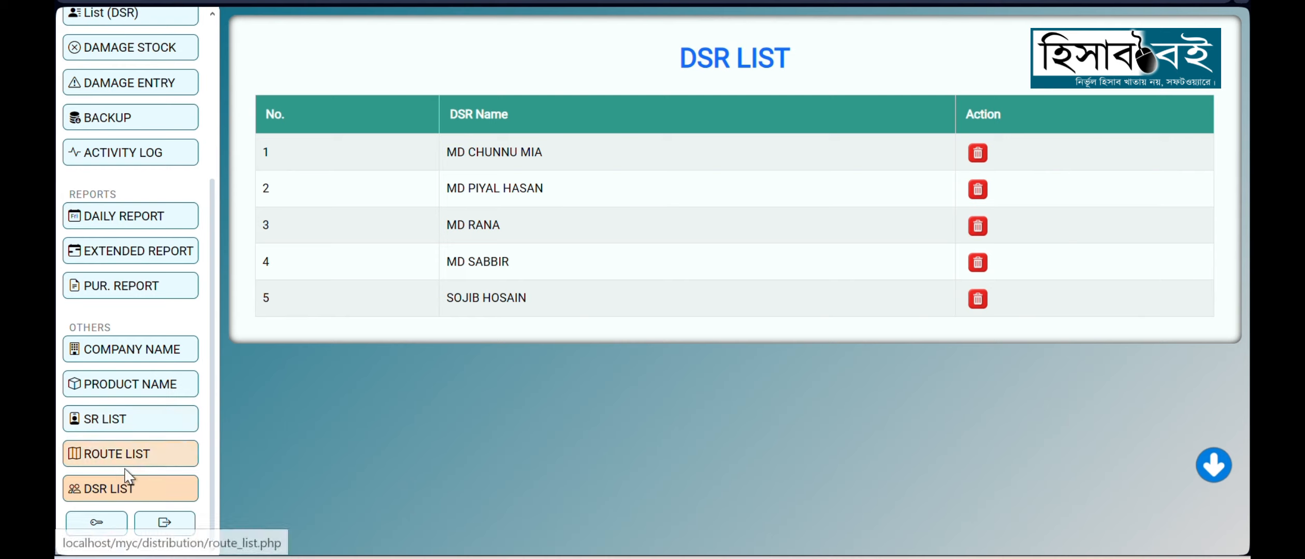
click(96, 522)
click(668, 158)
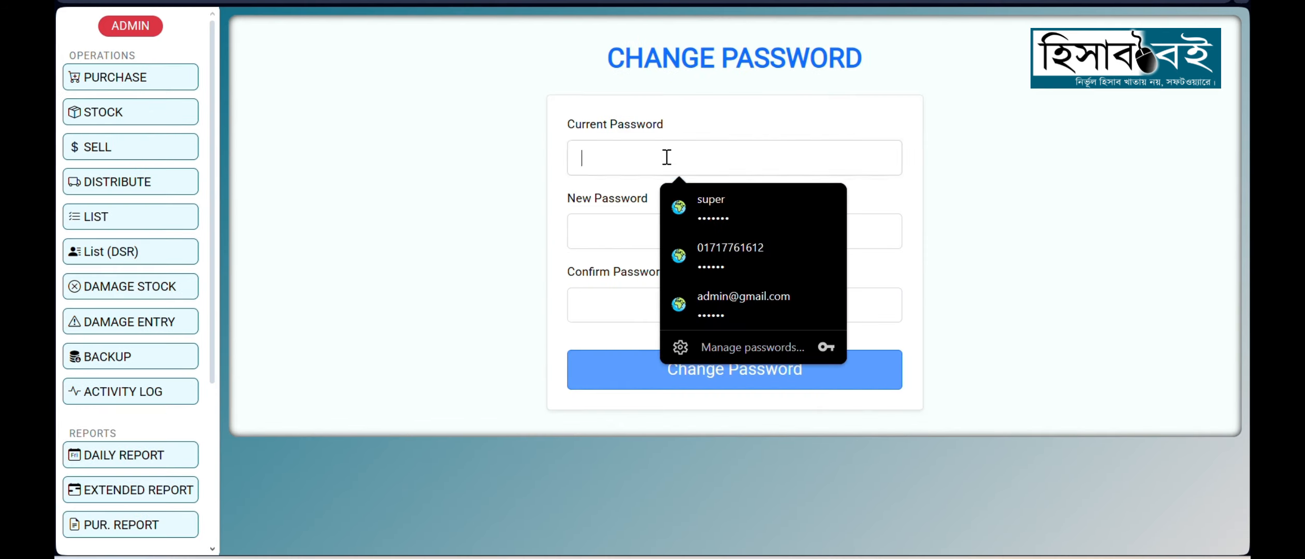
click(602, 241)
click(594, 150)
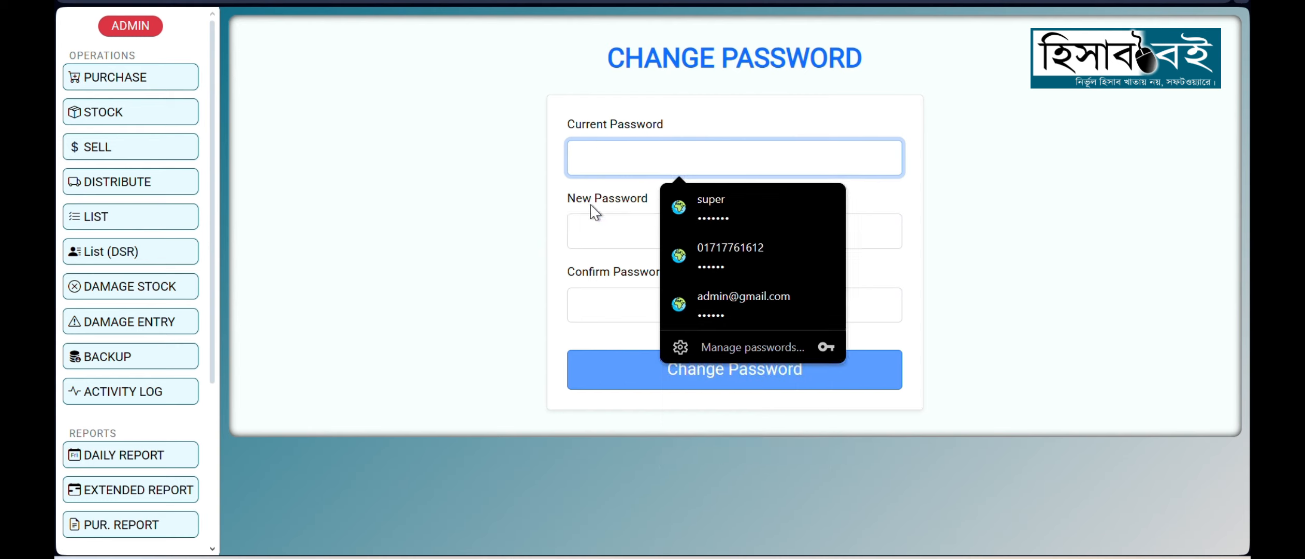
click(601, 235)
click(596, 299)
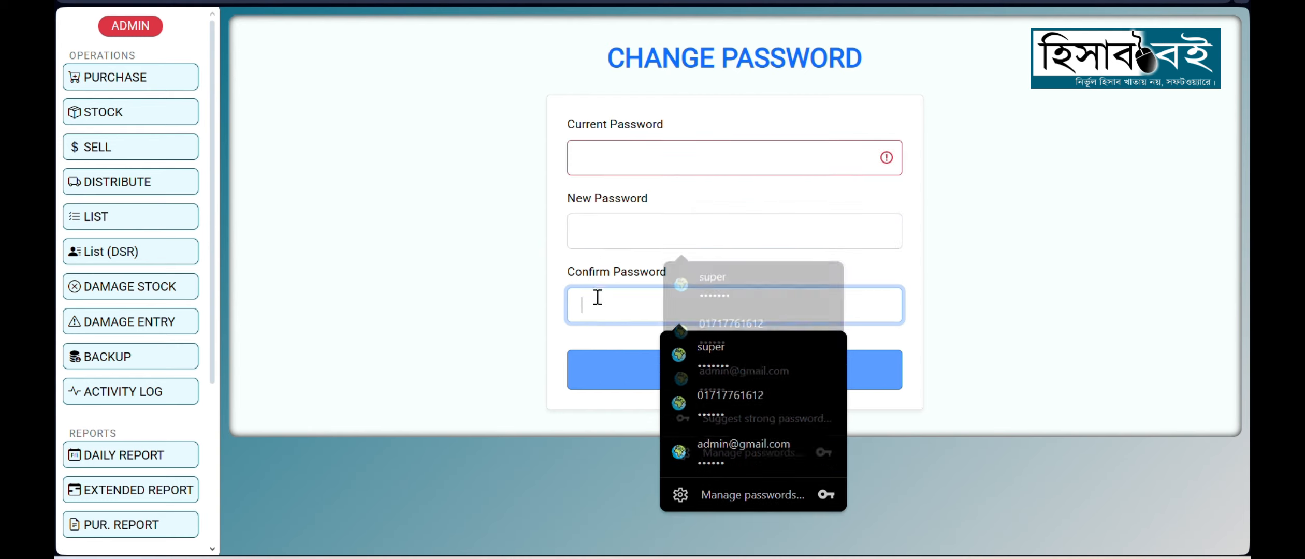
click(594, 231)
click(593, 311)
click(487, 316)
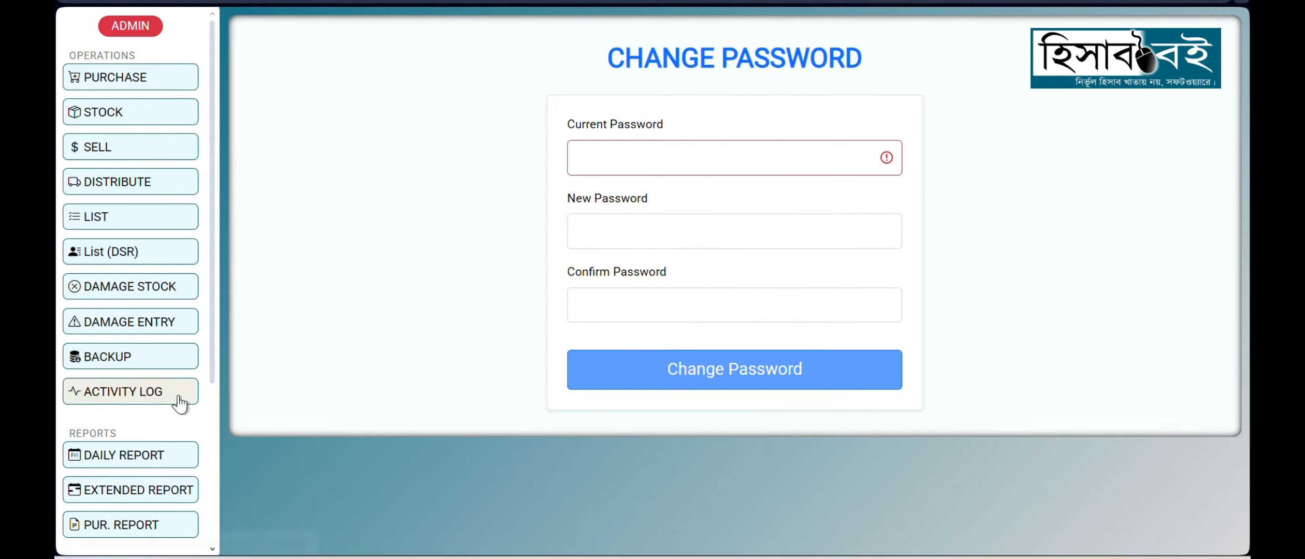
scroll(155, 409, down, 3)
scroll(121, 479, up, 3)
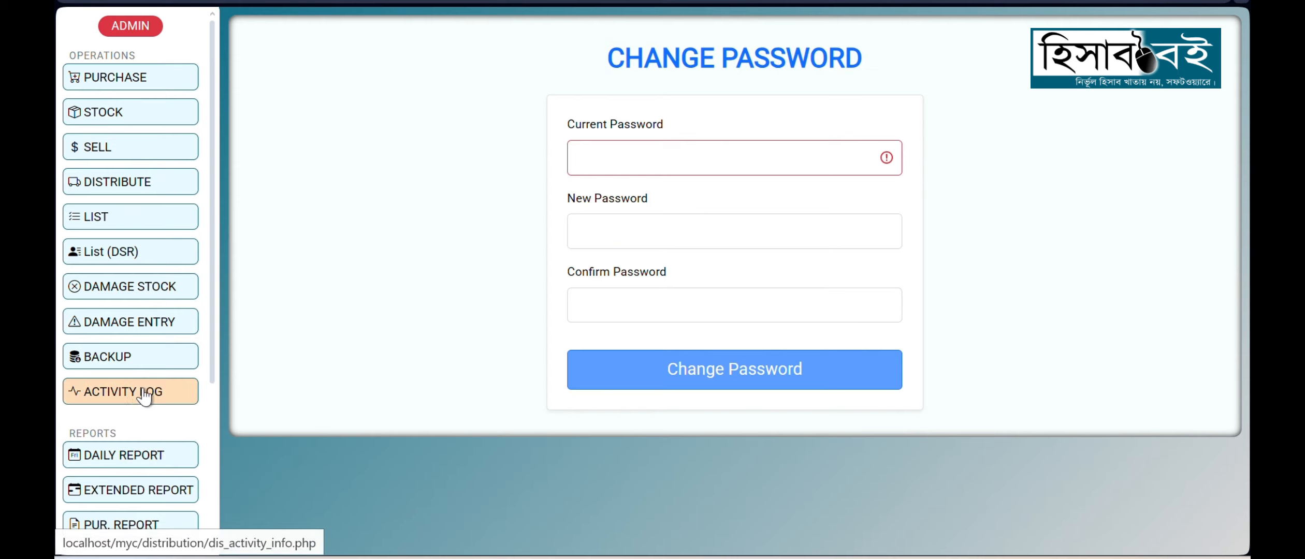
Step: Open the activity log and examine the latest route, product and company entries for October 2025
click(127, 395)
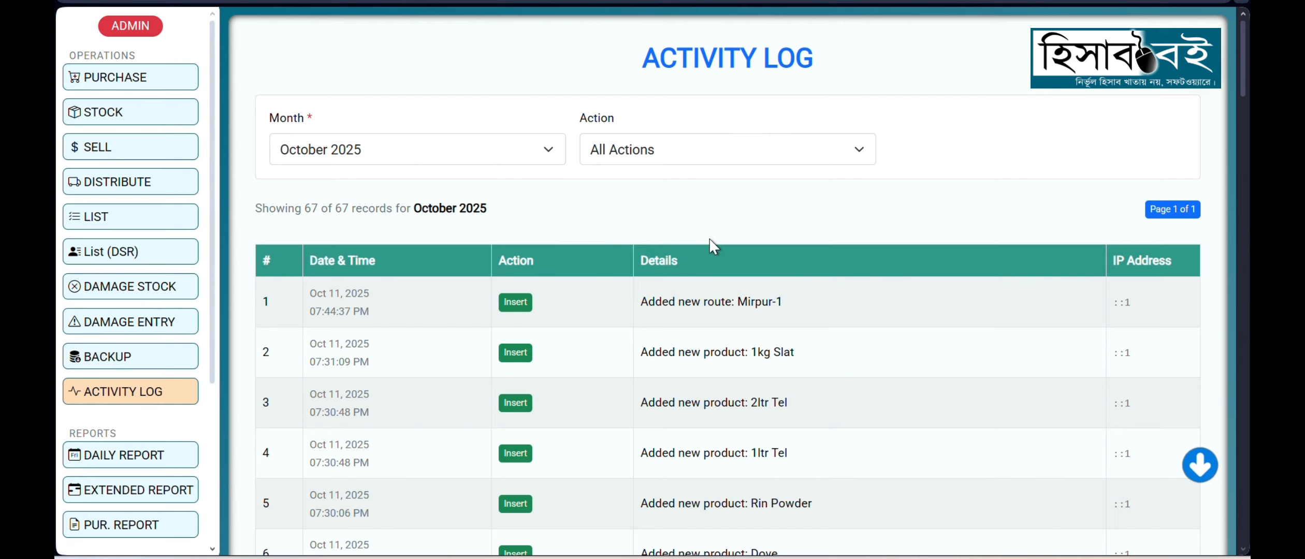
scroll(645, 244, down, 3)
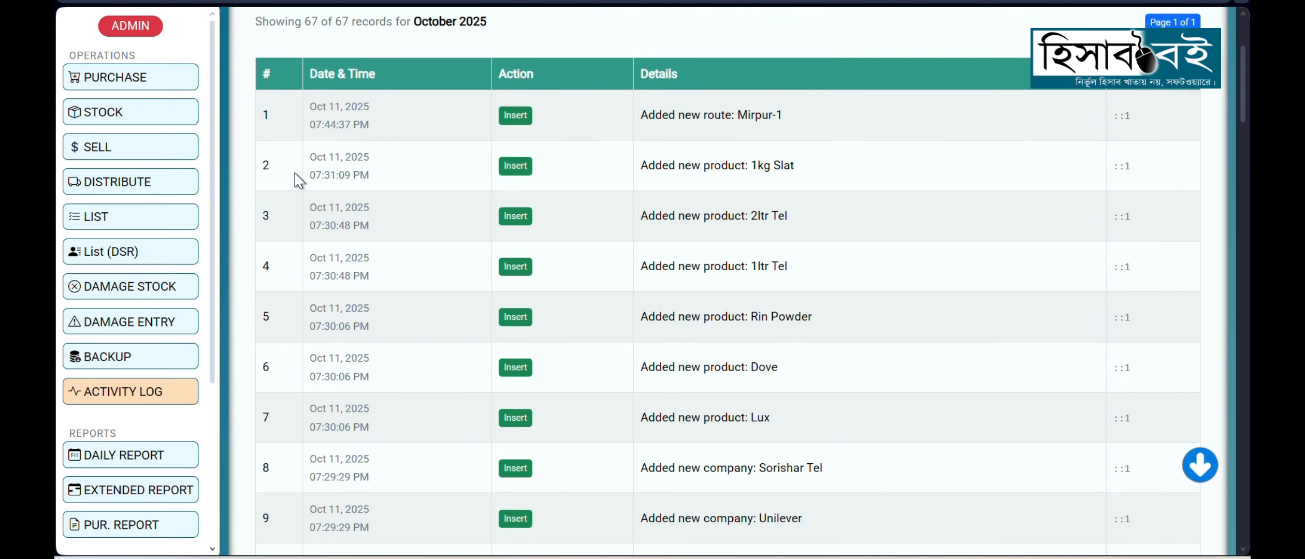
drag(642, 115, 787, 120)
scroll(656, 269, down, 3)
scroll(655, 275, down, 2)
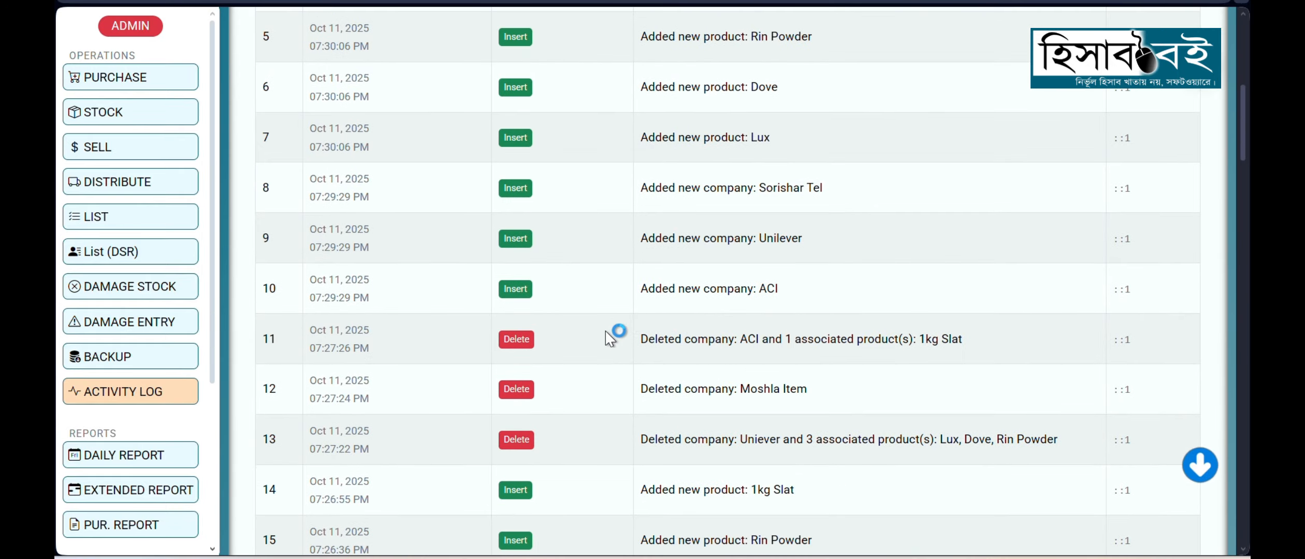
Step: Examine the deletion entries for the companies ACI, Moshla Item and Uniever in the activity log, including their dates and times
drag(640, 341, 974, 366)
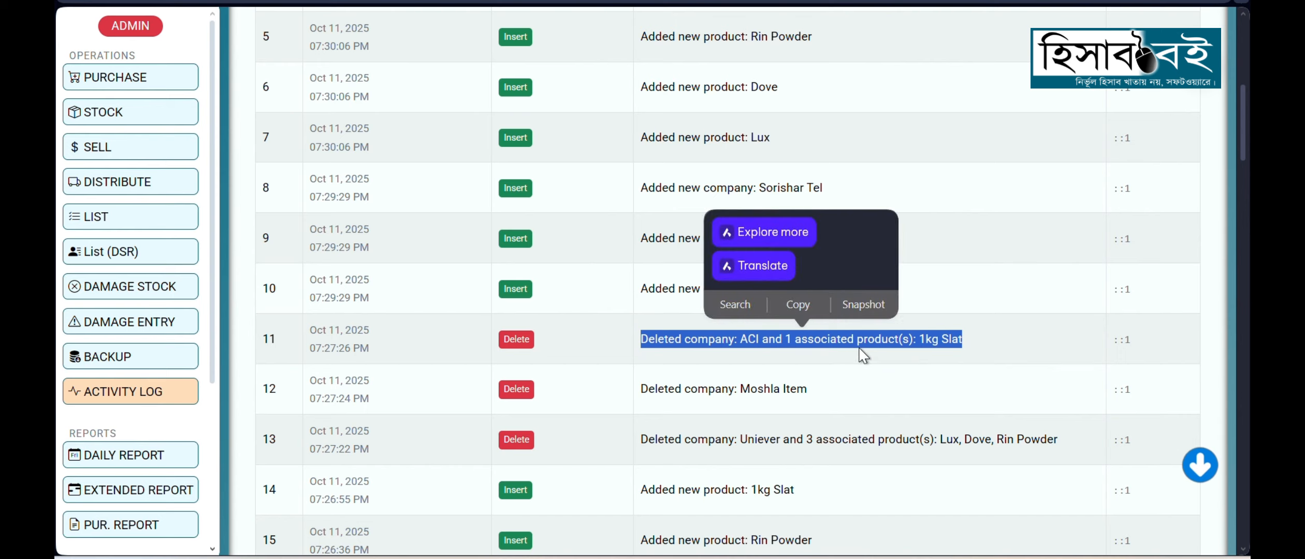
click(961, 346)
drag(961, 346, 632, 342)
drag(633, 392, 833, 395)
click(766, 419)
scroll(588, 379, up, 1)
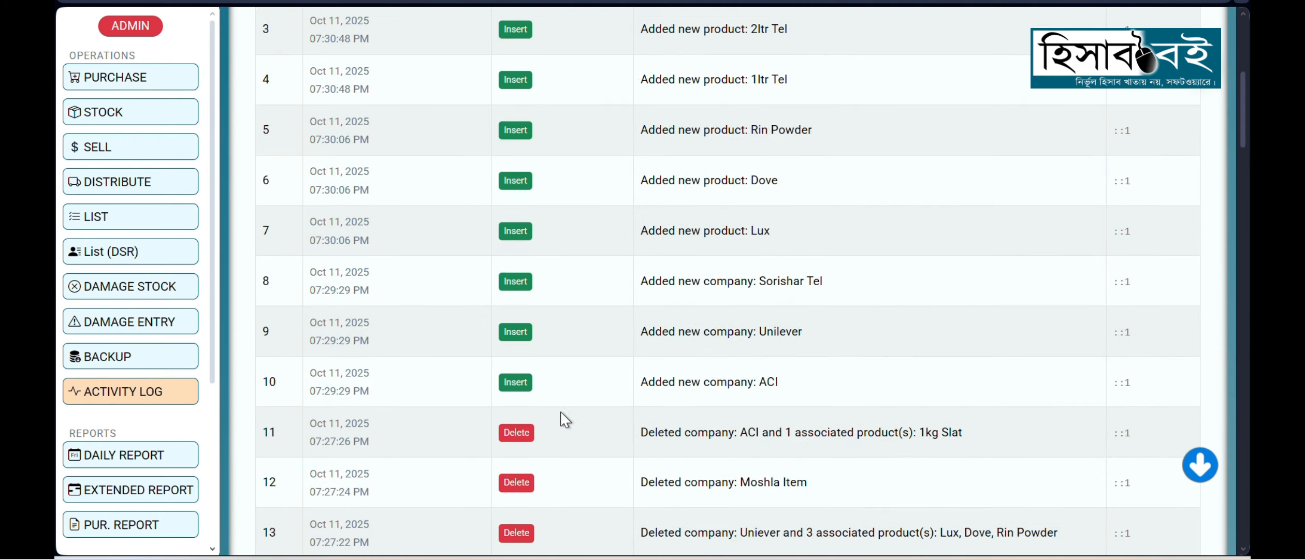
scroll(563, 420, down, 3)
drag(378, 357, 308, 342)
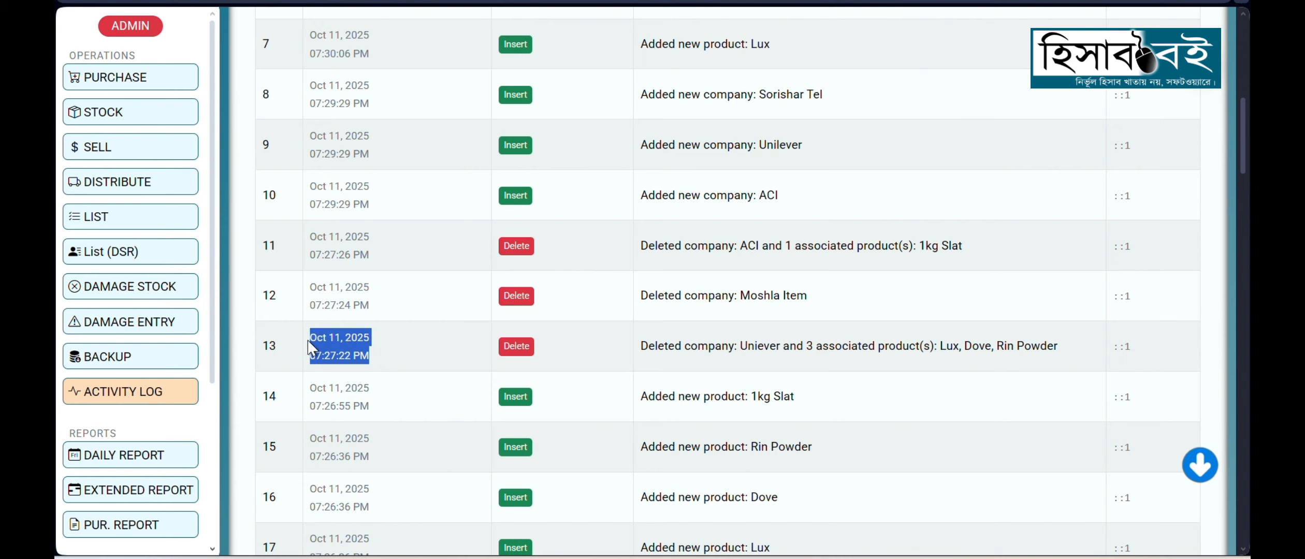
click(407, 343)
scroll(679, 334, up, 8)
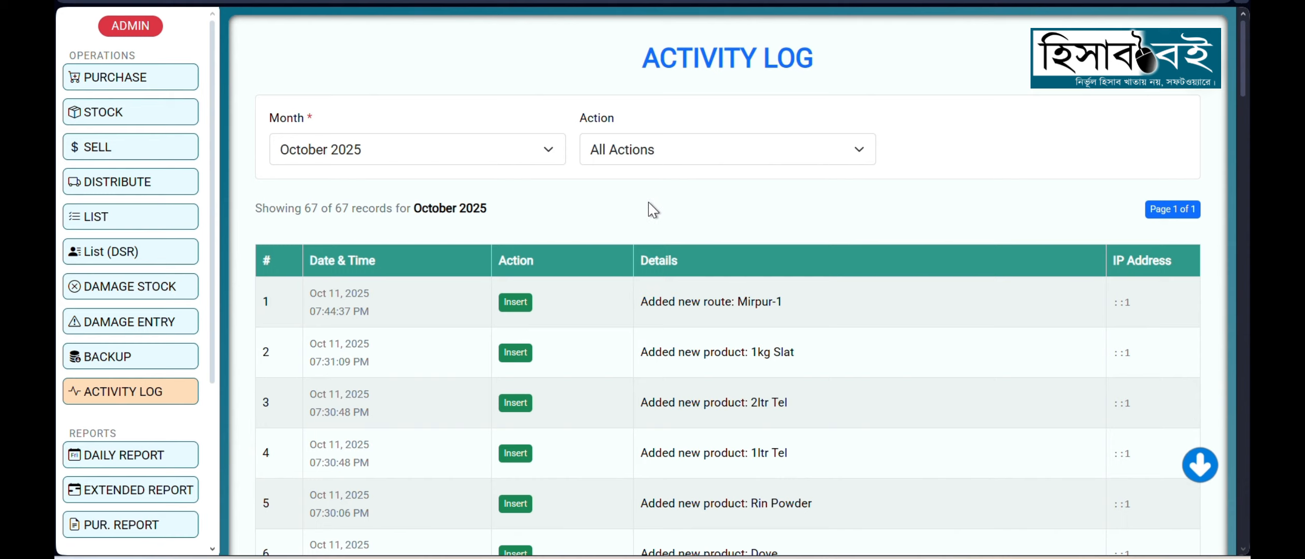
Step: Open the full stock list, preview its printout and cancel printing
click(104, 115)
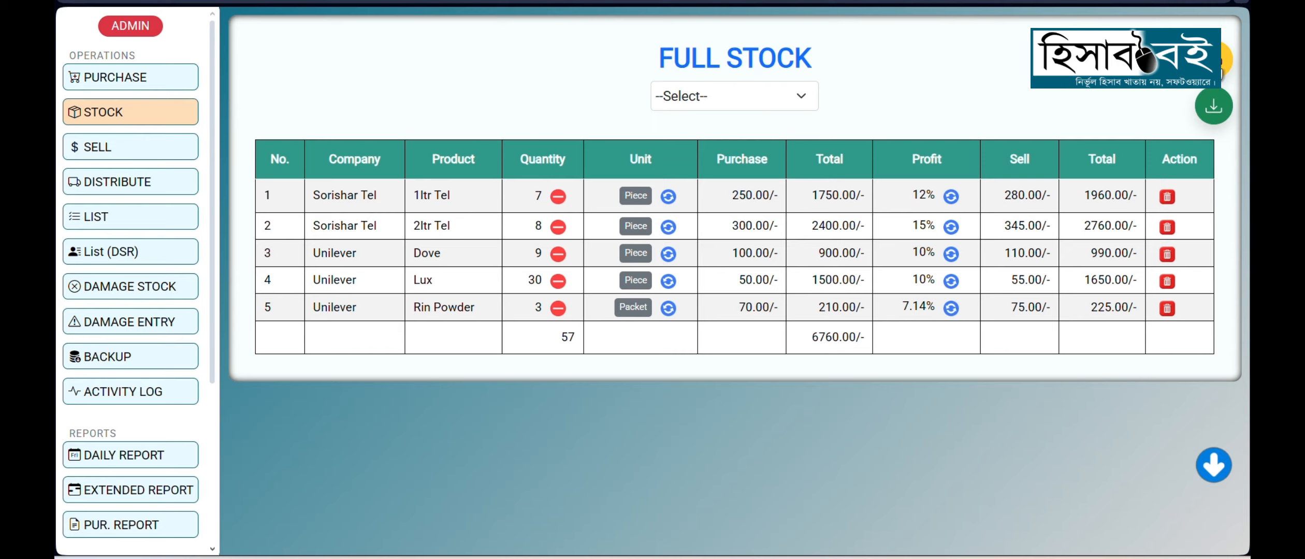
click(1222, 69)
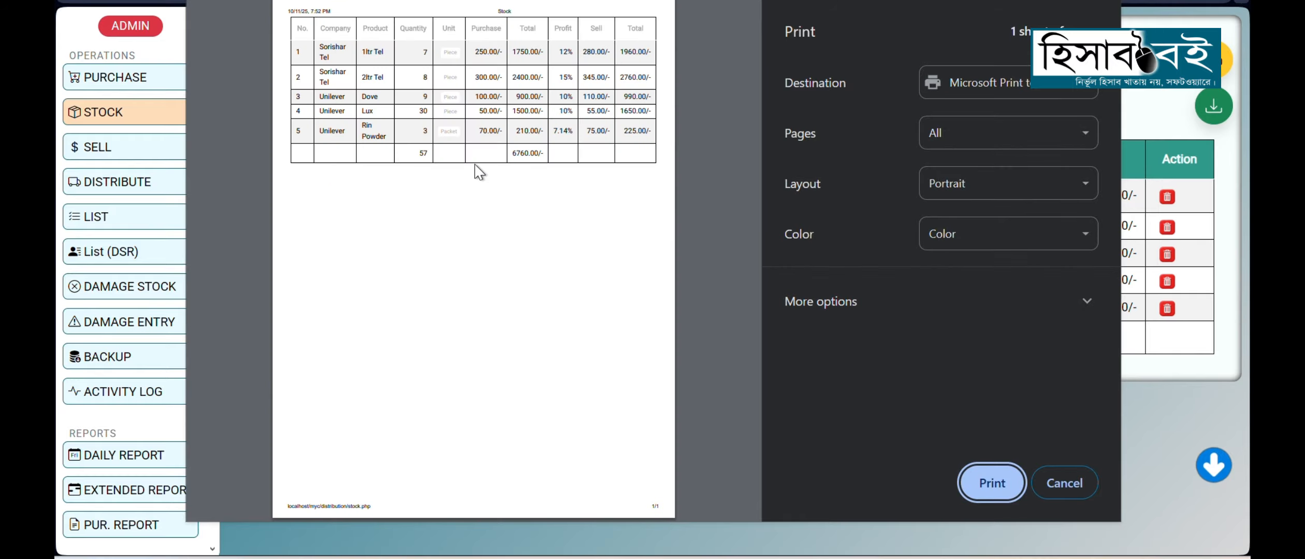
click(1087, 495)
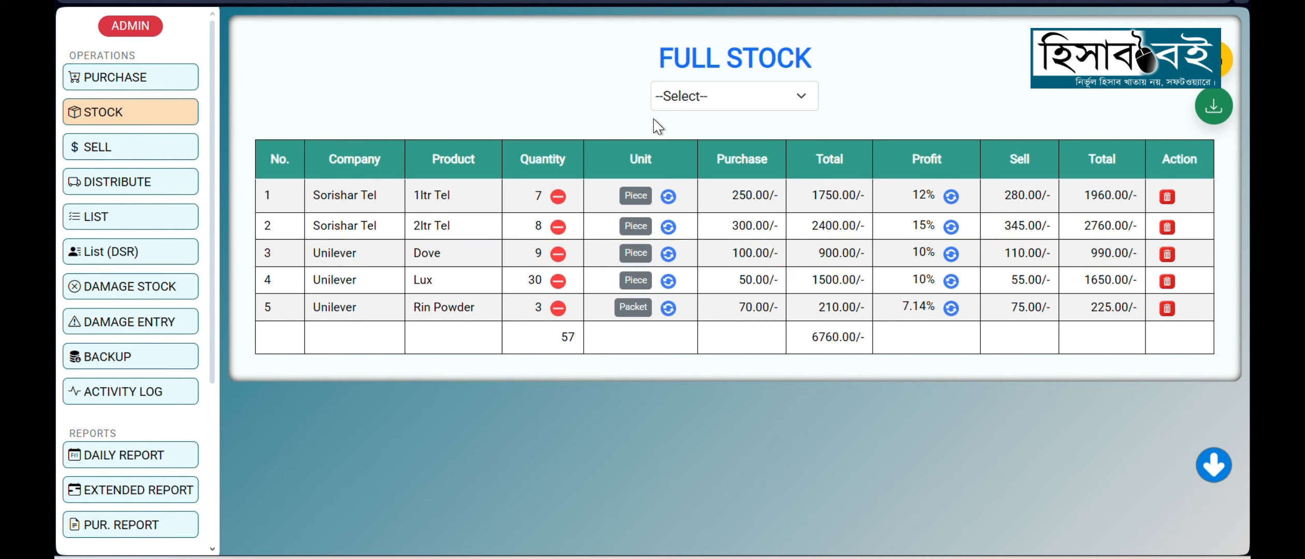
Step: Filter the stock list by the company Unilever and then by Sorishar Tel
click(713, 100)
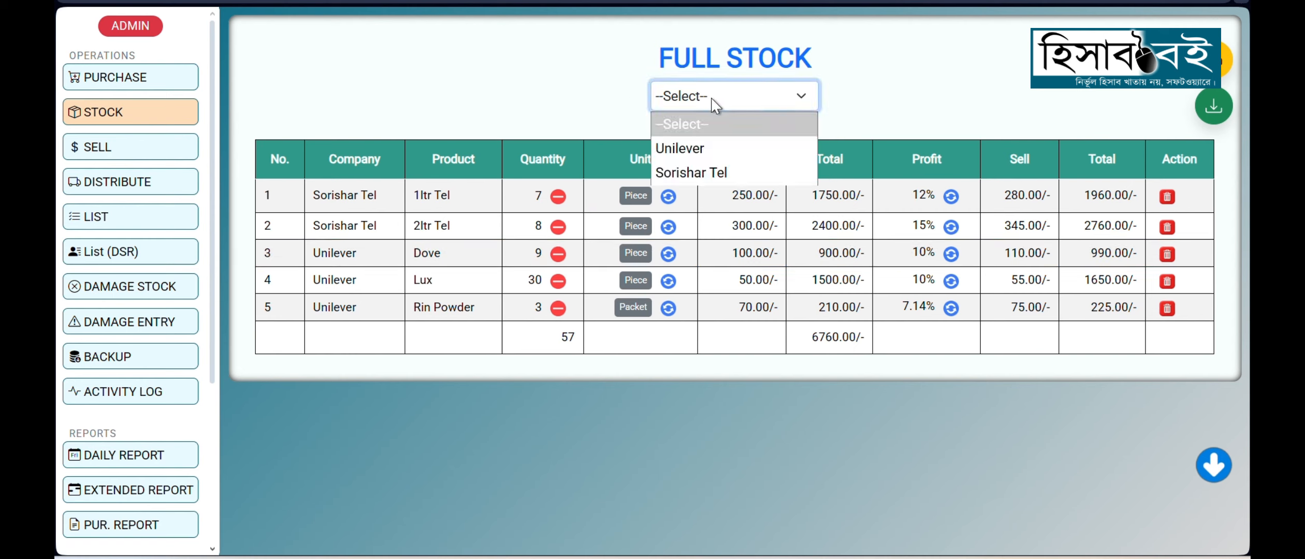
click(698, 151)
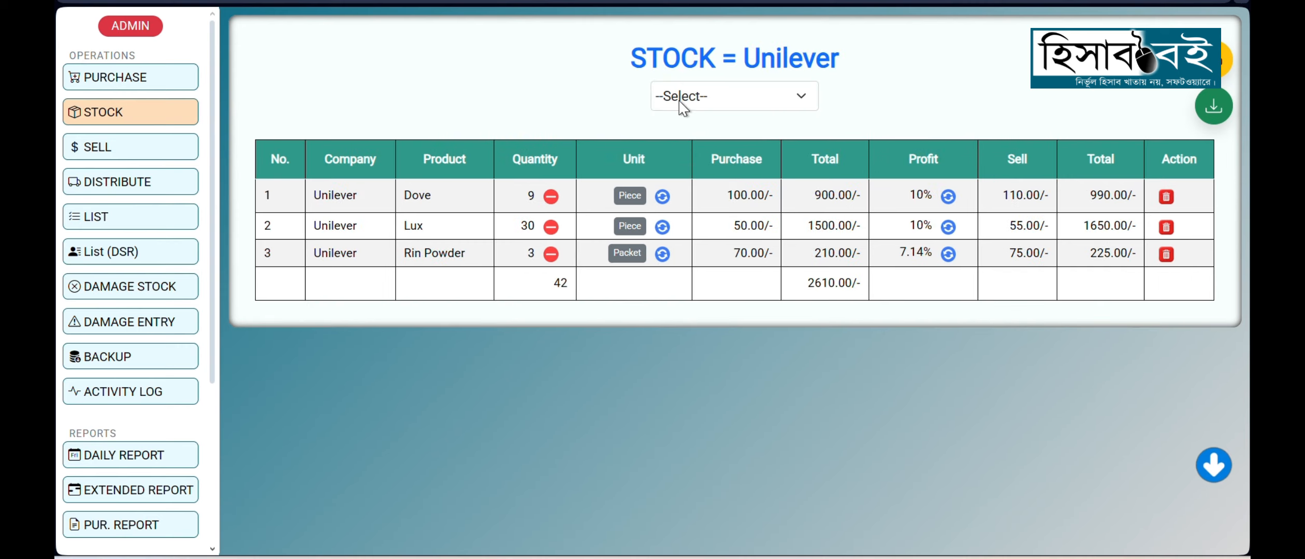
click(680, 102)
click(704, 176)
click(692, 98)
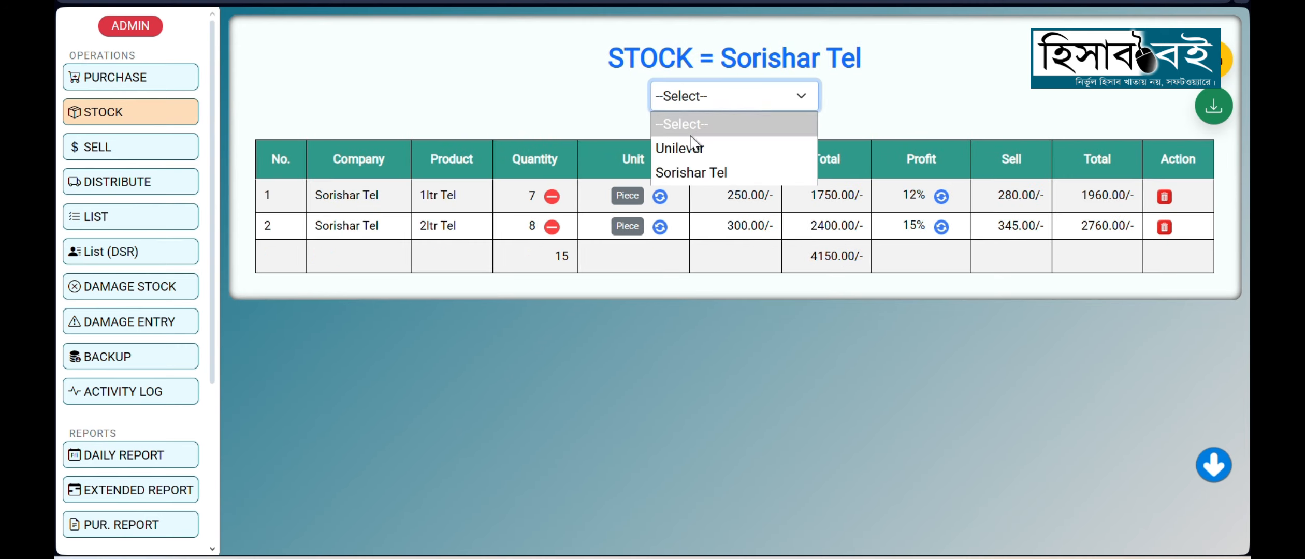
click(570, 99)
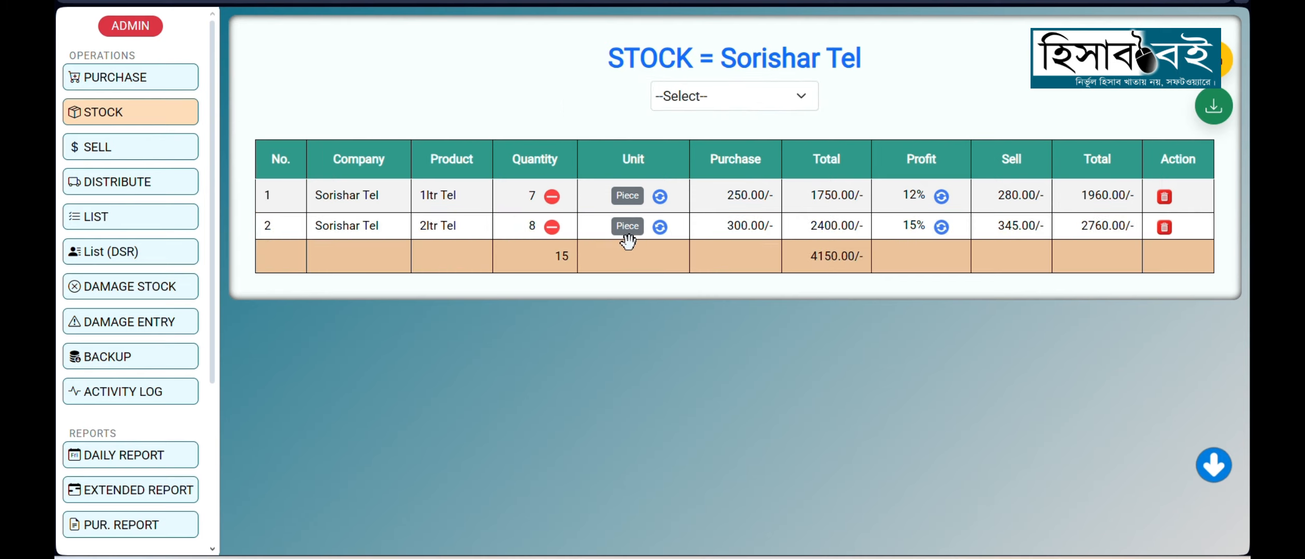
Step: Inspect the current and delete quantity fields of the stock deletion form for 1ltr Tel, and cancel without deleting anything
click(553, 202)
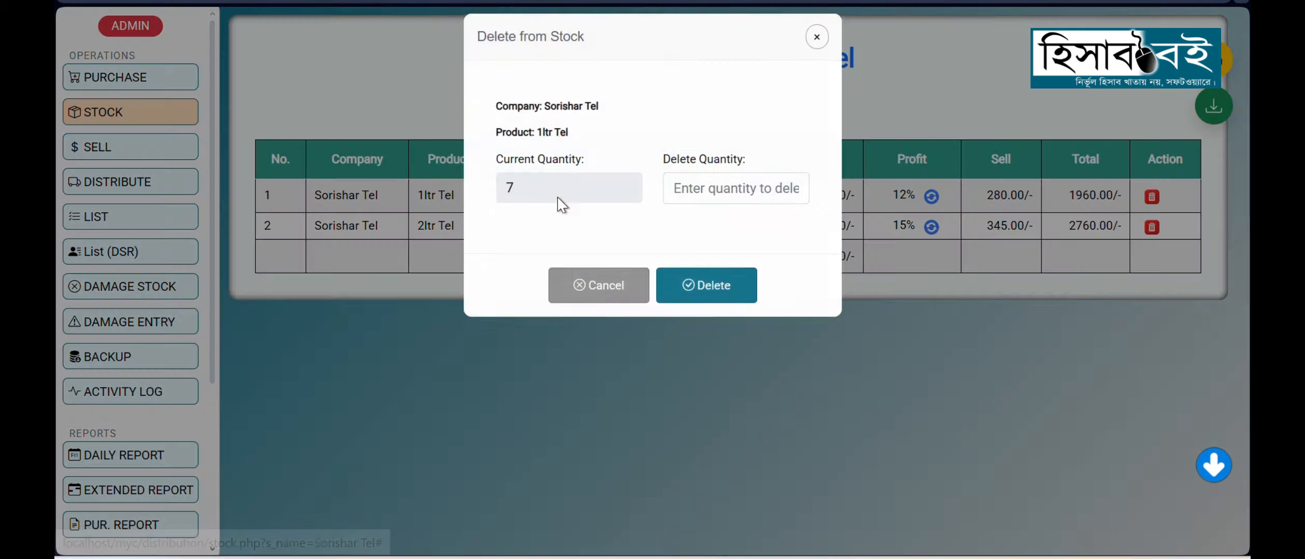
click(684, 187)
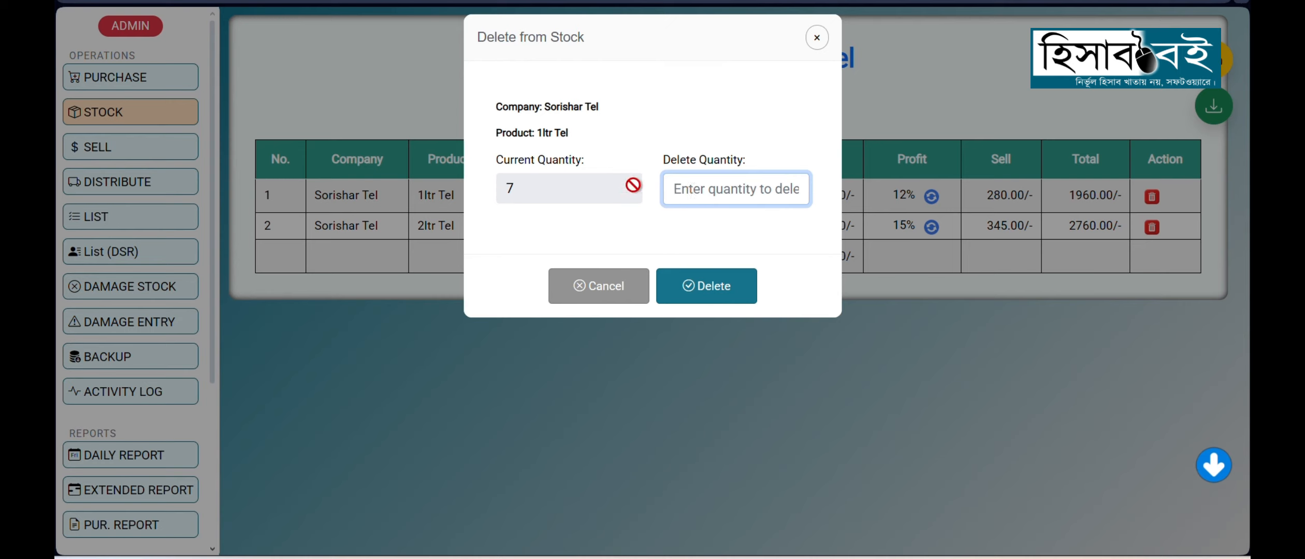
drag(533, 187, 500, 187)
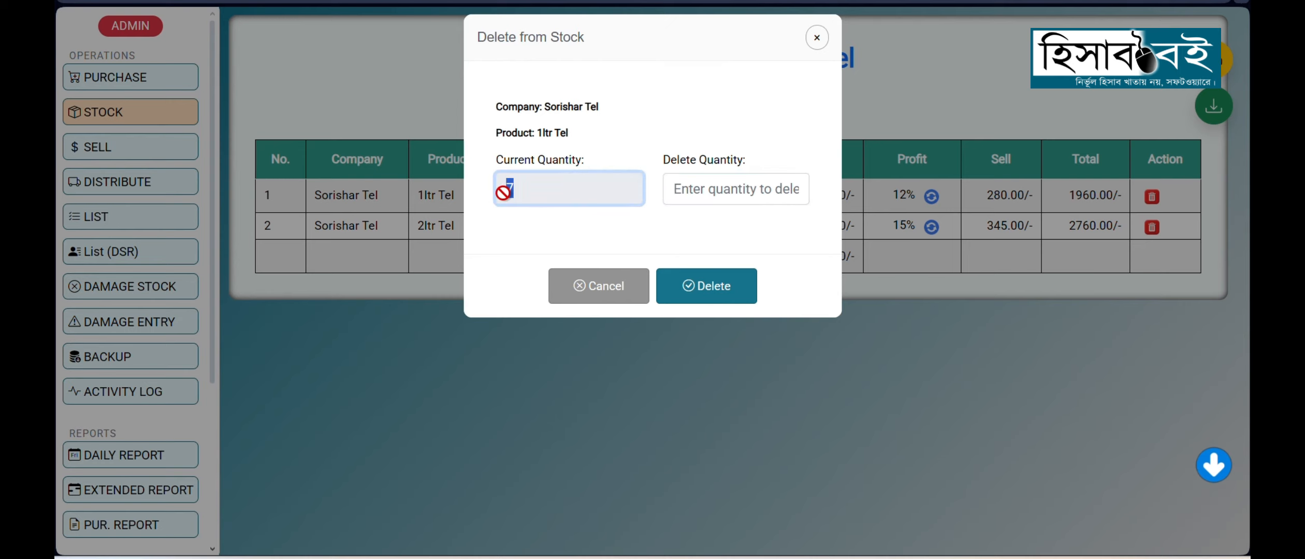
click(705, 201)
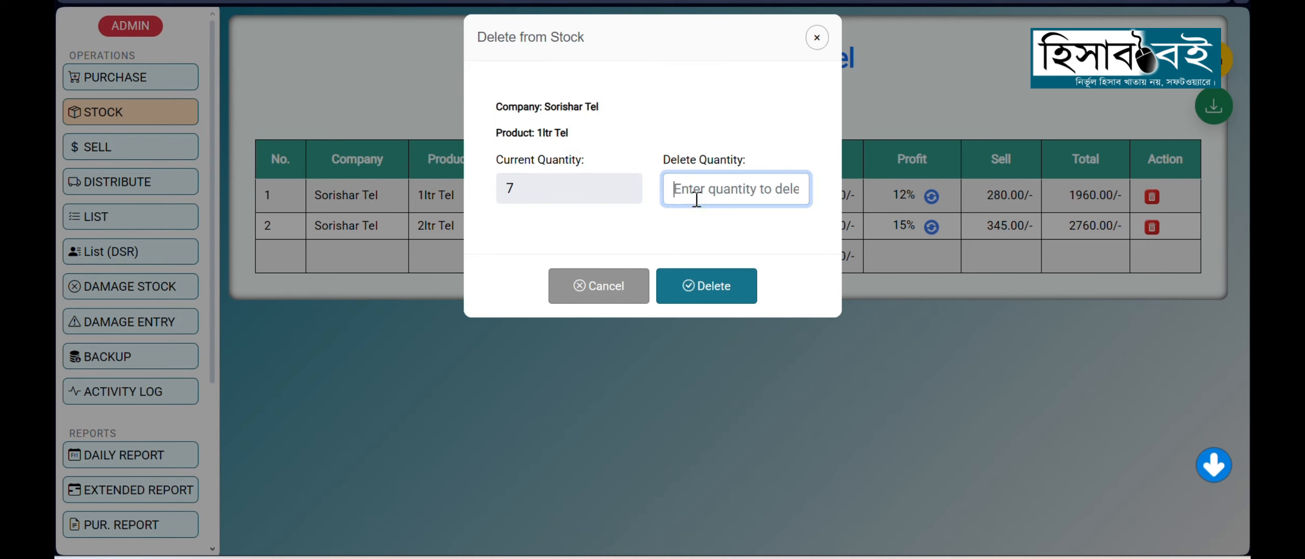
click(611, 289)
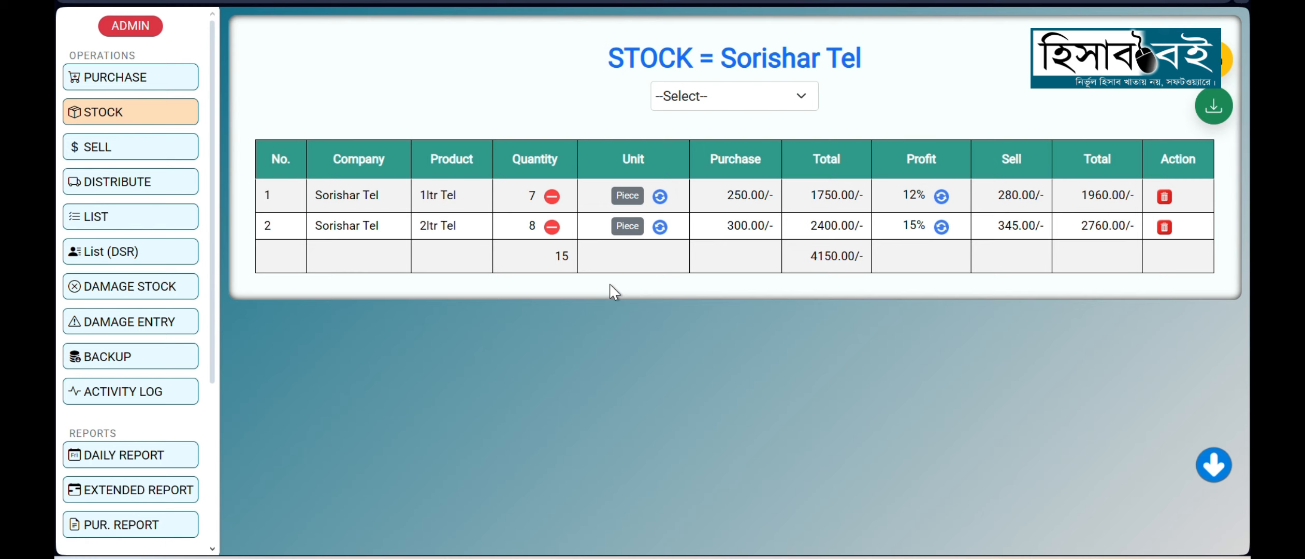
Step: View the available new units for 1ltr Tel in the unit update form and cancel without changing the unit
click(659, 196)
click(717, 198)
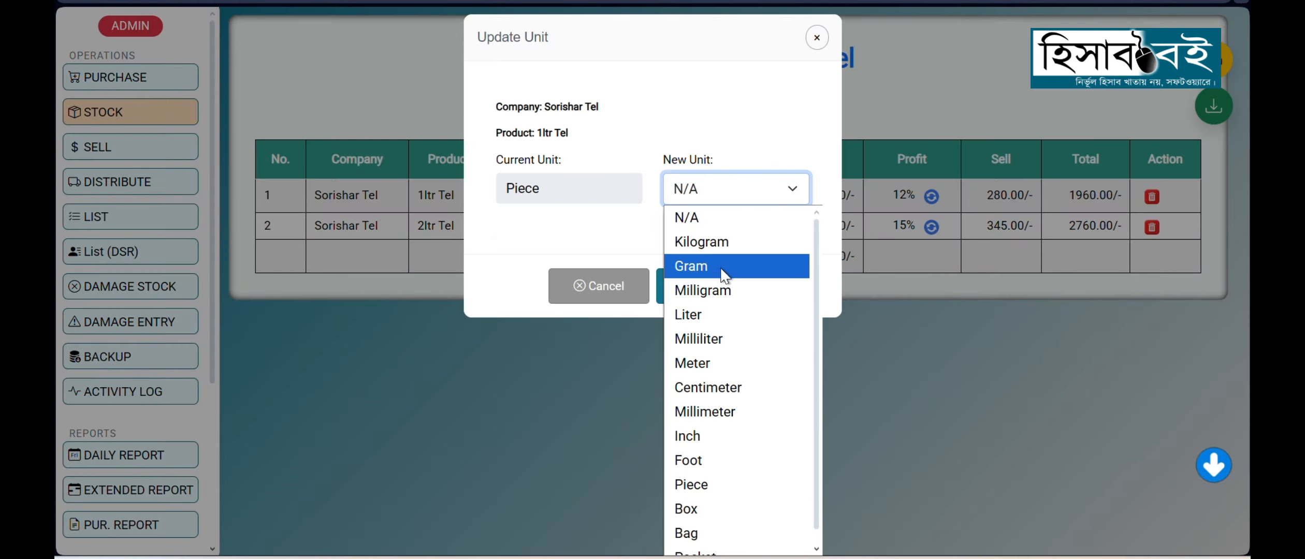
click(615, 284)
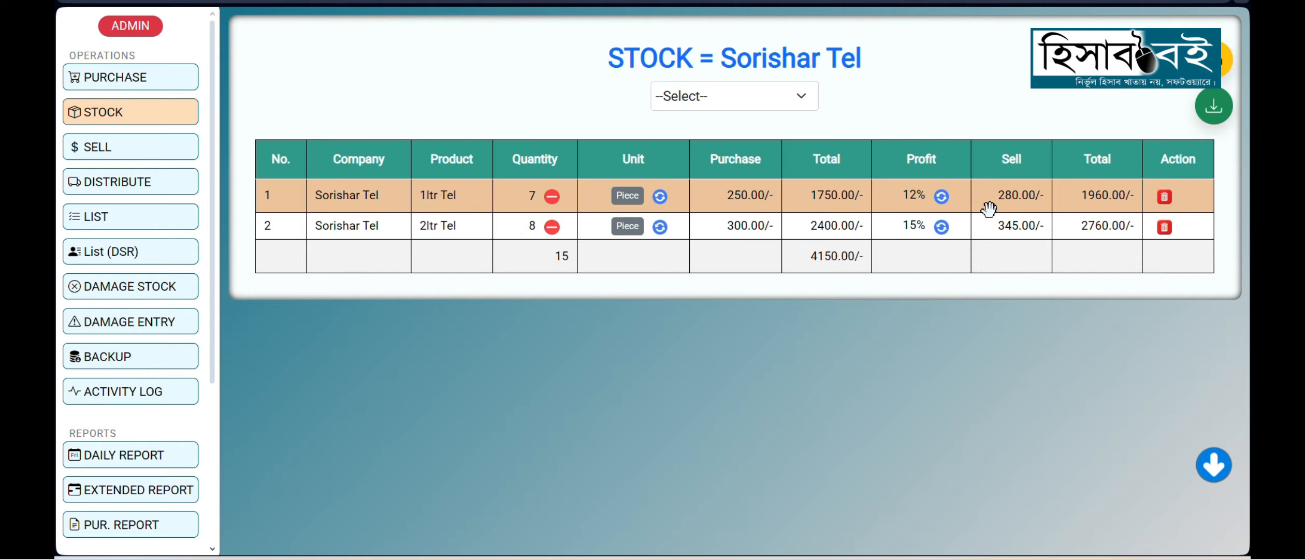
Step: Try a sell price of 285 for 1ltr Tel without updating, and view its Delete All Stock form without deleting
click(942, 198)
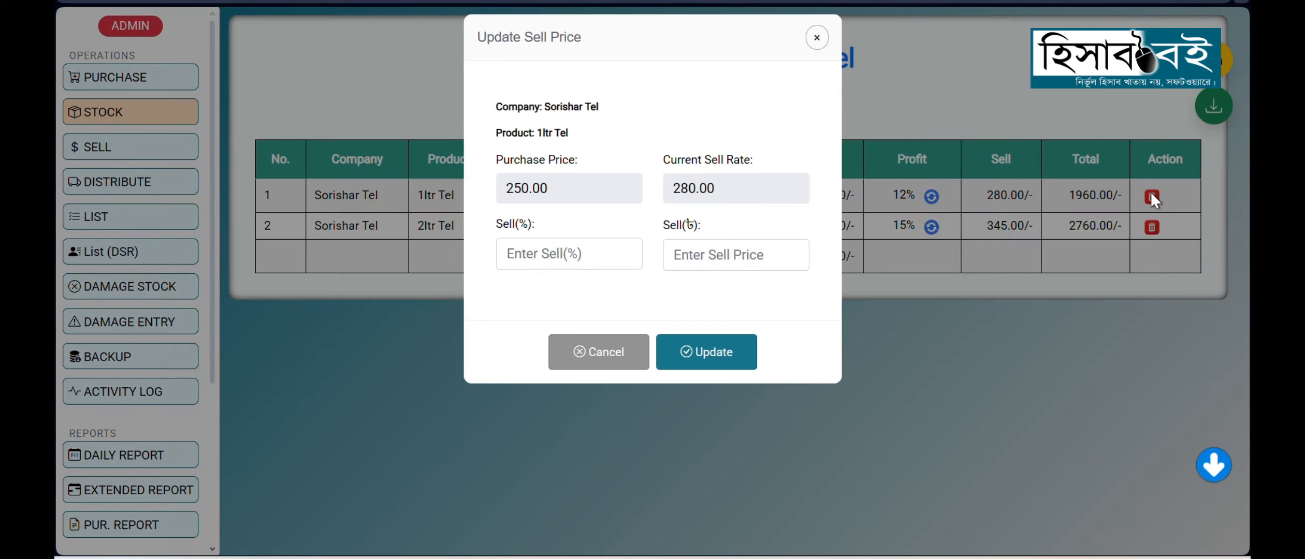
click(690, 260)
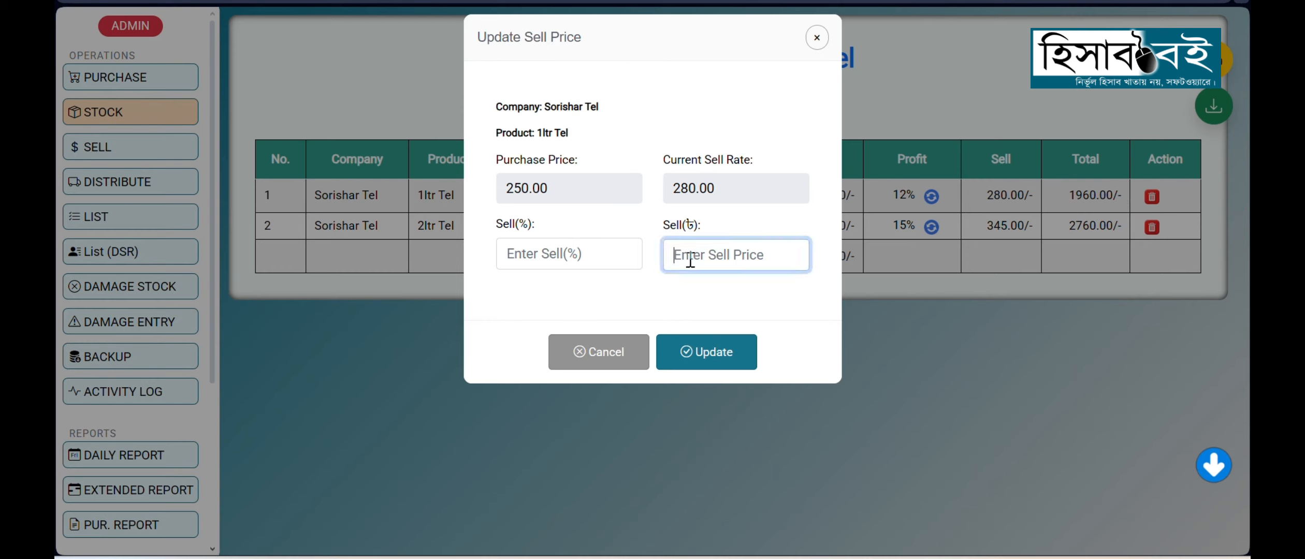
text(285)
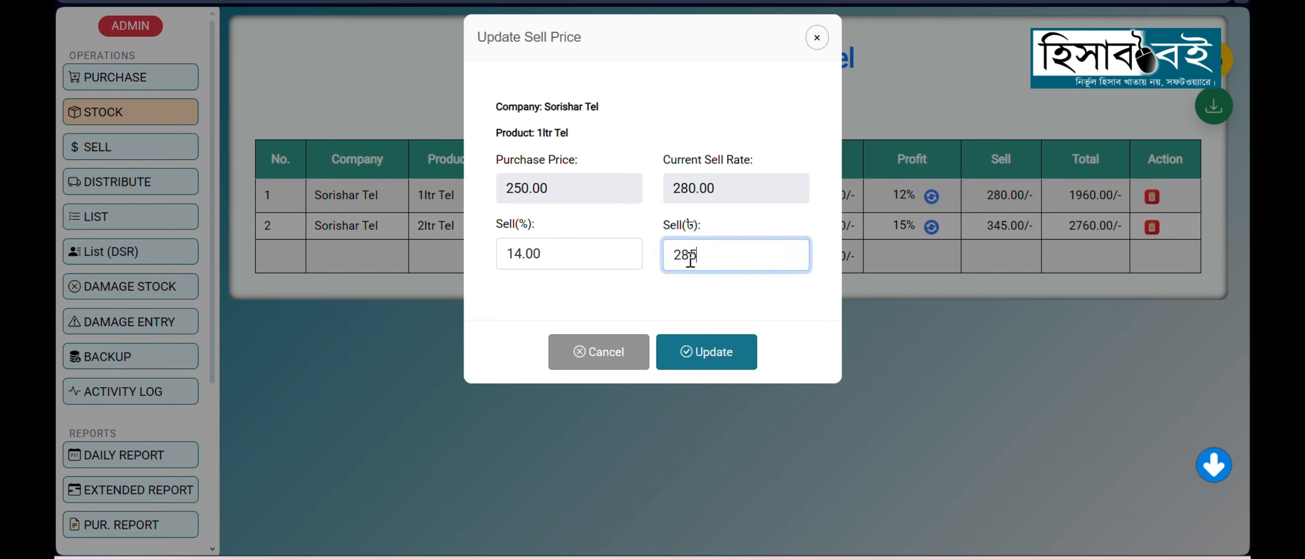
drag(721, 253, 670, 254)
click(817, 38)
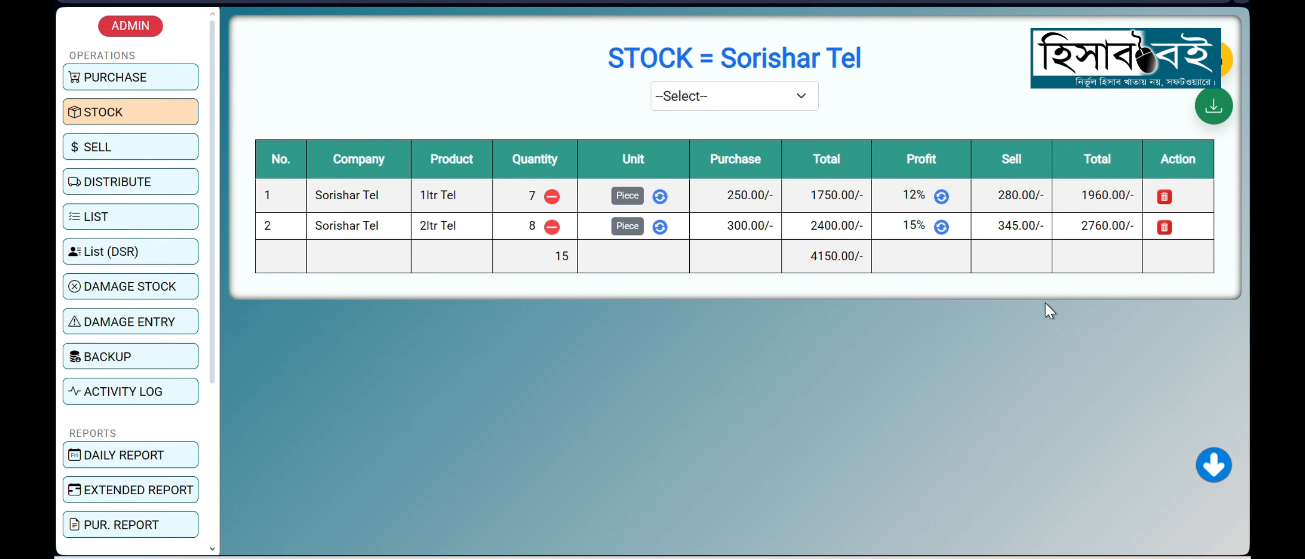
click(1164, 198)
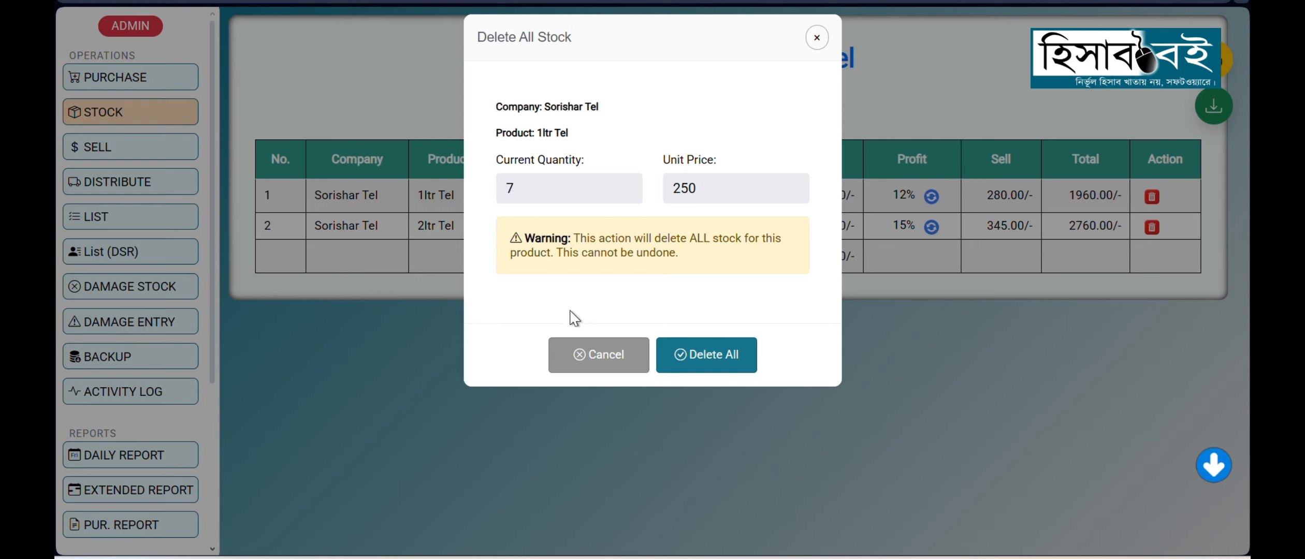
click(813, 41)
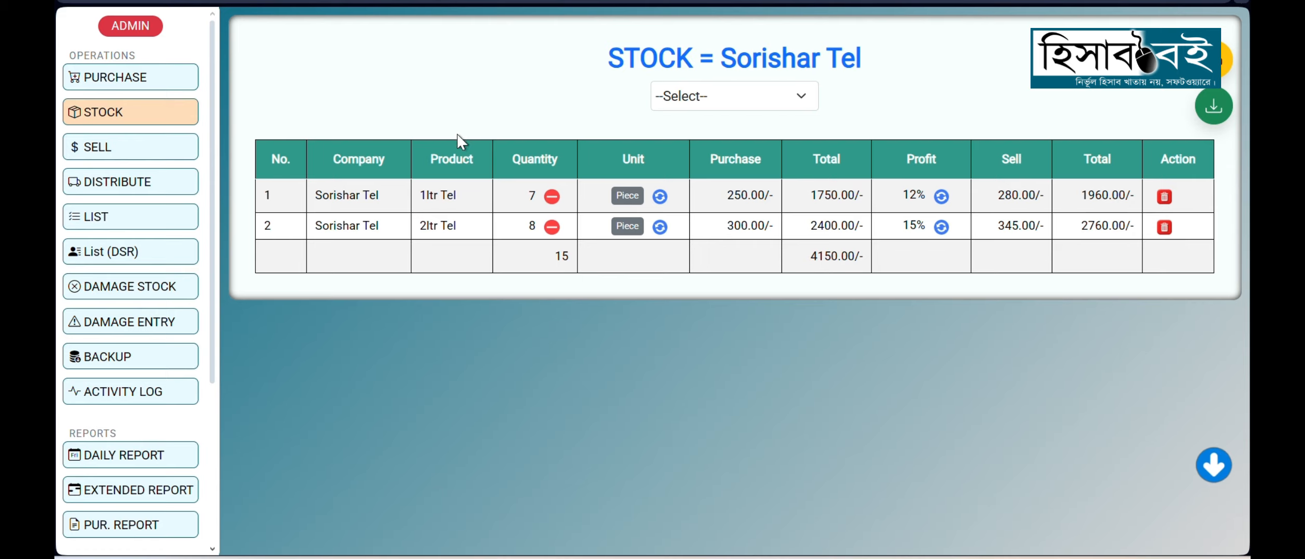
Step: Open the damage entry form and try the company Sorishar Tel with the product 1ltr Tel
click(129, 322)
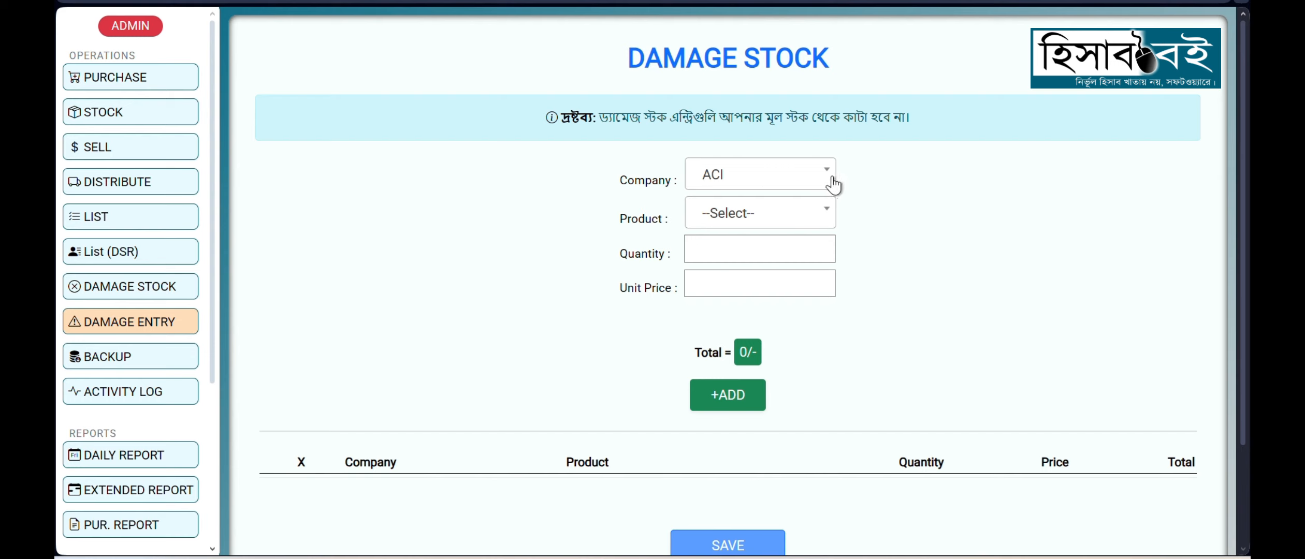
click(808, 179)
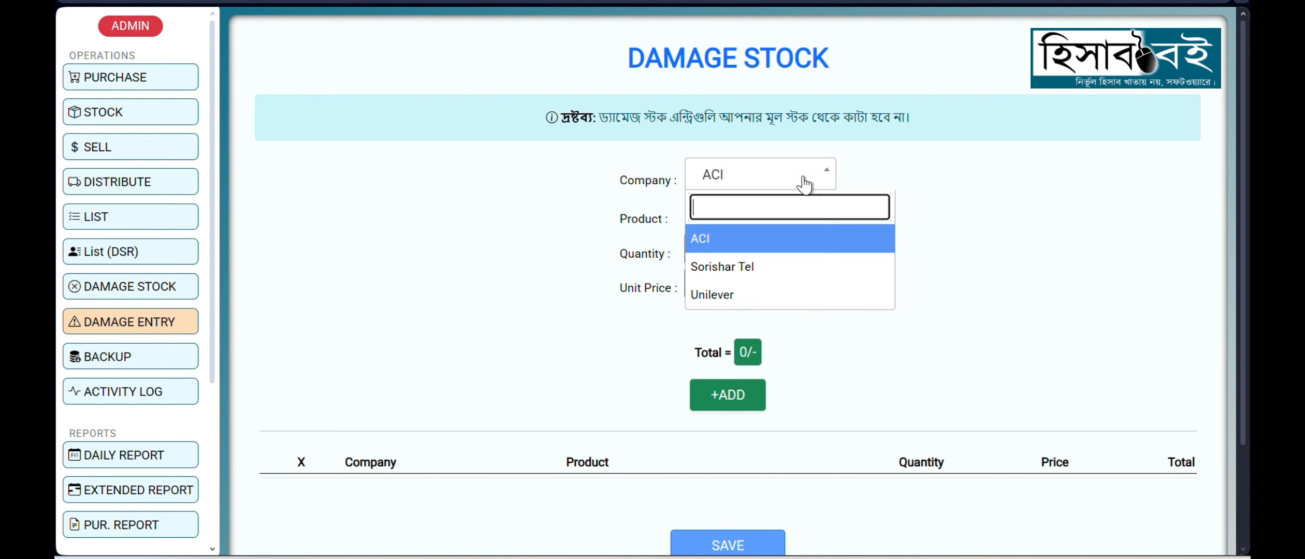
click(765, 259)
click(724, 223)
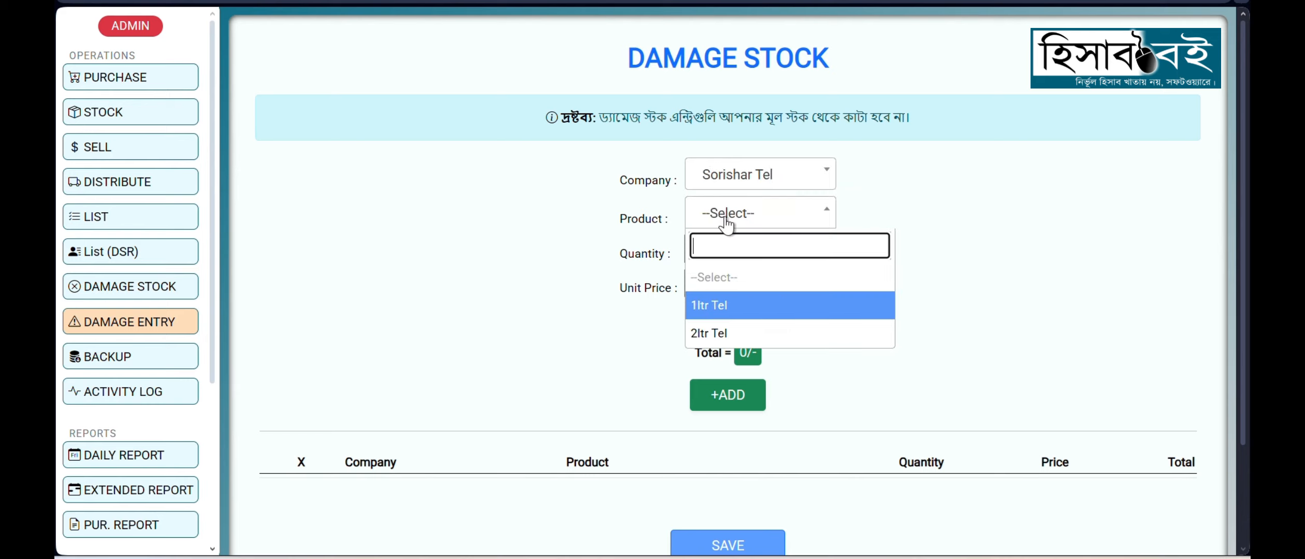
click(727, 310)
click(722, 285)
click(613, 323)
Step: Set the damage entry's company to Unilever and its product to Lux
click(725, 181)
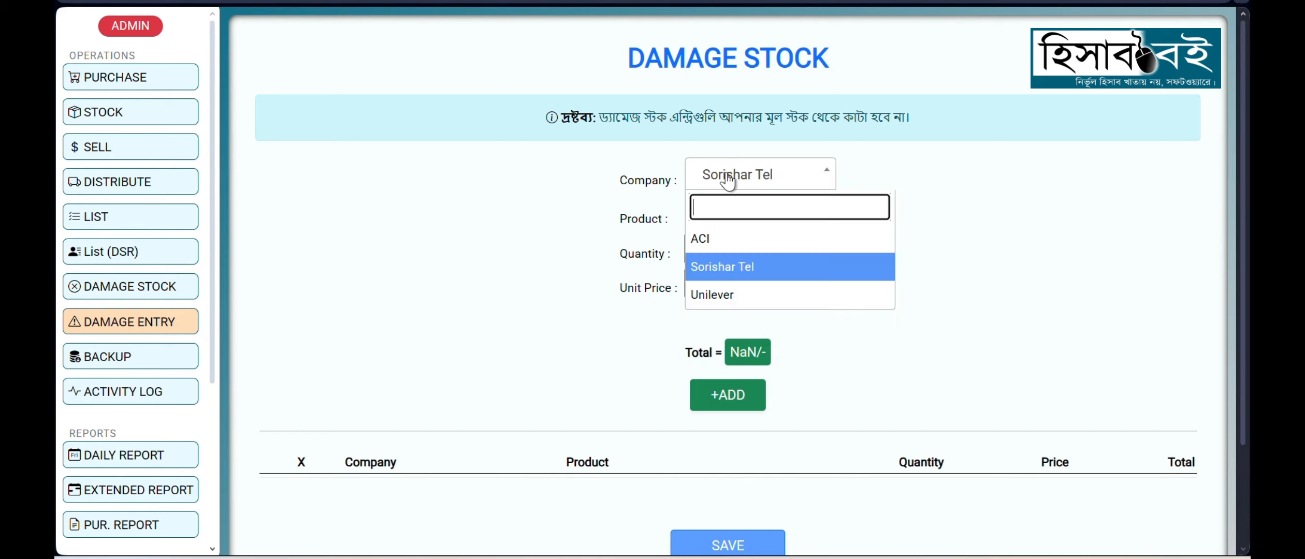
click(766, 296)
click(719, 223)
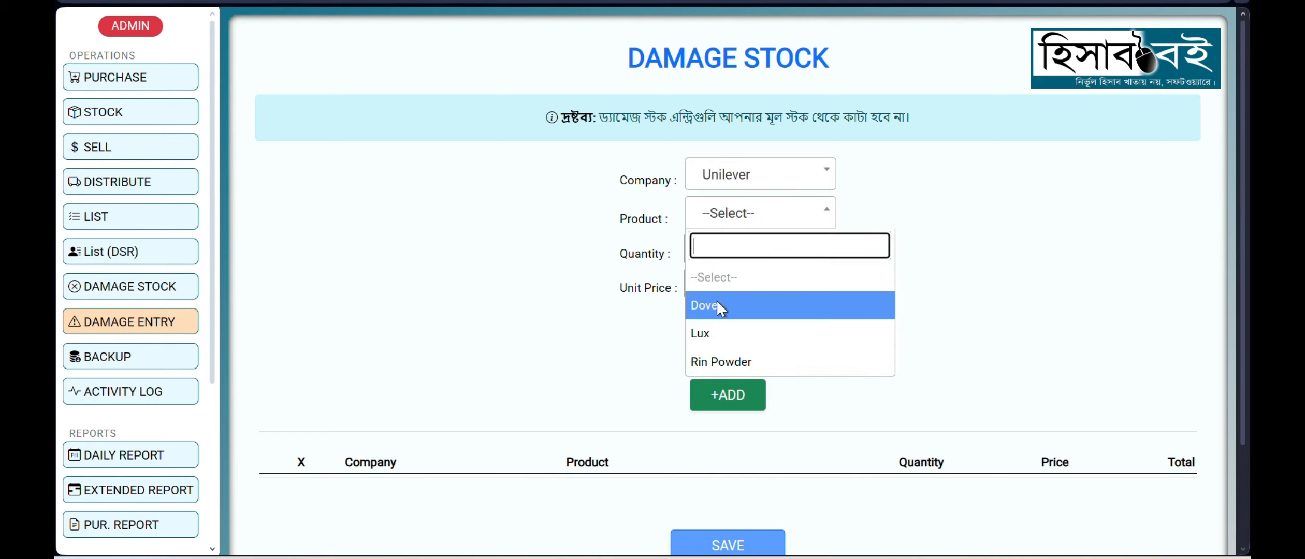
click(722, 332)
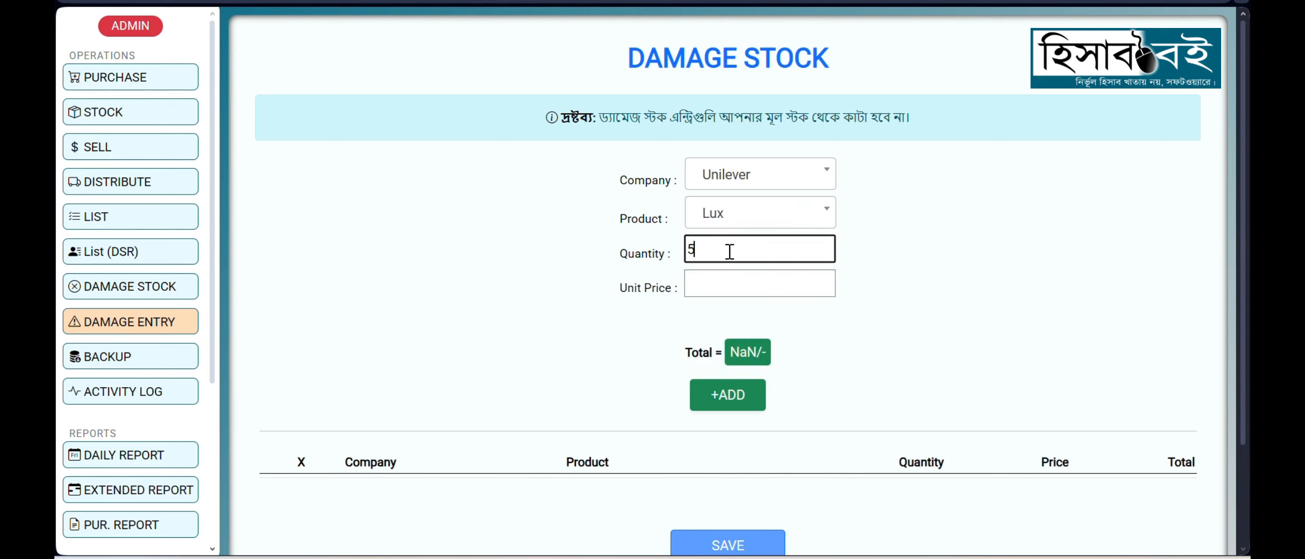
Step: Add the damaged Lux line with quantity 5 and unit price 50 to the entry table, without saving it
click(722, 284)
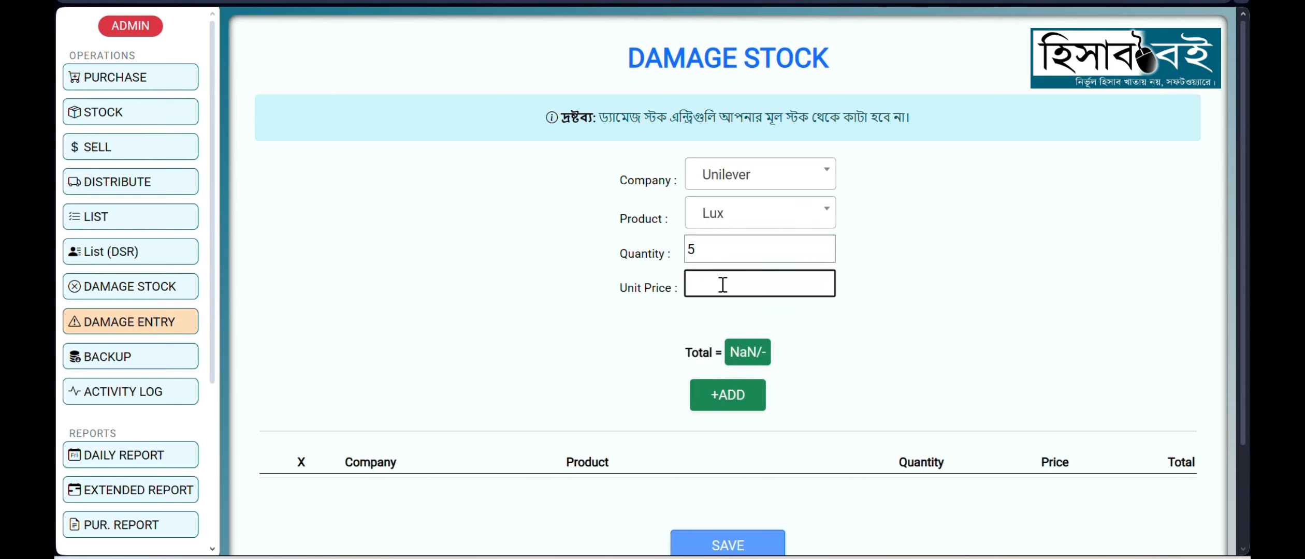
text(5)
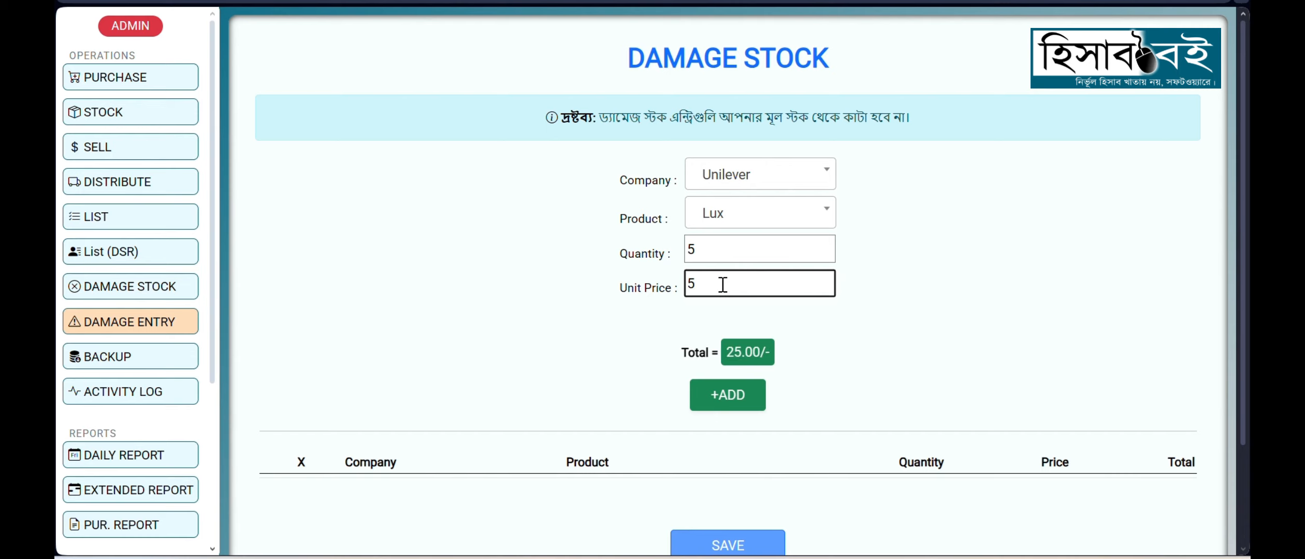
text(0)
drag(724, 356, 746, 355)
click(794, 356)
click(728, 404)
scroll(600, 403, down, 3)
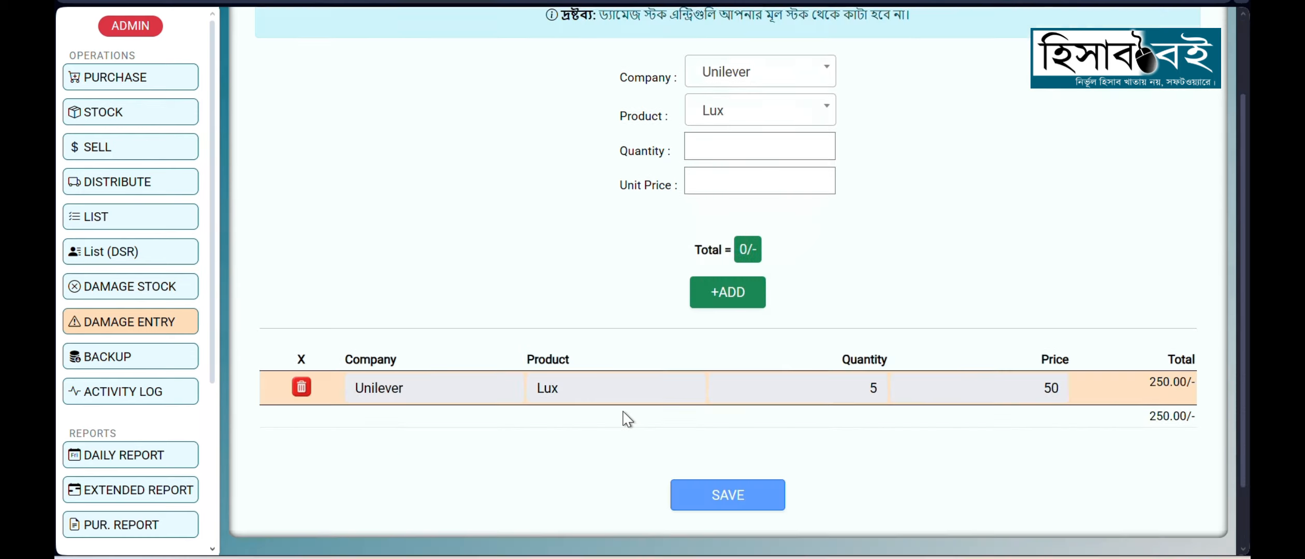
scroll(688, 378, up, 3)
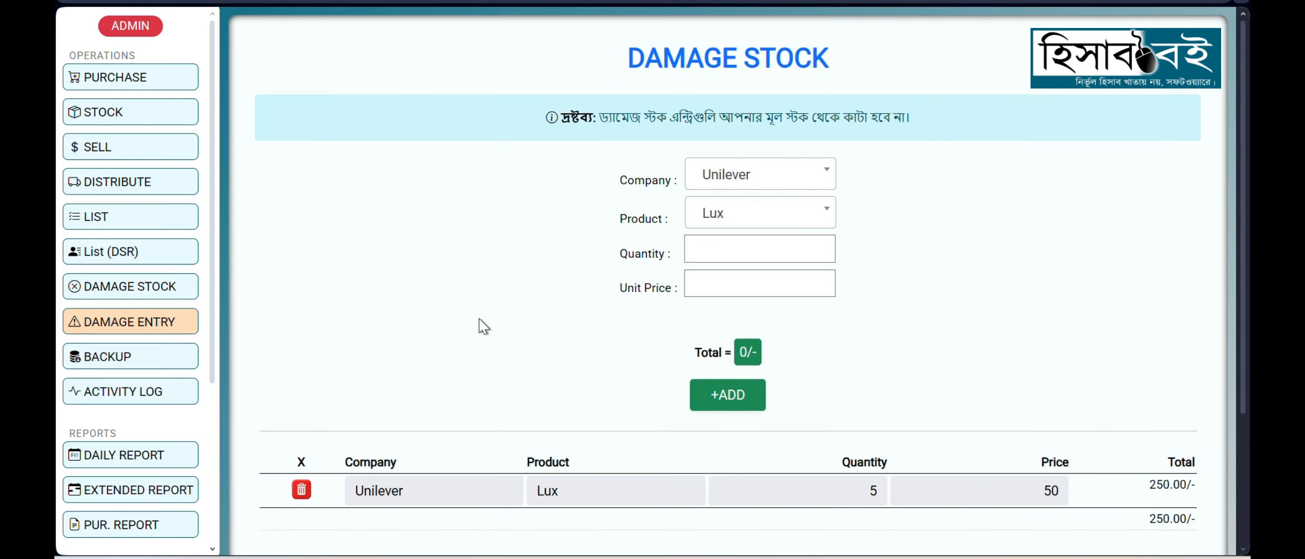
Step: View the full damage stock list, and examine the Database Backup page including its Saved Backups section
click(117, 284)
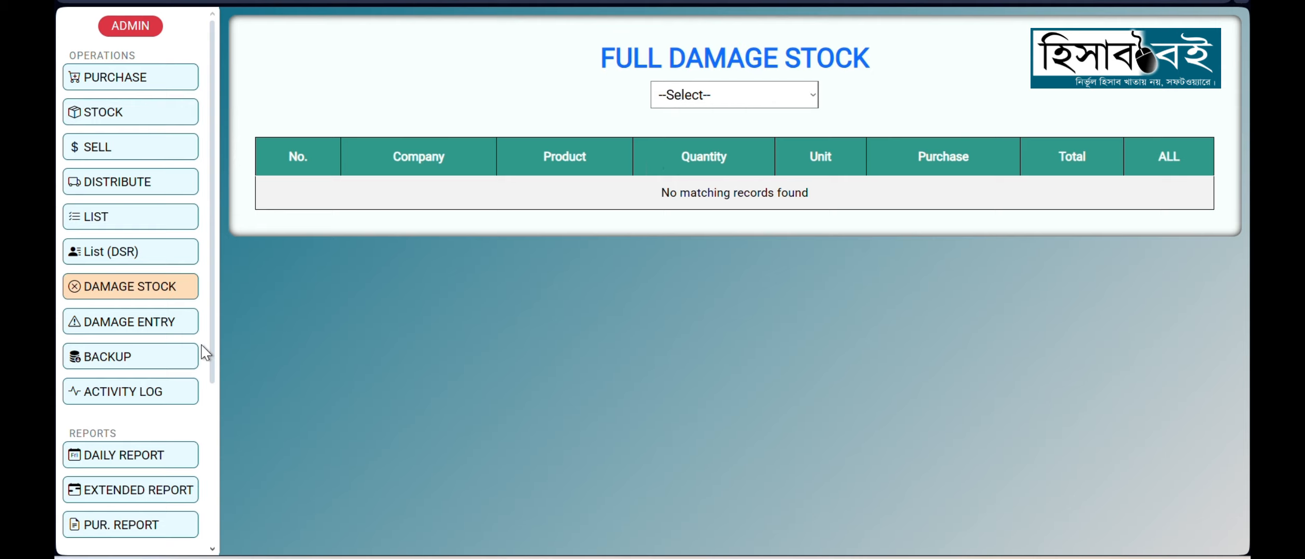
click(130, 357)
scroll(803, 279, down, 3)
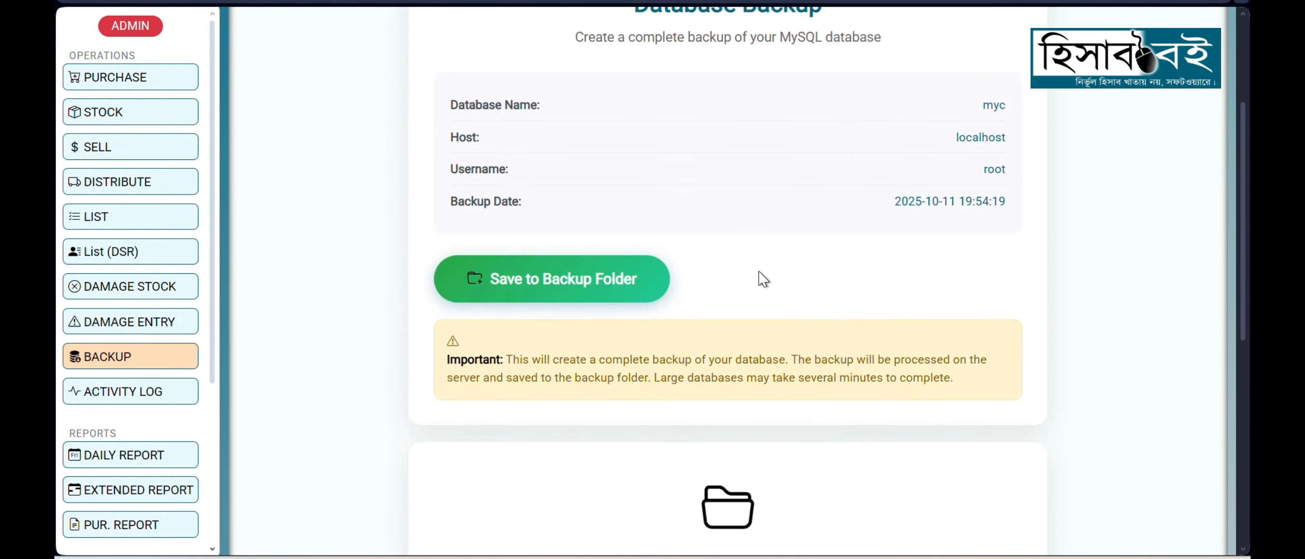
scroll(764, 280, down, 5)
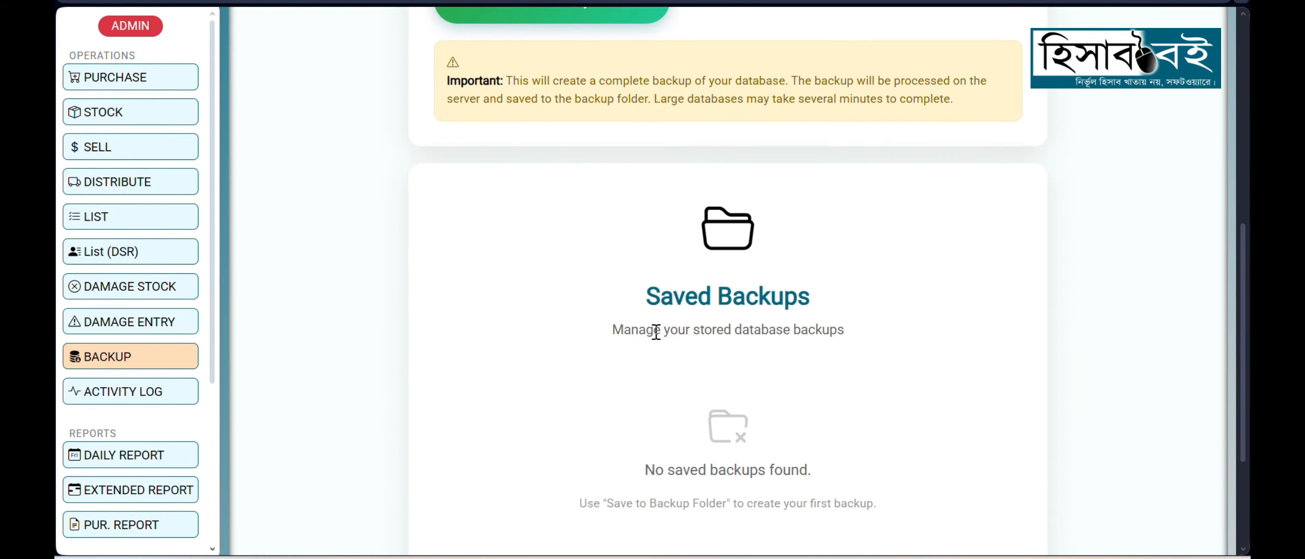
scroll(655, 331, down, 3)
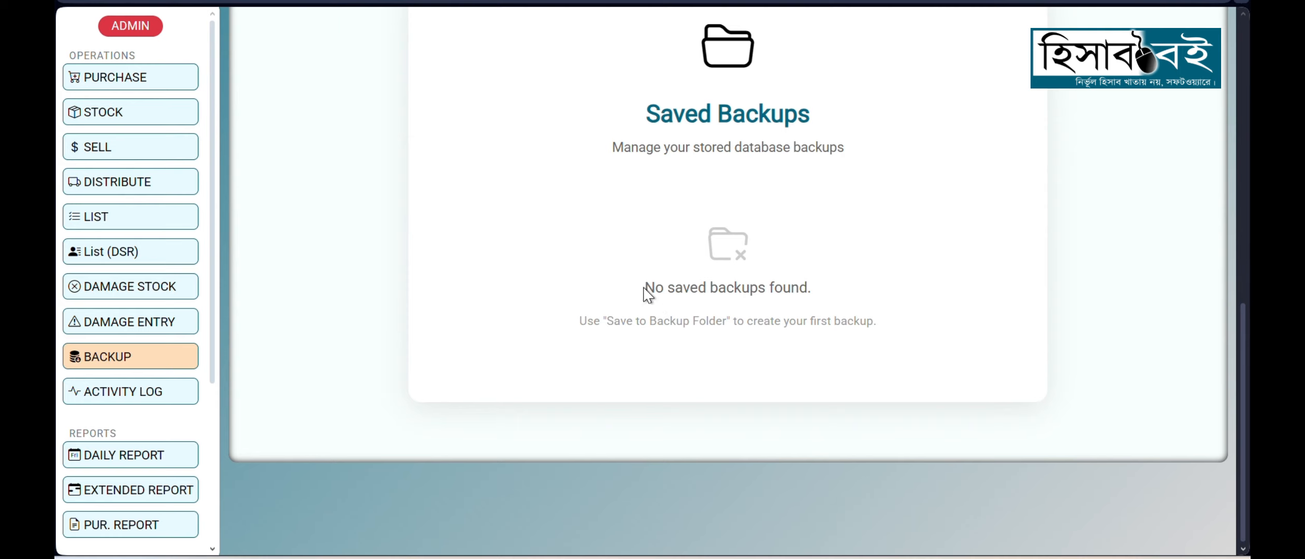
drag(645, 289, 888, 337)
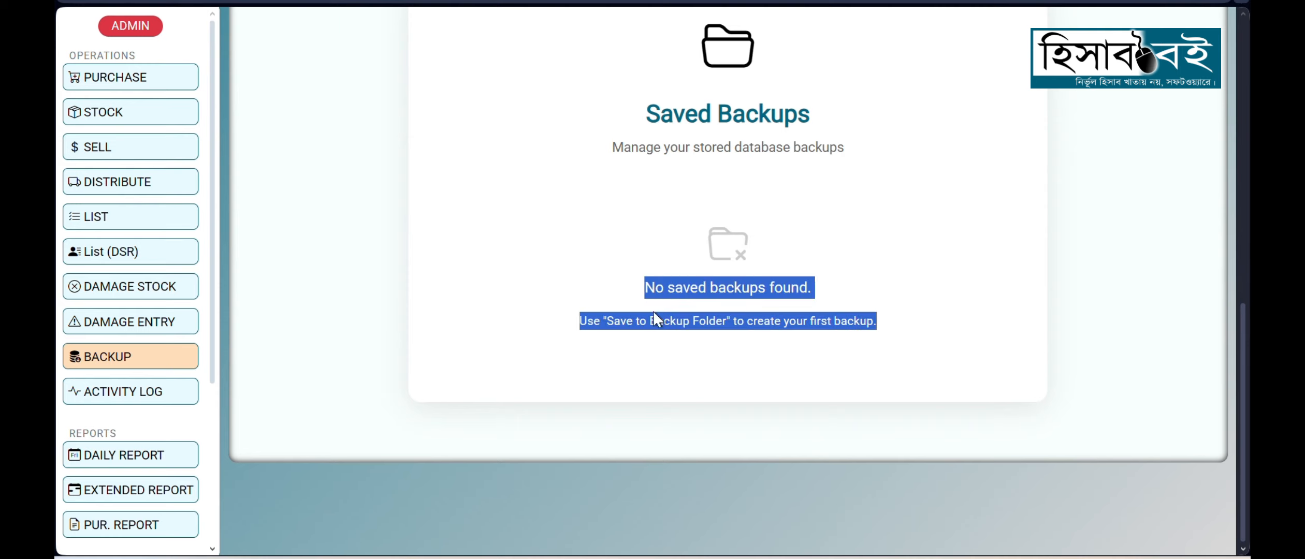
click(577, 300)
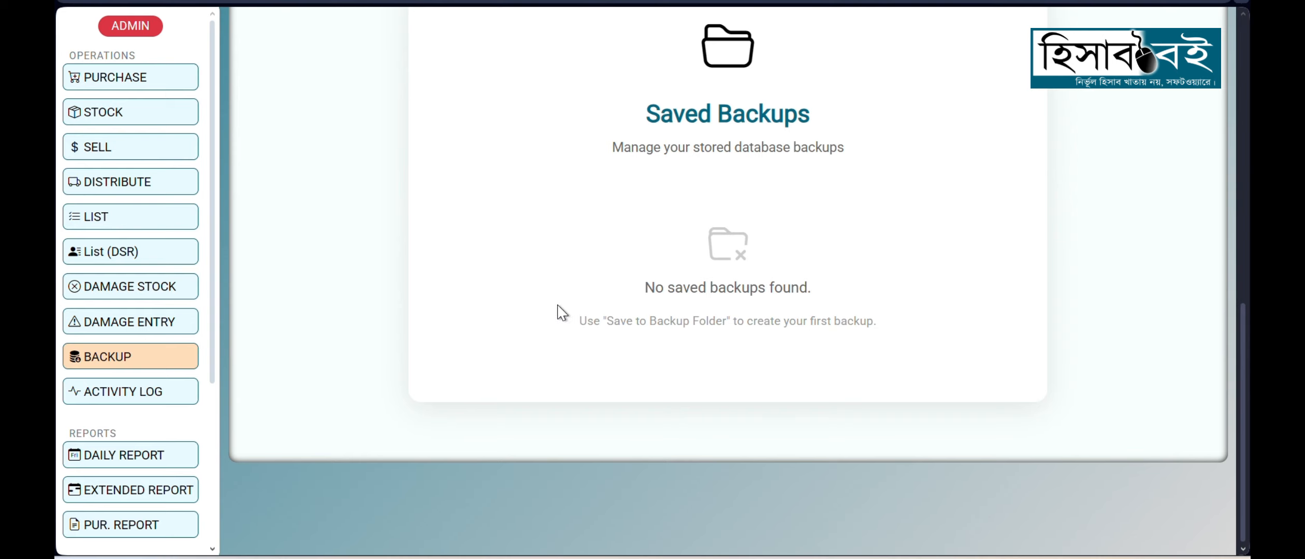
scroll(562, 313, up, 2)
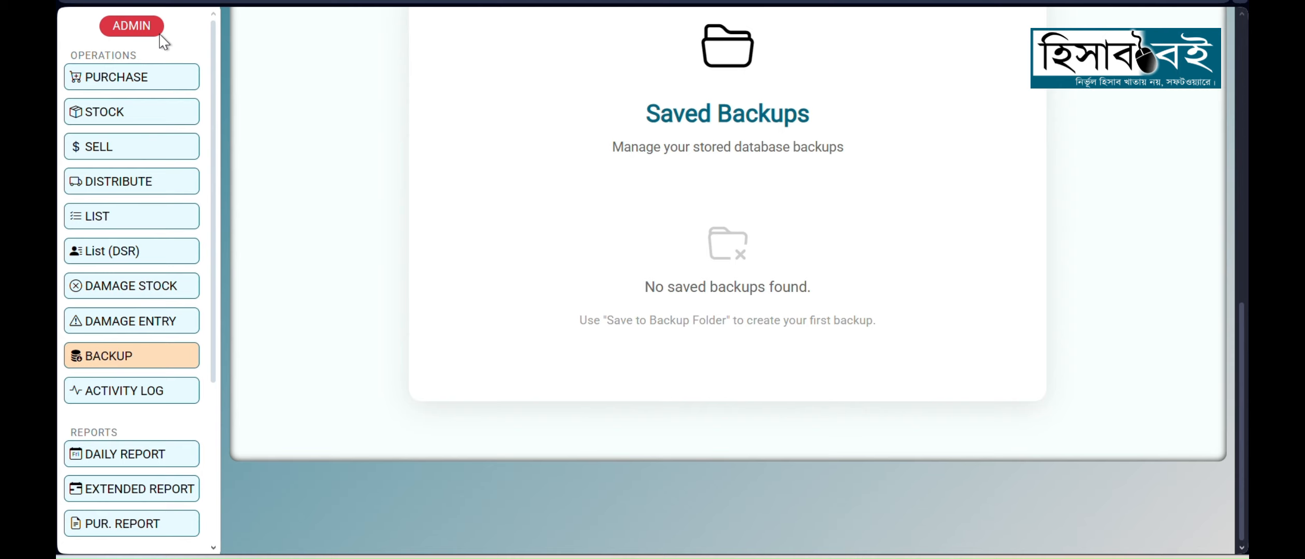
Step: Review the full stock table in the admin account and the operations, reports and other pages available to it
click(136, 120)
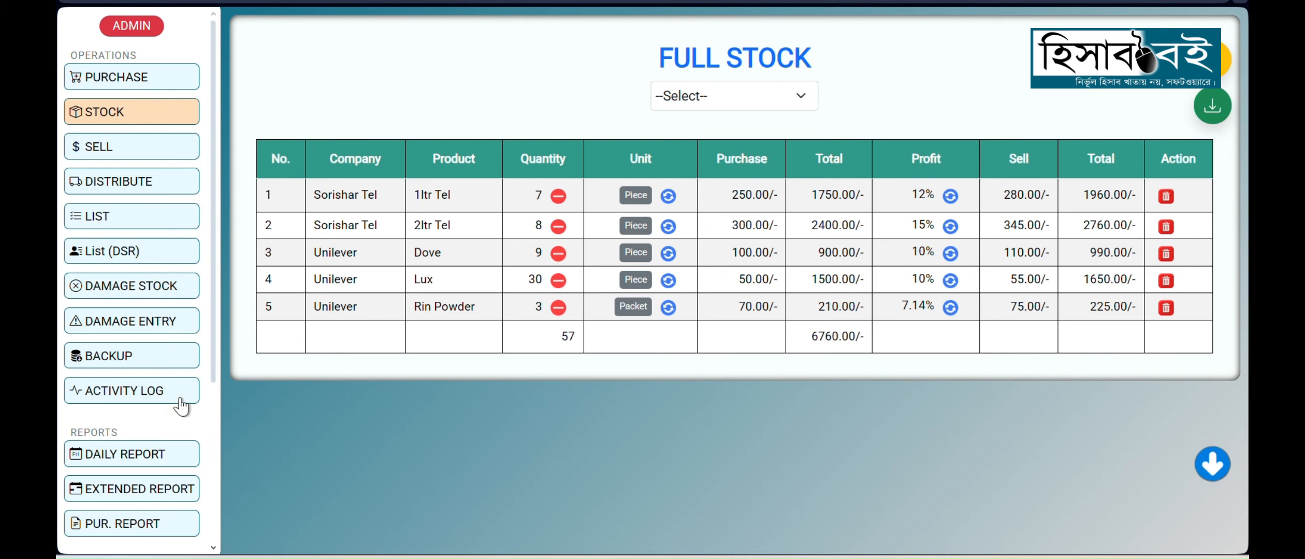
scroll(134, 422, down, 4)
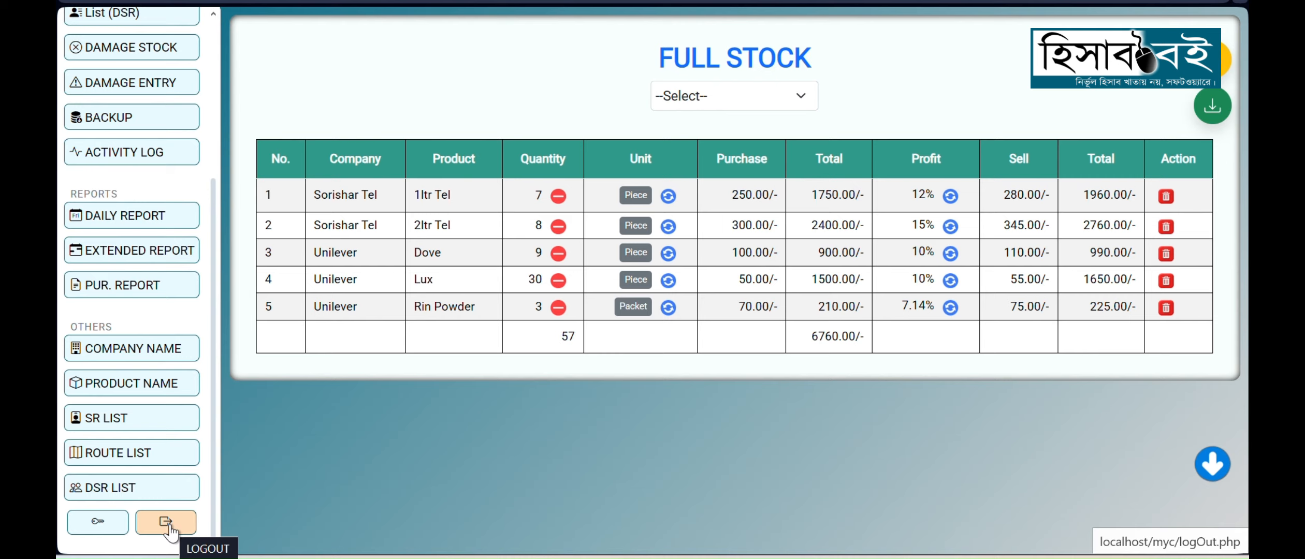
scroll(155, 363, up, 5)
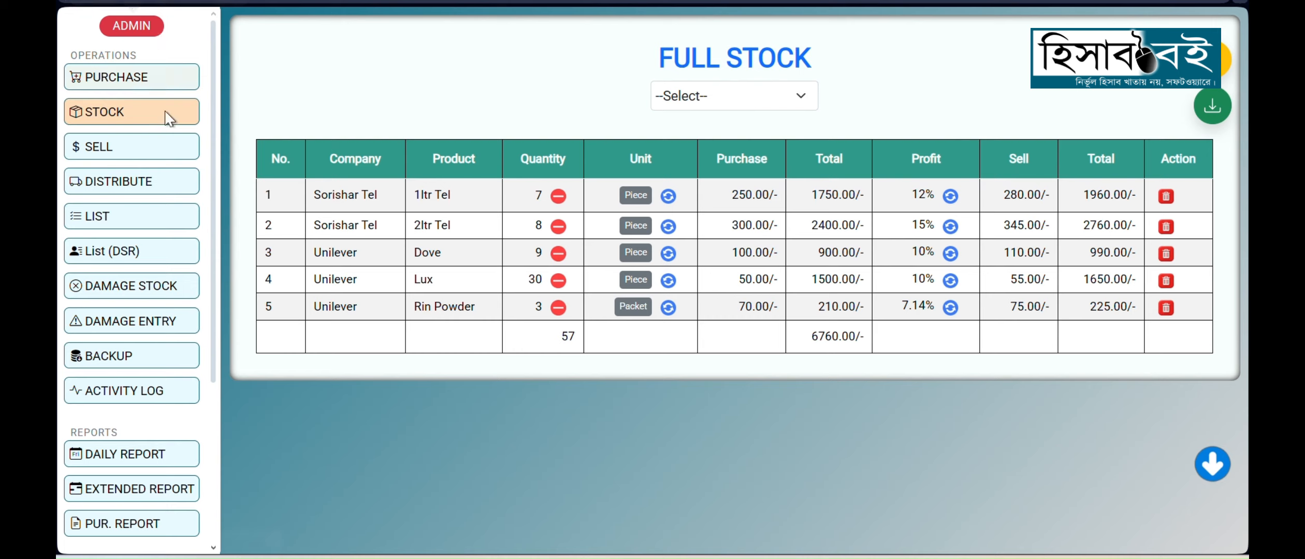
scroll(129, 311, down, 5)
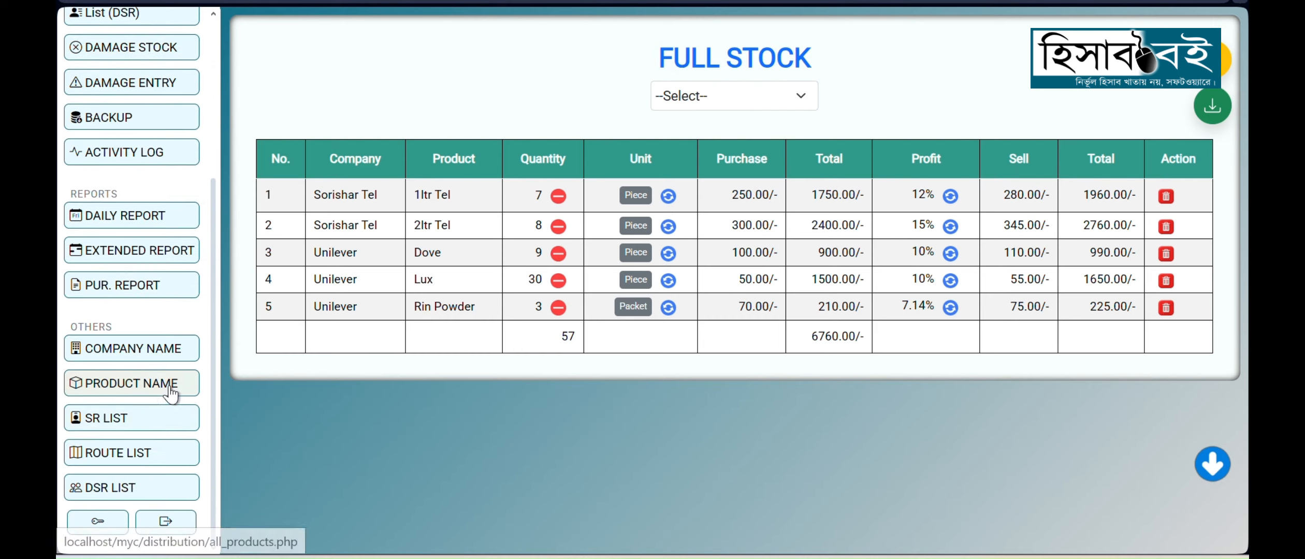
Step: Log out of the admin account and log in as operator with the saved account password
click(168, 523)
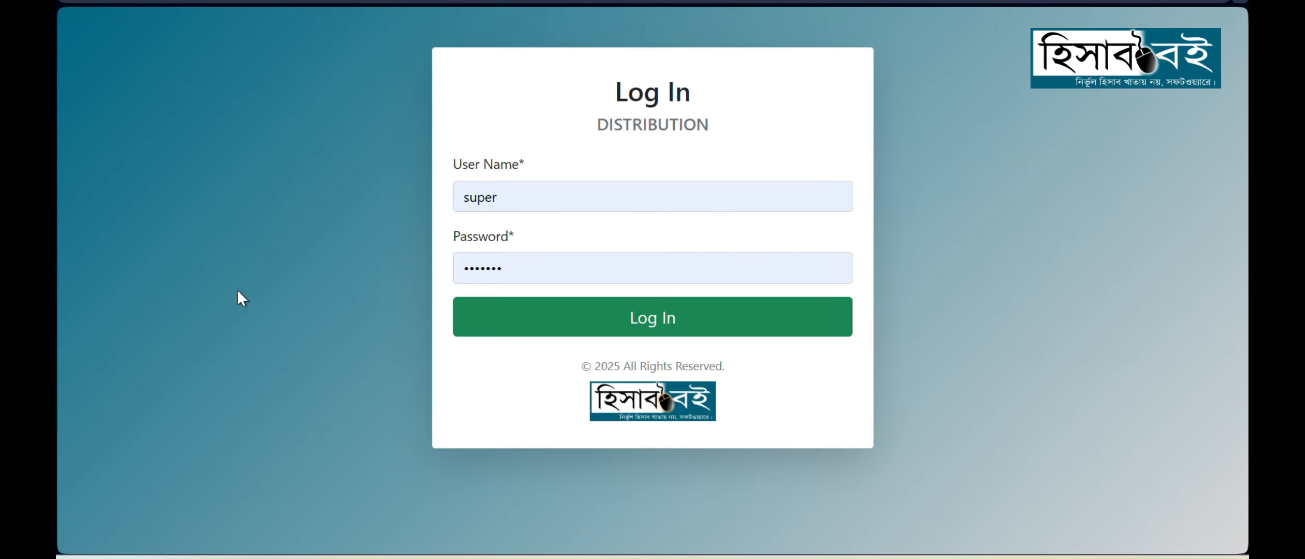
double_click(585, 183)
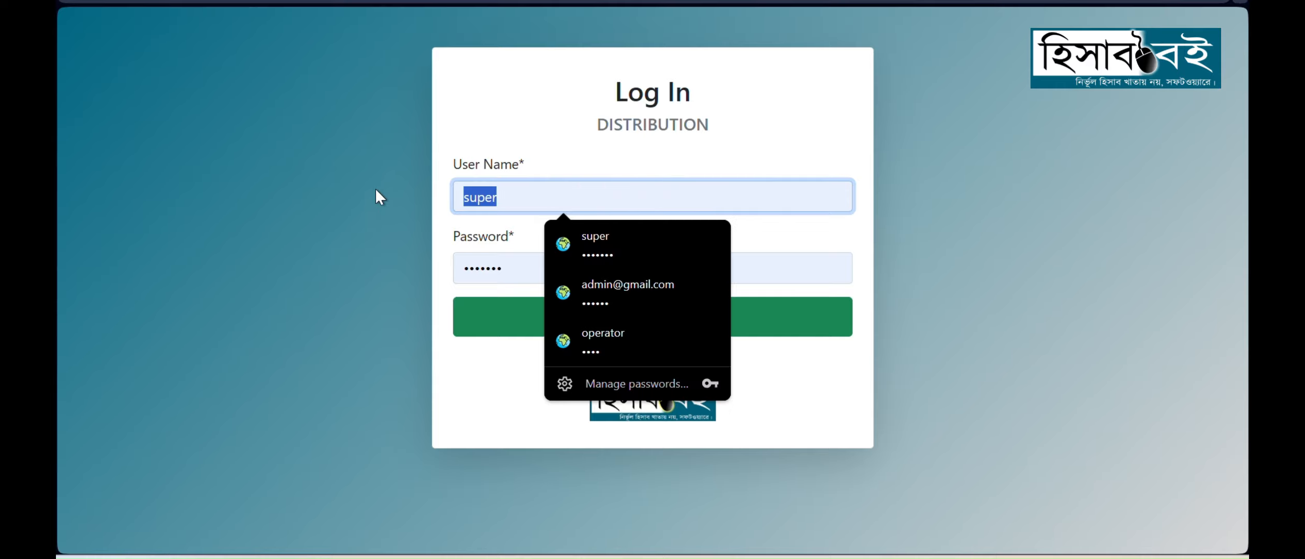
click(365, 274)
double_click(533, 186)
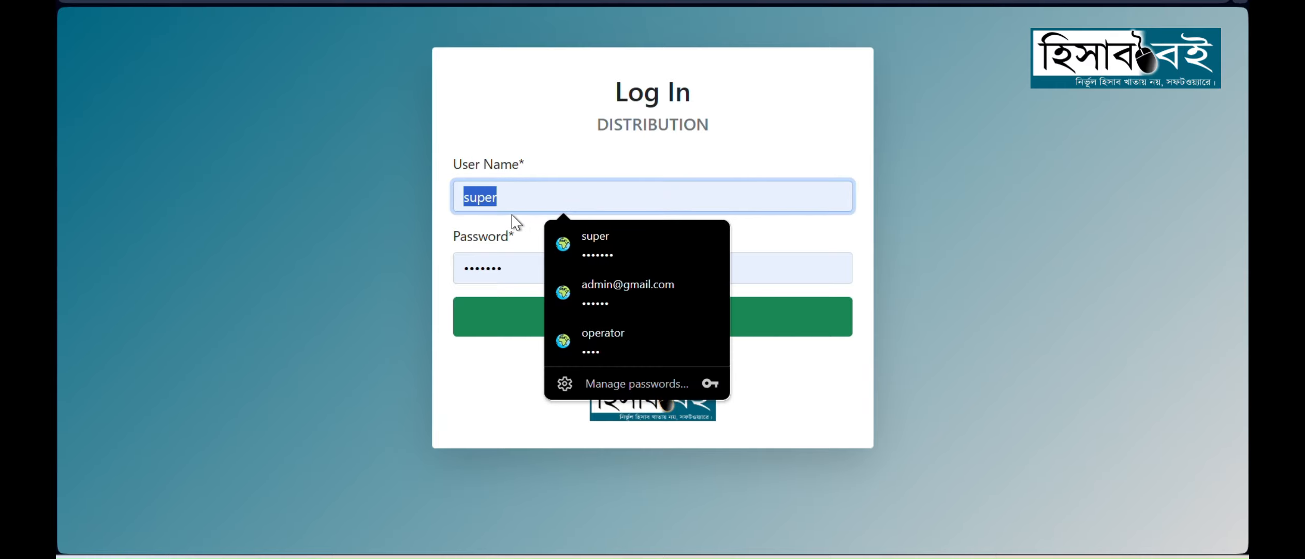
text(op)
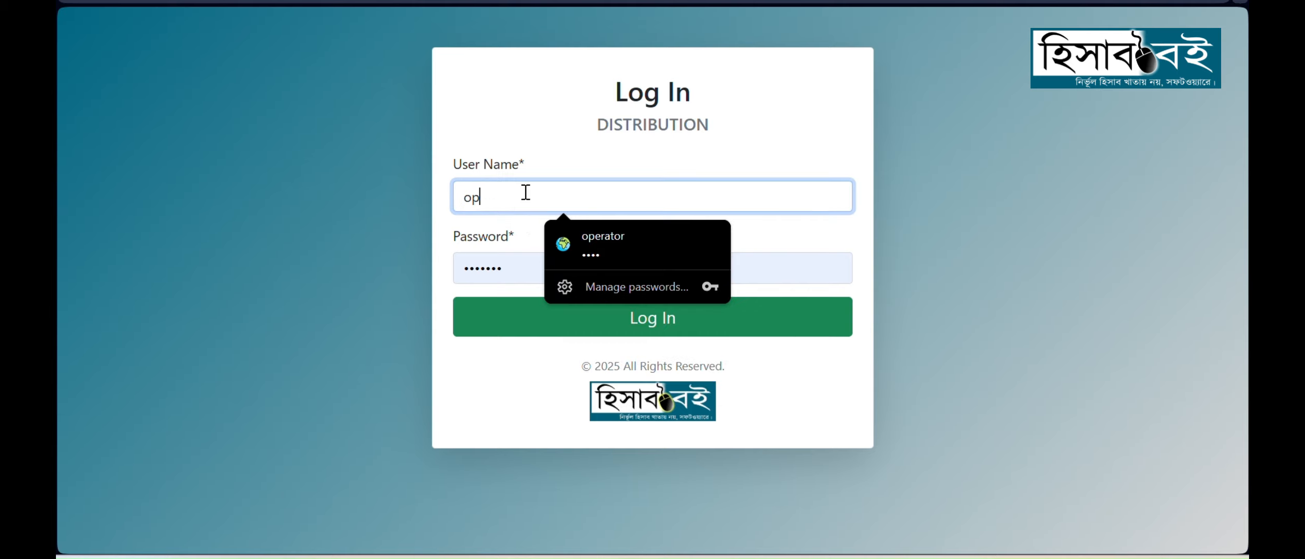
text(erator)
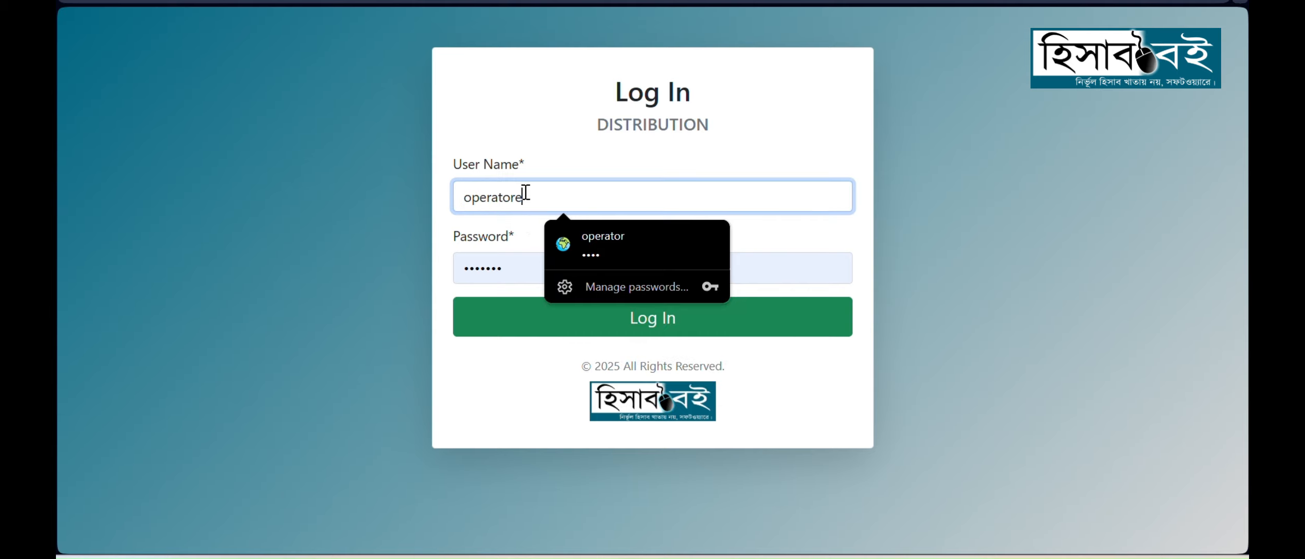
double_click(498, 266)
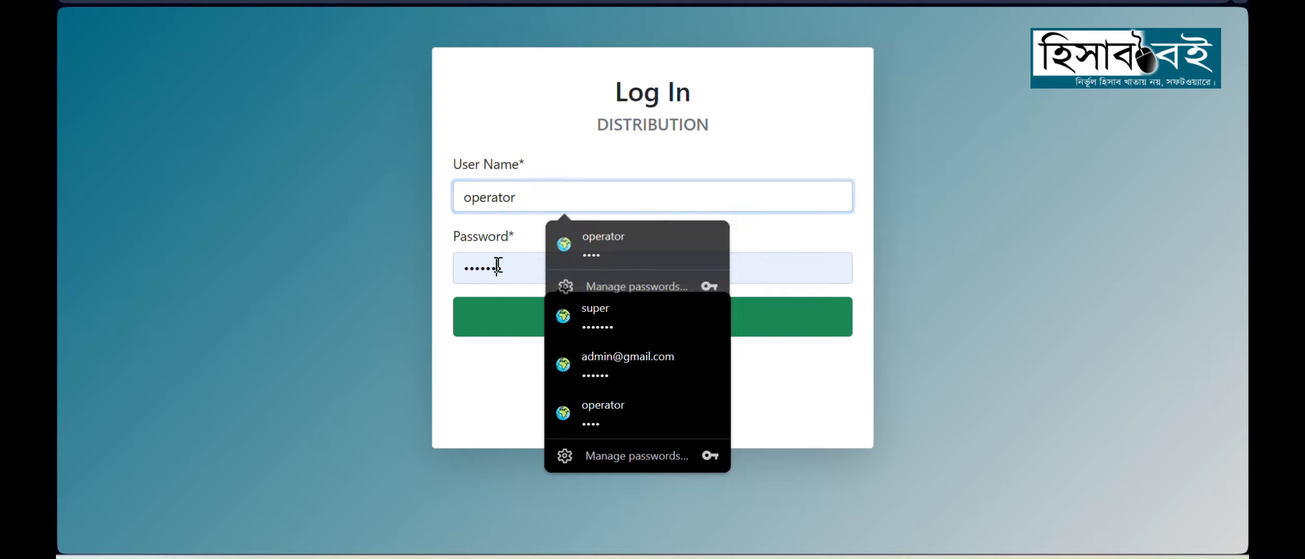
click(595, 401)
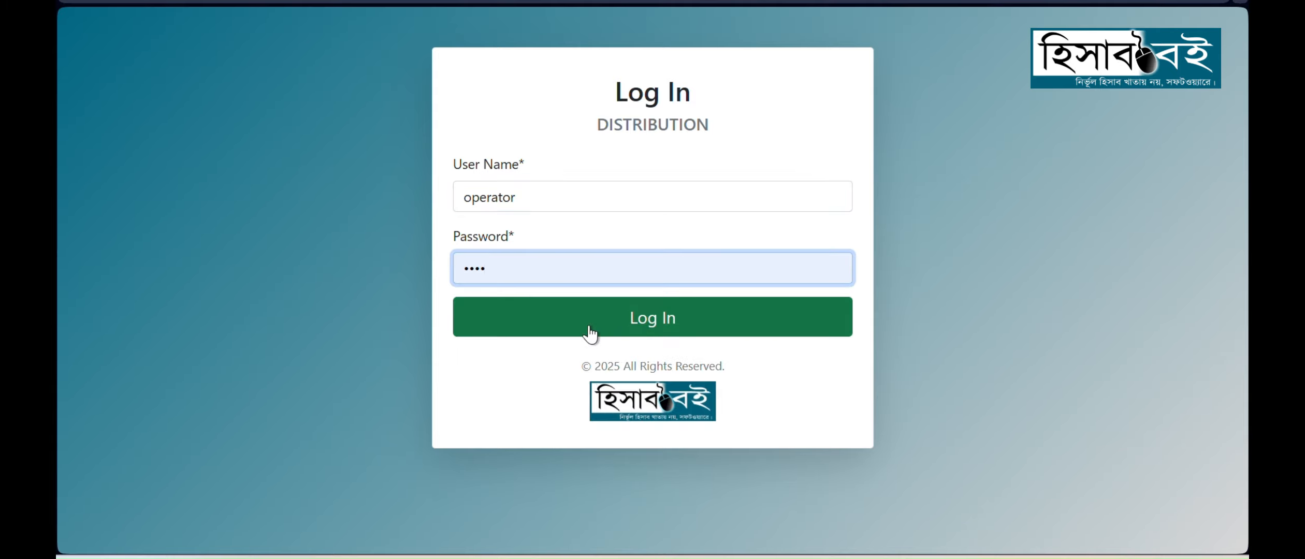
click(589, 331)
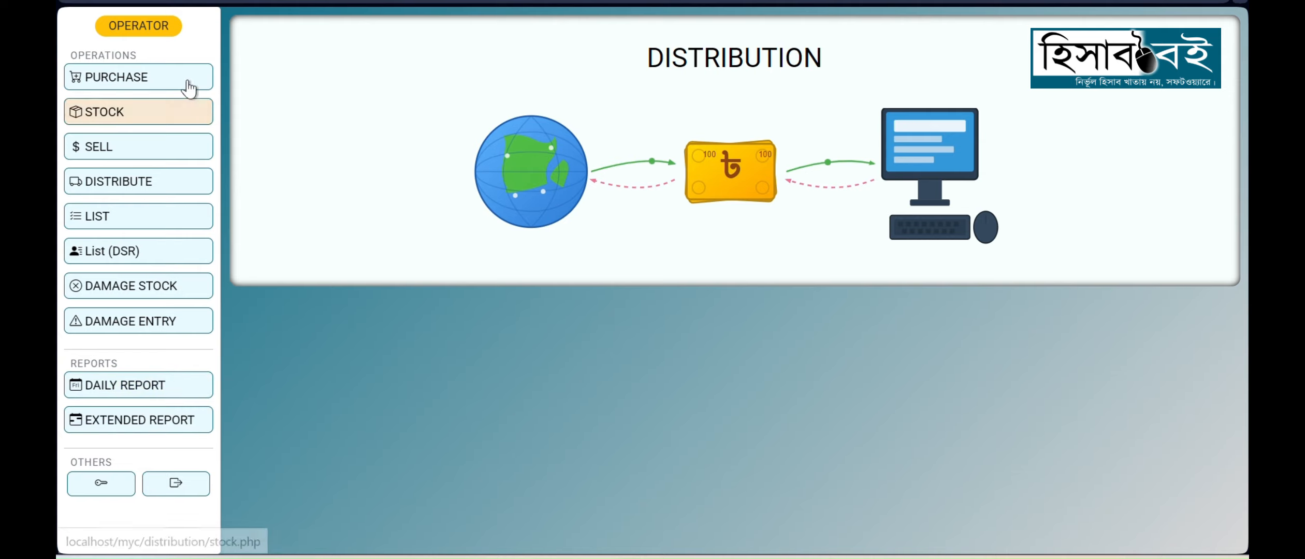
Step: Look through the purchase form, full stock table, sell form and distribute form available to the operator
click(131, 78)
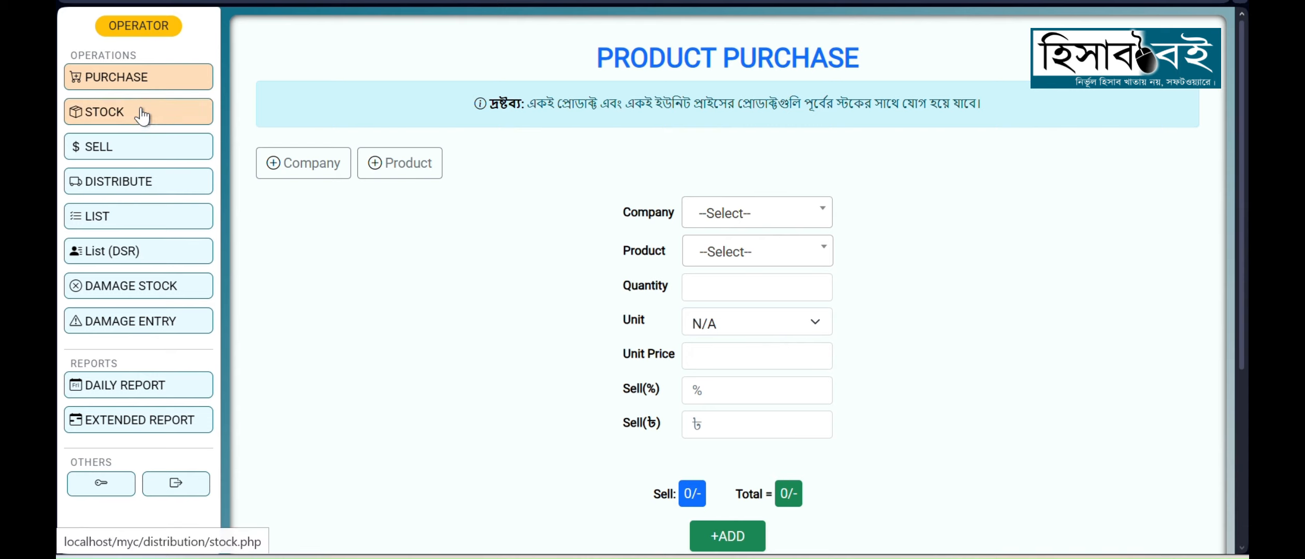
click(120, 113)
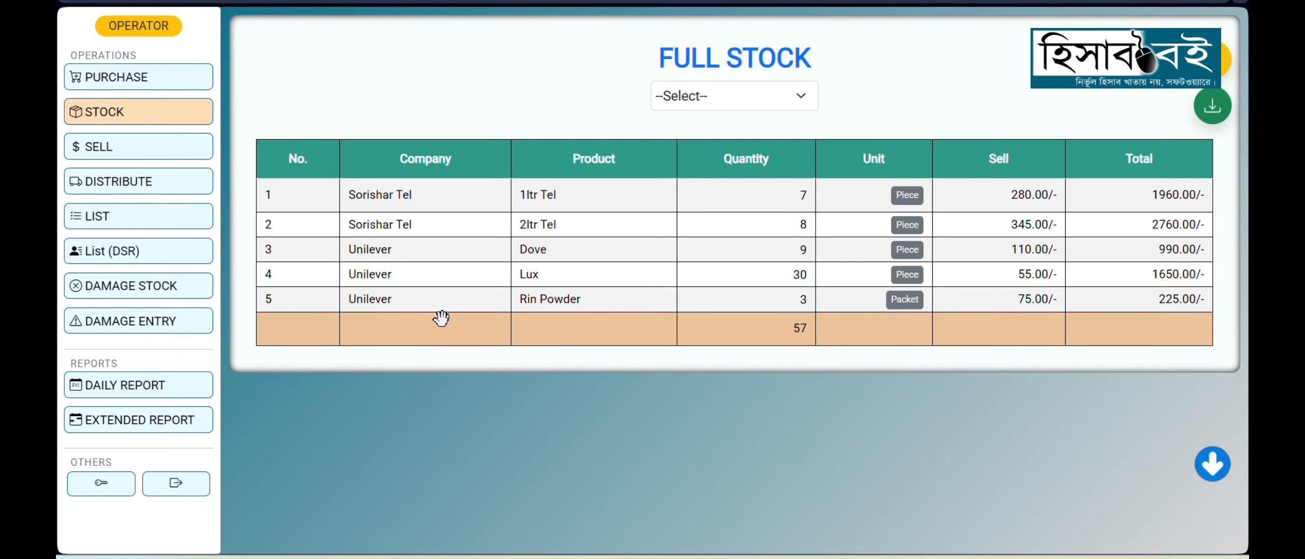
click(134, 161)
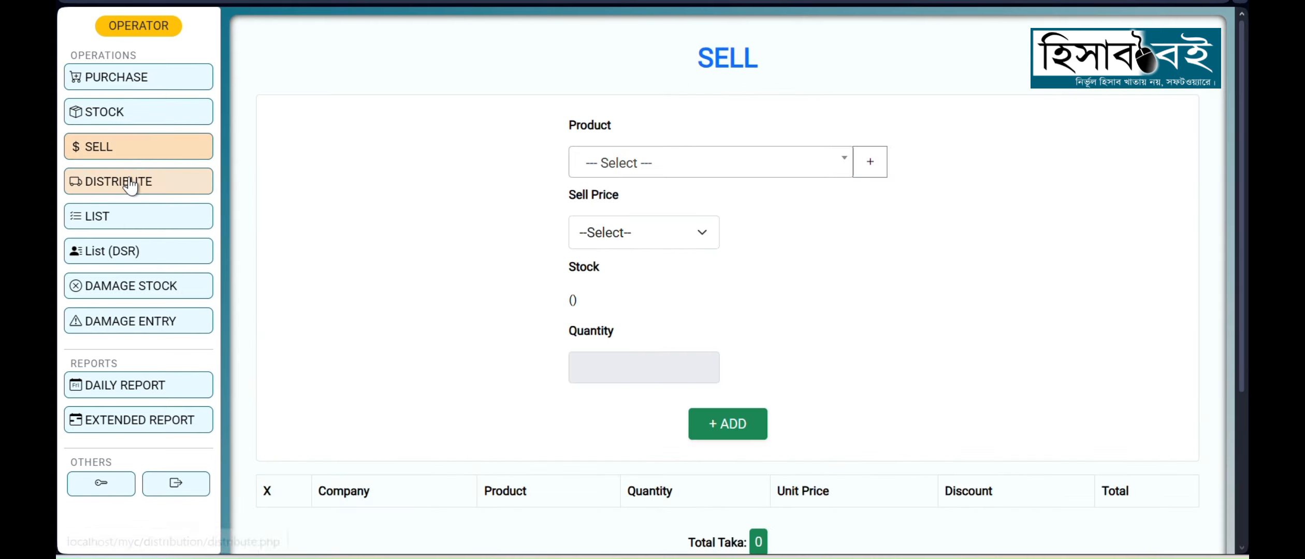
click(130, 183)
scroll(564, 300, down, 5)
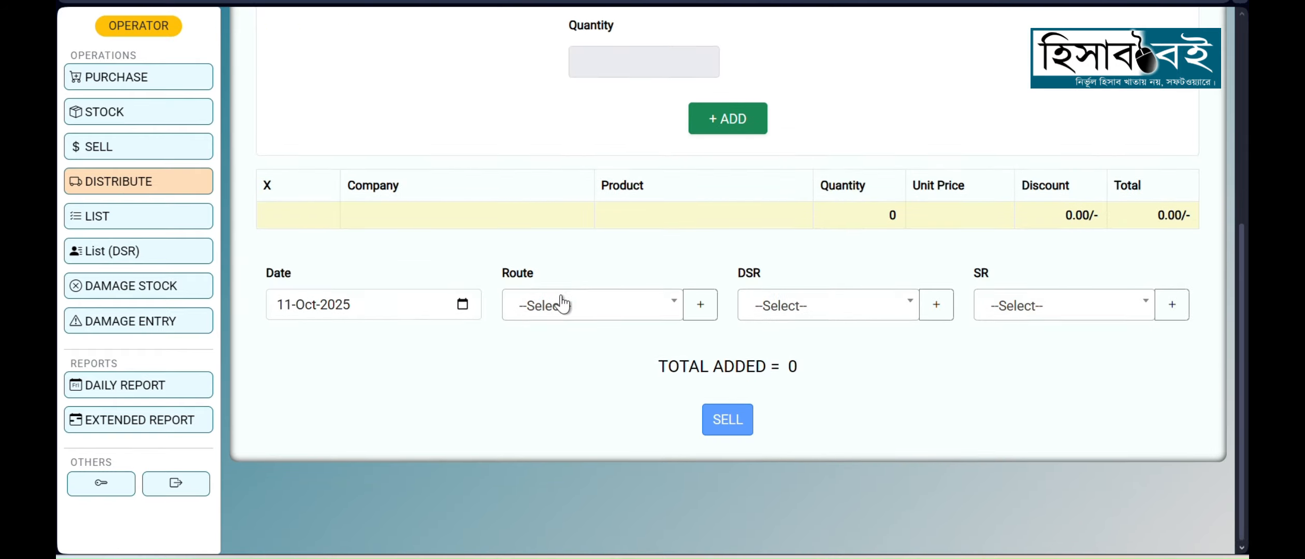
scroll(449, 321, up, 4)
Step: View the operator's distribute list, and read the daily report through to its end
click(167, 228)
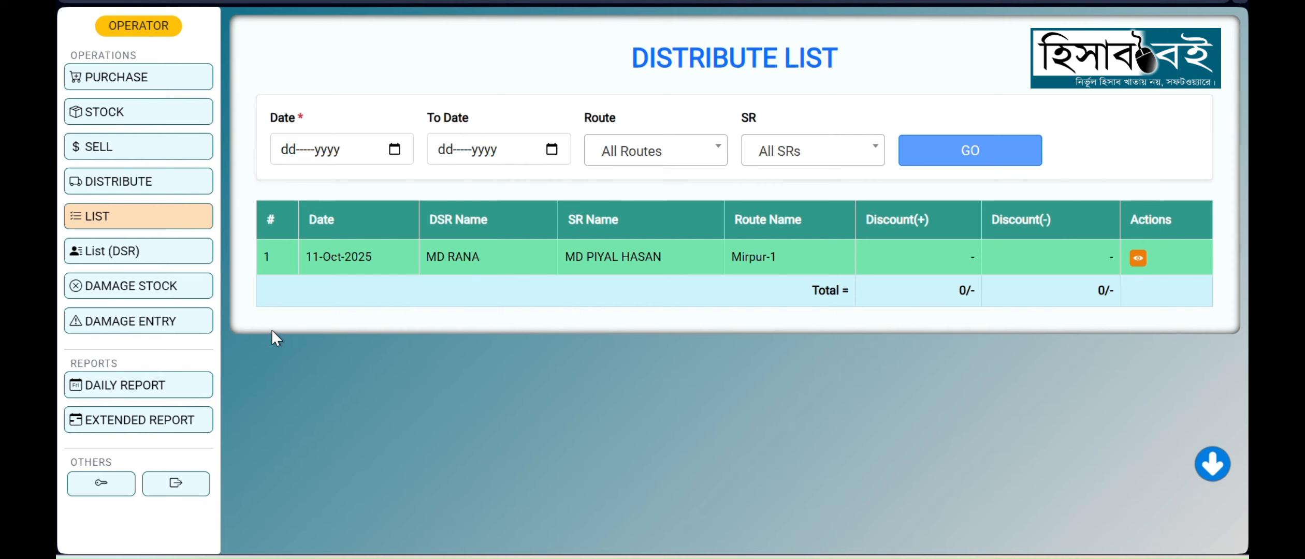
click(103, 394)
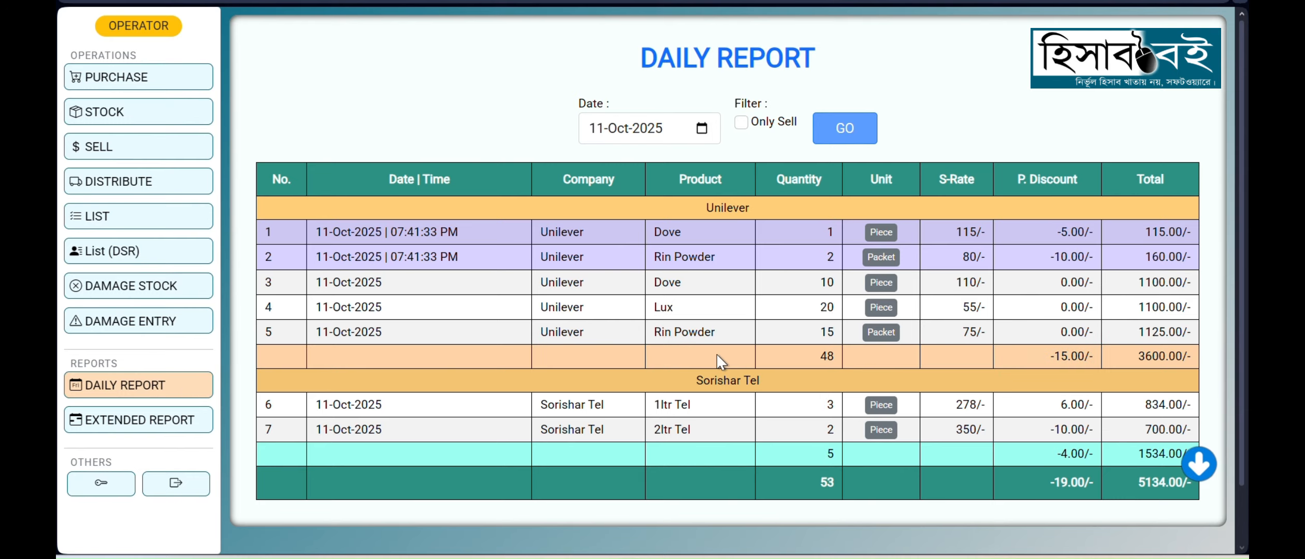
scroll(941, 446, down, 2)
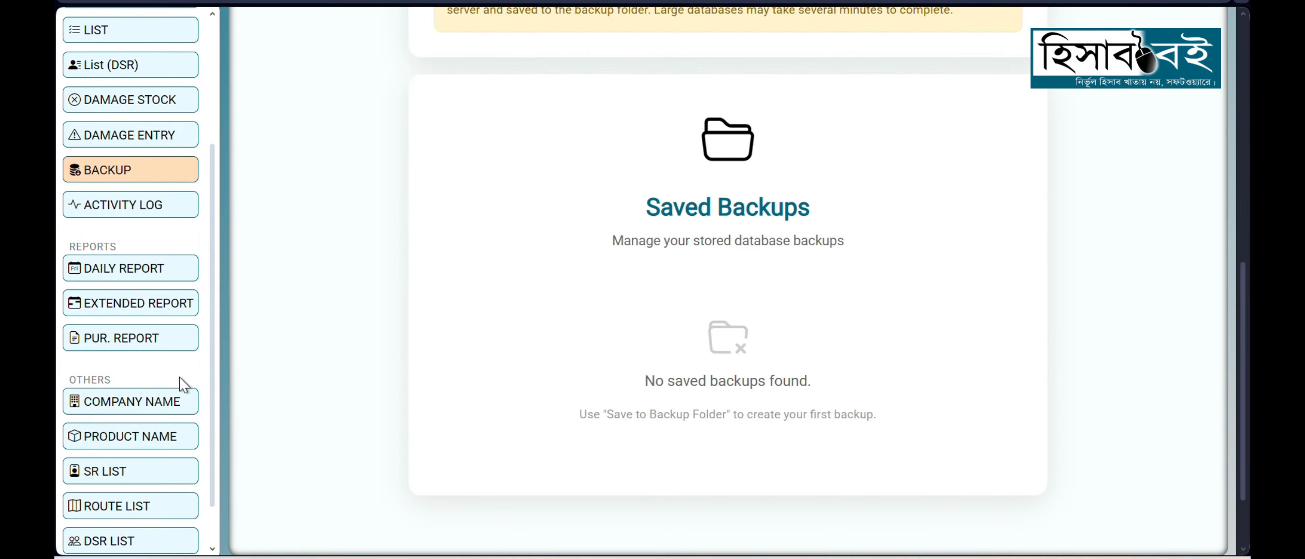
Step: Examine the Saved Backups section on the admin account's backup page
scroll(179, 392, down, 1)
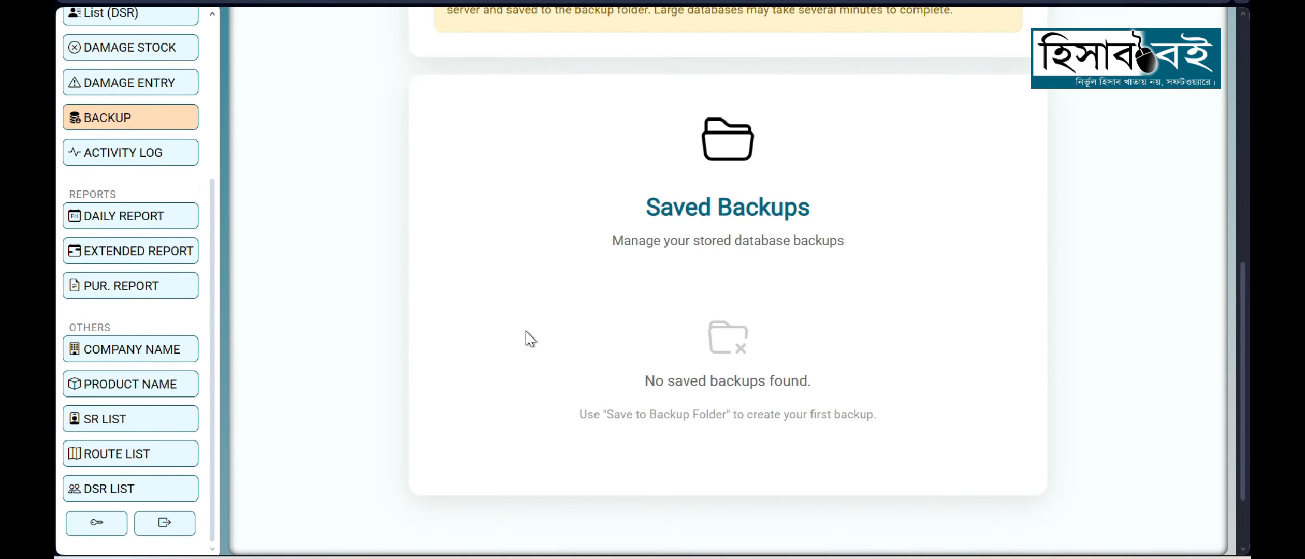
scroll(530, 339, down, 2)
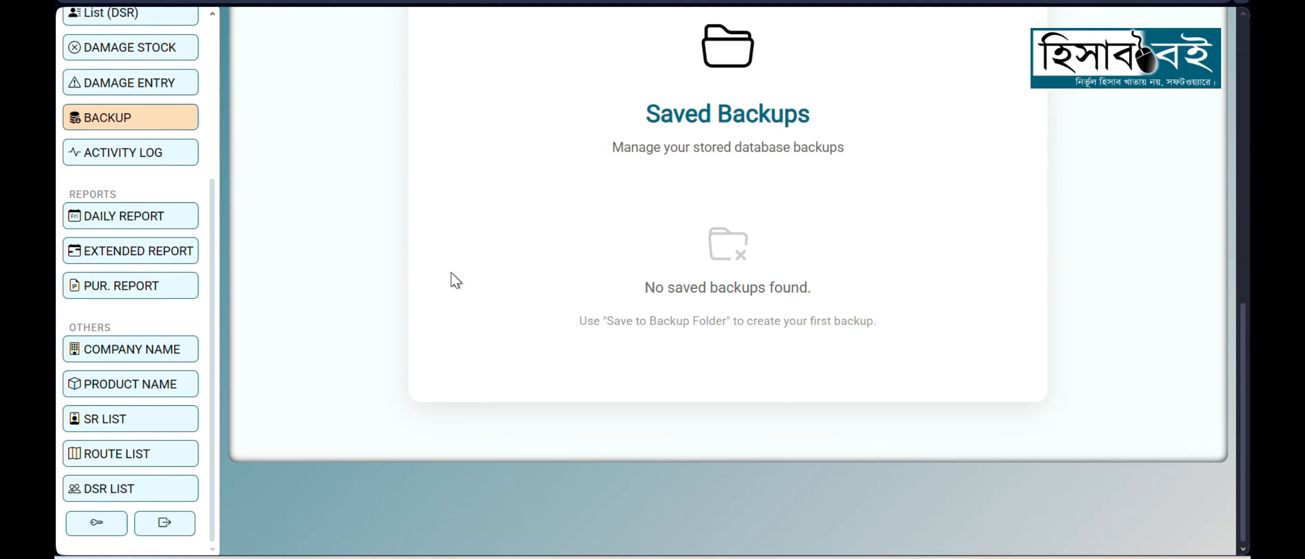